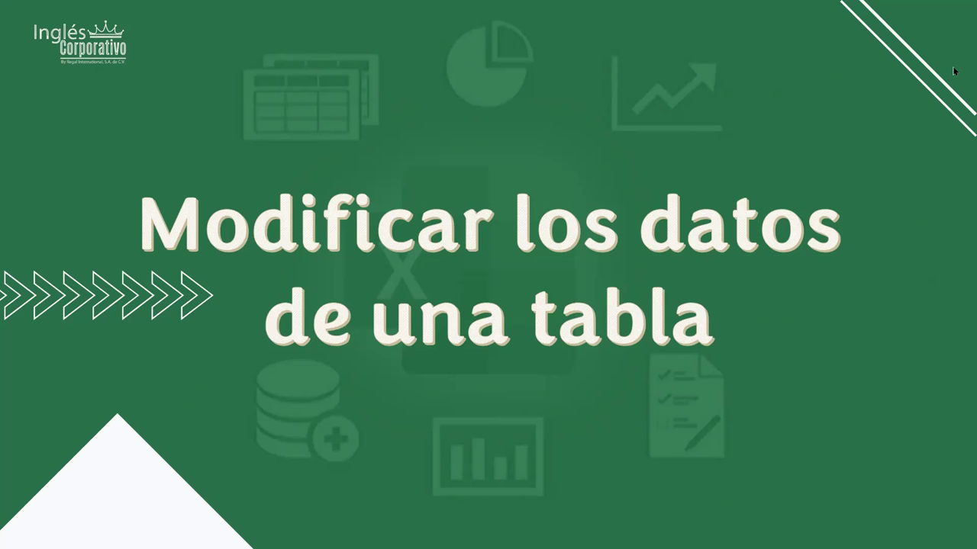
Step: Advance the slideshow to the example slide with the empty friends table
{"action": "left_click", "coordinate": [504, 163]}
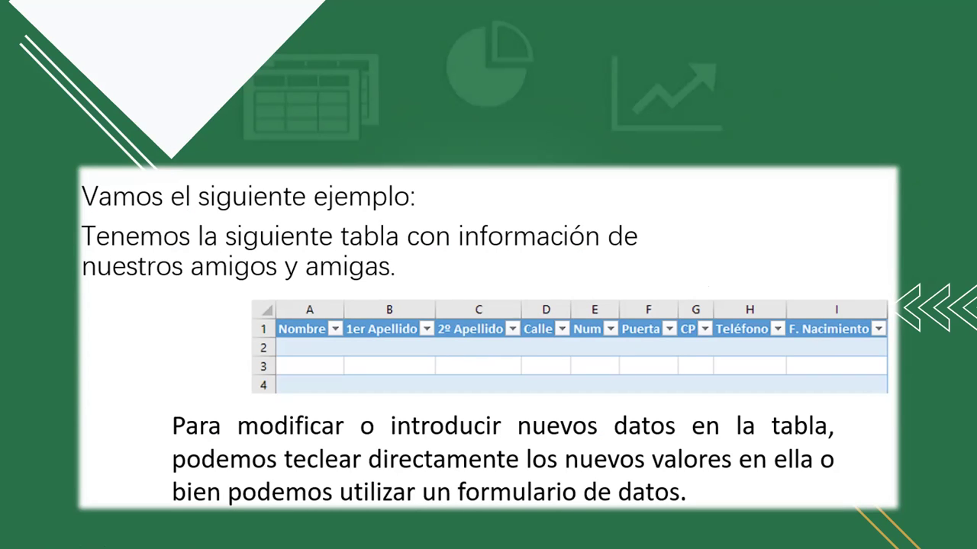
Step: Advance past the table-structure slide to the examples slide
{"action": "left_click", "coordinate": [636, 216]}
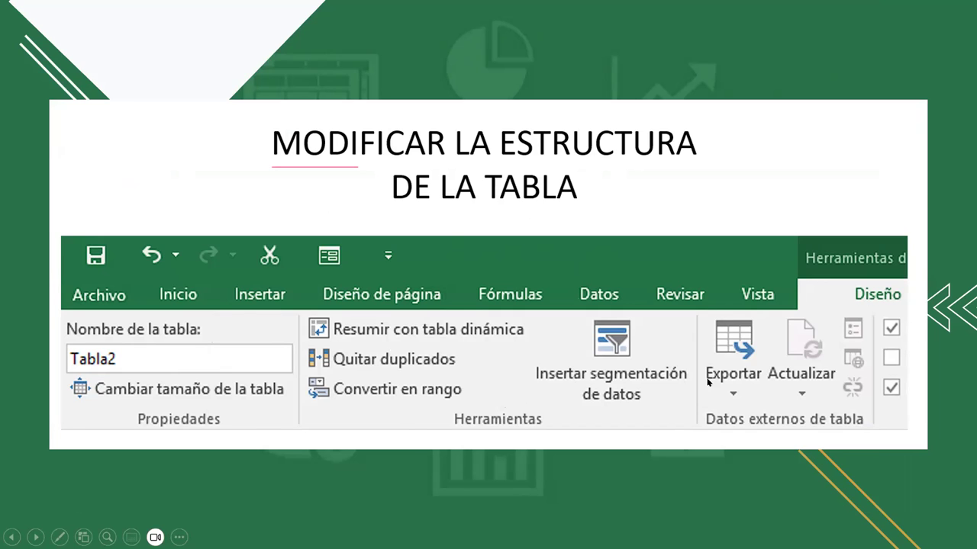
{"action": "left_click", "coordinate": [844, 196]}
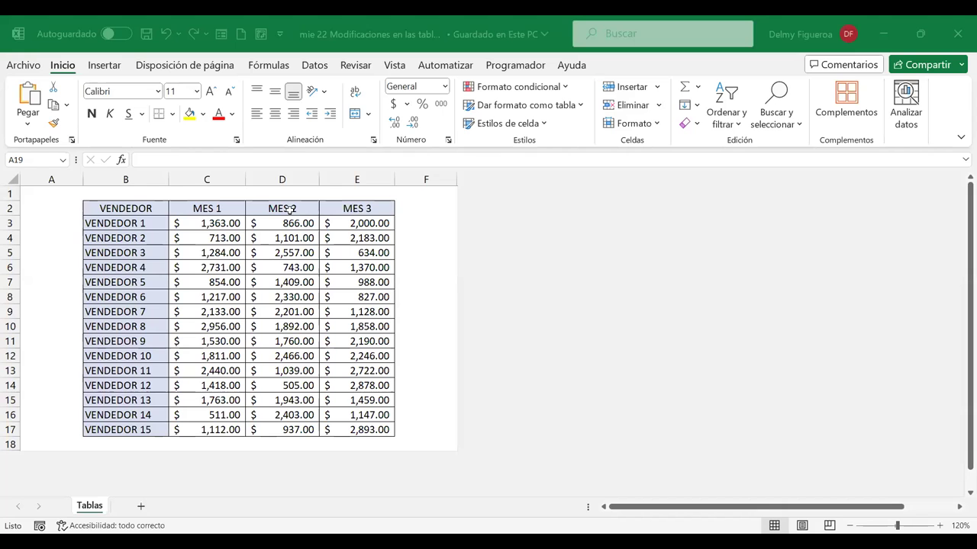
{"action": "left_click", "coordinate": [296, 238]}
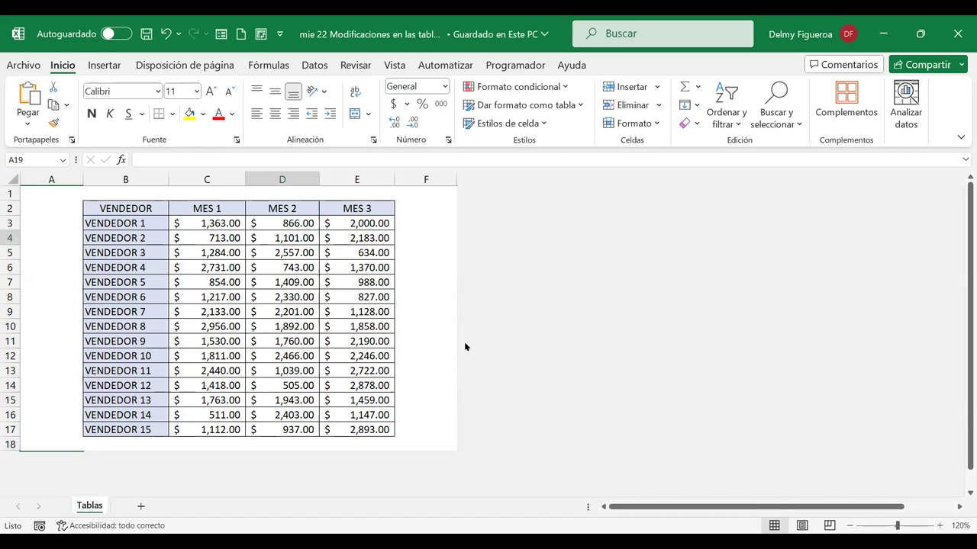
{"action": "key", "text": "Down"}
{"action": "key", "text": "Down"}
{"action": "key", "text": "Down"}
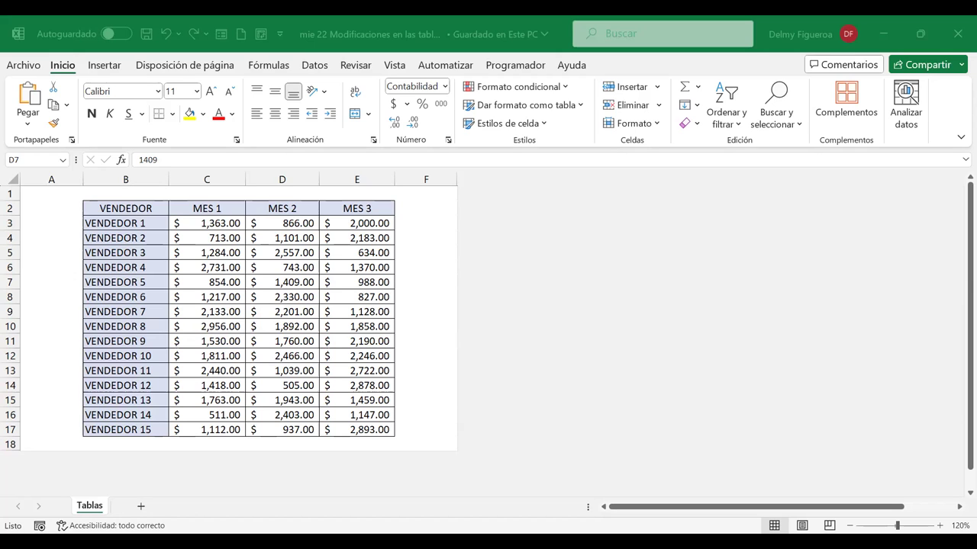
{"action": "left_click", "coordinate": [357, 312]}
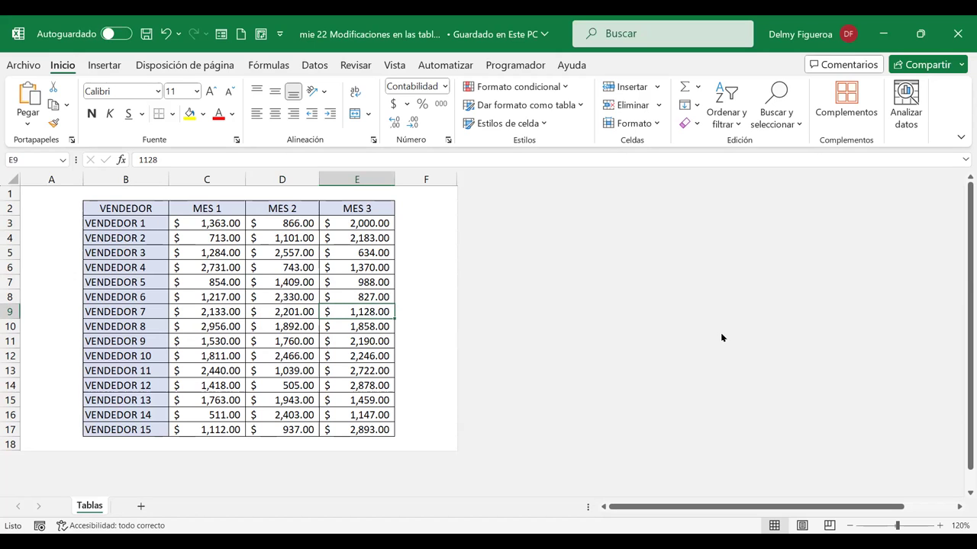
{"action": "key", "text": "Left"}
{"action": "key", "text": "Left"}
{"action": "key", "text": "Left"}
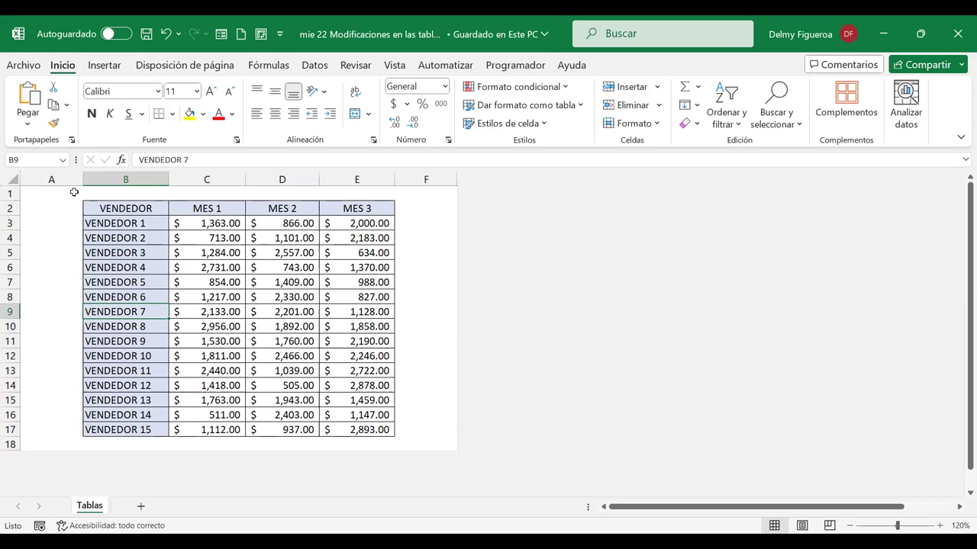
{"action": "left_click", "coordinate": [72, 193]}
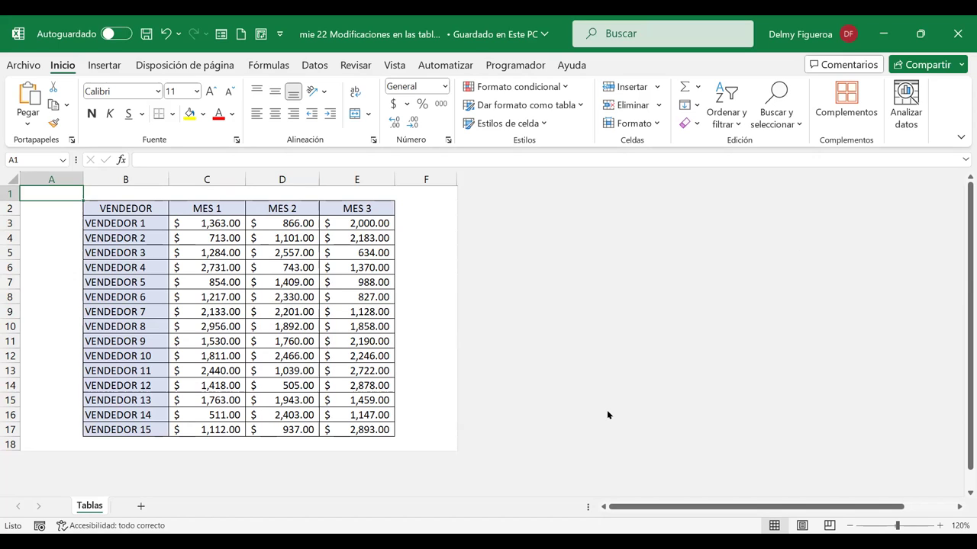
{"action": "left_click", "coordinate": [427, 223]}
{"action": "left_click", "coordinate": [340, 225]}
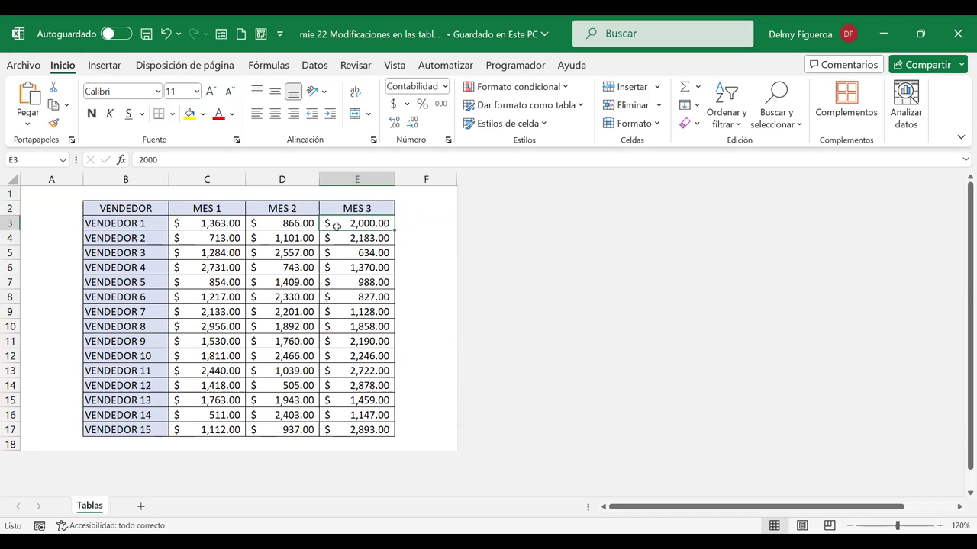
{"action": "left_click", "coordinate": [125, 209]}
{"action": "left_click", "coordinate": [292, 282]}
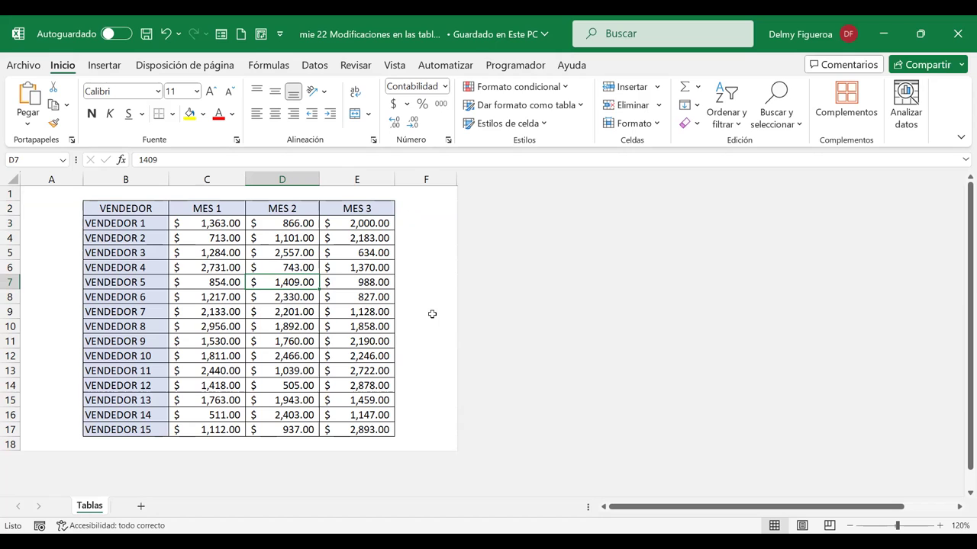
{"action": "left_click", "coordinate": [423, 218]}
{"action": "left_click", "coordinate": [349, 238]}
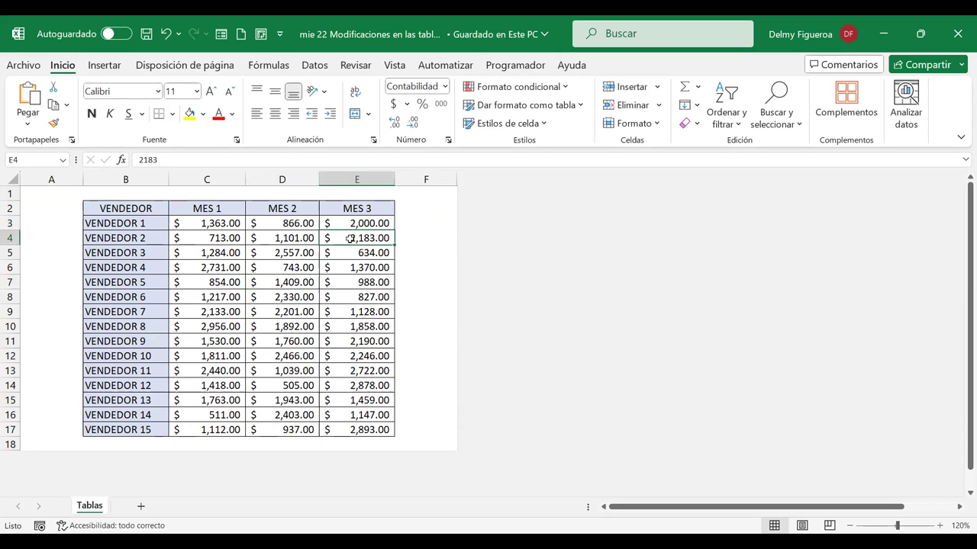
{"action": "left_click", "coordinate": [140, 204]}
{"action": "left_click", "coordinate": [260, 282]}
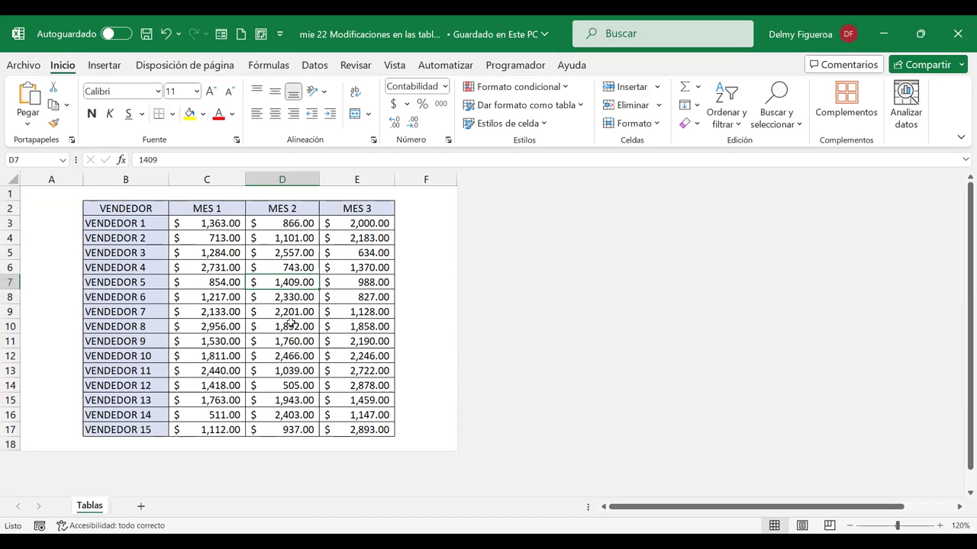
{"action": "left_click", "coordinate": [296, 341]}
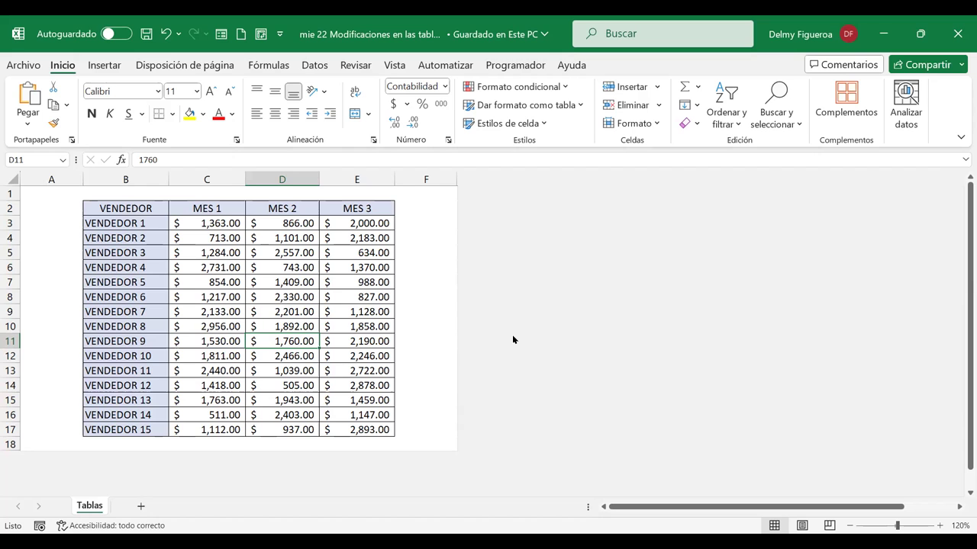
{"action": "left_click", "coordinate": [428, 246]}
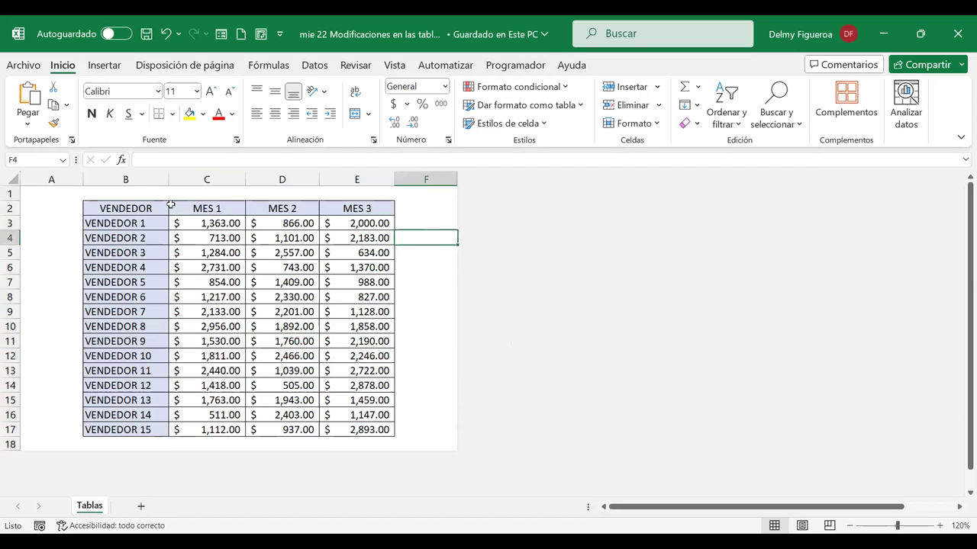
{"action": "mouse_move", "coordinate": [162, 212]}
{"action": "left_mouse_down"}
{"action": "mouse_move", "coordinate": [331, 350]}
{"action": "mouse_move", "coordinate": [427, 356]}
{"action": "left_mouse_up"}
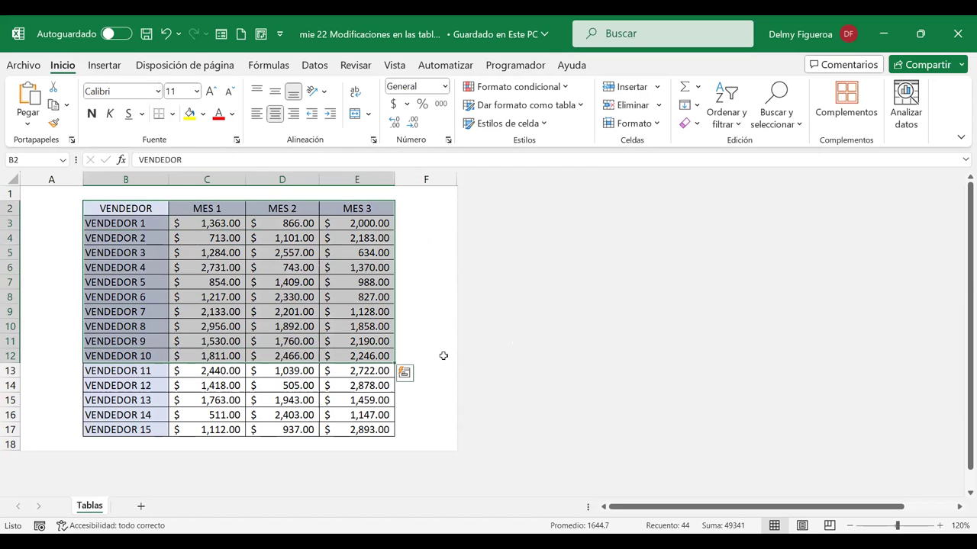
{"action": "left_click", "coordinate": [427, 356]}
{"action": "left_click", "coordinate": [302, 295]}
{"action": "left_click", "coordinate": [292, 398]}
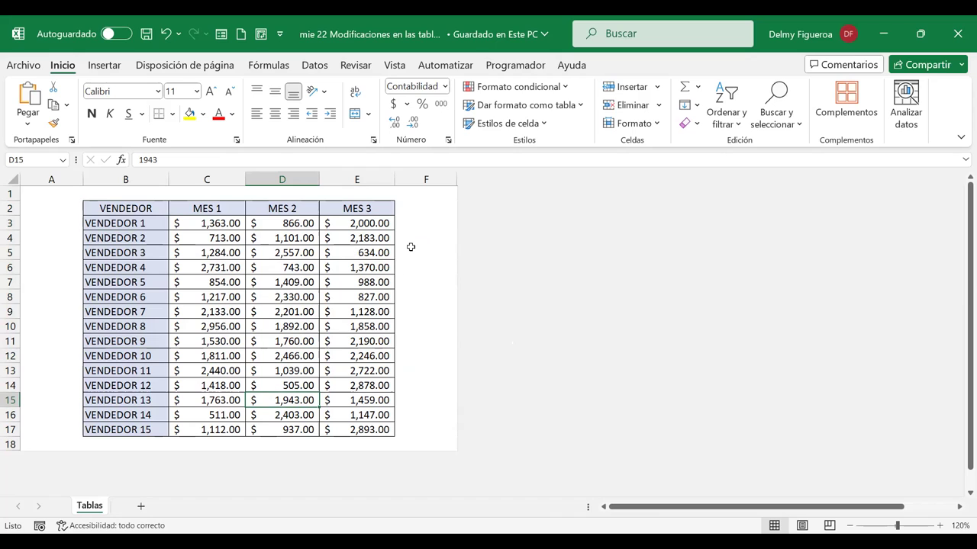
{"action": "left_click", "coordinate": [371, 231]}
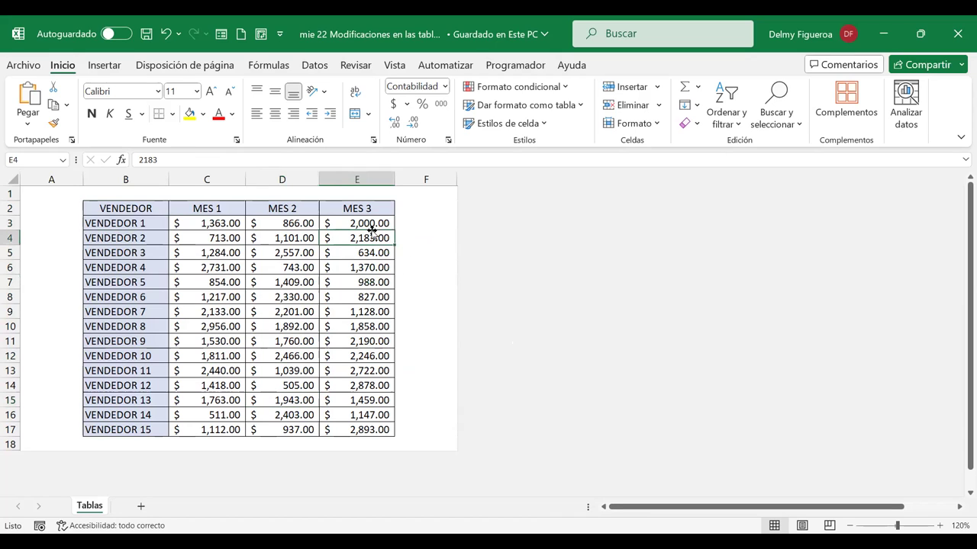
{"action": "left_click", "coordinate": [206, 284]}
{"action": "left_click", "coordinate": [321, 381]}
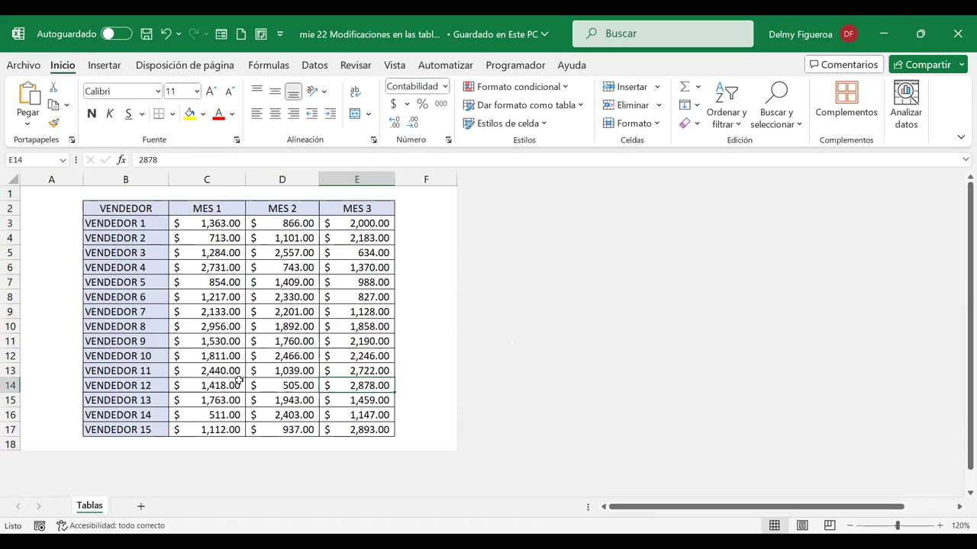
{"action": "left_click", "coordinate": [135, 303]}
{"action": "left_click", "coordinate": [145, 370]}
{"action": "left_click", "coordinate": [141, 207]}
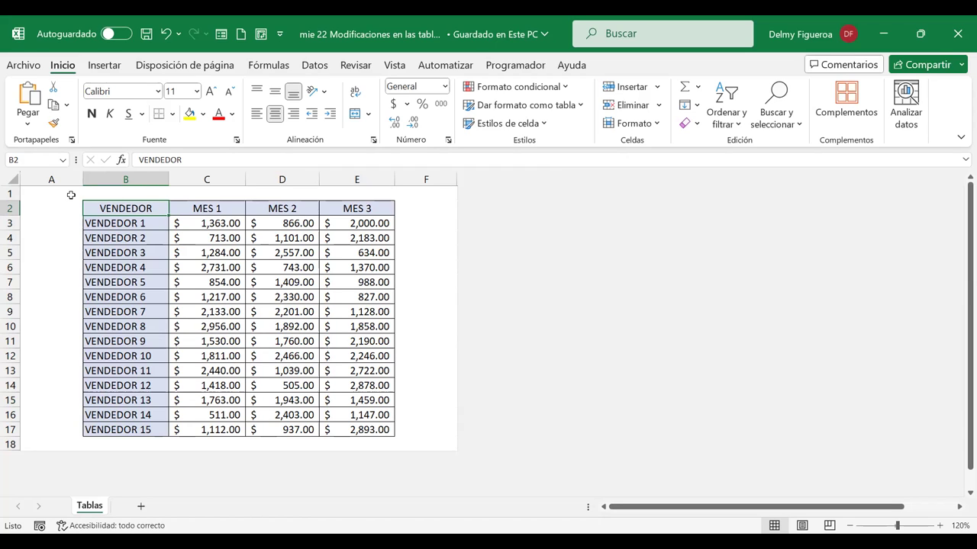
{"action": "left_click", "coordinate": [47, 194]}
{"action": "mouse_move", "coordinate": [115, 207]}
{"action": "left_mouse_down"}
{"action": "mouse_move", "coordinate": [340, 222]}
{"action": "mouse_move", "coordinate": [384, 431]}
{"action": "left_mouse_up"}
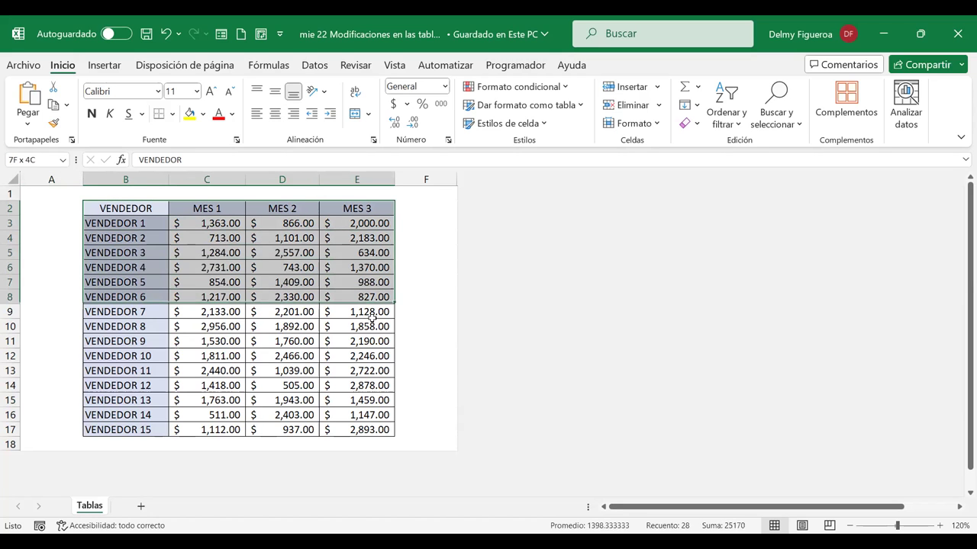
{"action": "left_click", "coordinate": [215, 212]}
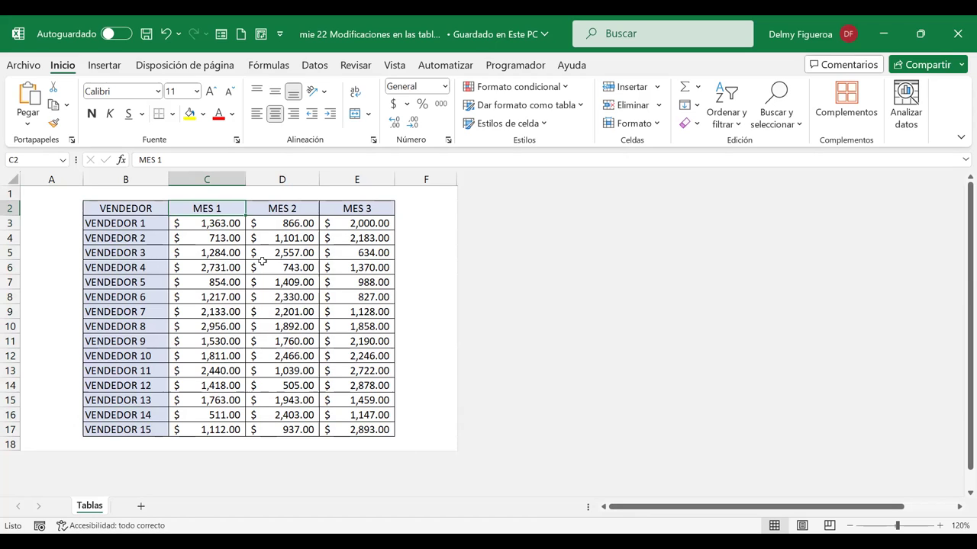
{"action": "left_click", "coordinate": [428, 208]}
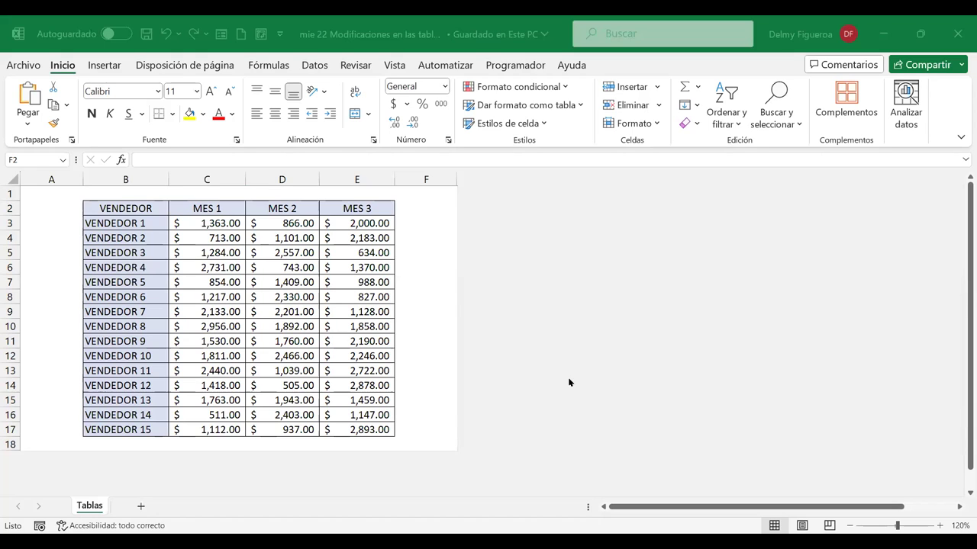
{"action": "left_click", "coordinate": [355, 236]}
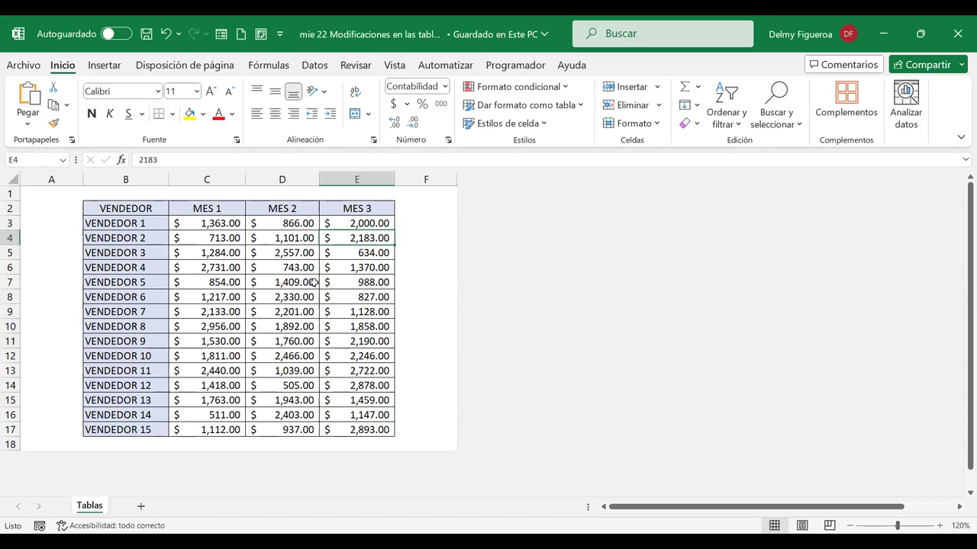
{"action": "left_click", "coordinate": [51, 195]}
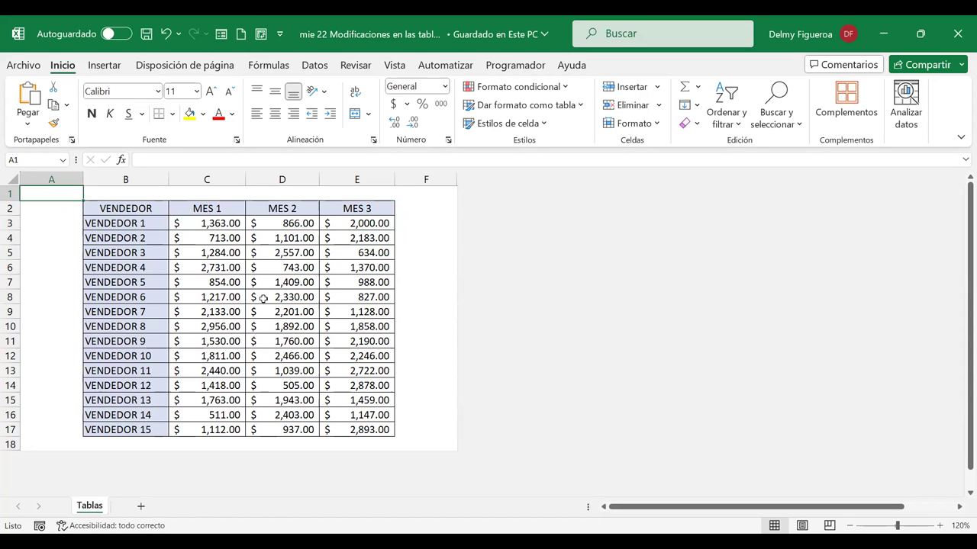
{"action": "mouse_move", "coordinate": [145, 208]}
{"action": "left_mouse_down"}
{"action": "mouse_move", "coordinate": [374, 360]}
{"action": "mouse_move", "coordinate": [375, 429]}
{"action": "left_mouse_up"}
{"action": "left_click", "coordinate": [228, 174]}
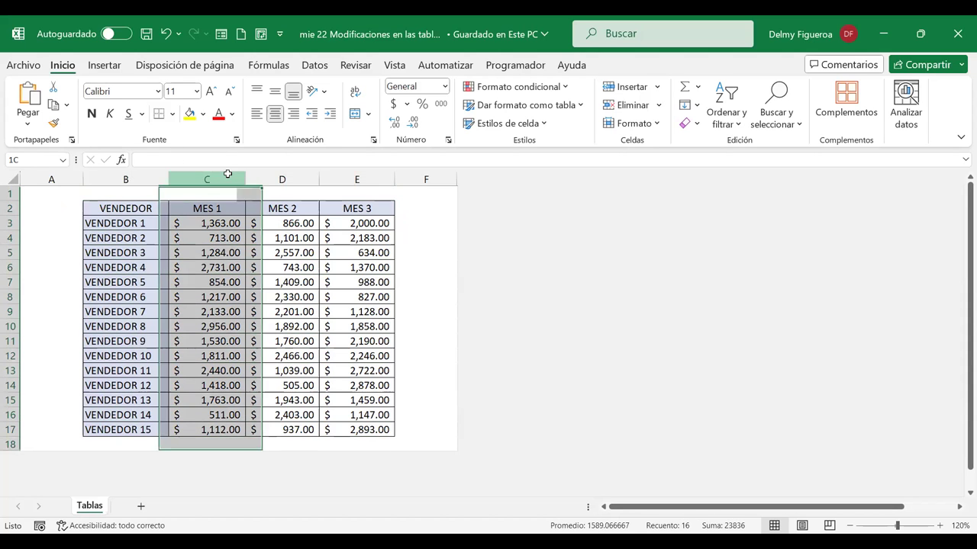
{"action": "left_click_drag", "start_coordinate": [227, 174], "coordinate": [356, 179]}
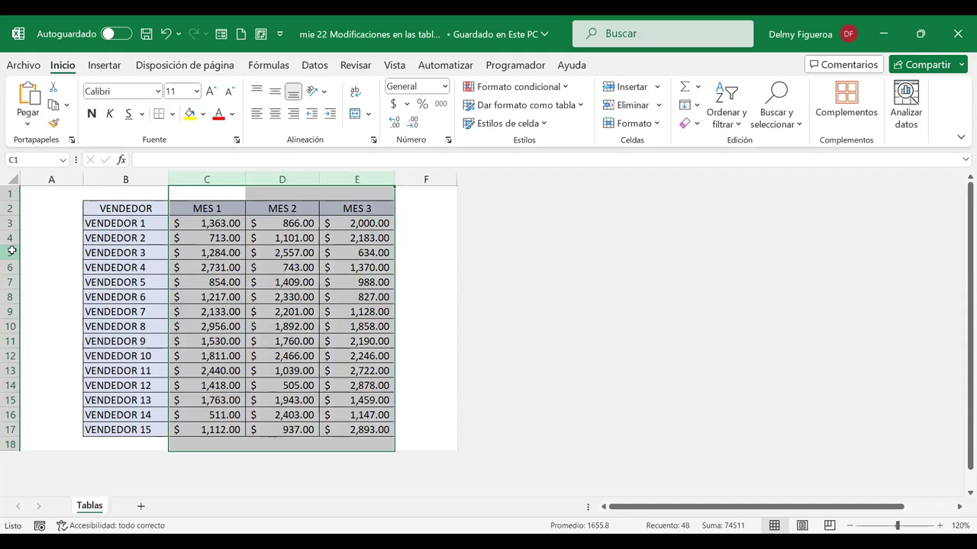
{"action": "left_click_drag", "start_coordinate": [13, 251], "coordinate": [11, 371]}
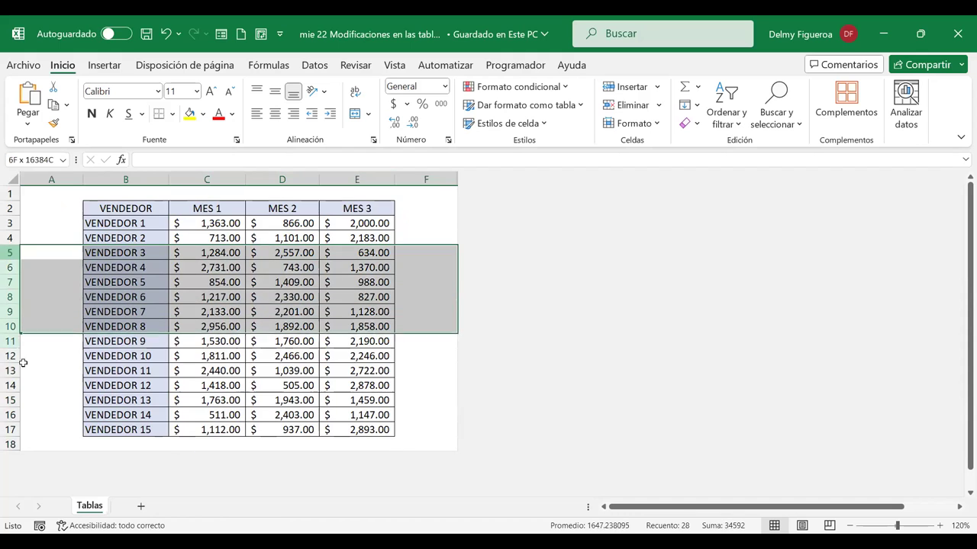
{"action": "left_click", "coordinate": [380, 227]}
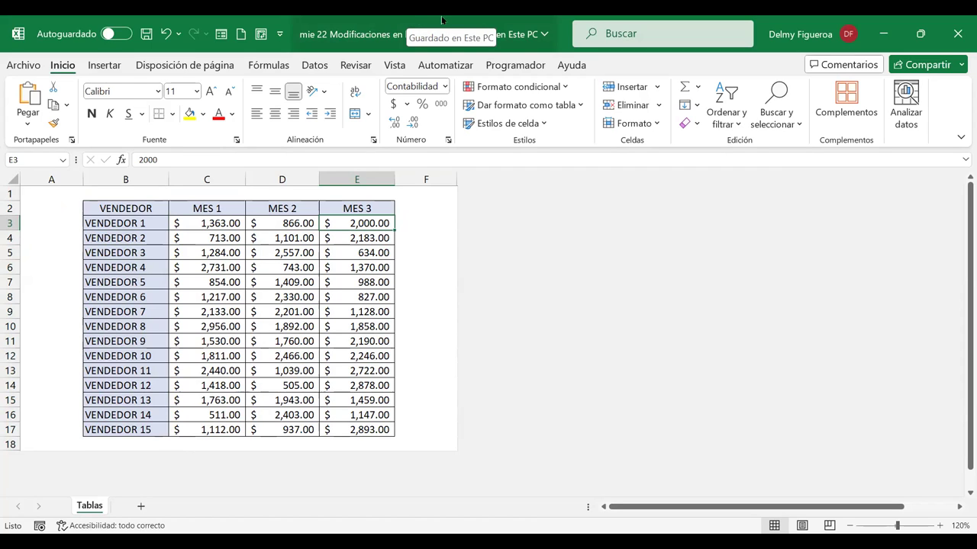
{"action": "left_click", "coordinate": [213, 250]}
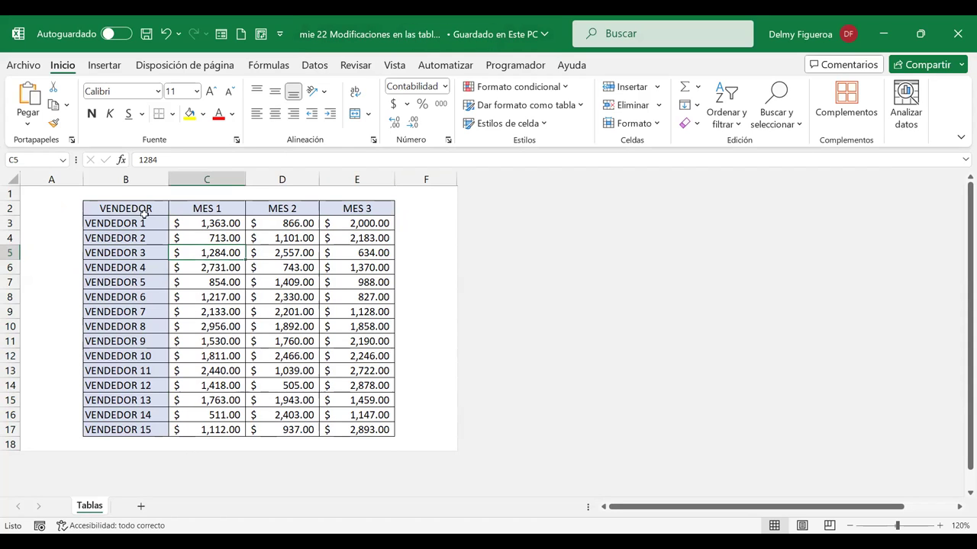
{"action": "mouse_move", "coordinate": [144, 210]}
{"action": "left_mouse_down"}
{"action": "mouse_move", "coordinate": [375, 372]}
{"action": "mouse_move", "coordinate": [371, 428]}
{"action": "left_mouse_up"}
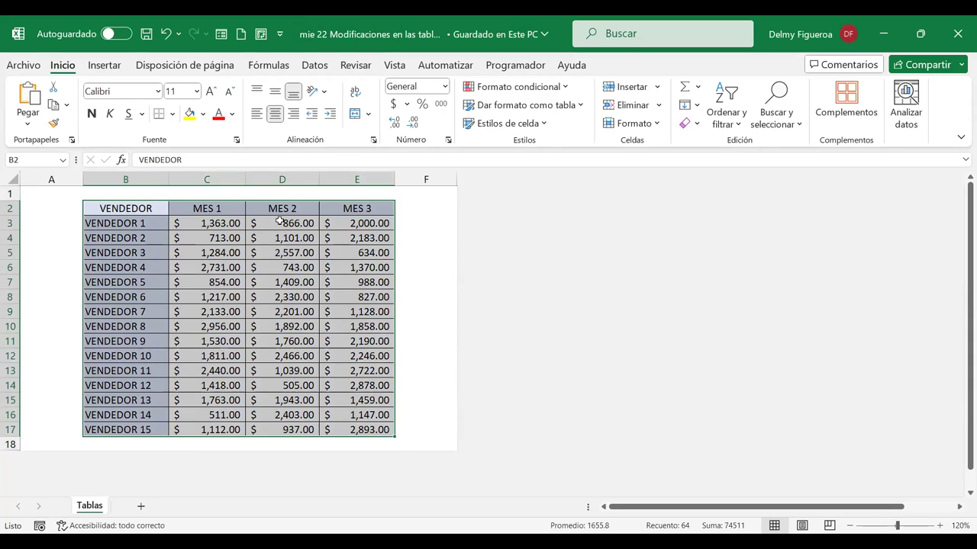
{"action": "left_click", "coordinate": [279, 222]}
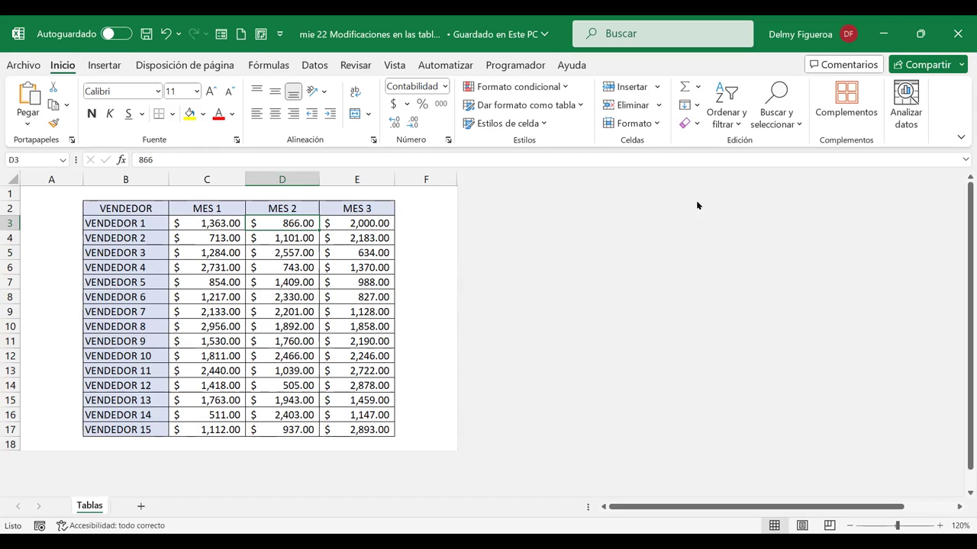
{"action": "left_click", "coordinate": [370, 239]}
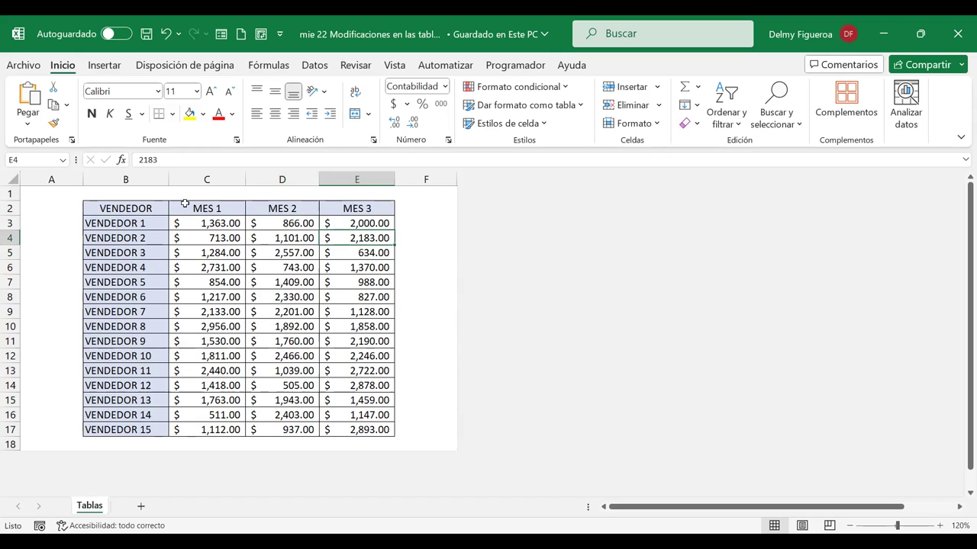
{"action": "left_click", "coordinate": [116, 206]}
{"action": "left_click", "coordinate": [283, 297]}
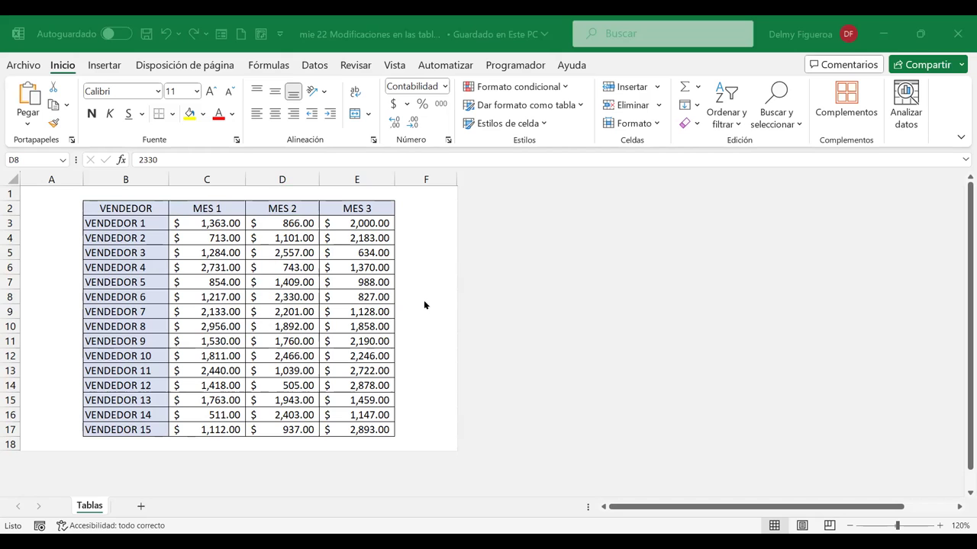
{"action": "left_click_drag", "start_coordinate": [113, 207], "coordinate": [381, 431]}
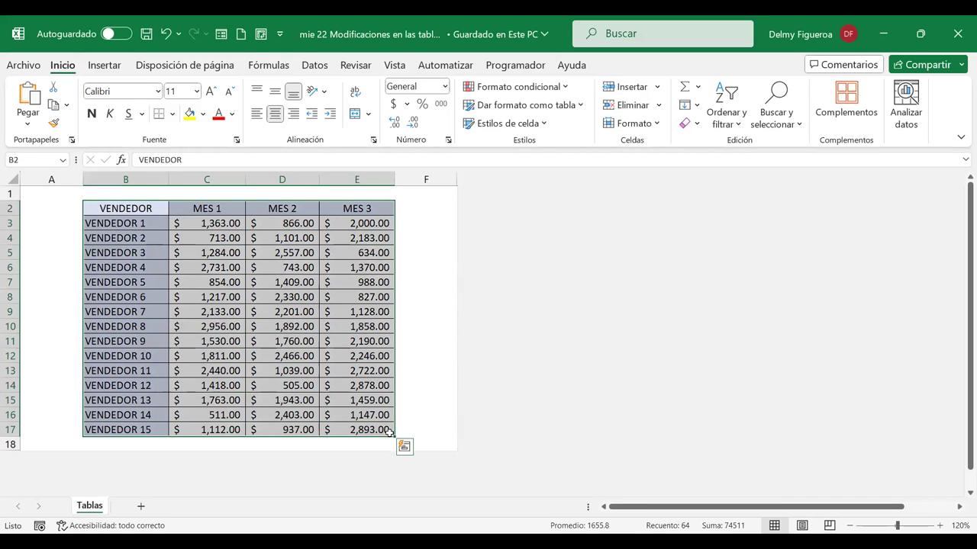
{"action": "left_click", "coordinate": [413, 400]}
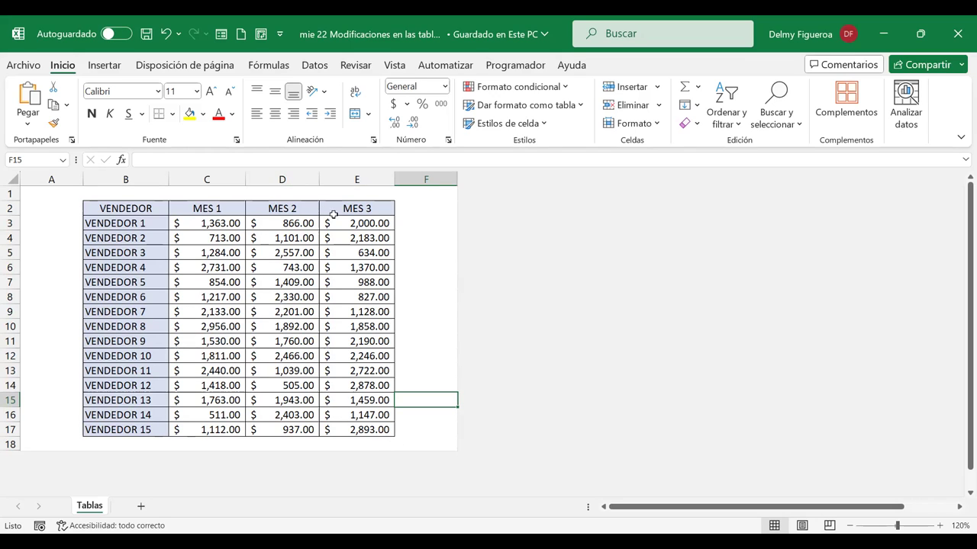
{"action": "left_click", "coordinate": [413, 236]}
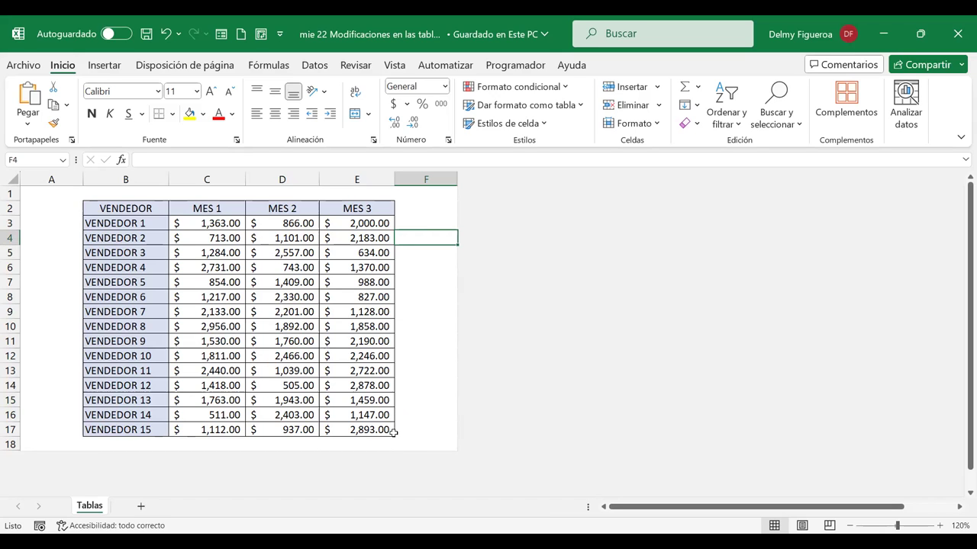
{"action": "left_click", "coordinate": [150, 208]}
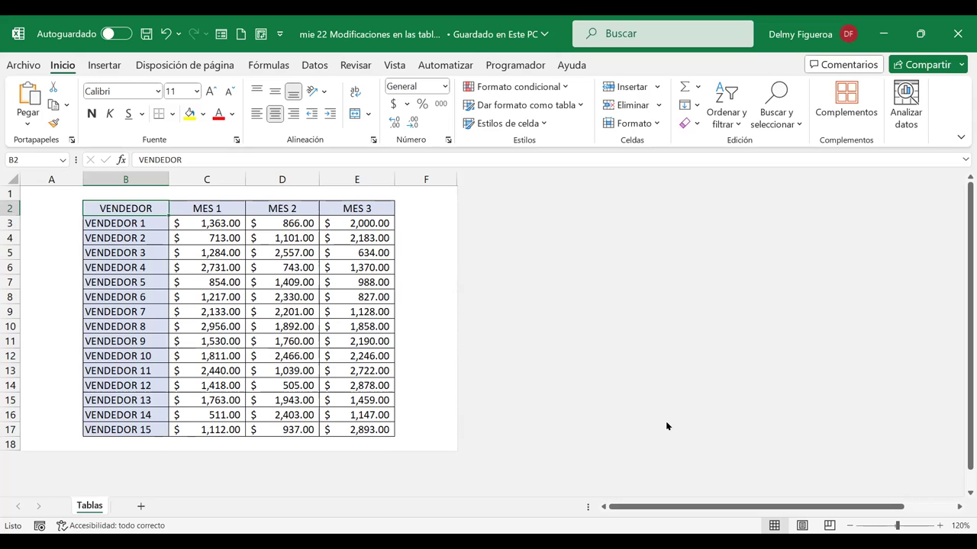
Step: With D4 active in the sales data, browse the Dar formato como tabla style gallery
{"action": "left_click", "coordinate": [425, 219]}
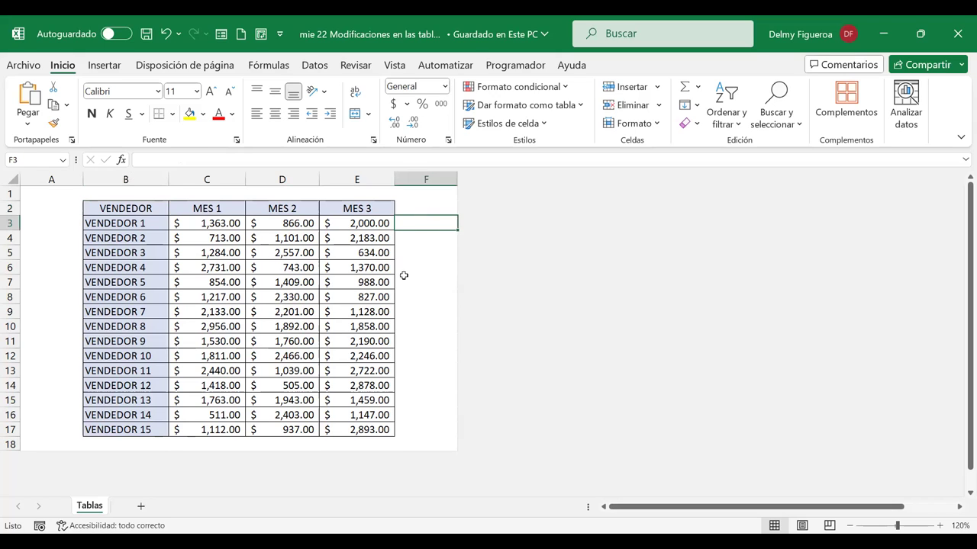
{"action": "left_click", "coordinate": [46, 327]}
{"action": "left_click", "coordinate": [279, 316]}
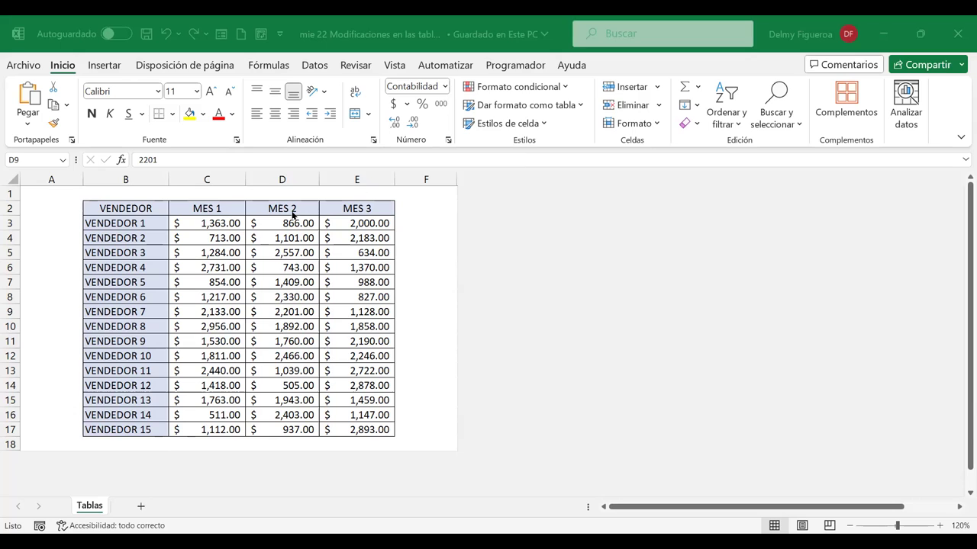
{"action": "left_click", "coordinate": [281, 234]}
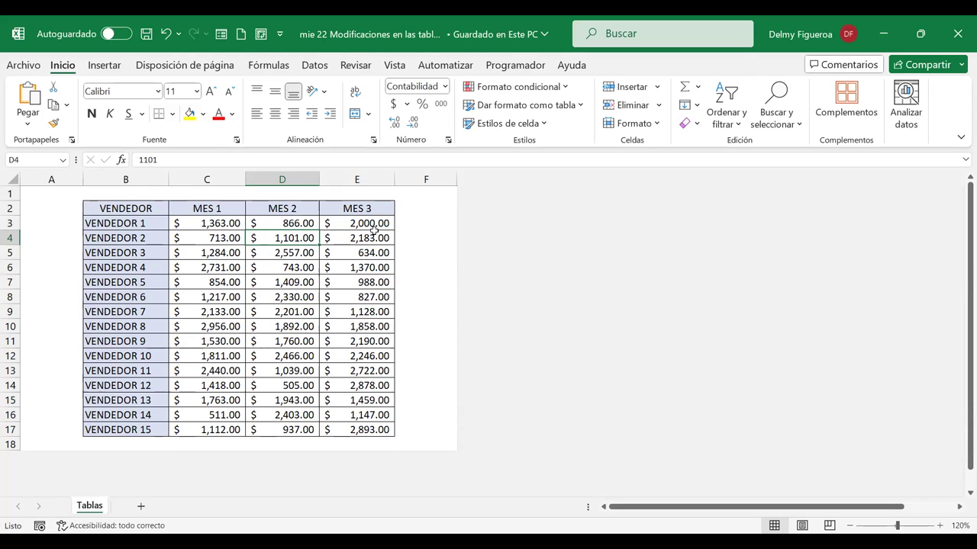
{"action": "left_click", "coordinate": [564, 107]}
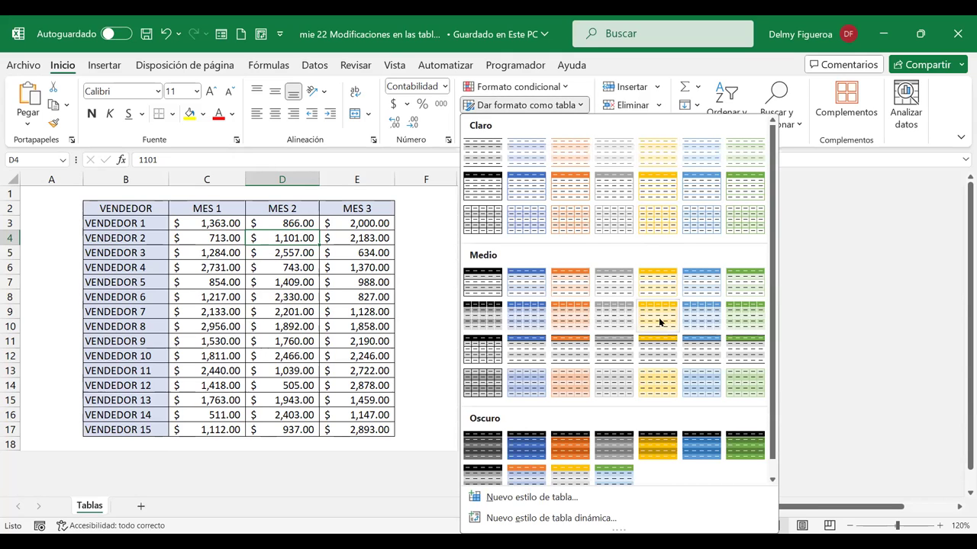
{"action": "scroll", "coordinate": [658, 322], "scroll_direction": "down", "scroll_amount": 1}
{"action": "scroll", "coordinate": [660, 323], "scroll_direction": "up", "scroll_amount": 1}
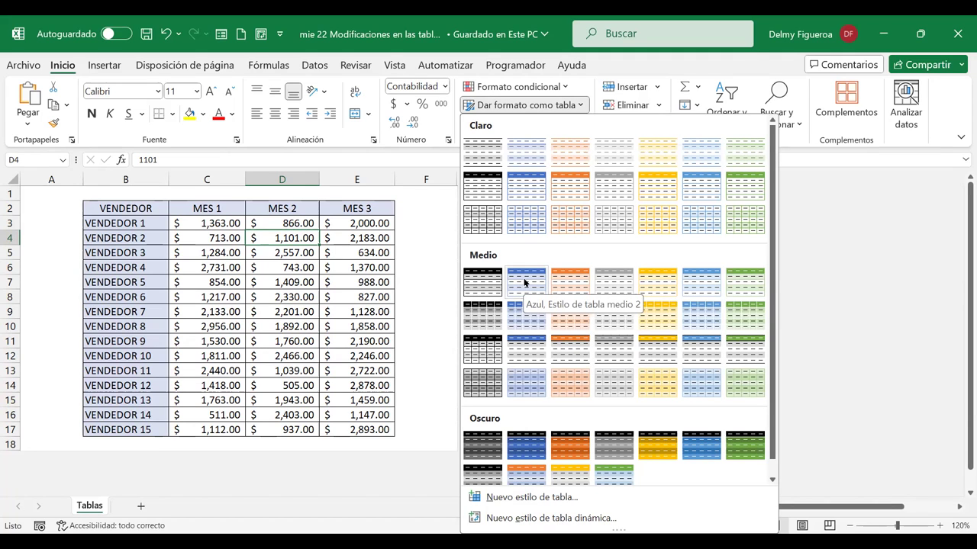
{"action": "scroll", "coordinate": [526, 282], "scroll_direction": "down", "scroll_amount": 1}
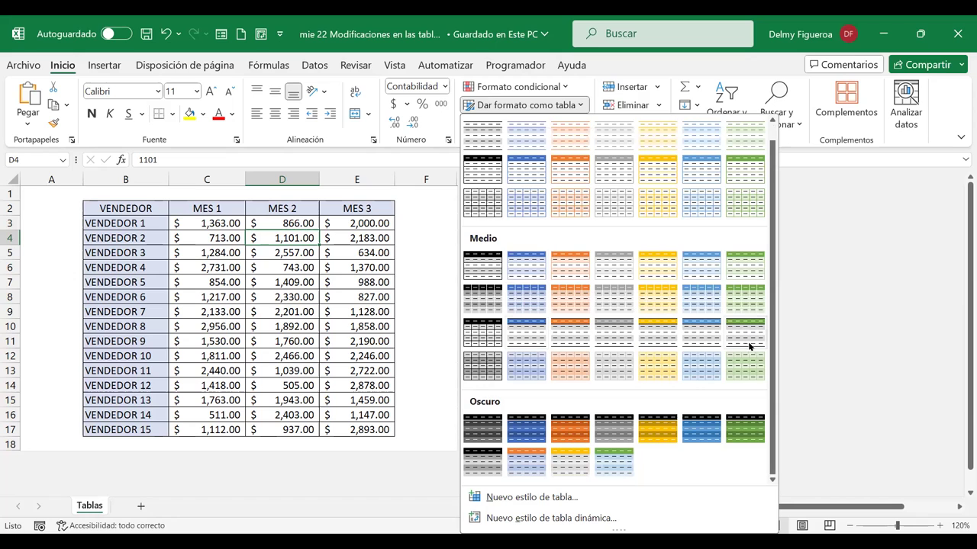
{"action": "scroll", "coordinate": [577, 274], "scroll_direction": "up", "scroll_amount": 1}
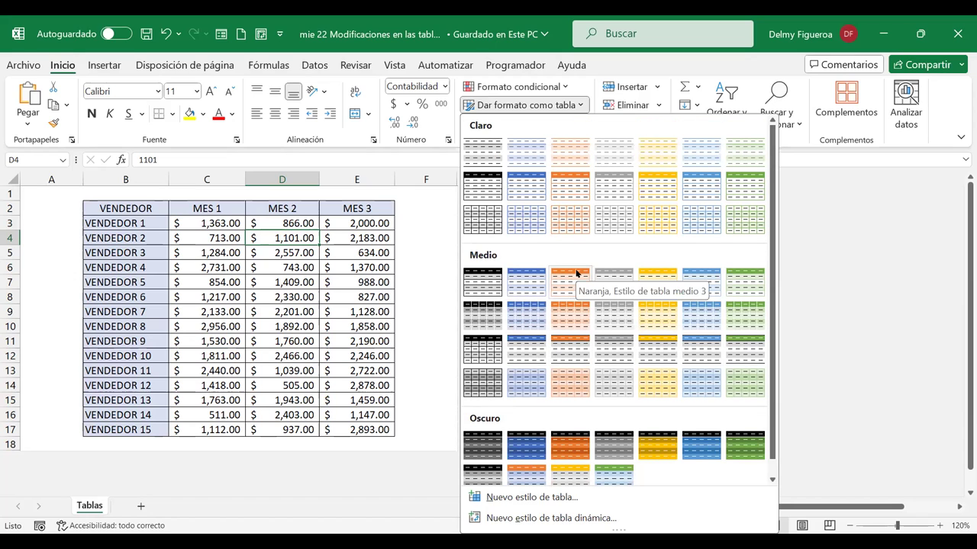
Step: Format B2:E17 as Tabla1 in Blanco, Estilo de tabla medio 1 with headers
{"action": "left_click", "coordinate": [483, 286]}
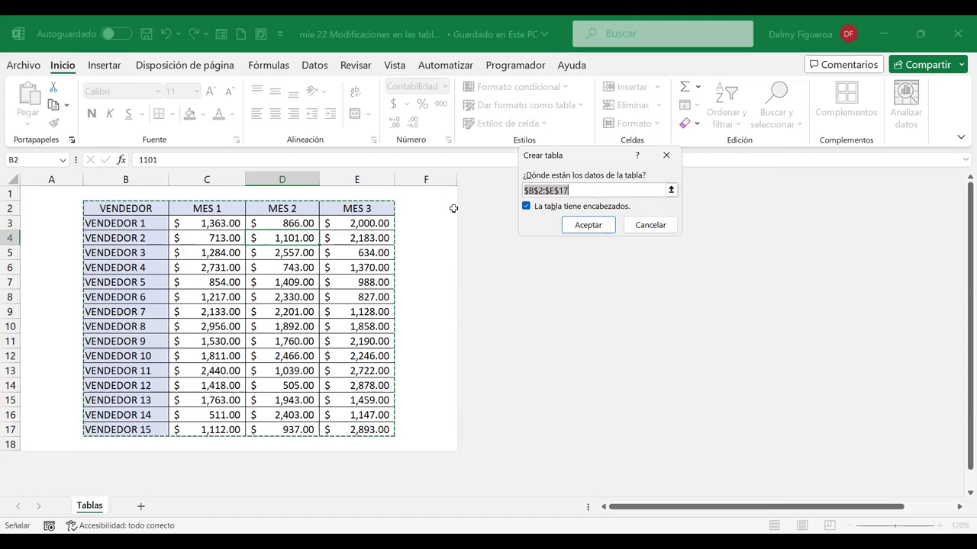
{"action": "left_click", "coordinate": [599, 222]}
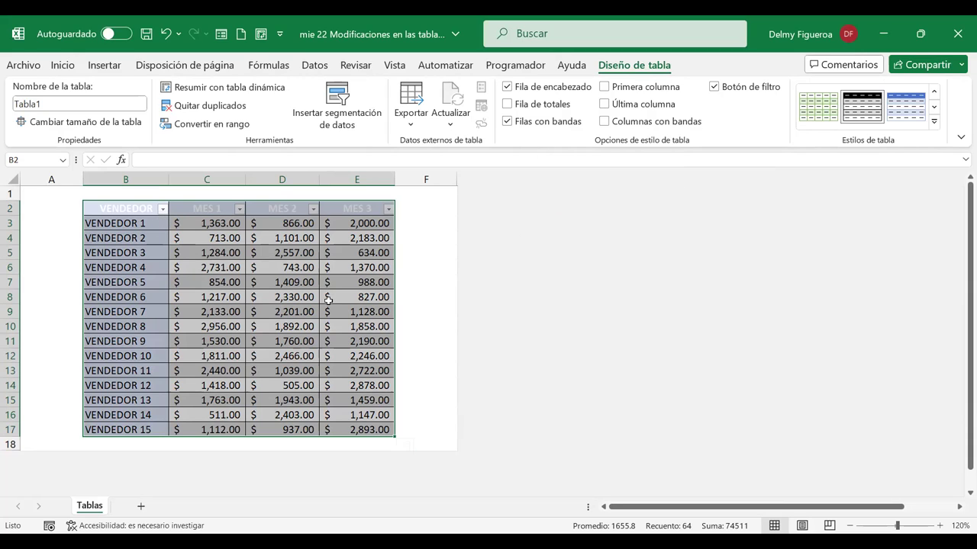
{"action": "left_click", "coordinate": [423, 279]}
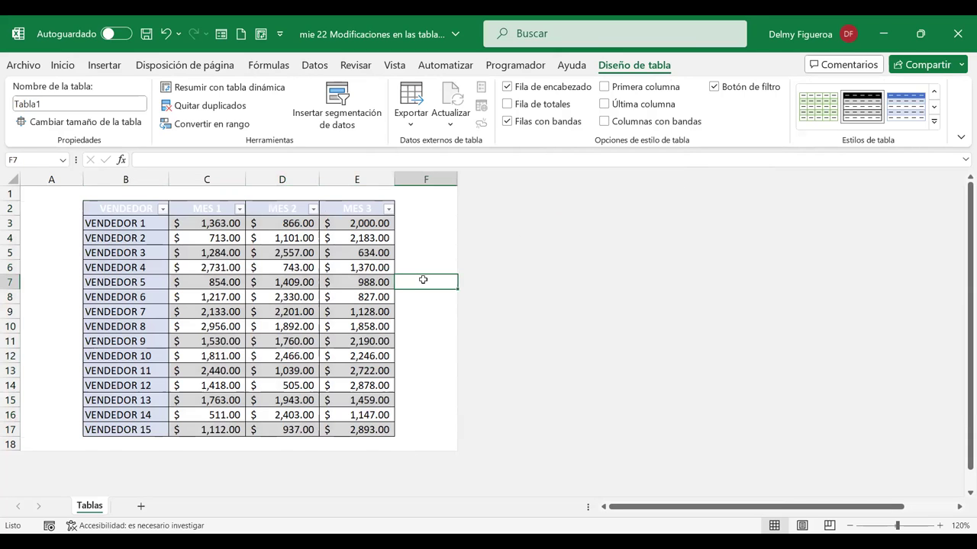
{"action": "left_click", "coordinate": [346, 280]}
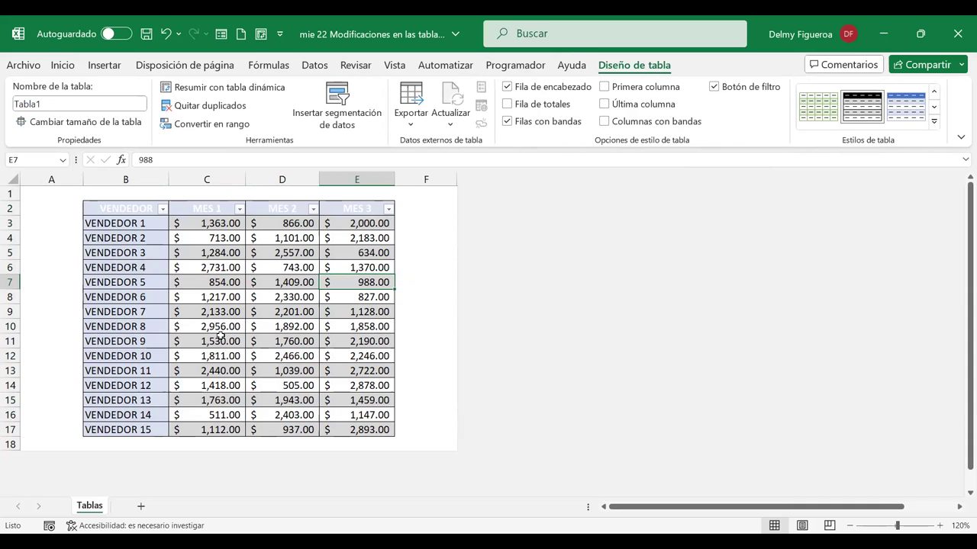
{"action": "left_click", "coordinate": [221, 335]}
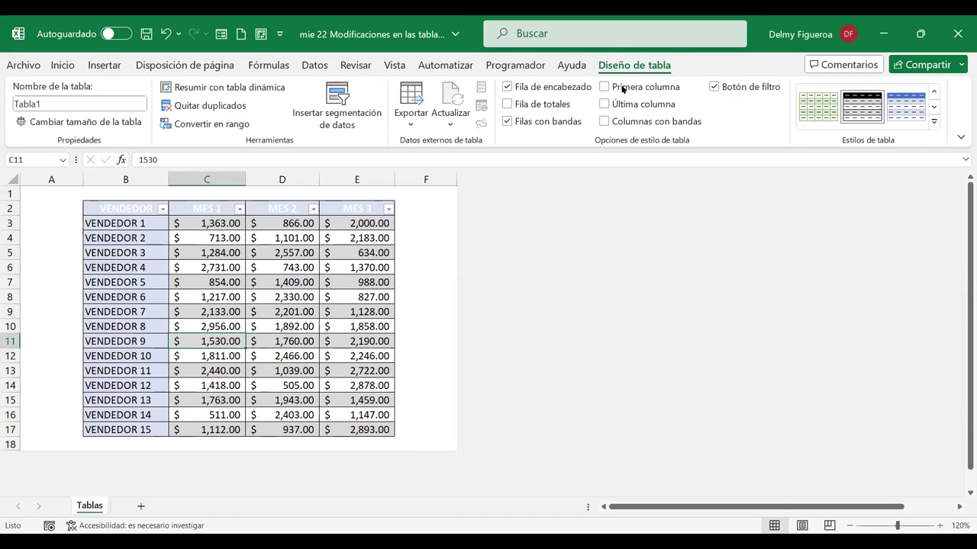
{"action": "left_click", "coordinate": [420, 250]}
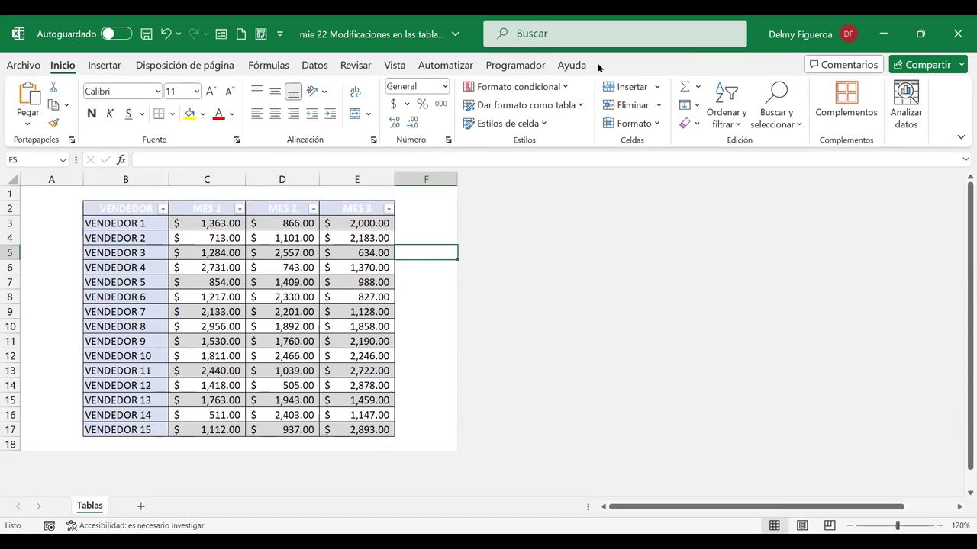
{"action": "left_click", "coordinate": [292, 265]}
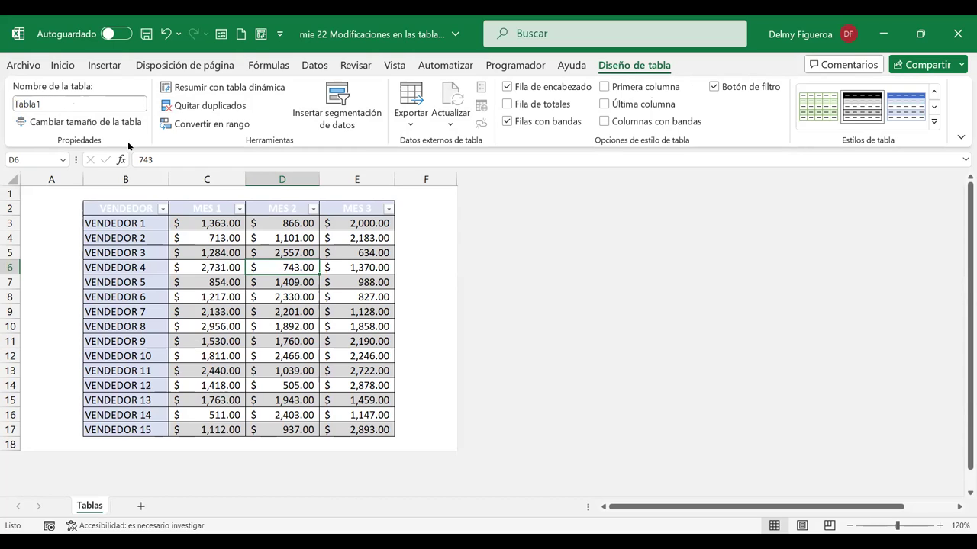
{"action": "left_click", "coordinate": [71, 104]}
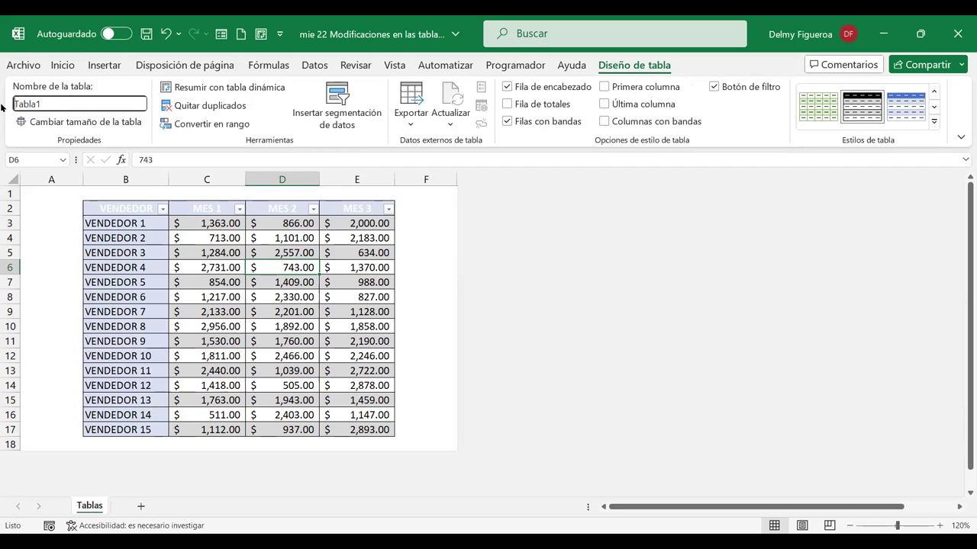
{"action": "left_click_drag", "start_coordinate": [48, 104], "coordinate": [7, 103]}
{"action": "type", "text": "-vendedores"}
{"action": "key", "text": "Delete"}
{"action": "type", "text": "V"}
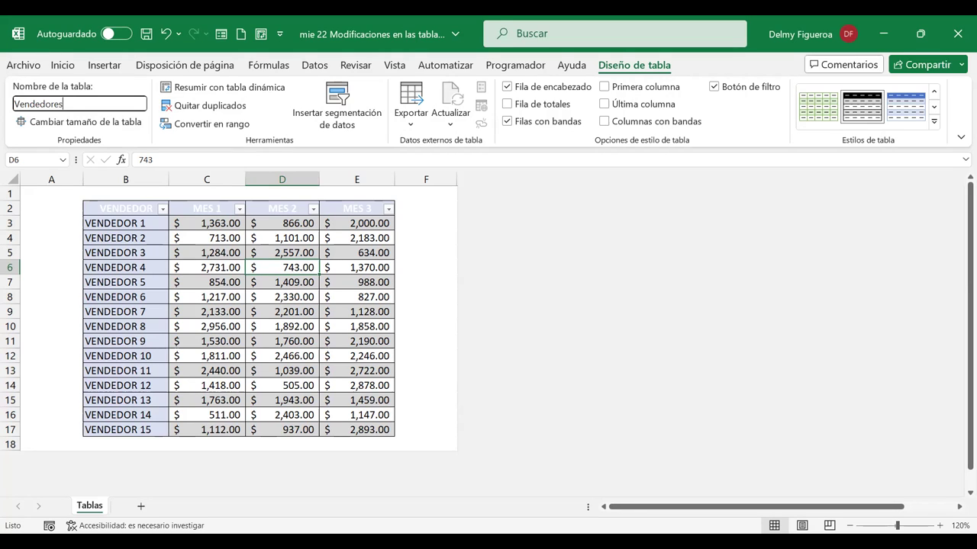
{"action": "left_click", "coordinate": [61, 104]}
{"action": "key", "text": "Return"}
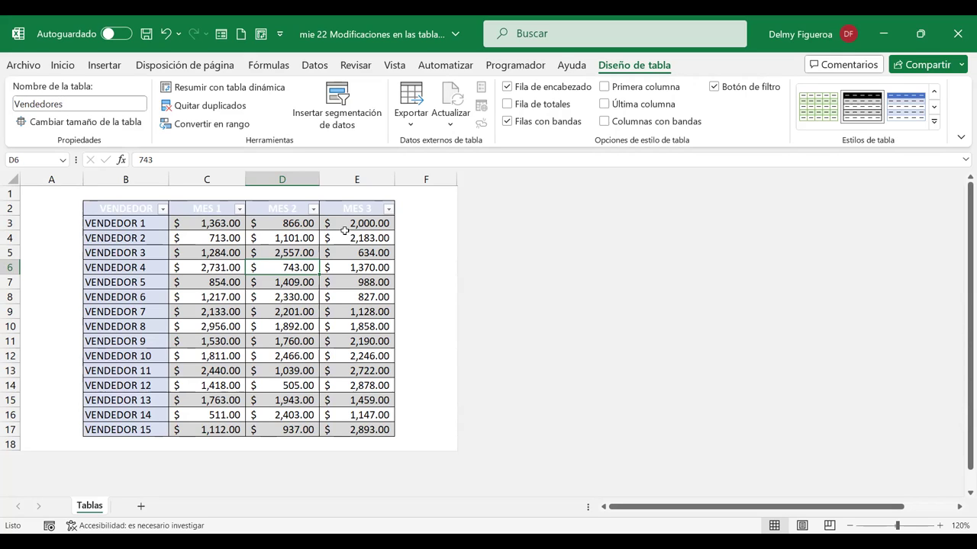
{"action": "left_click", "coordinate": [432, 256]}
{"action": "left_click", "coordinate": [279, 282]}
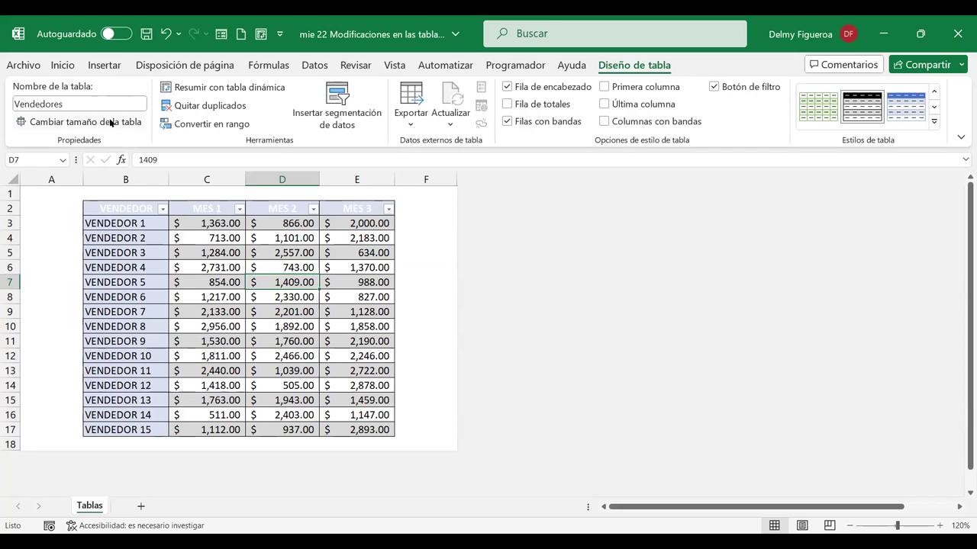
{"action": "left_click", "coordinate": [111, 123]}
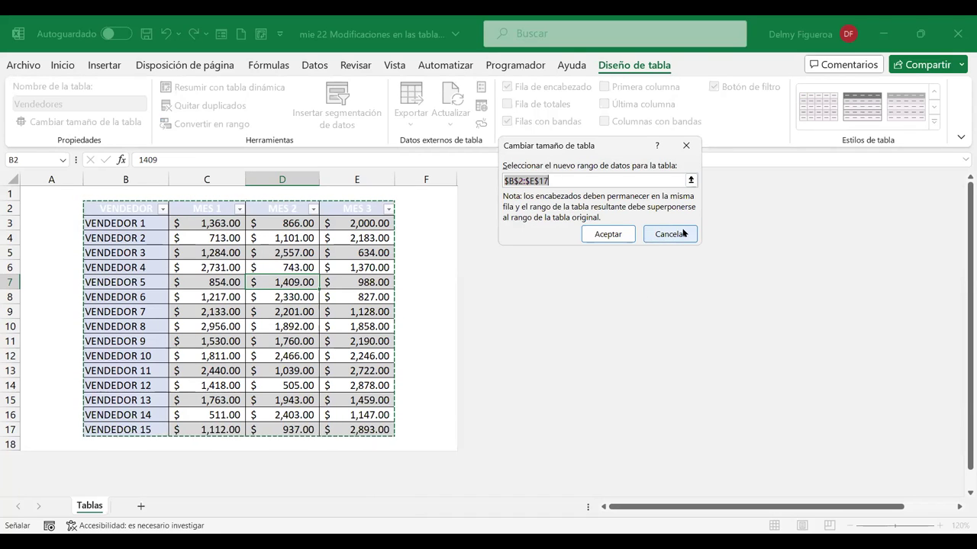
{"action": "key", "text": "Escape"}
{"action": "left_click", "coordinate": [354, 288]}
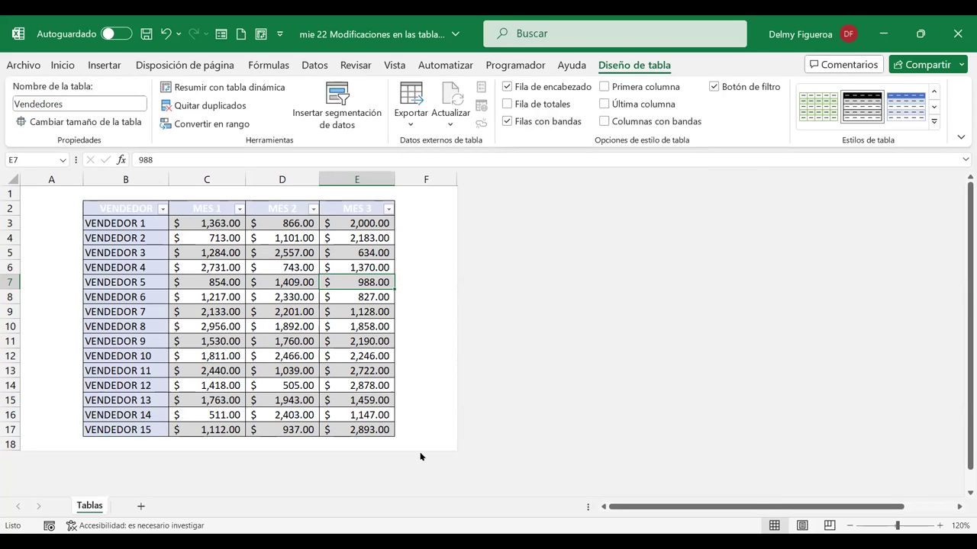
Step: Unhide the rows from row 18 down below the sales table
{"action": "left_click", "coordinate": [434, 177]}
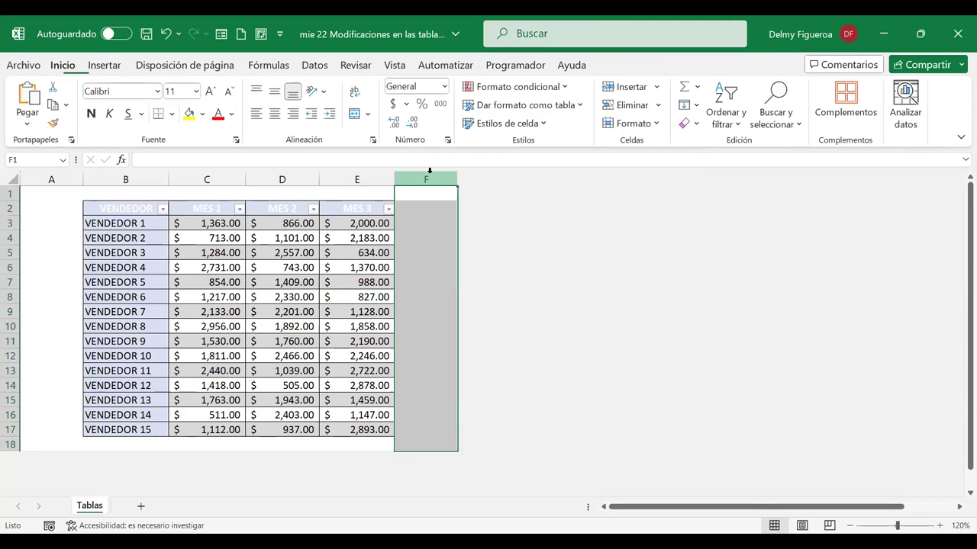
{"action": "right_click", "coordinate": [449, 185]}
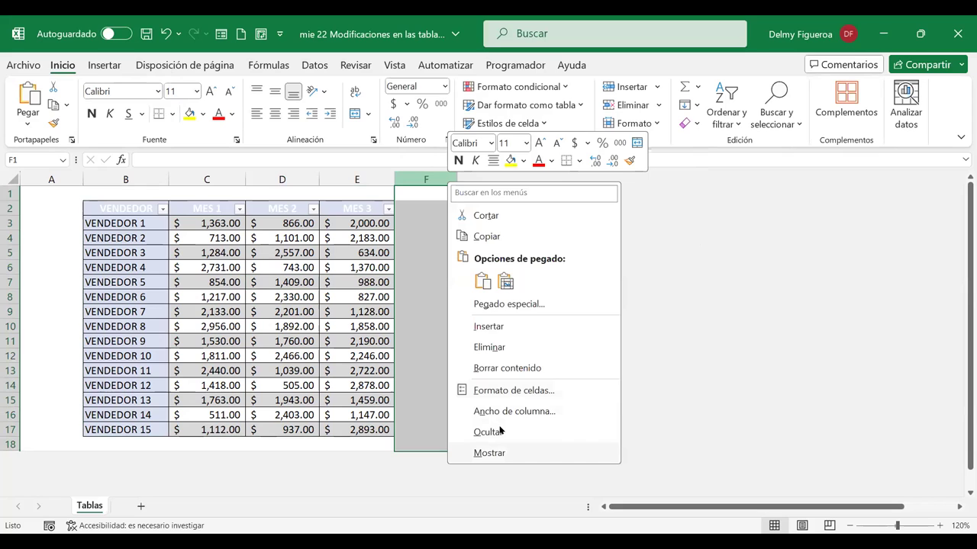
{"action": "left_click", "coordinate": [10, 445]}
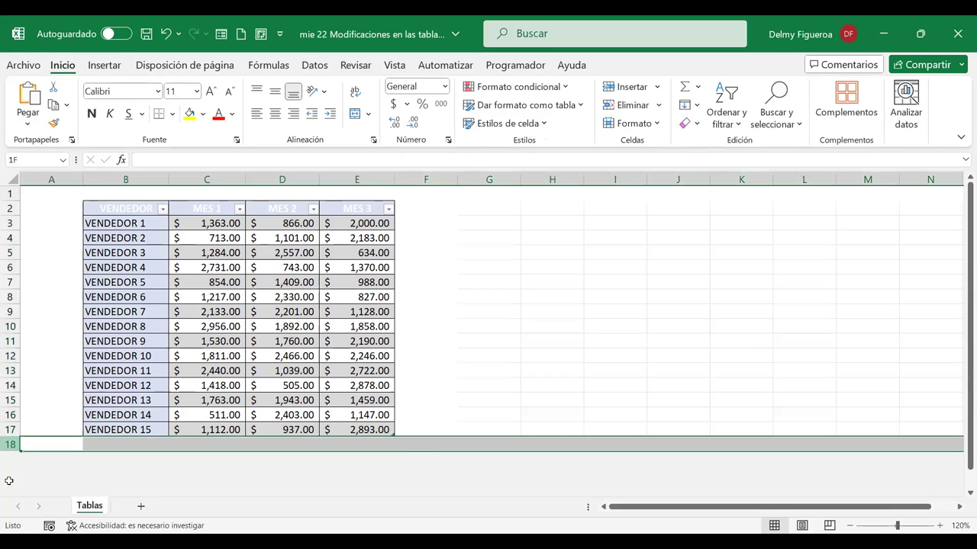
{"action": "right_click", "coordinate": [11, 444]}
{"action": "left_click", "coordinate": [30, 435]}
{"action": "left_click", "coordinate": [469, 303]}
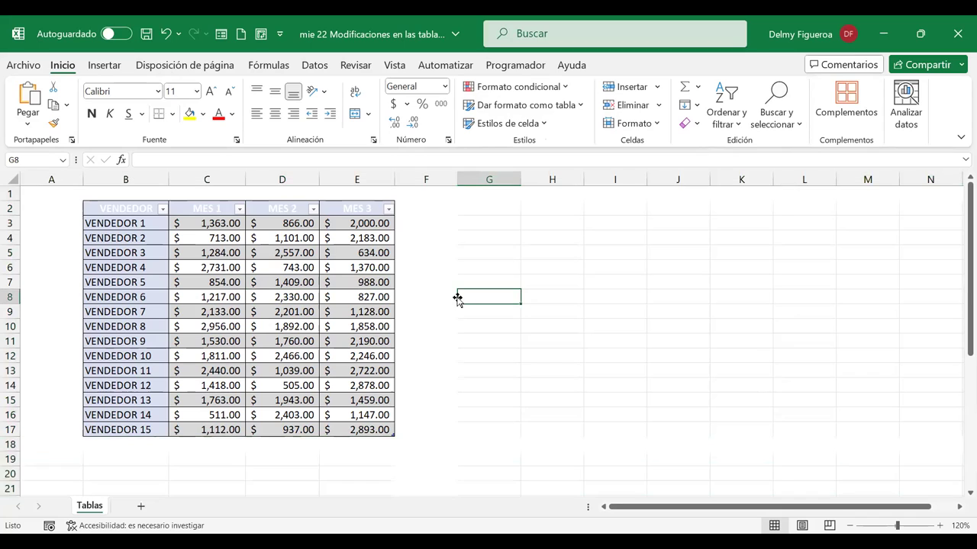
{"action": "left_click", "coordinate": [279, 206]}
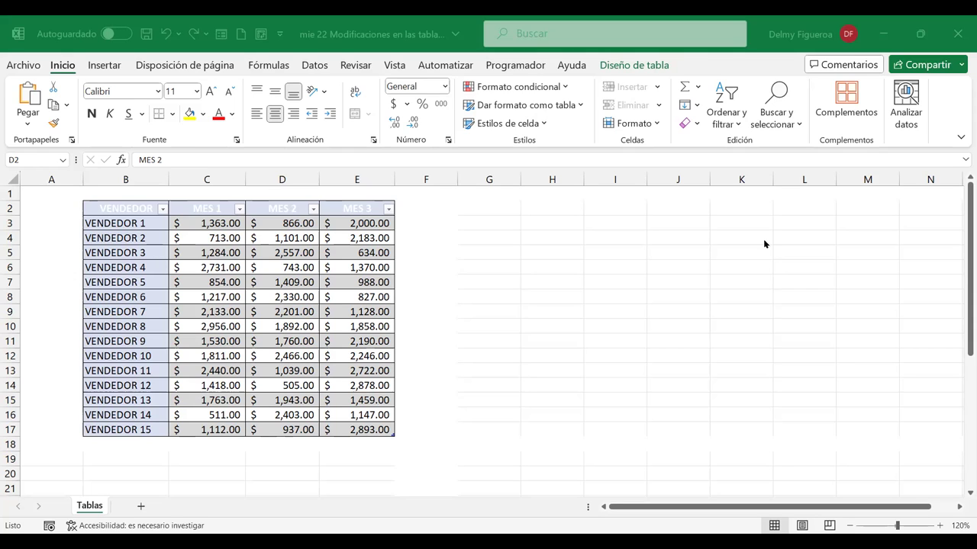
Step: Insert a new table column directly to the left of the MES 1 column
{"action": "left_click", "coordinate": [216, 210]}
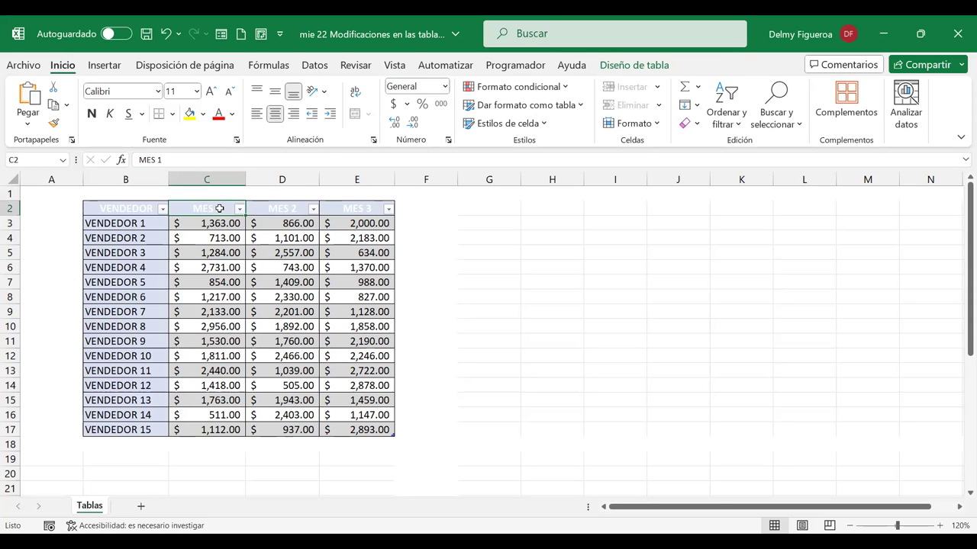
{"action": "right_click", "coordinate": [219, 208]}
{"action": "mouse_move", "coordinate": [256, 265]}
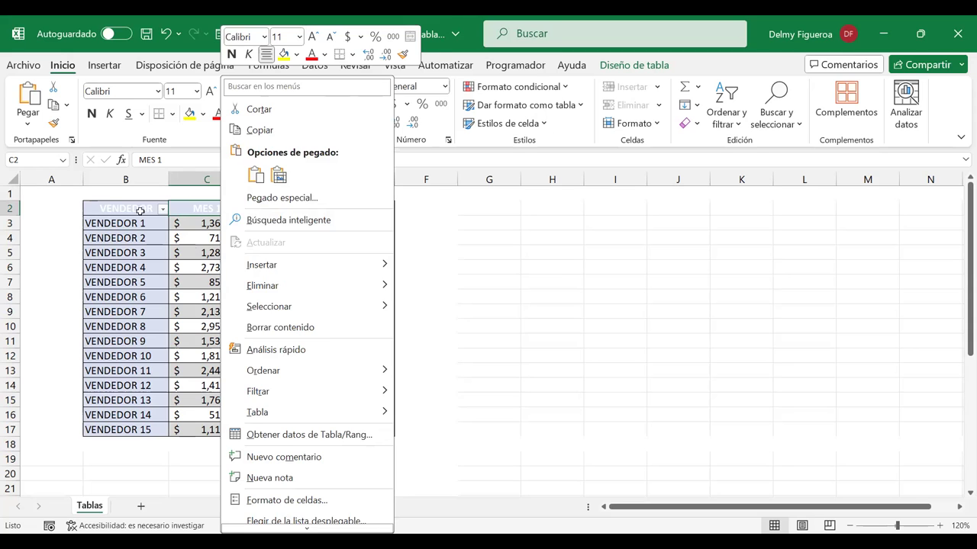
{"action": "key", "text": "Escape"}
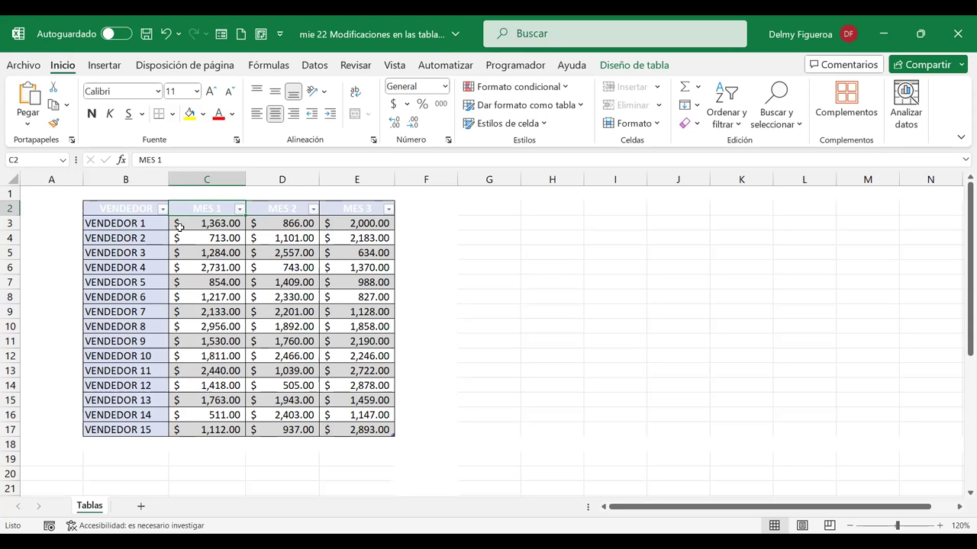
{"action": "left_click", "coordinate": [137, 207]}
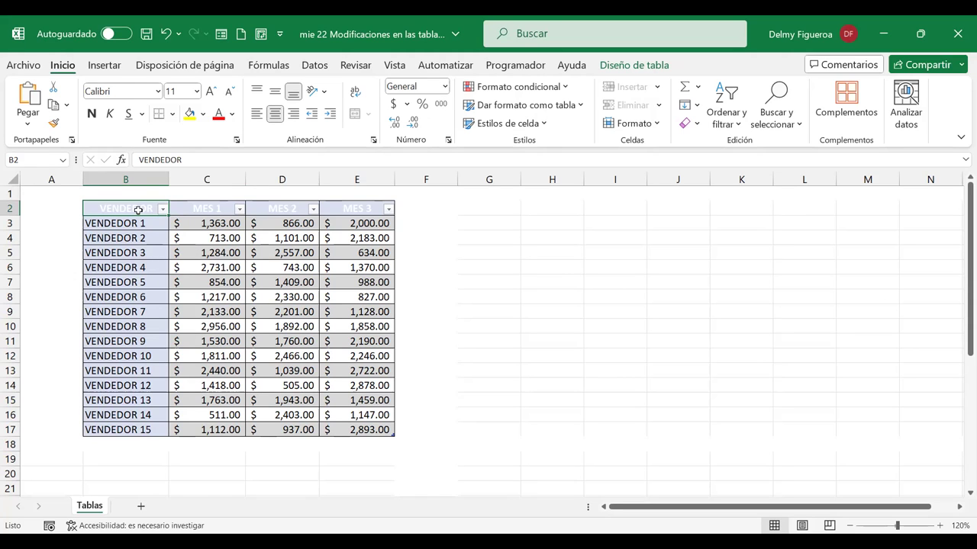
{"action": "right_click", "coordinate": [138, 210]}
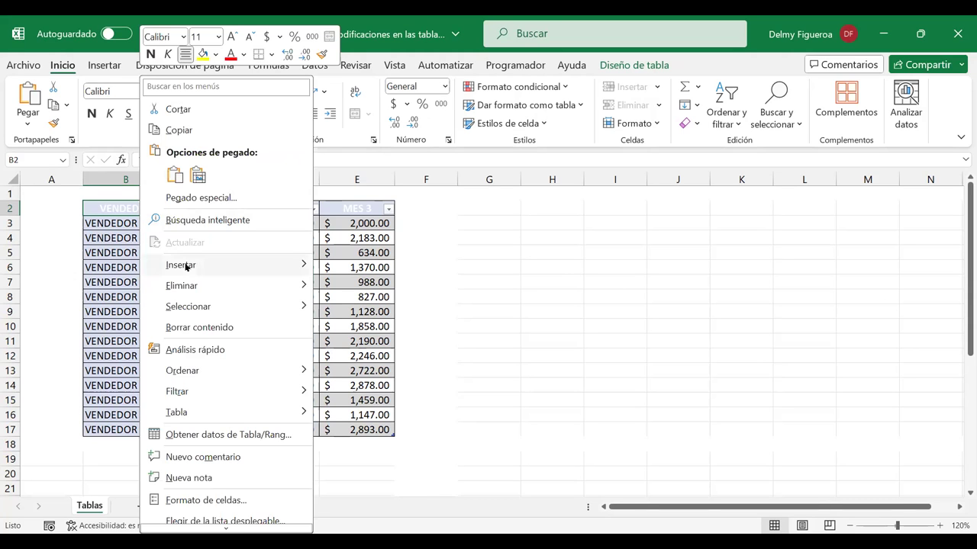
{"action": "mouse_move", "coordinate": [186, 265]}
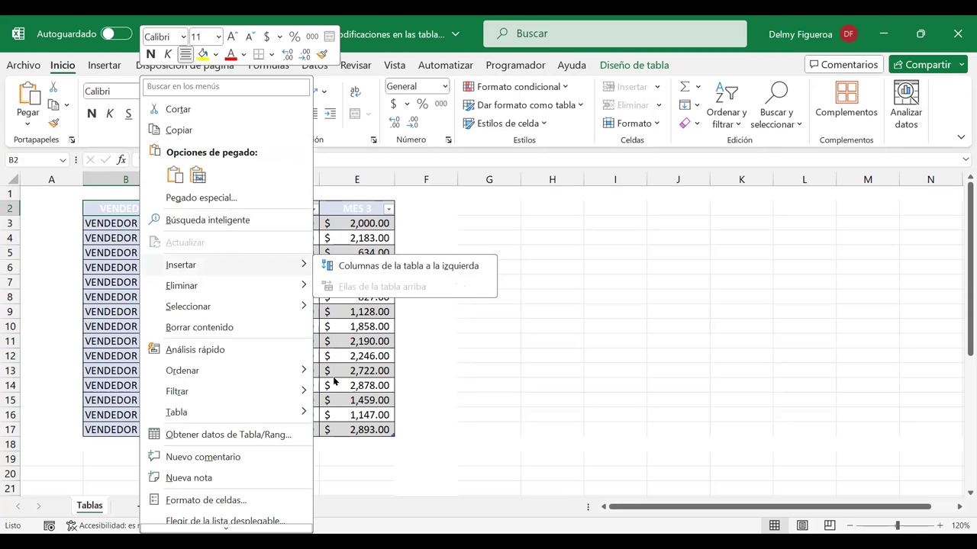
{"action": "key", "text": "Escape"}
{"action": "left_click", "coordinate": [216, 214]}
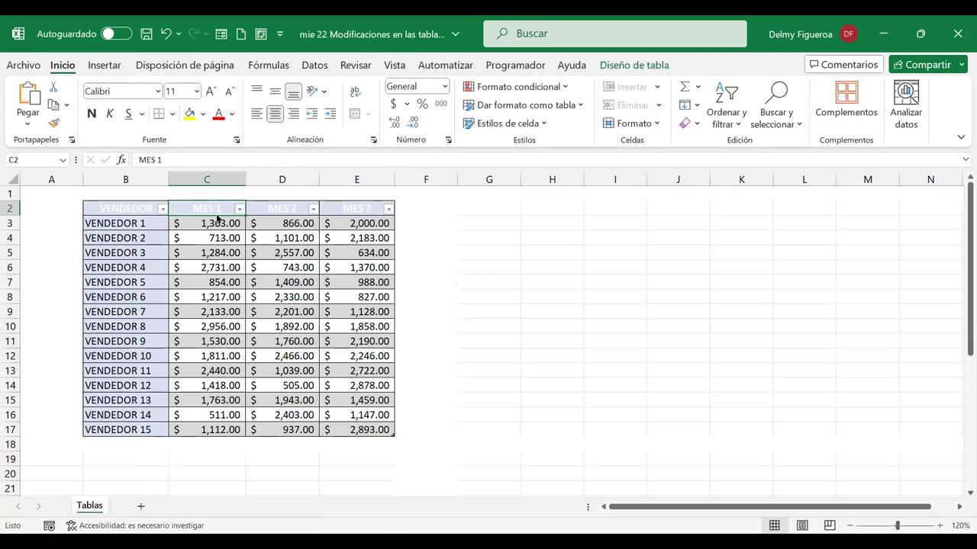
{"action": "right_click", "coordinate": [218, 219]}
{"action": "mouse_move", "coordinate": [287, 271]}
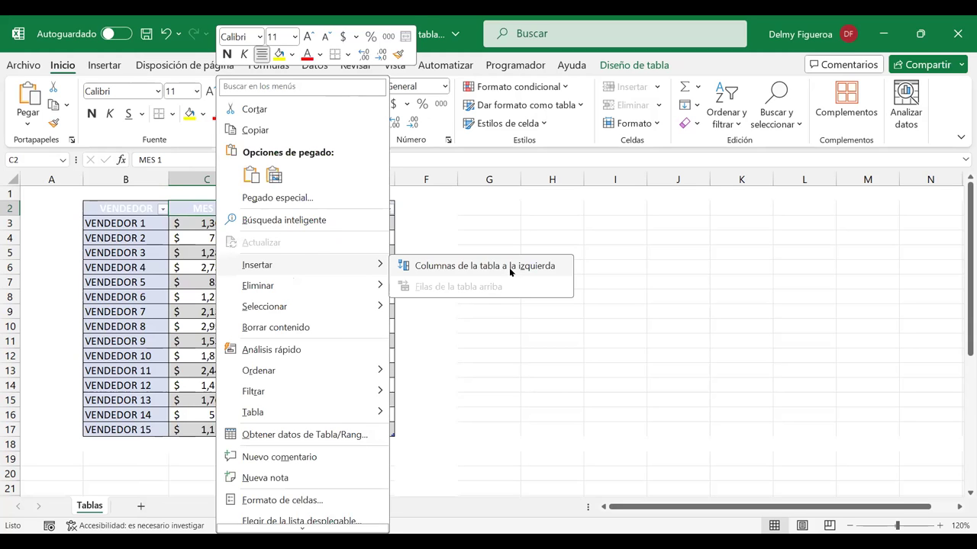
{"action": "left_click", "coordinate": [510, 268]}
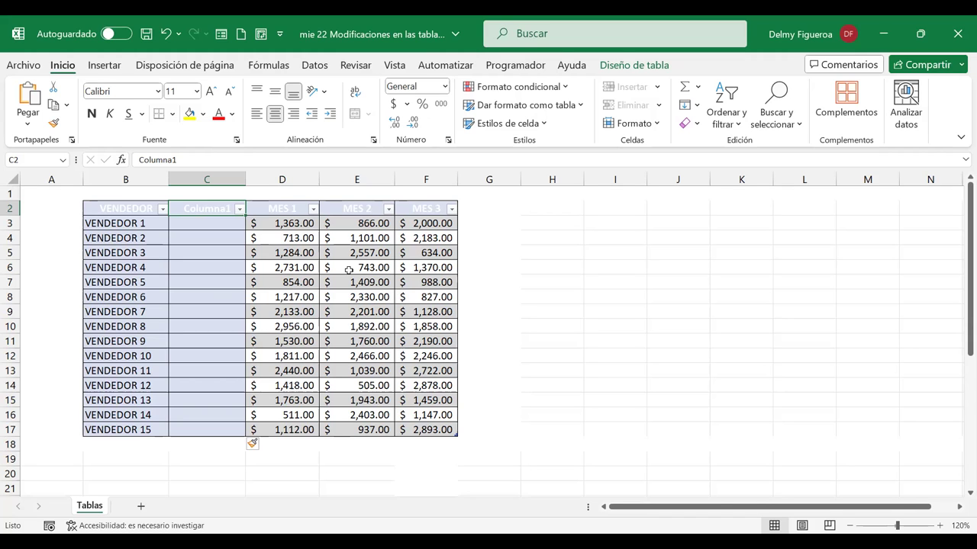
Step: Convert the Vendedores table to a normal range with Convertir en rango, confirming Sí
{"action": "left_click", "coordinate": [634, 65]}
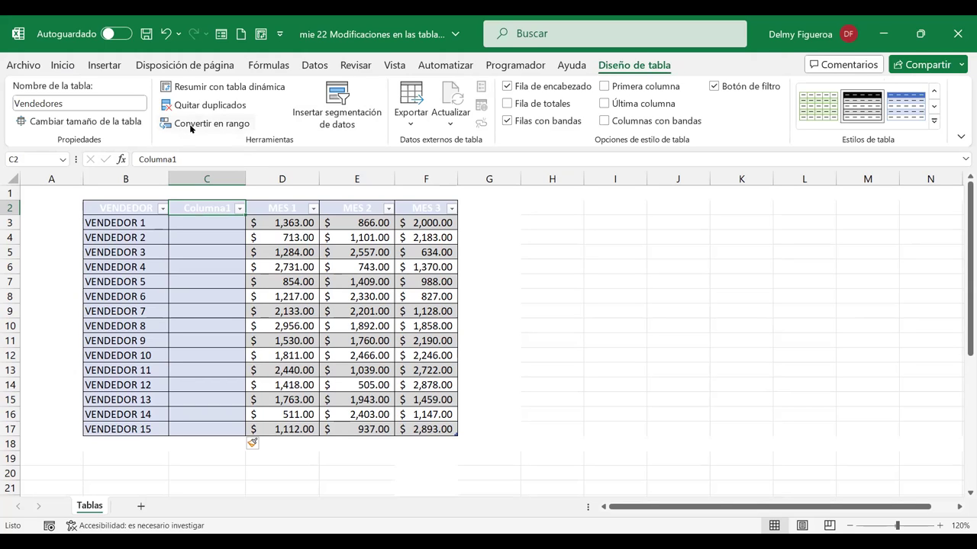
{"action": "left_click", "coordinate": [227, 126]}
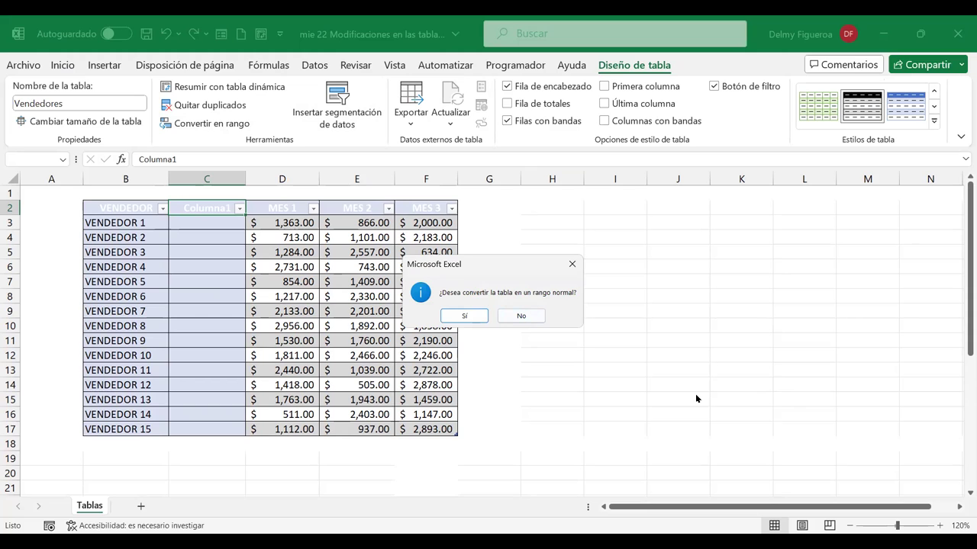
{"action": "left_click", "coordinate": [465, 315]}
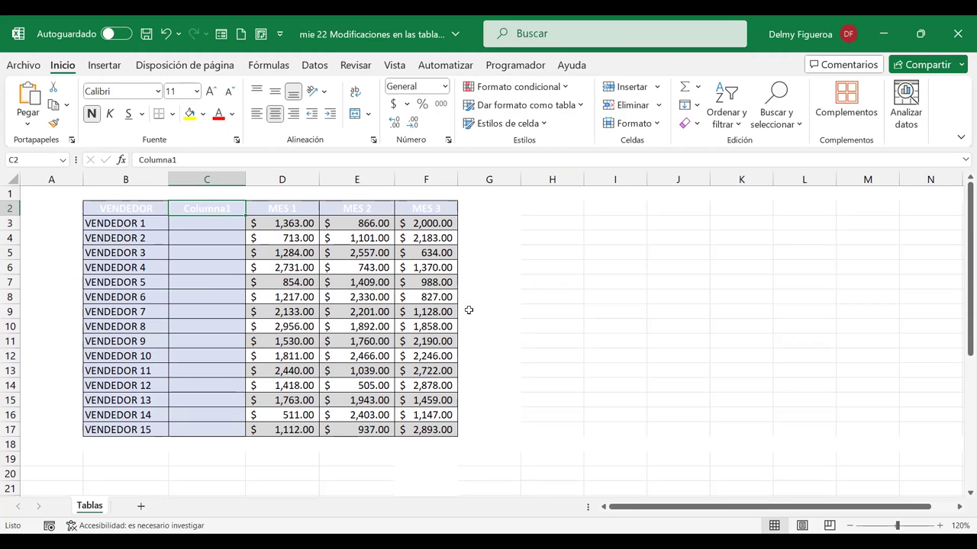
Step: Clear the formatting from B2:F17 with Borrar formatos
{"action": "mouse_move", "coordinate": [137, 212]}
{"action": "left_mouse_down"}
{"action": "mouse_move", "coordinate": [321, 261]}
{"action": "mouse_move", "coordinate": [429, 431]}
{"action": "left_mouse_up"}
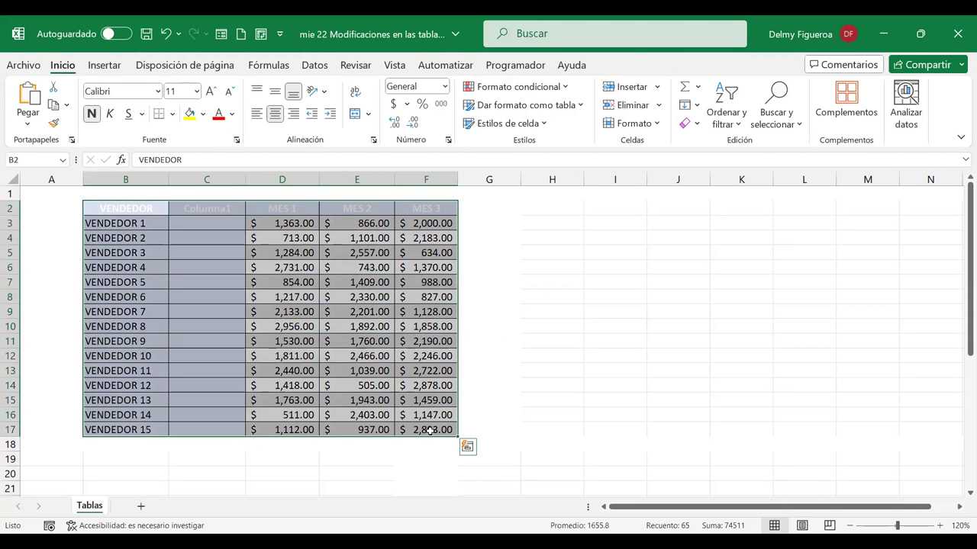
{"action": "left_click", "coordinate": [702, 126]}
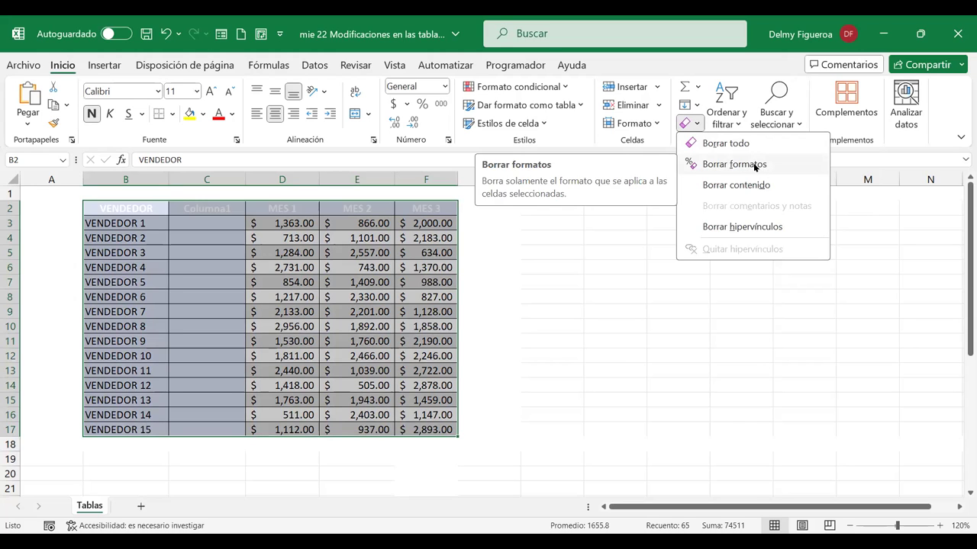
{"action": "left_click", "coordinate": [754, 165]}
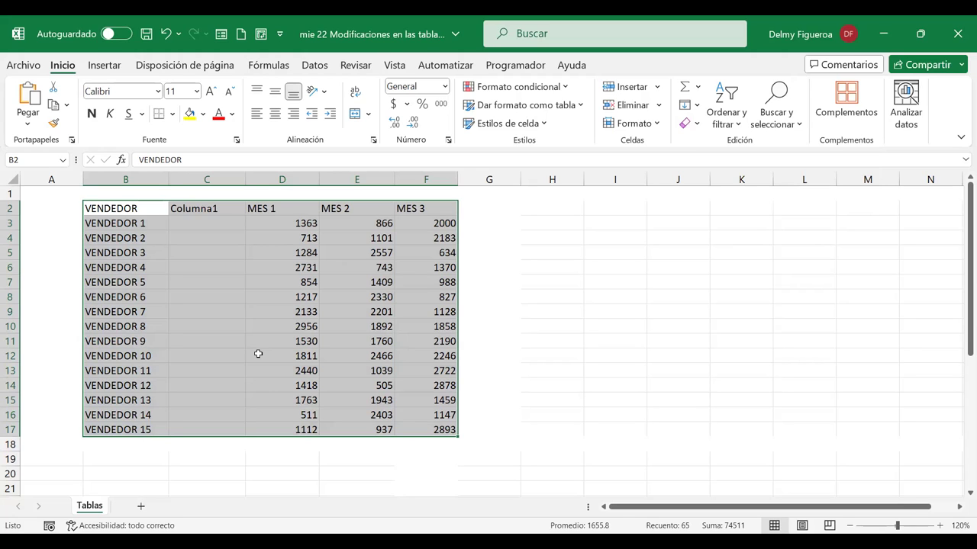
Step: Format B2:F17 as Tabla2 in a blue medium style with headers
{"action": "left_click", "coordinate": [569, 108]}
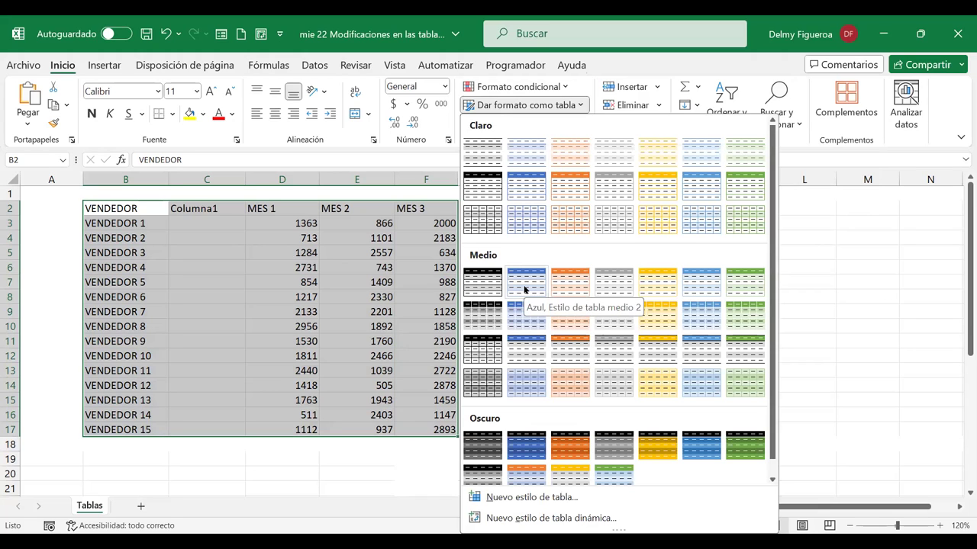
{"action": "scroll", "coordinate": [524, 289], "scroll_direction": "down", "scroll_amount": 1}
{"action": "scroll", "coordinate": [524, 289], "scroll_direction": "up", "scroll_amount": 1}
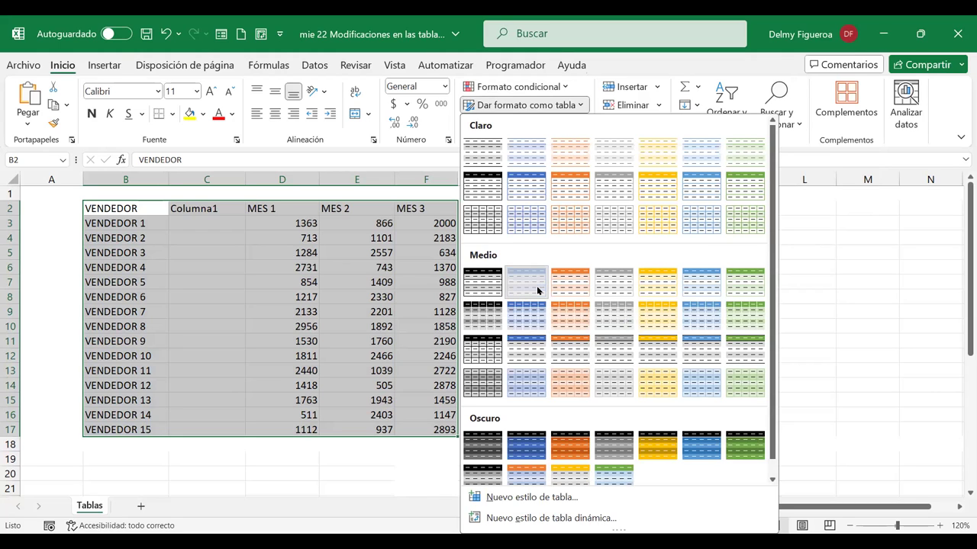
{"action": "left_click", "coordinate": [534, 285]}
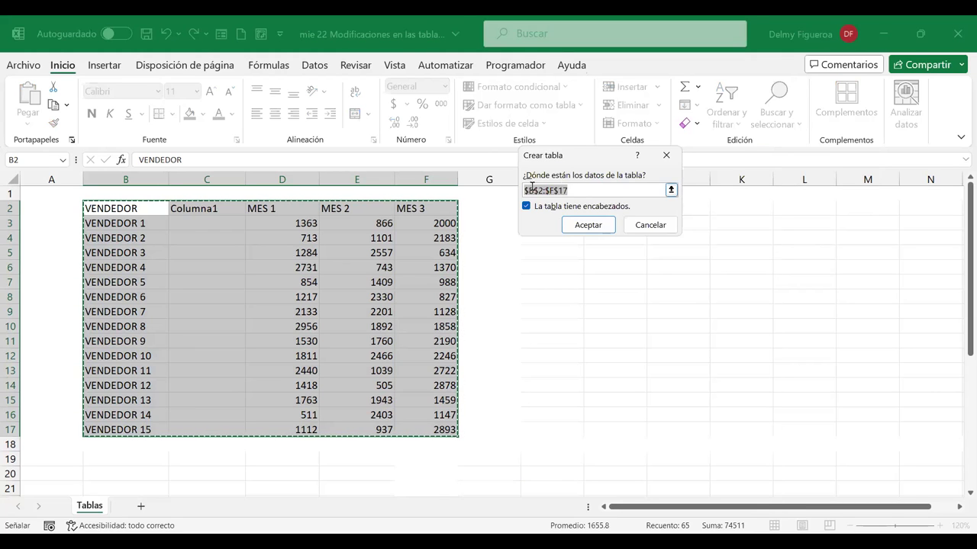
{"action": "left_click", "coordinate": [601, 228]}
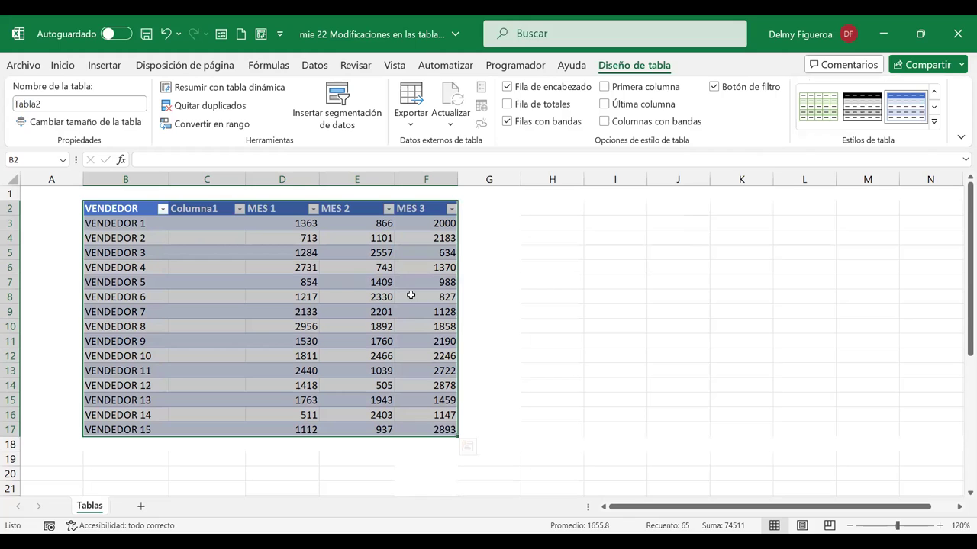
{"action": "left_click", "coordinate": [201, 208]}
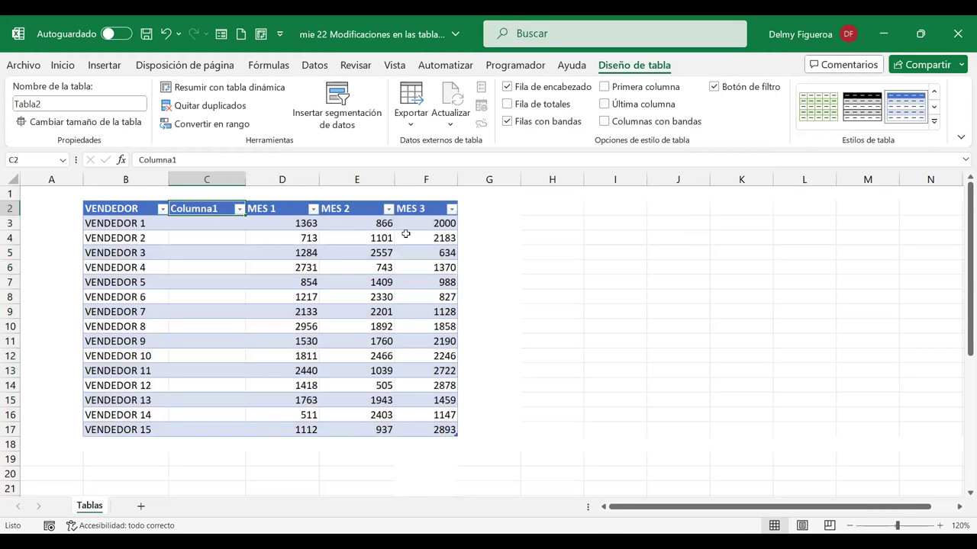
Step: Rename the Columna1 header to Ciudad
{"action": "type", "text": "}C"}
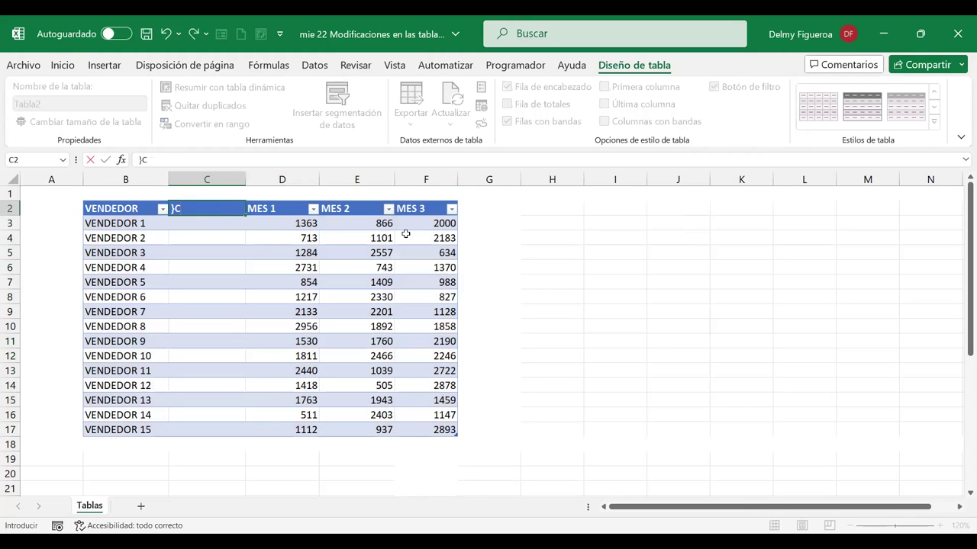
{"action": "key", "text": "BackSpace"}
{"action": "key", "text": "BackSpace"}
{"action": "type", "text": "Ciudad"}
{"action": "key", "text": "Return"}
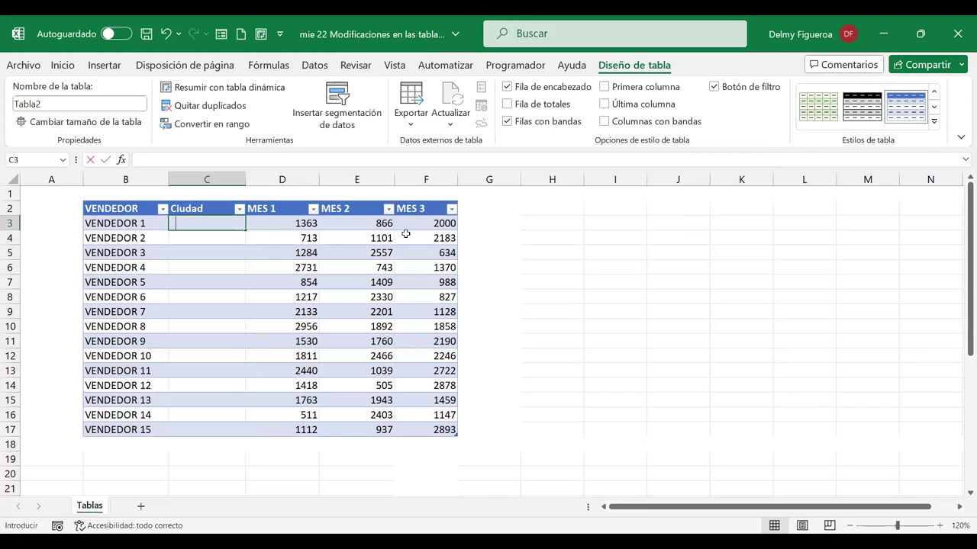
Step: Enter San Salvador in C3 and paste it into C4:C6 for vendors 2–4
{"action": "type", "text": "San Salvador"}
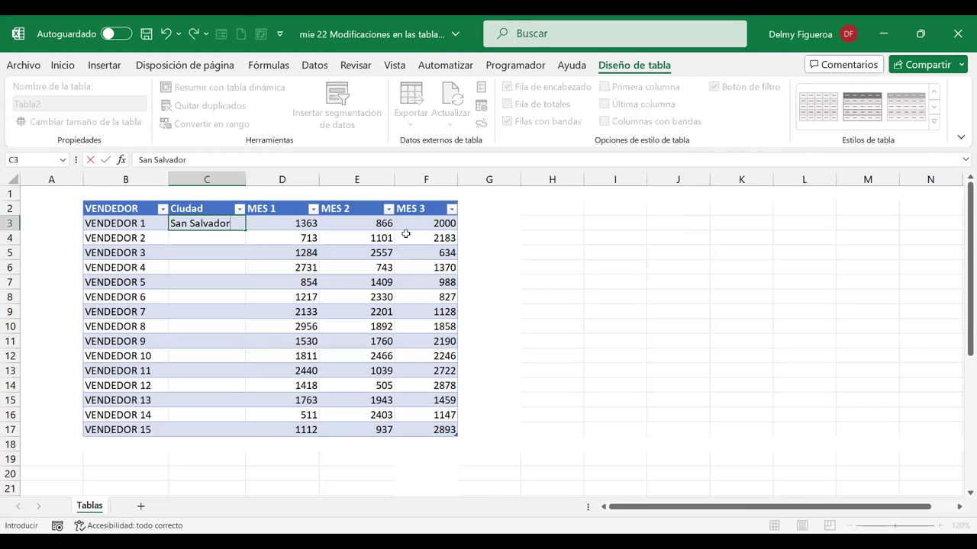
{"action": "key", "text": "ctrl+Return"}
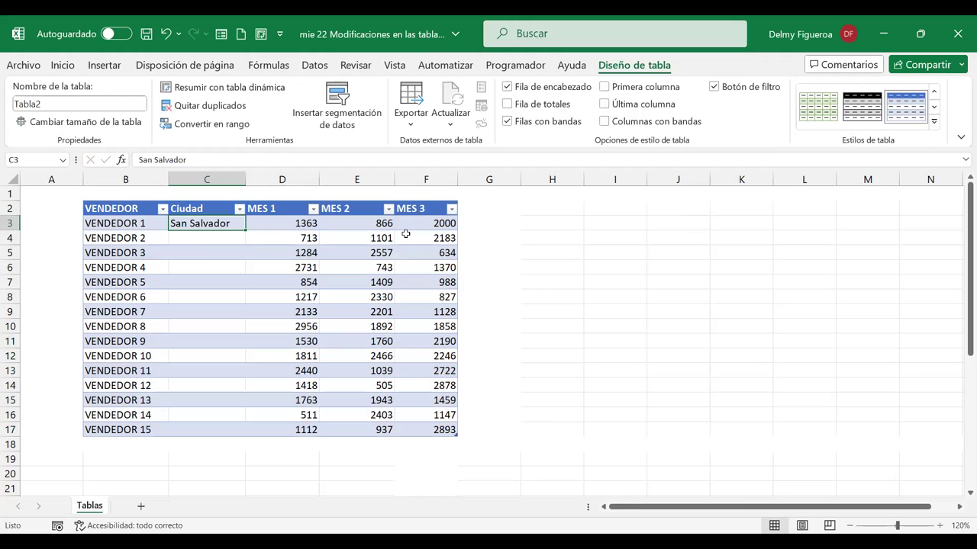
{"action": "key", "text": "ctrl+c"}
{"action": "key", "text": "Down"}
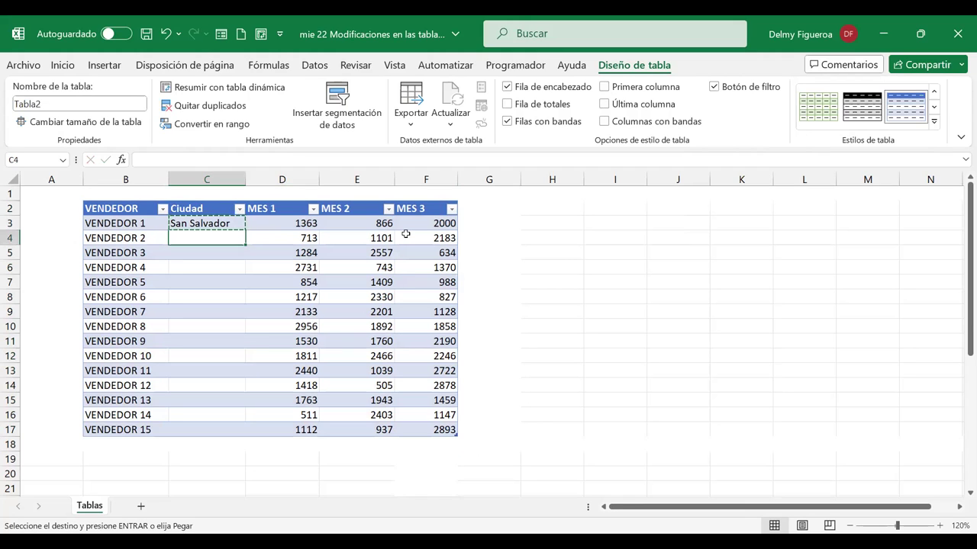
{"action": "key", "text": "shift+Down"}
{"action": "key", "text": "shift+Down"}
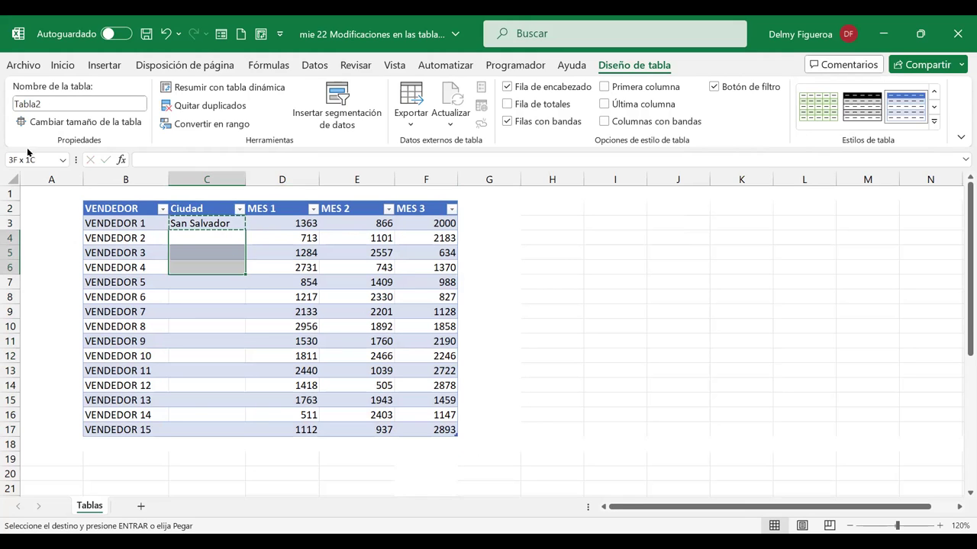
{"action": "right_click", "coordinate": [217, 256]}
{"action": "left_click", "coordinate": [273, 178]}
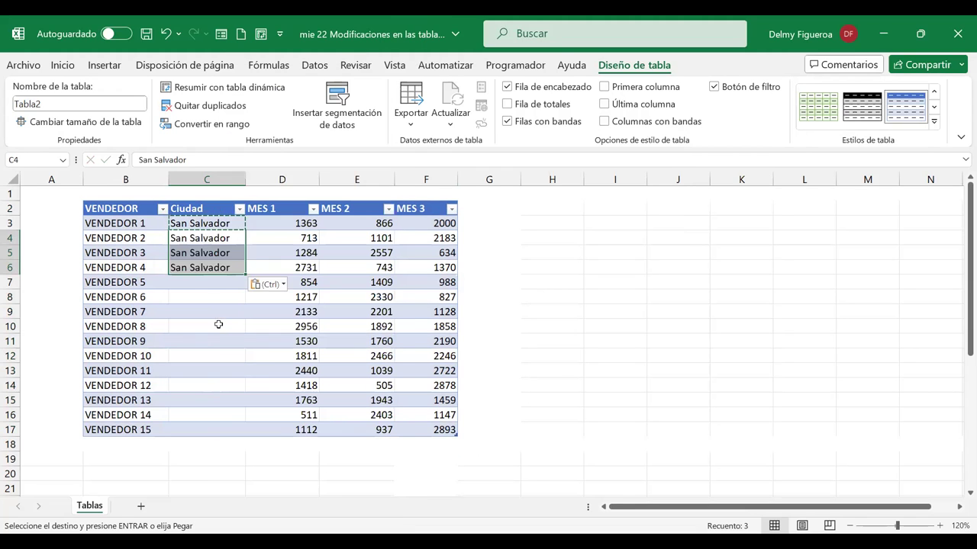
{"action": "left_click", "coordinate": [218, 324]}
{"action": "left_click", "coordinate": [218, 282]}
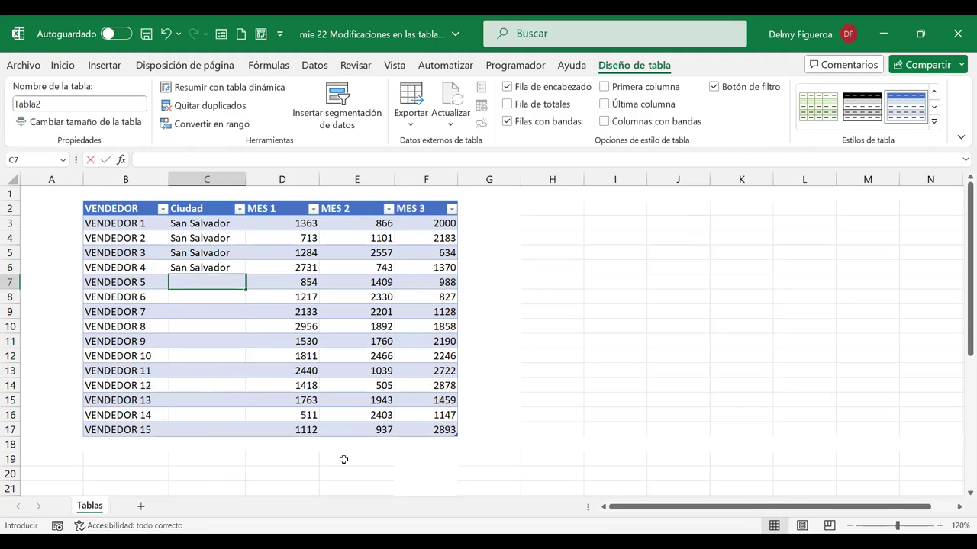
Step: Enter Santa Tecla in C7 and copy it into C8:C11
{"action": "type", "text": "Santa Tecla"}
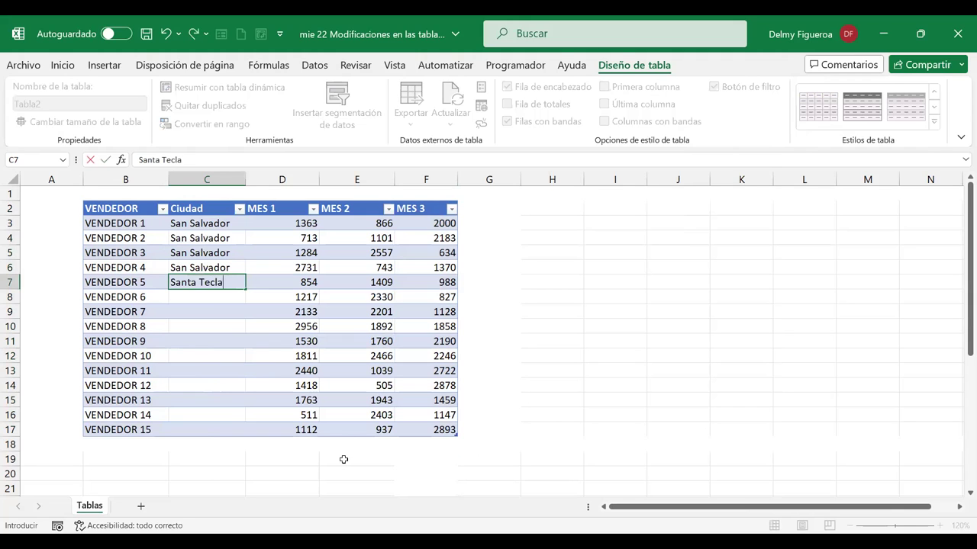
{"action": "key", "text": "Return"}
{"action": "key", "text": "Up"}
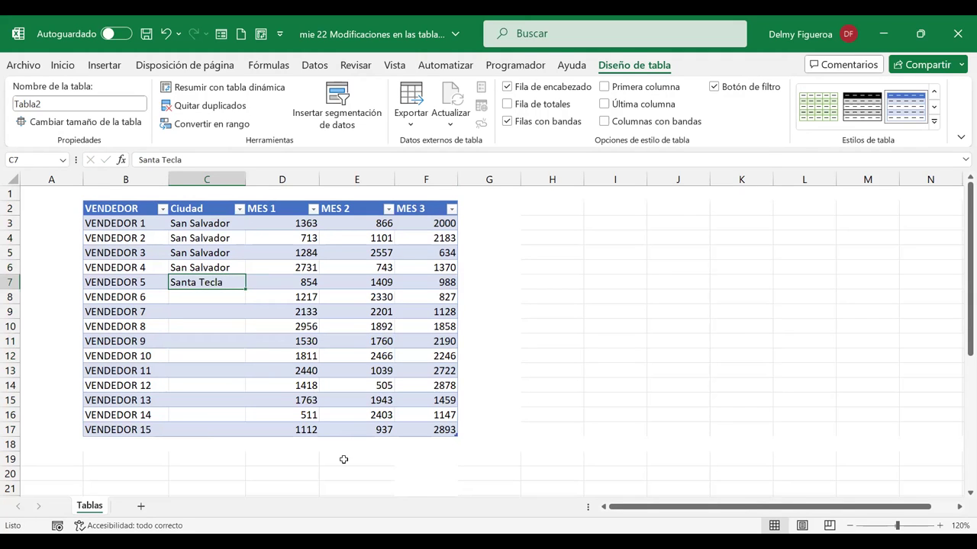
{"action": "key", "text": "ctrl+c"}
{"action": "key", "text": "Down"}
{"action": "key", "text": "shift+Down"}
{"action": "key", "text": "shift+Down"}
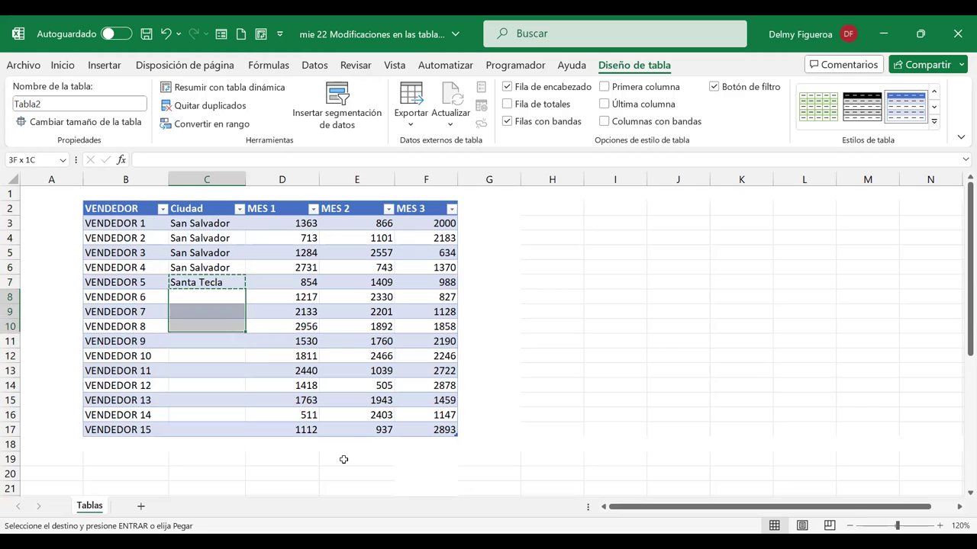
{"action": "key", "text": "shift+Down"}
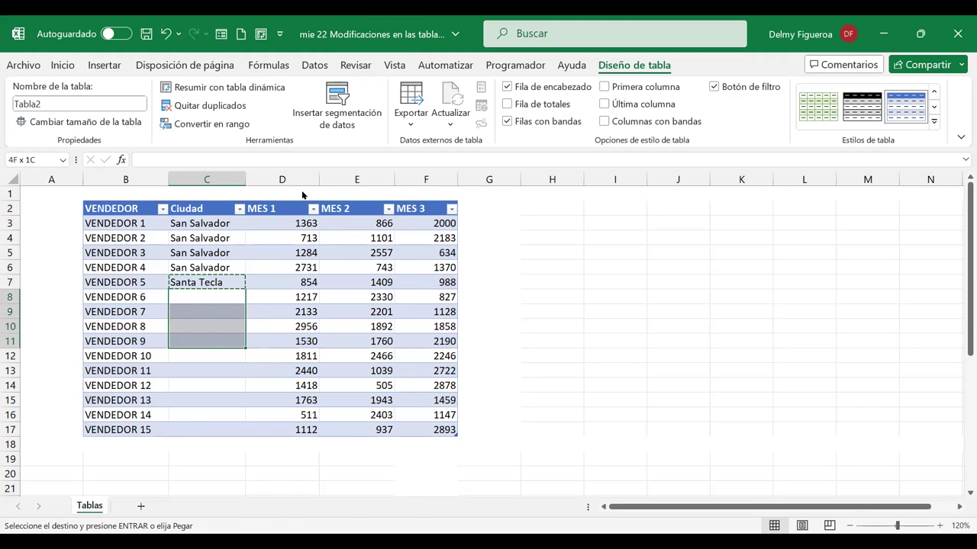
{"action": "right_click", "coordinate": [228, 318]}
{"action": "left_click", "coordinate": [287, 114]}
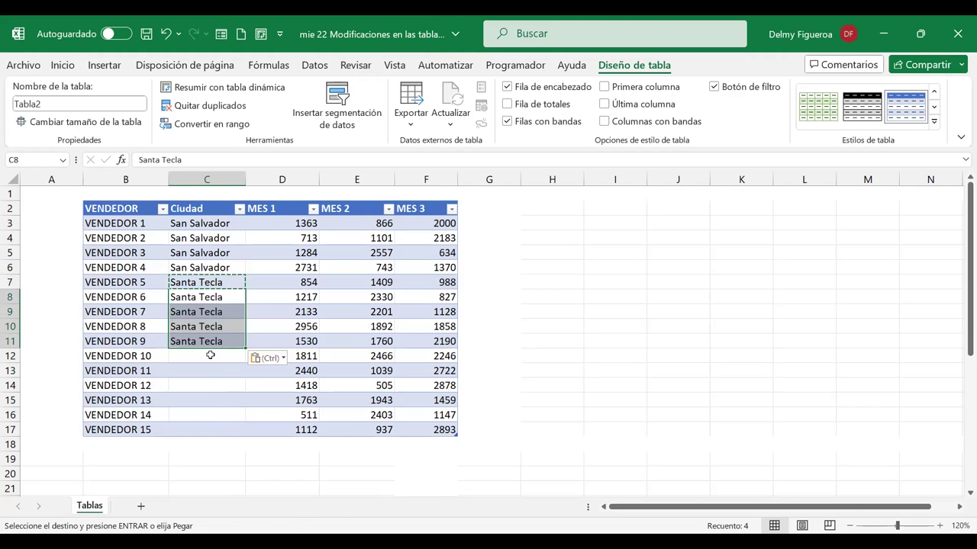
Step: Enter Soyapango in C12 and copy it into C13:C16
{"action": "left_click", "coordinate": [207, 356]}
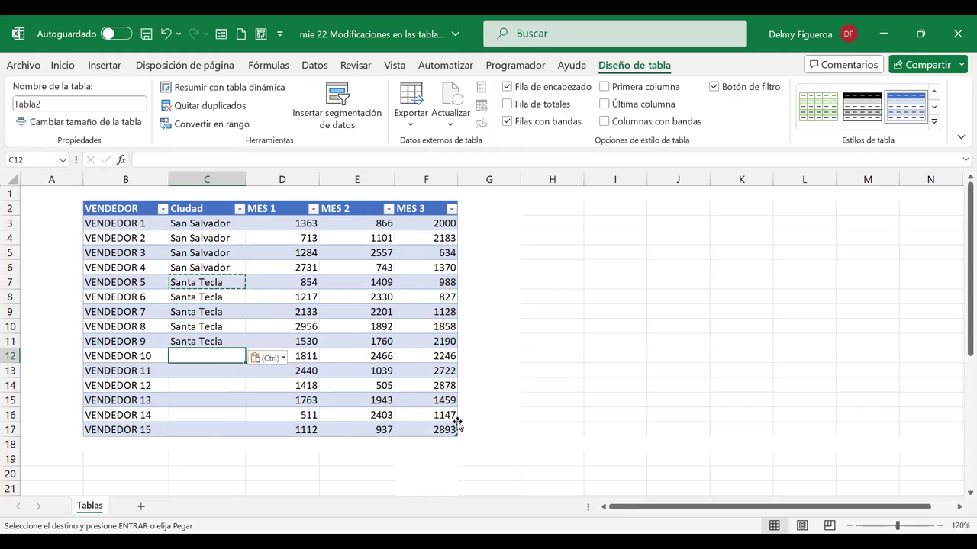
{"action": "type", "text": "Soyapango"}
{"action": "key", "text": "Return"}
{"action": "key", "text": "Up"}
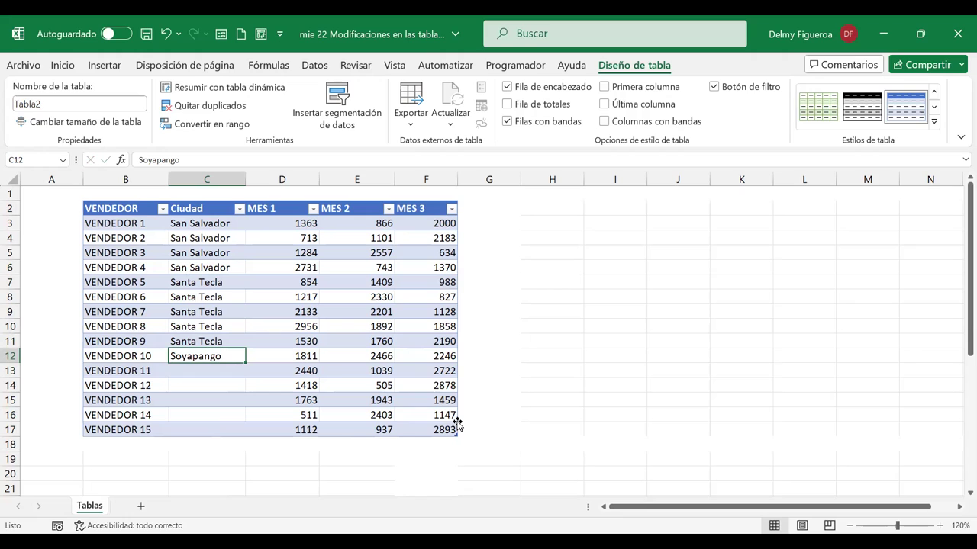
{"action": "key", "text": "ctrl+c"}
{"action": "key", "text": "Down"}
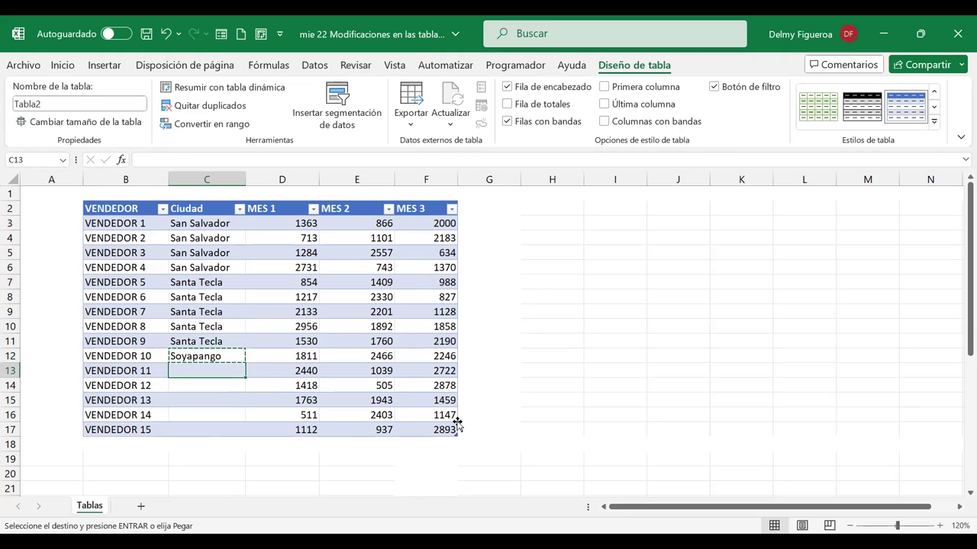
{"action": "key", "text": "shift+Down"}
{"action": "key", "text": "shift+Down"}
{"action": "key", "text": "shift+Down"}
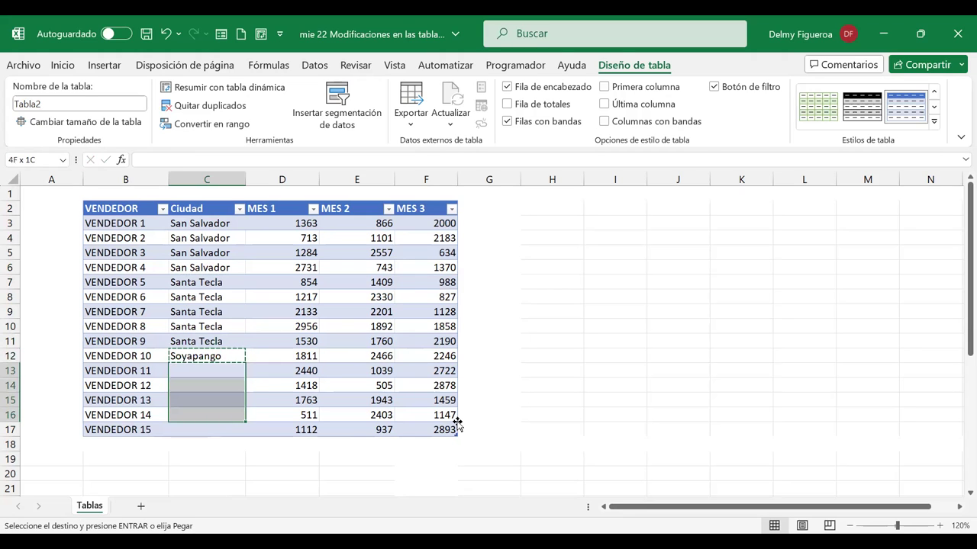
{"action": "right_click", "coordinate": [219, 379]}
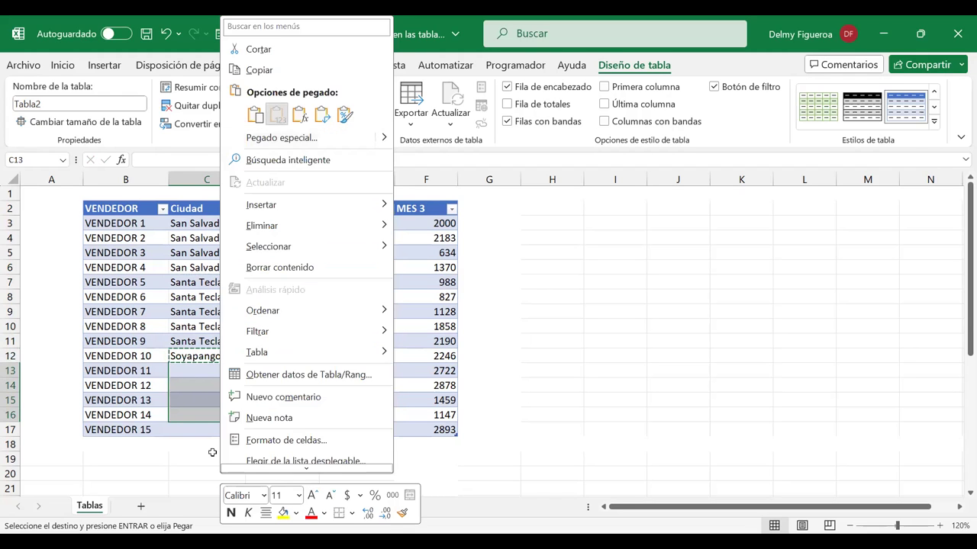
{"action": "left_click", "coordinate": [281, 118]}
Step: Enter Mejicanos in C17 for the last vendor
{"action": "key", "text": "Down"}
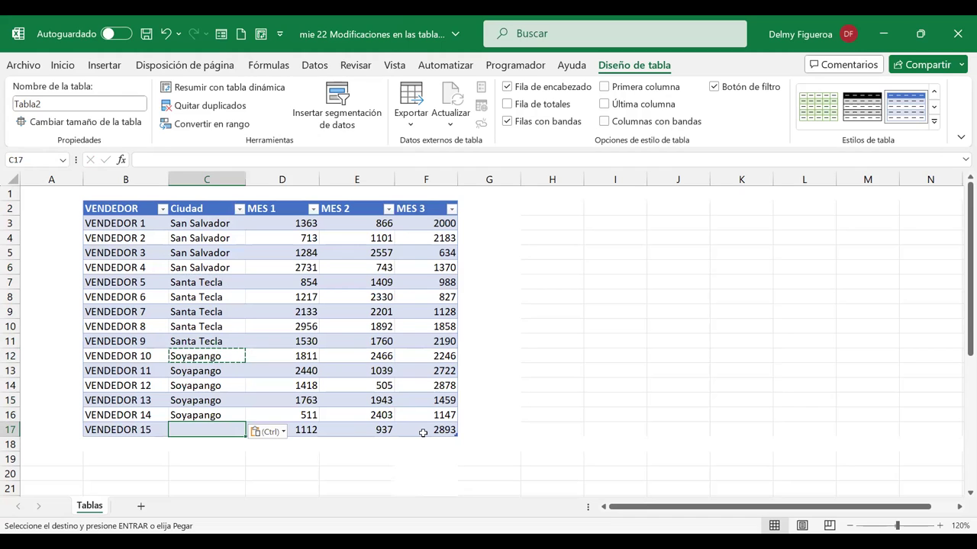
{"action": "type", "text": "Mejicanos"}
{"action": "key", "text": "Return"}
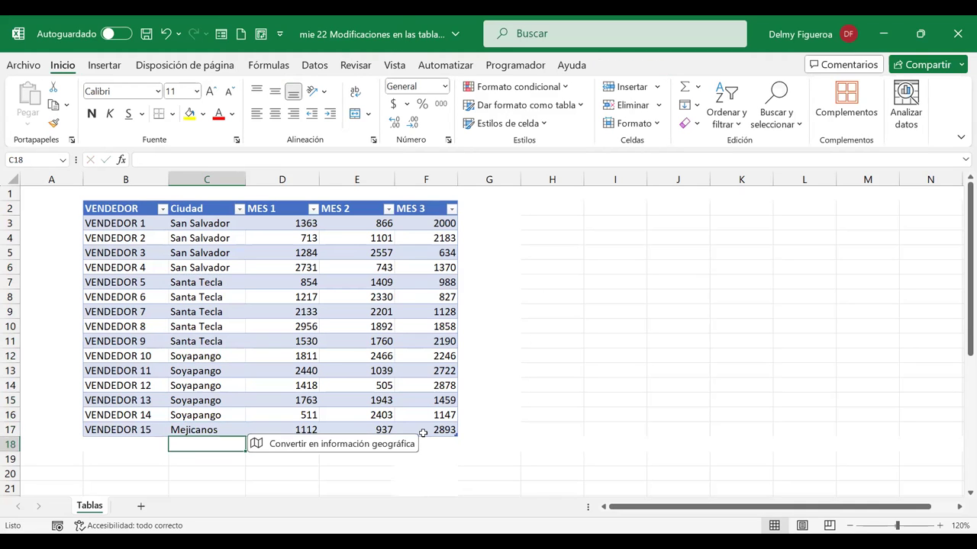
{"action": "key", "text": "Up"}
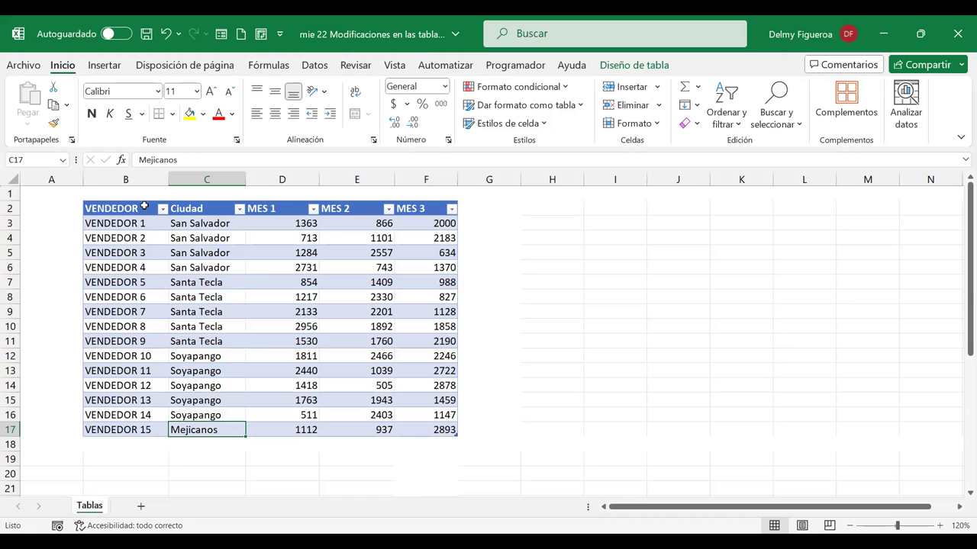
Step: Rename the C2 heading from Ciudad to CIUDAD in capitals
{"action": "left_click", "coordinate": [200, 207]}
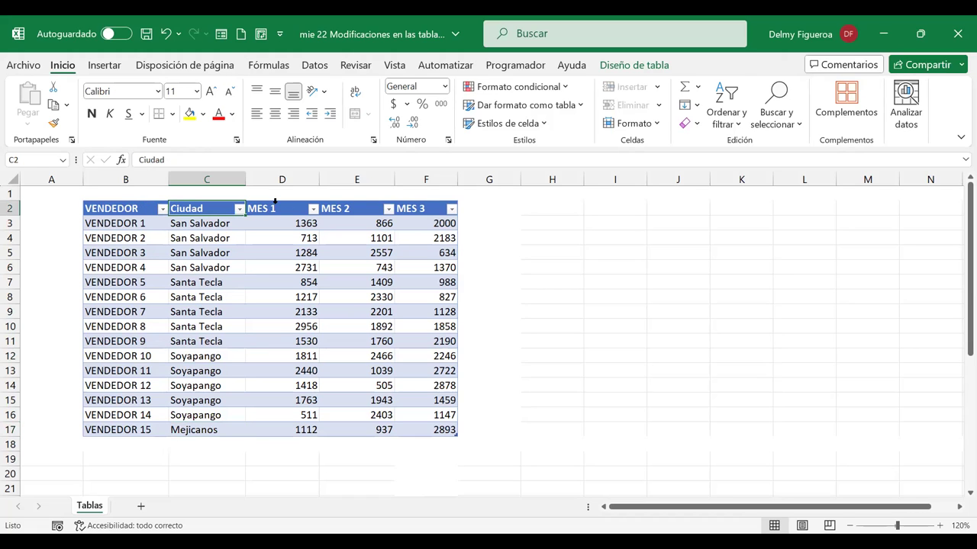
{"action": "type", "text": "CIUDAD"}
{"action": "key", "text": "Return"}
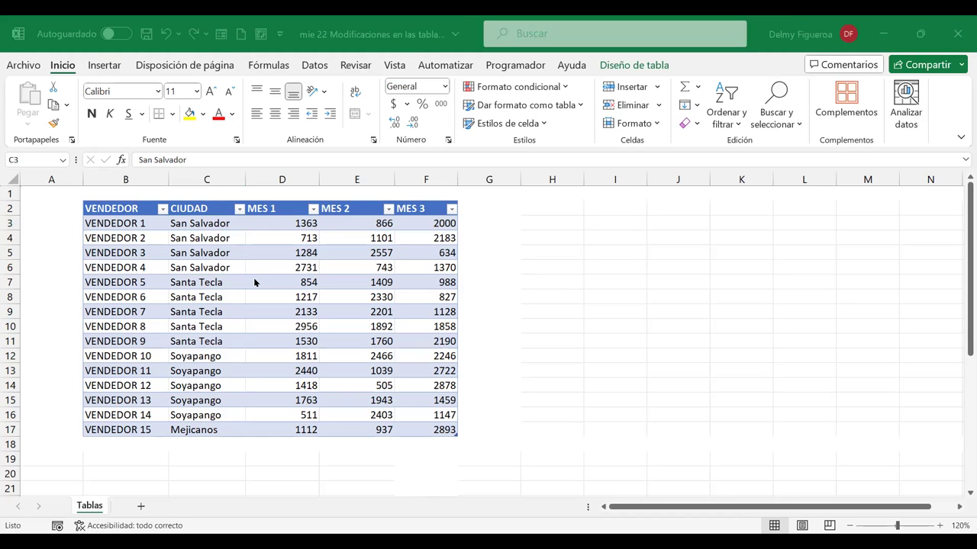
{"action": "left_click", "coordinate": [500, 212]}
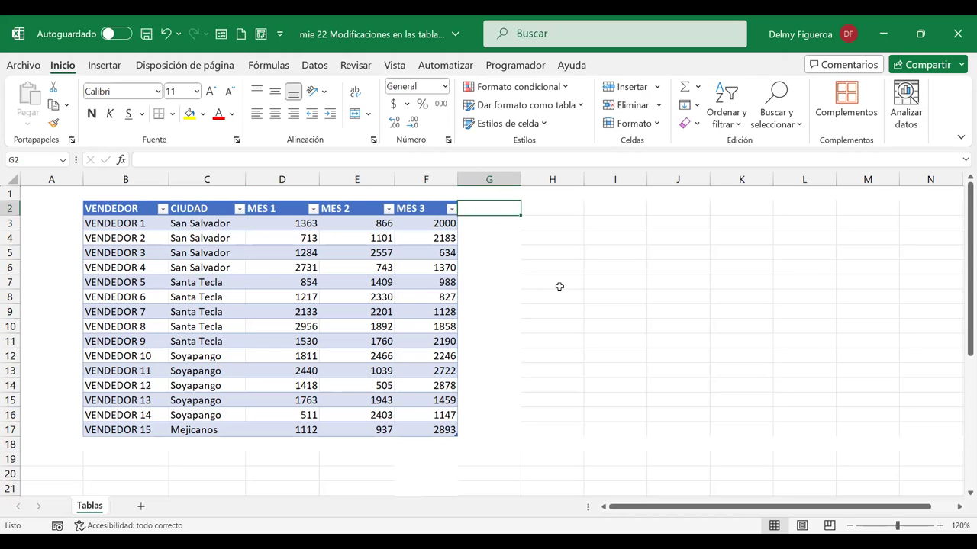
Step: Enter the heading PAIS in G2 so the table expands to column G
{"action": "type", "text": "PAIS"}
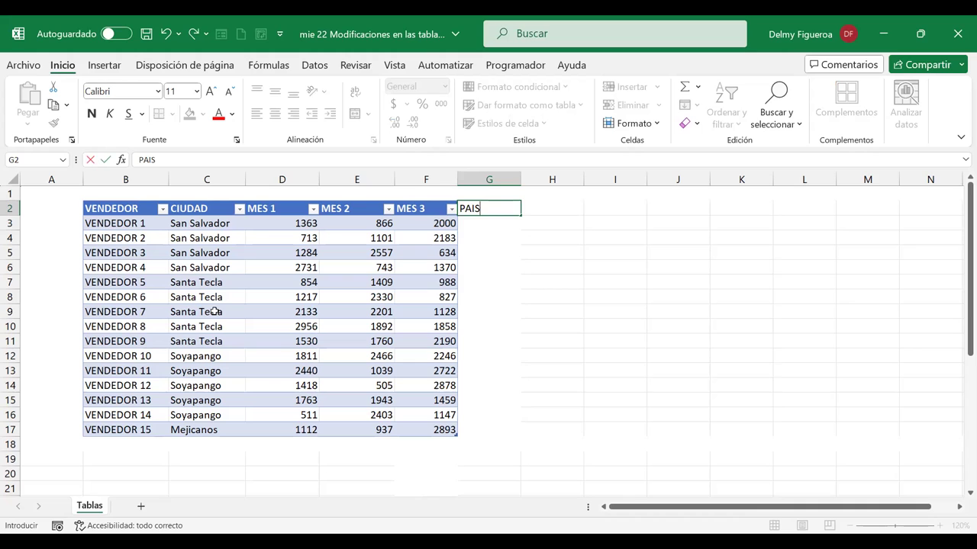
{"action": "key", "text": "Return"}
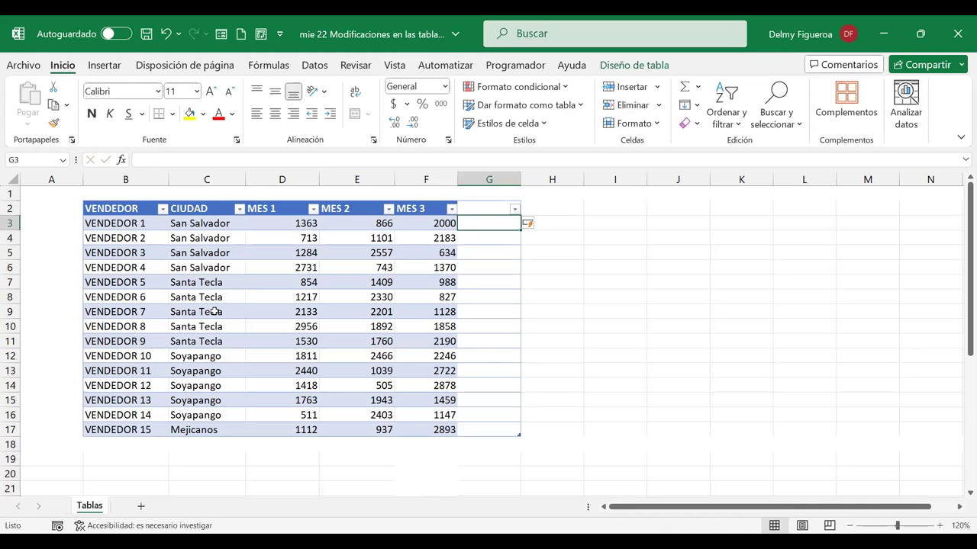
{"action": "key", "text": "Up"}
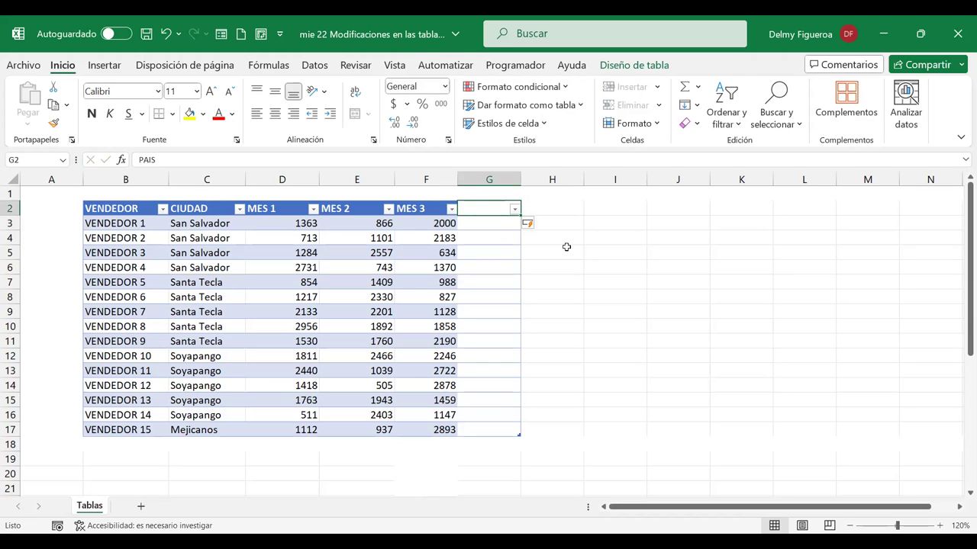
{"action": "key", "text": "Return"}
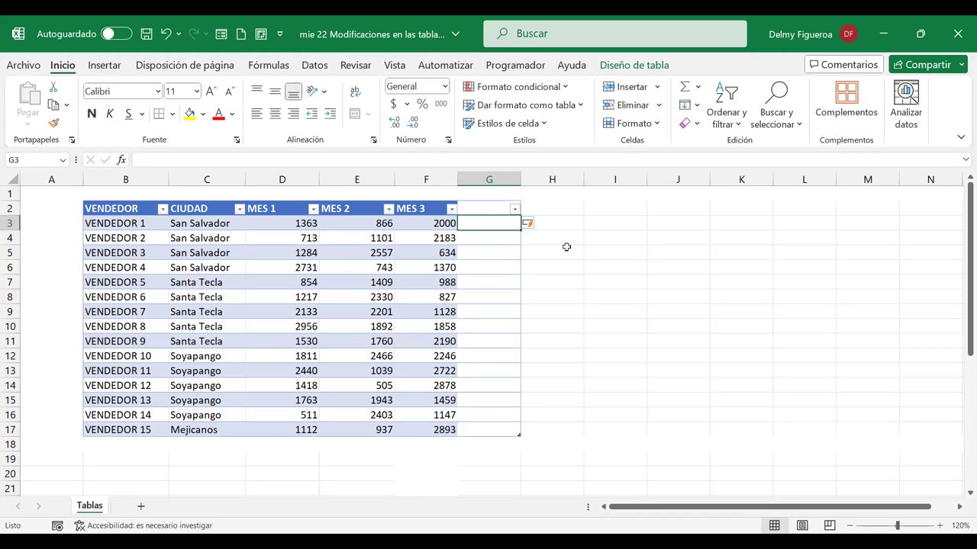
Step: Enter EEUU in G3 and copy it into G4:G7
{"action": "type", "text": "E"}
{"action": "type", "text": "EUU"}
{"action": "key", "text": "Return"}
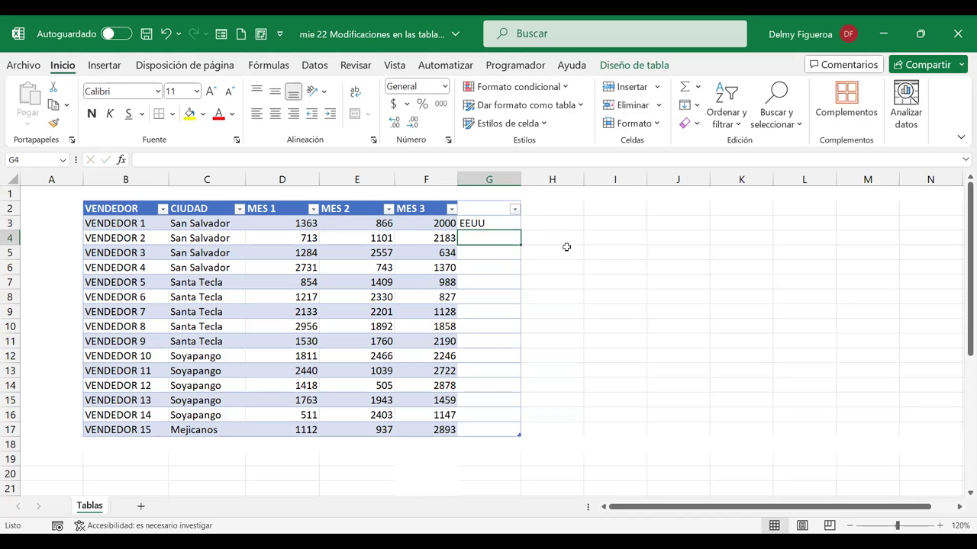
{"action": "key", "text": "Up"}
{"action": "key", "text": "ctrl+c"}
{"action": "key", "text": "Down"}
{"action": "key", "text": "shift+Down"}
{"action": "key", "text": "shift+Down"}
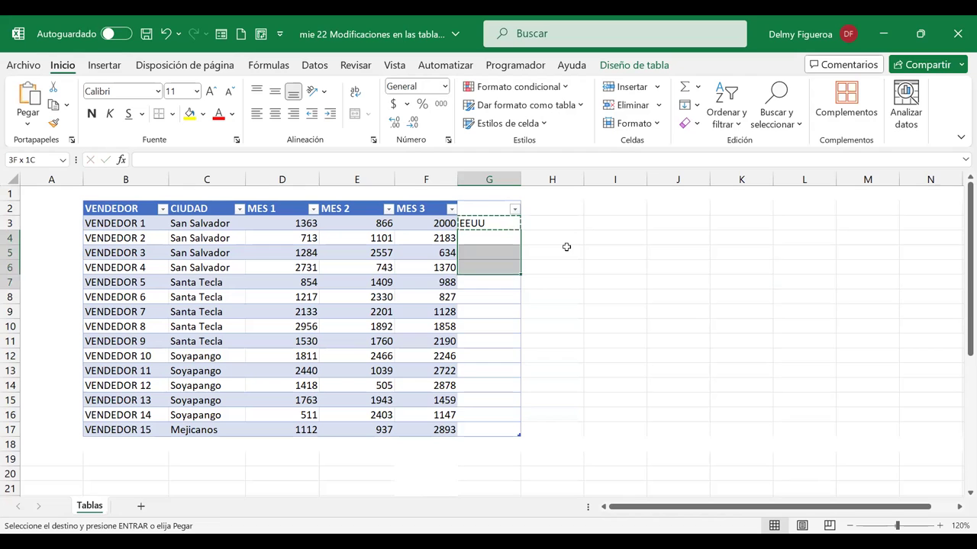
{"action": "key", "text": "shift+Down"}
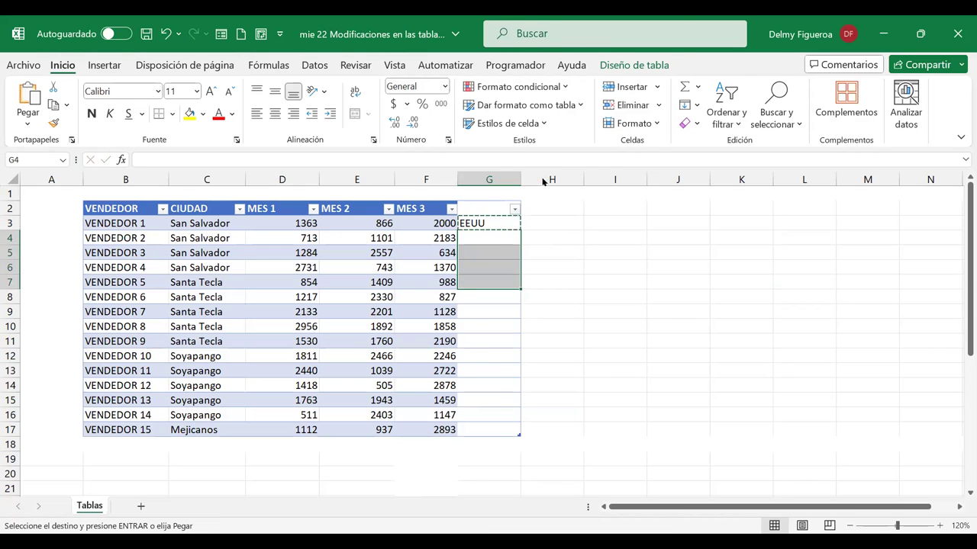
{"action": "right_click", "coordinate": [486, 242]}
{"action": "left_click", "coordinate": [544, 175]}
Step: Enter El Salvador in G8 and copy it into G9:G12
{"action": "left_click", "coordinate": [486, 298]}
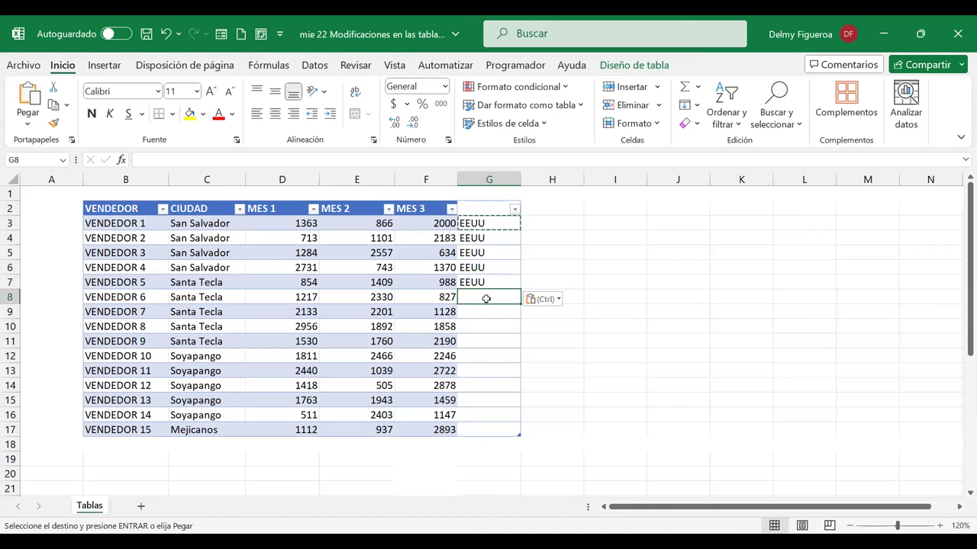
{"action": "type", "text": "E"}
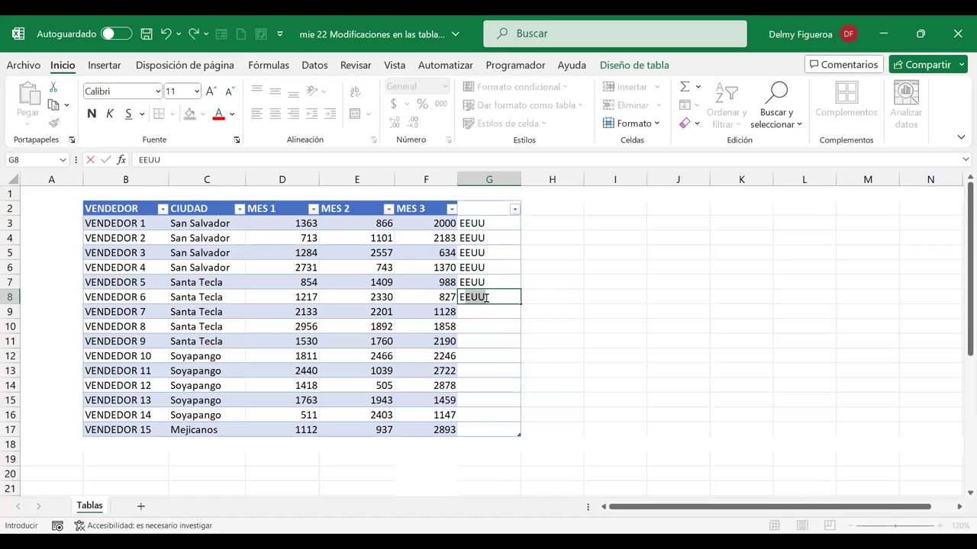
{"action": "type", "text": "l Salvador"}
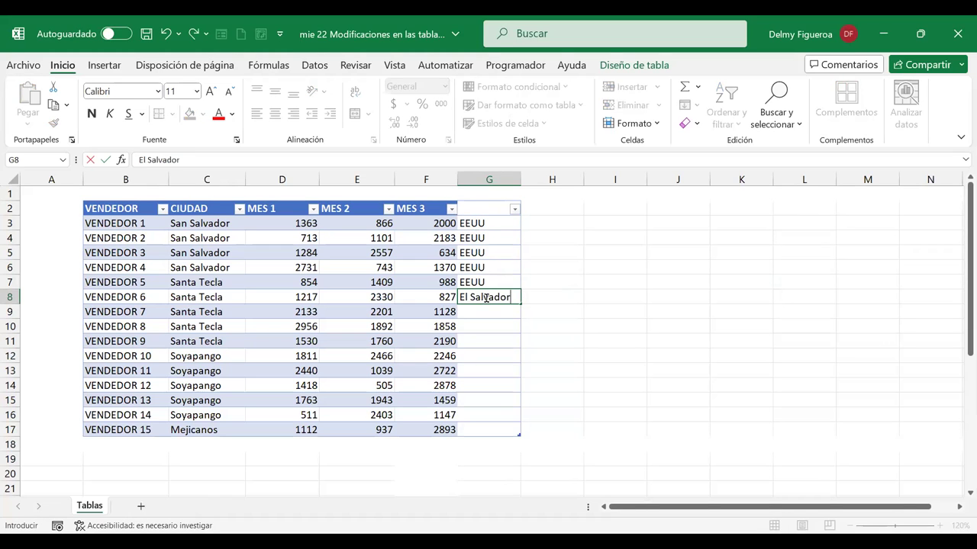
{"action": "key", "text": "ctrl+Return"}
{"action": "key", "text": "ctrl+c"}
{"action": "key", "text": "Down"}
{"action": "key", "text": "shift+Down"}
{"action": "key", "text": "shift+Down"}
{"action": "key", "text": "shift+Down"}
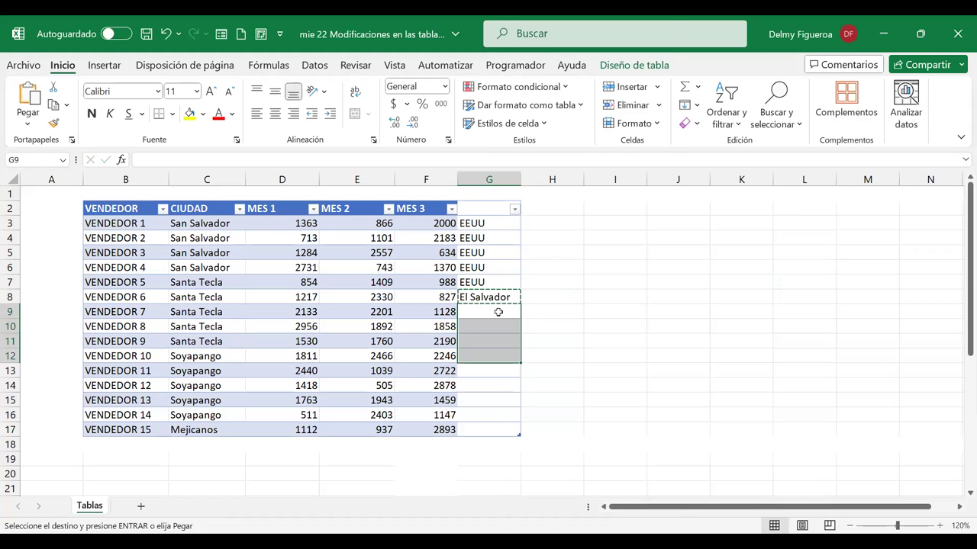
{"action": "right_click", "coordinate": [497, 312]}
{"action": "left_click", "coordinate": [556, 117]}
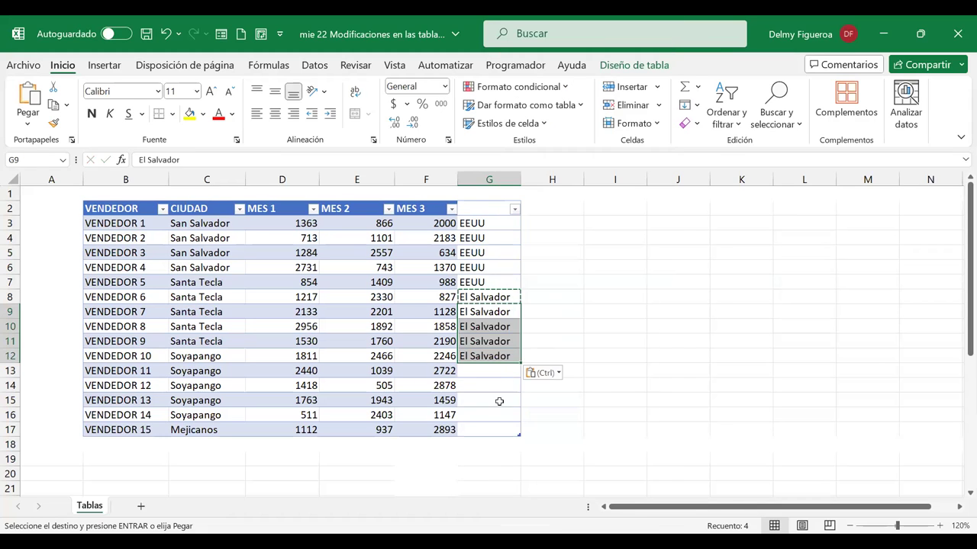
Step: Review the table design settings and the PAIS and MES 3 headers
{"action": "left_click", "coordinate": [499, 372]}
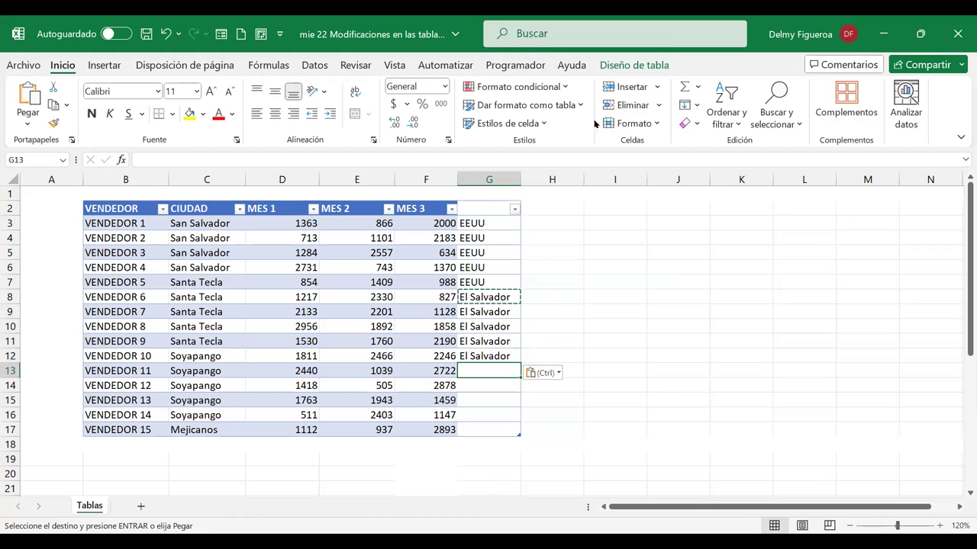
{"action": "left_click", "coordinate": [630, 66]}
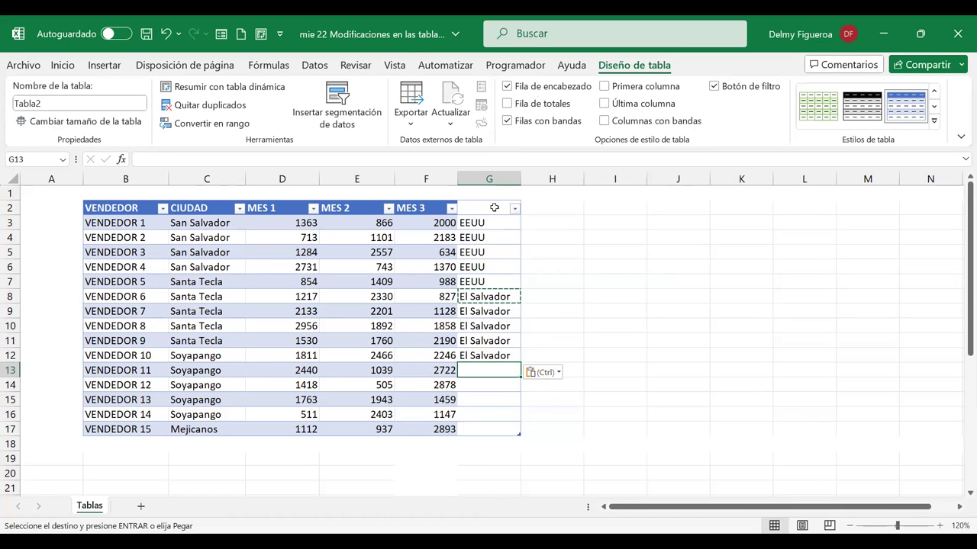
{"action": "left_click", "coordinate": [494, 208]}
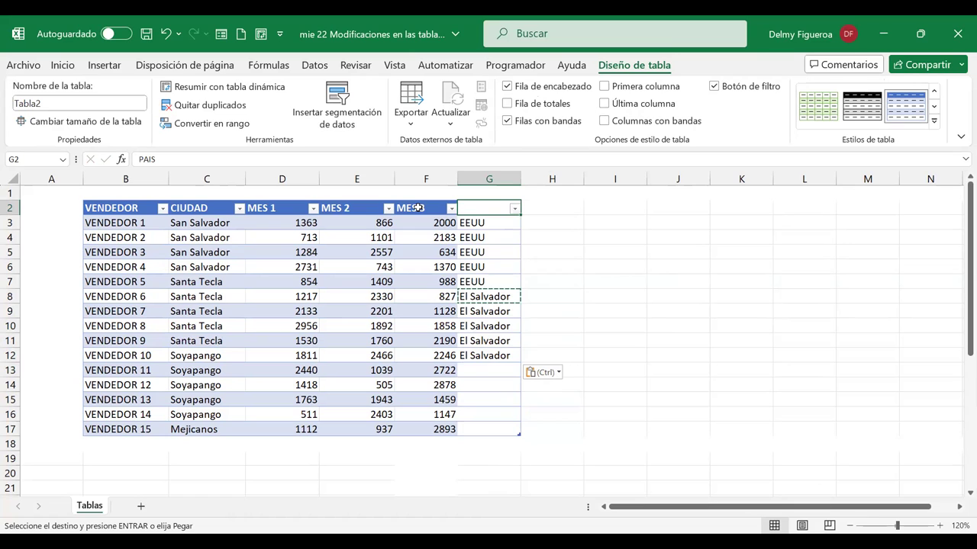
{"action": "left_click", "coordinate": [418, 207]}
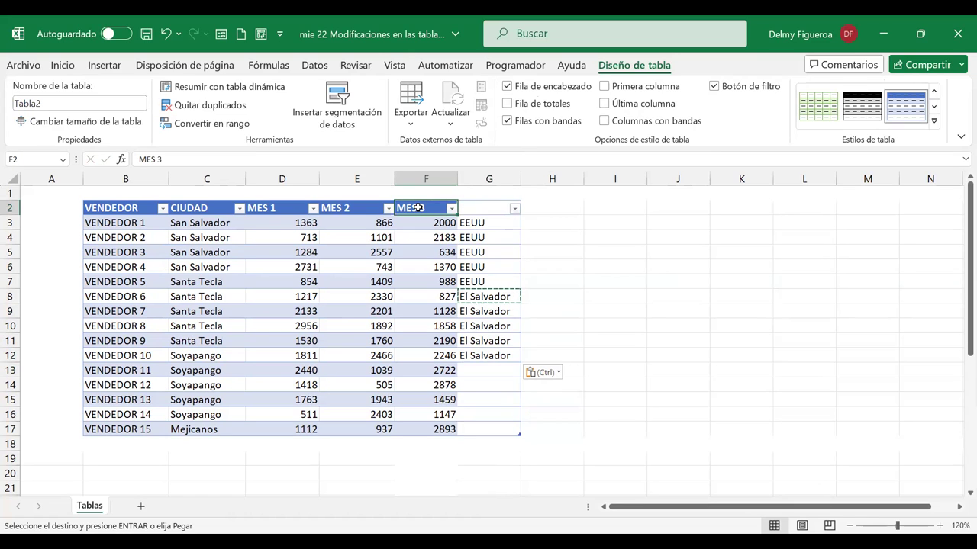
Step: Enter Guatemala in G13, paste it as values into G14:G17, and end copy mode
{"action": "left_click", "coordinate": [494, 373]}
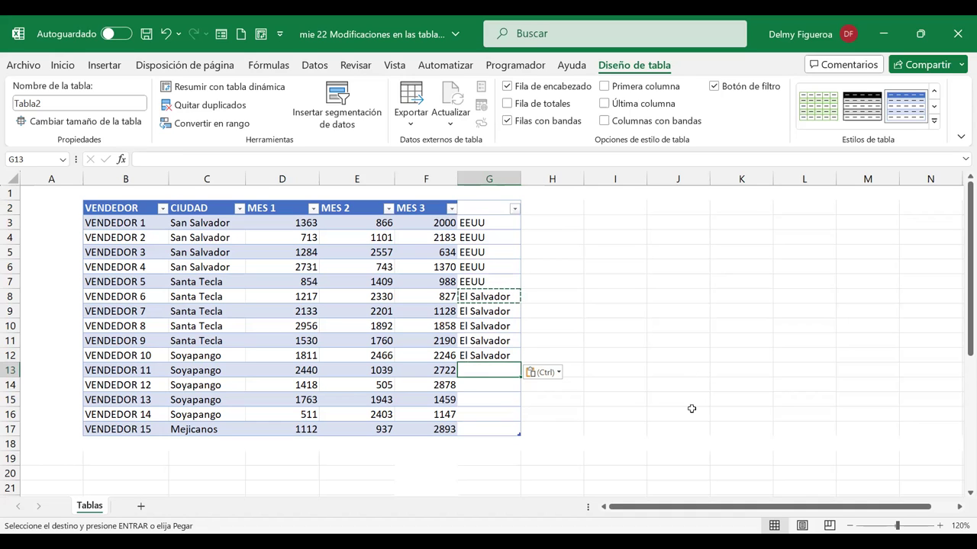
{"action": "type", "text": "Guatemala"}
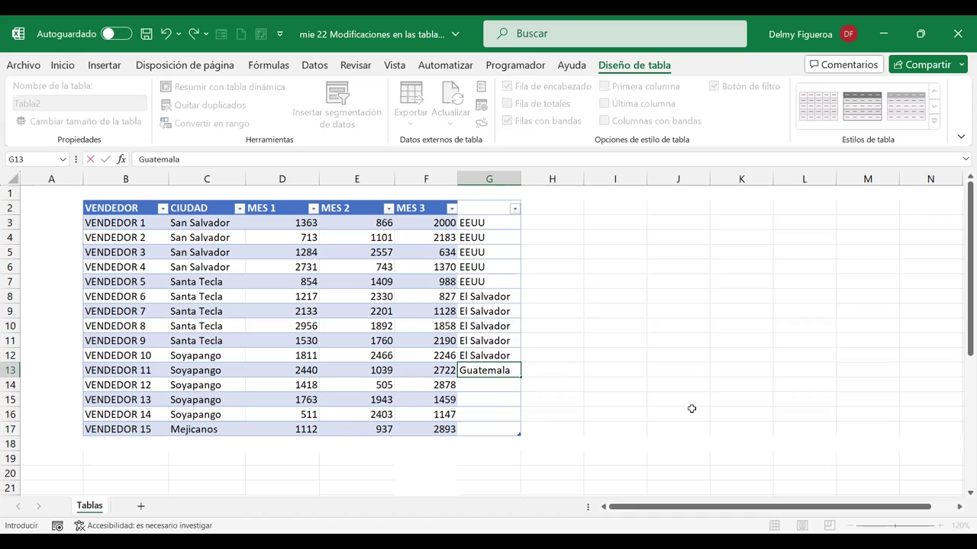
{"action": "key", "text": "Return"}
{"action": "key", "text": "Up"}
{"action": "key", "text": "ctrl+c"}
{"action": "key", "text": "Down"}
{"action": "key", "text": "shift+Down"}
{"action": "key", "text": "shift+Down"}
{"action": "key", "text": "shift+Down"}
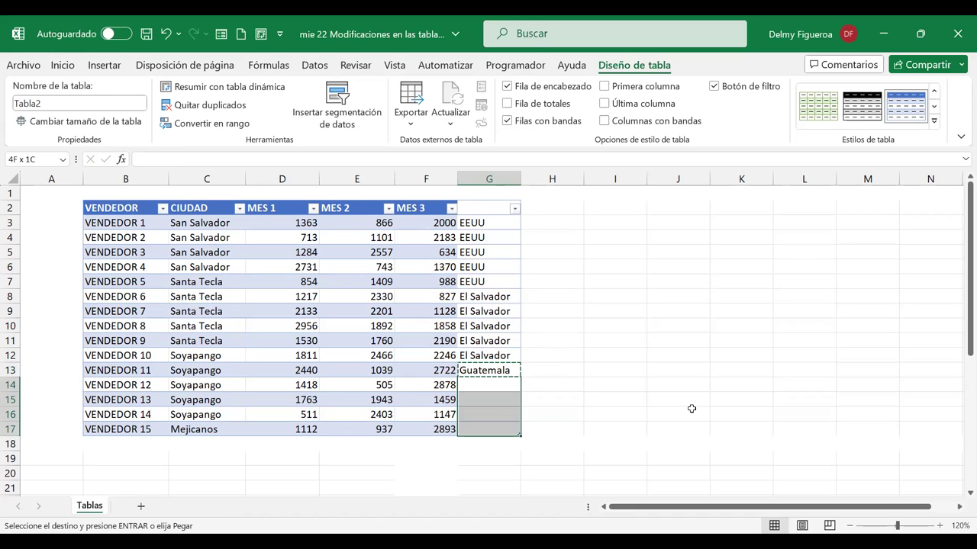
{"action": "right_click", "coordinate": [497, 403]}
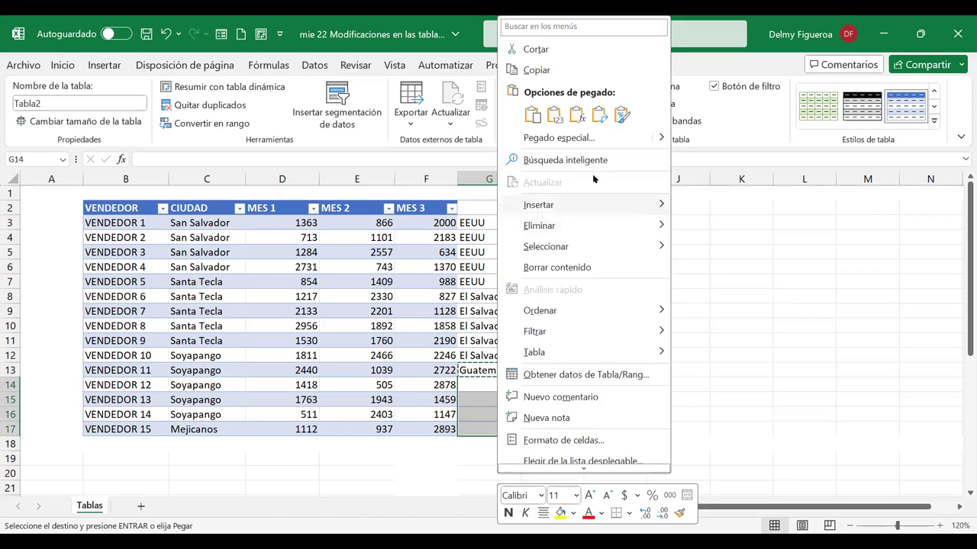
{"action": "left_click", "coordinate": [558, 113]}
{"action": "left_click", "coordinate": [557, 296]}
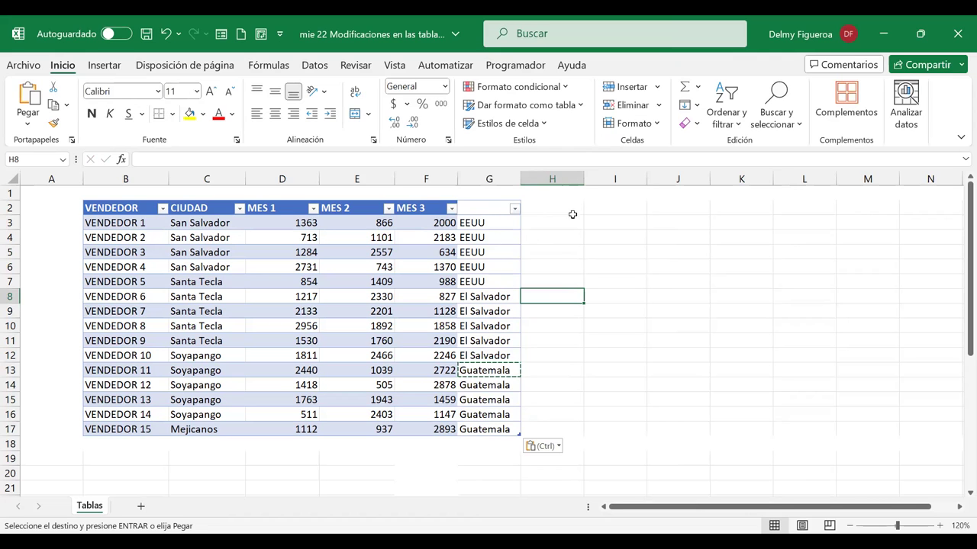
{"action": "left_click", "coordinate": [641, 222]}
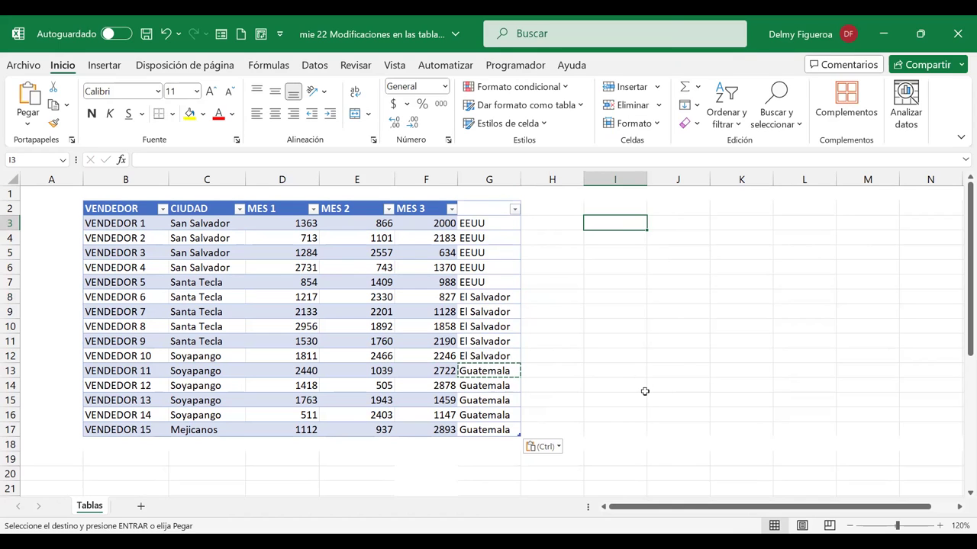
{"action": "key", "text": "Escape"}
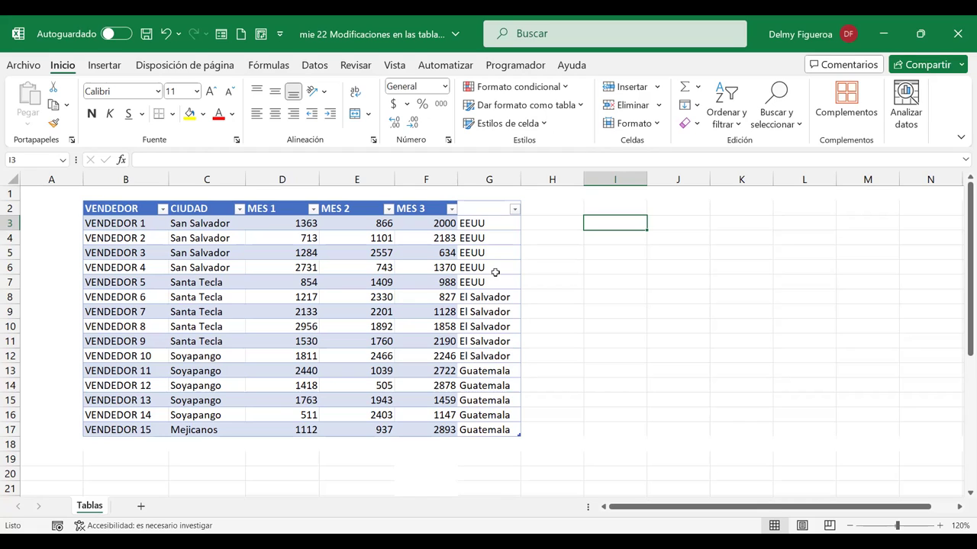
{"action": "left_click_drag", "start_coordinate": [487, 207], "coordinate": [497, 442]}
{"action": "left_click", "coordinate": [492, 356]}
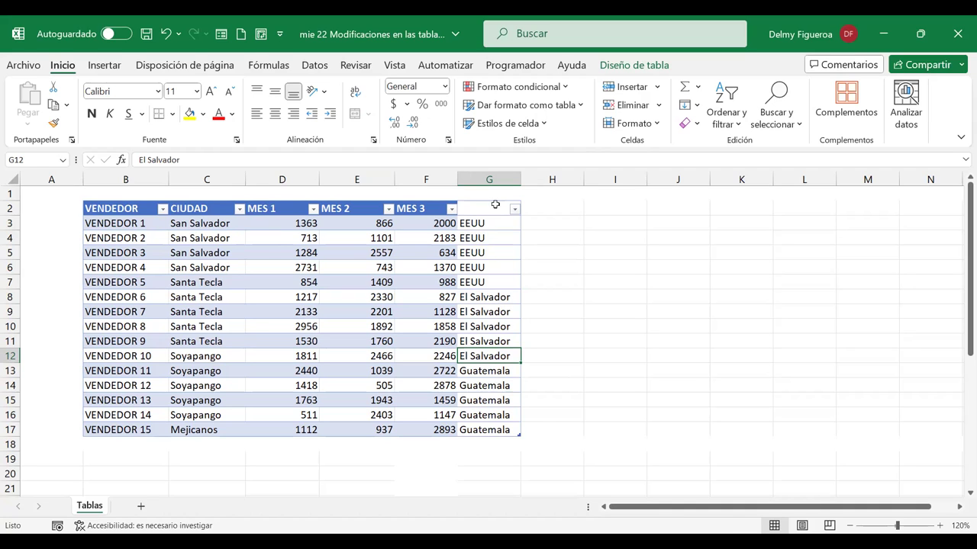
{"action": "left_click", "coordinate": [495, 201]}
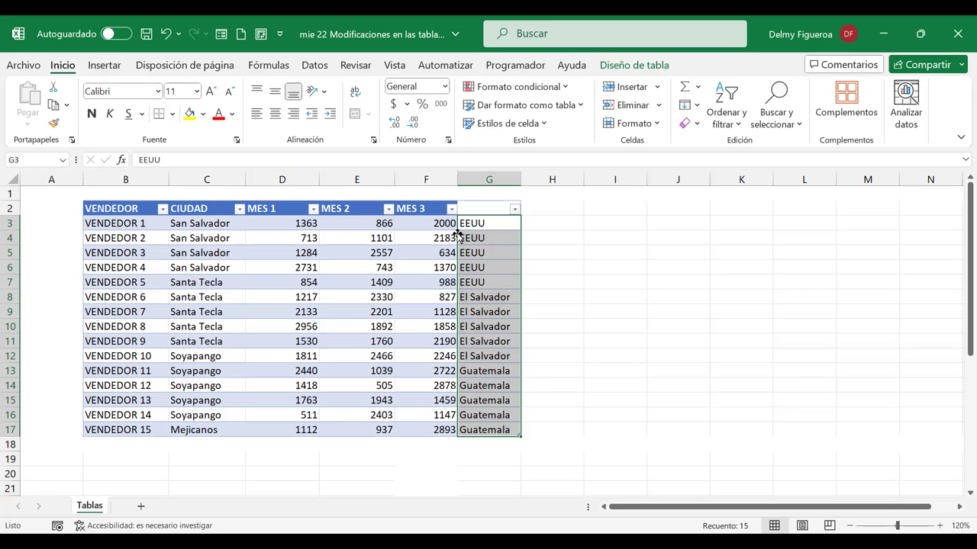
Step: Try dragging the country entries left, declining the prompts to overwrite MES 1 and MES 3
{"action": "mouse_move", "coordinate": [459, 233]}
{"action": "left_mouse_down"}
{"action": "mouse_move", "coordinate": [374, 230]}
{"action": "mouse_move", "coordinate": [369, 245]}
{"action": "left_mouse_up"}
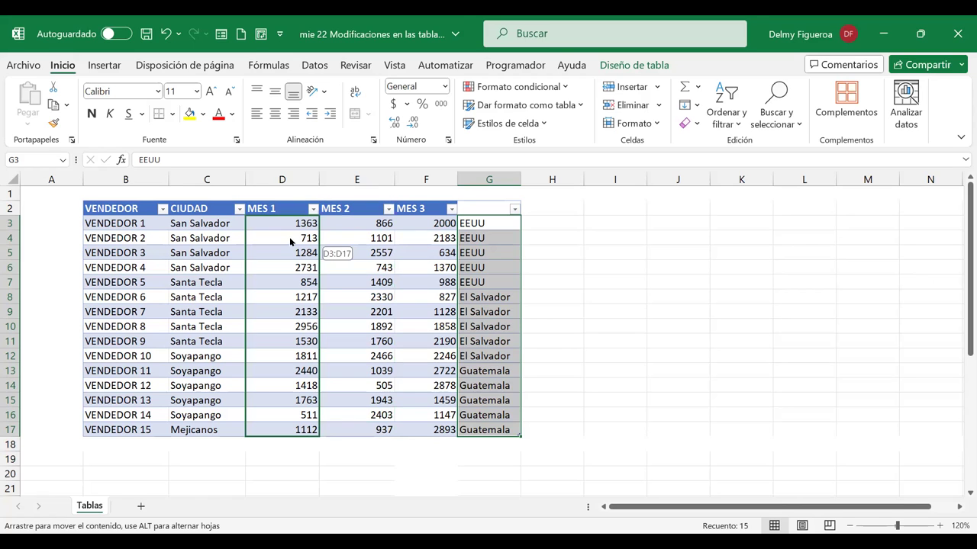
{"action": "left_click_drag", "start_coordinate": [339, 240], "coordinate": [293, 243]}
{"action": "left_click", "coordinate": [511, 315]}
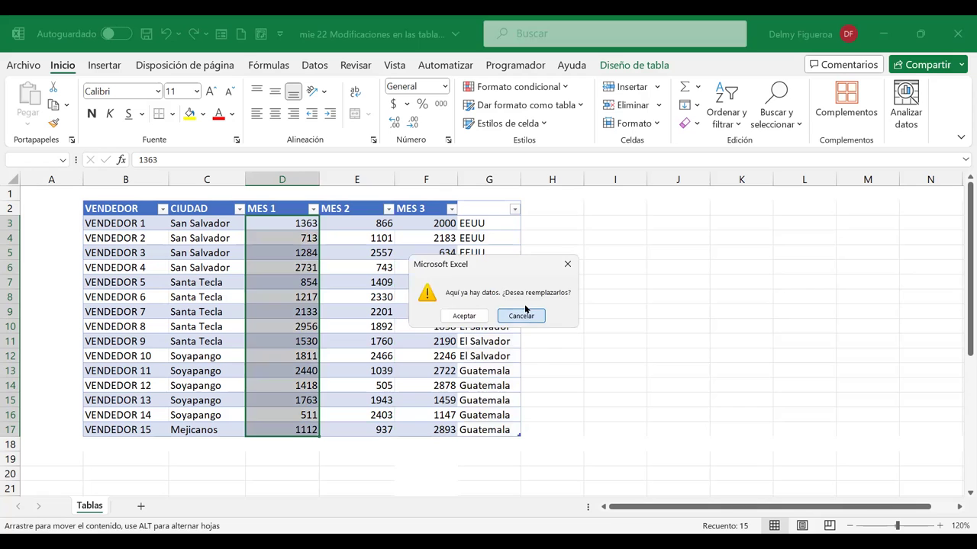
{"action": "left_click", "coordinate": [525, 309]}
{"action": "left_click_drag", "start_coordinate": [459, 221], "coordinate": [448, 219]}
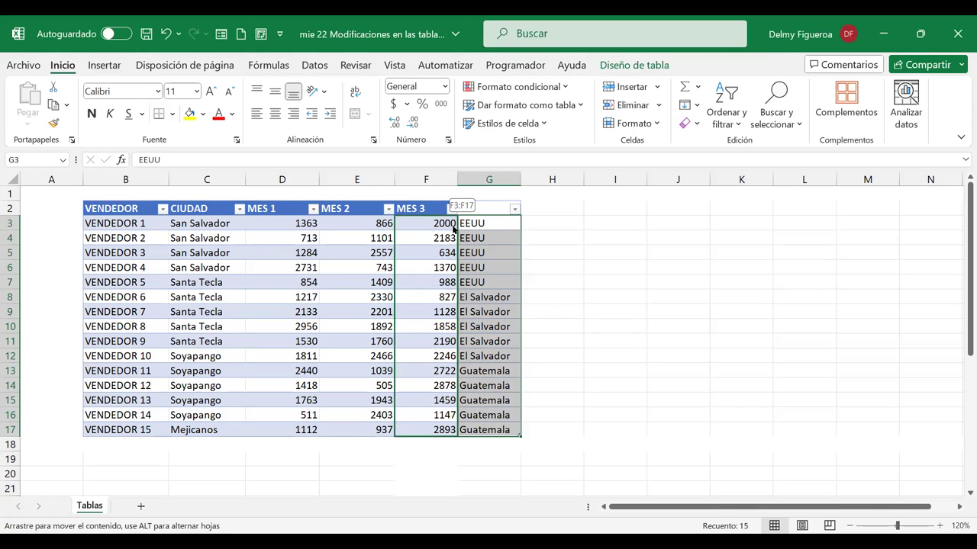
{"action": "left_click_drag", "start_coordinate": [448, 219], "coordinate": [450, 229]}
{"action": "left_click", "coordinate": [534, 319]}
{"action": "left_click", "coordinate": [491, 204]}
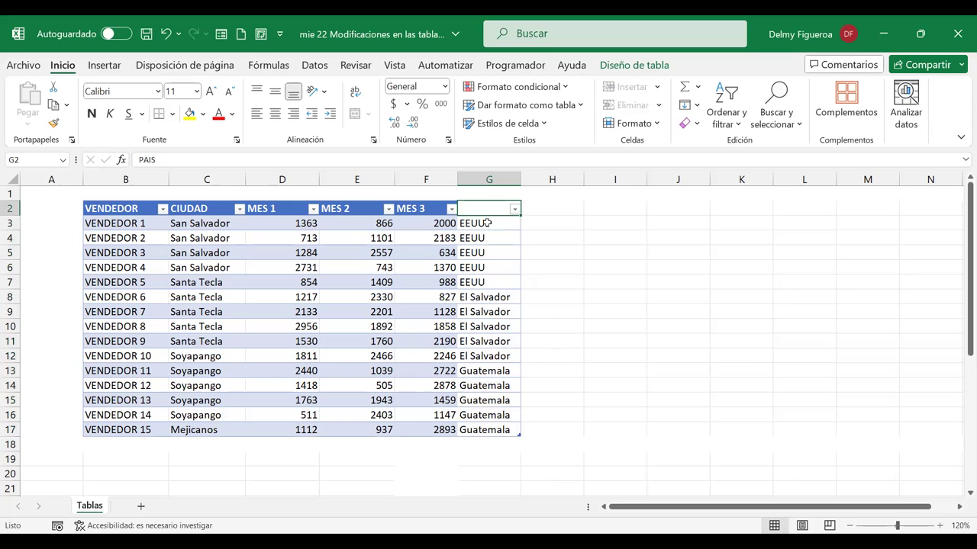
{"action": "key", "text": "Down"}
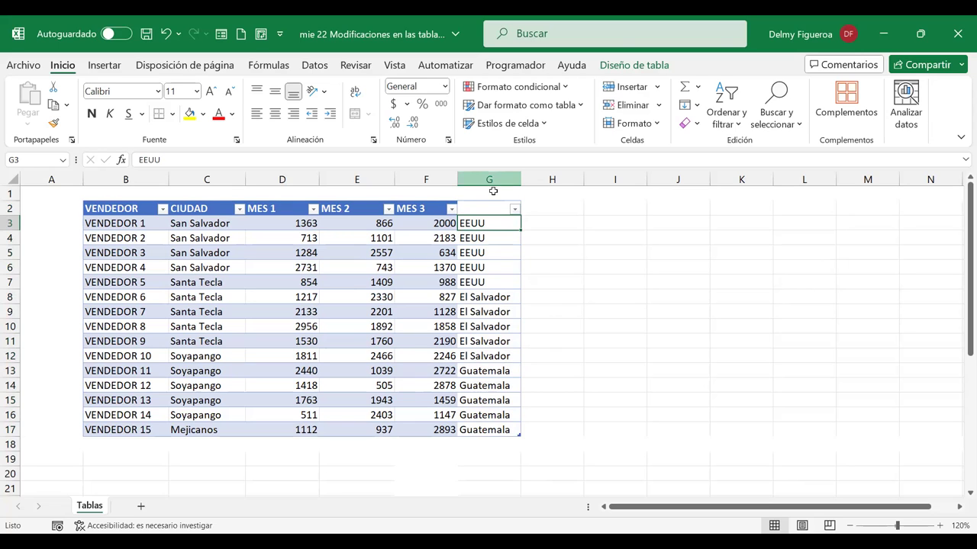
{"action": "left_click", "coordinate": [706, 343]}
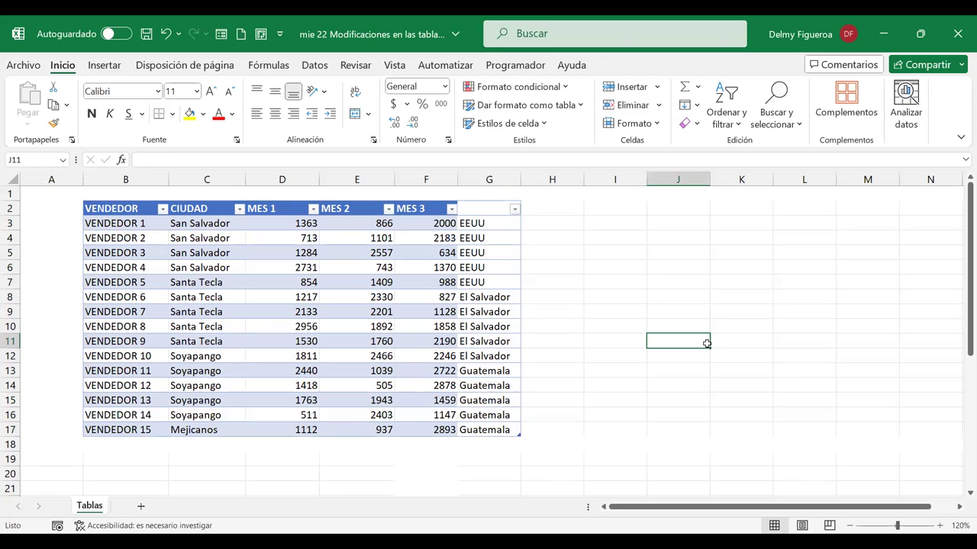
Step: Select the country column G2:G17 and insert it between CIUDAD and MES 1
{"action": "left_click", "coordinate": [497, 199]}
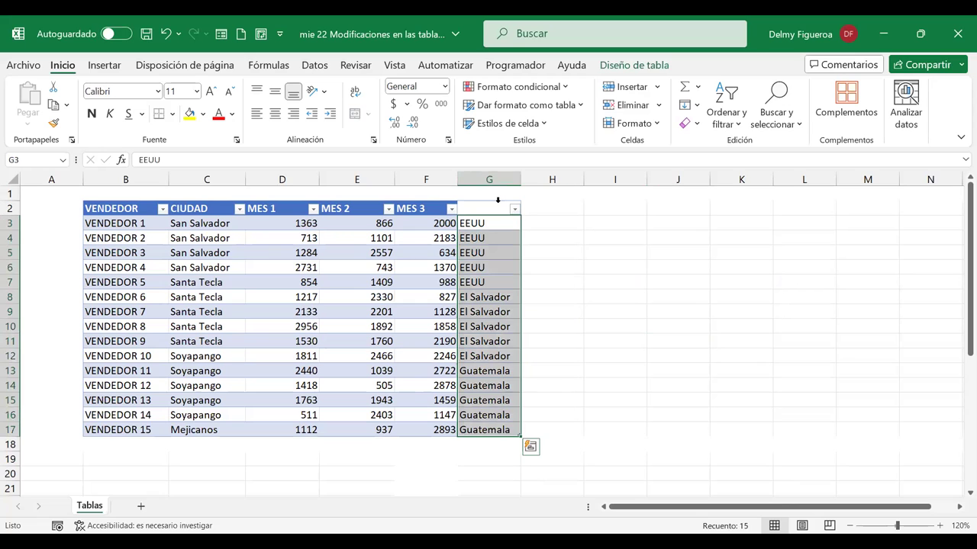
{"action": "mouse_move", "coordinate": [497, 200]}
{"action": "left_mouse_down"}
{"action": "mouse_move", "coordinate": [422, 201]}
{"action": "mouse_move", "coordinate": [505, 432]}
{"action": "left_mouse_up"}
{"action": "left_click_drag", "start_coordinate": [489, 203], "coordinate": [414, 212]}
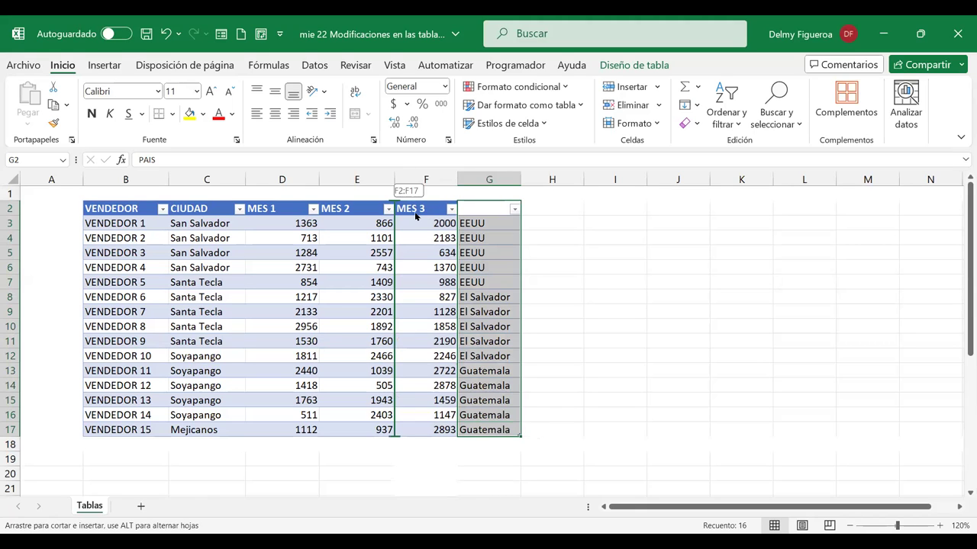
{"action": "mouse_move", "coordinate": [414, 211]}
{"action": "left_mouse_down"}
{"action": "mouse_move", "coordinate": [431, 217]}
{"action": "mouse_move", "coordinate": [268, 226]}
{"action": "mouse_move", "coordinate": [230, 215]}
{"action": "left_mouse_up"}
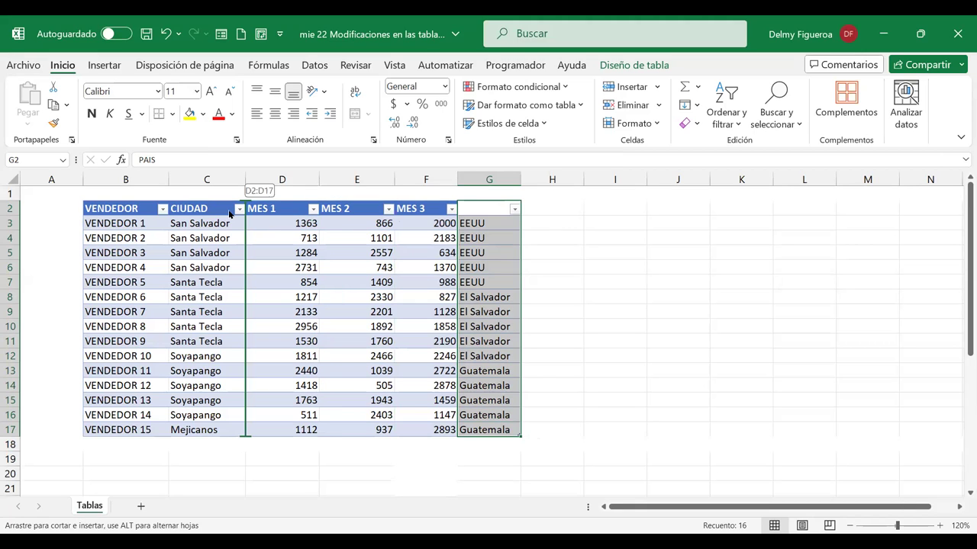
{"action": "mouse_move", "coordinate": [229, 212]}
{"action": "left_mouse_down"}
{"action": "mouse_move", "coordinate": [258, 219]}
{"action": "mouse_move", "coordinate": [239, 212]}
{"action": "left_mouse_up"}
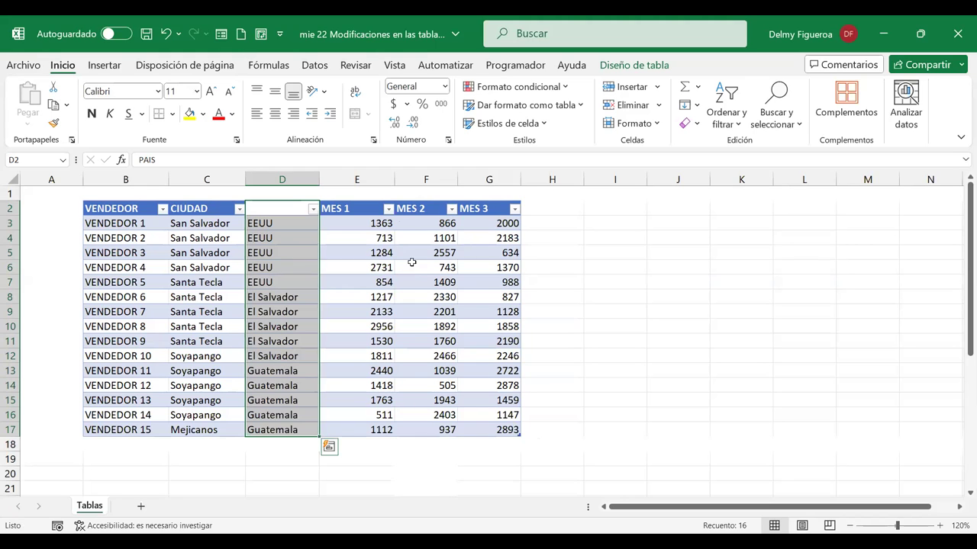
Step: Convert the sales table to a normal range with Convertir en rango
{"action": "left_click", "coordinate": [419, 267]}
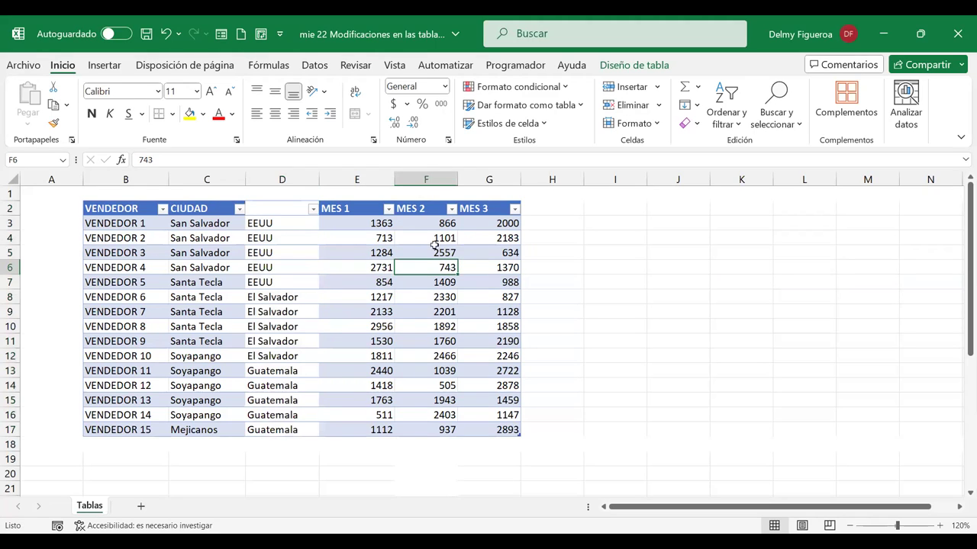
{"action": "left_click", "coordinate": [658, 64]}
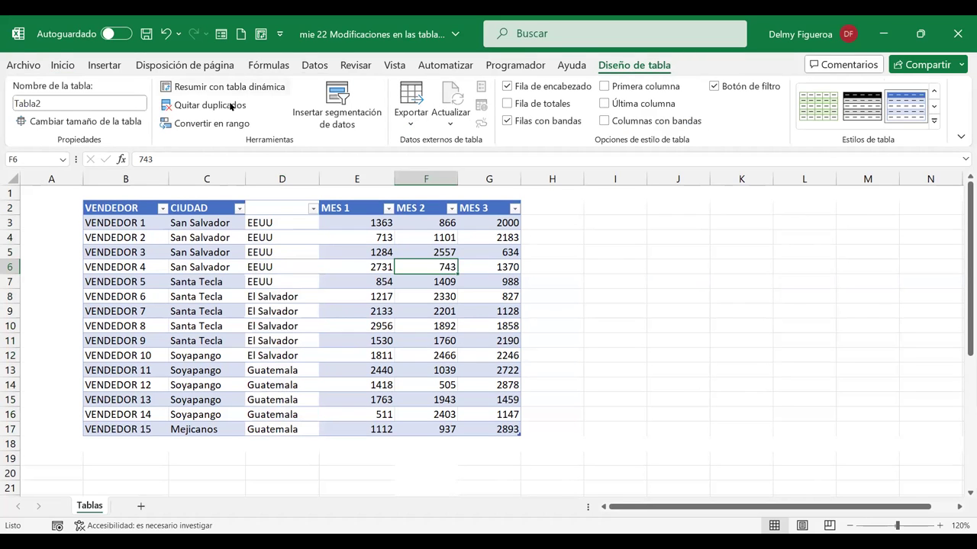
{"action": "left_click", "coordinate": [224, 120]}
{"action": "left_click", "coordinate": [456, 318]}
Step: Clear all formatting from B2:G17 with Borrar formatos
{"action": "mouse_move", "coordinate": [107, 207]}
{"action": "left_mouse_down"}
{"action": "mouse_move", "coordinate": [404, 247]}
{"action": "mouse_move", "coordinate": [511, 404]}
{"action": "left_mouse_up"}
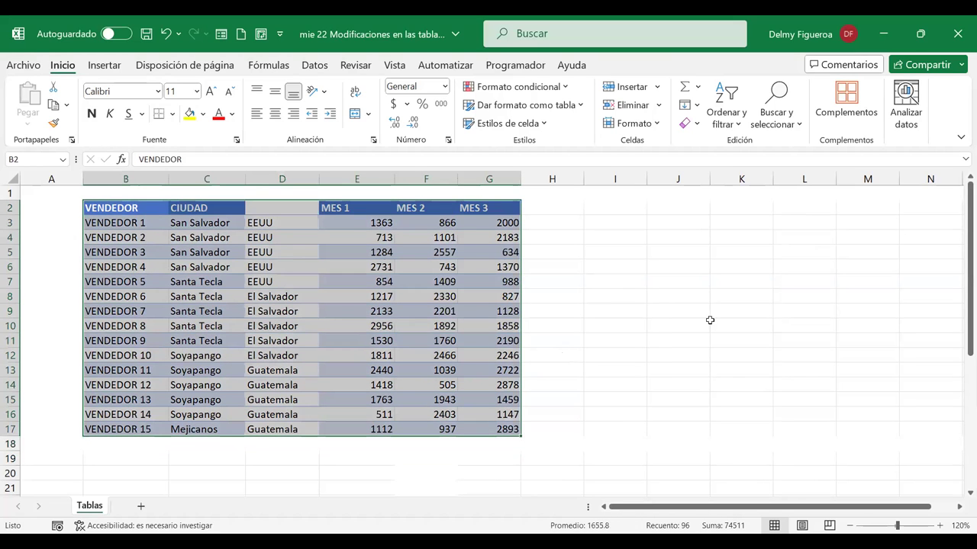
{"action": "left_click", "coordinate": [696, 124]}
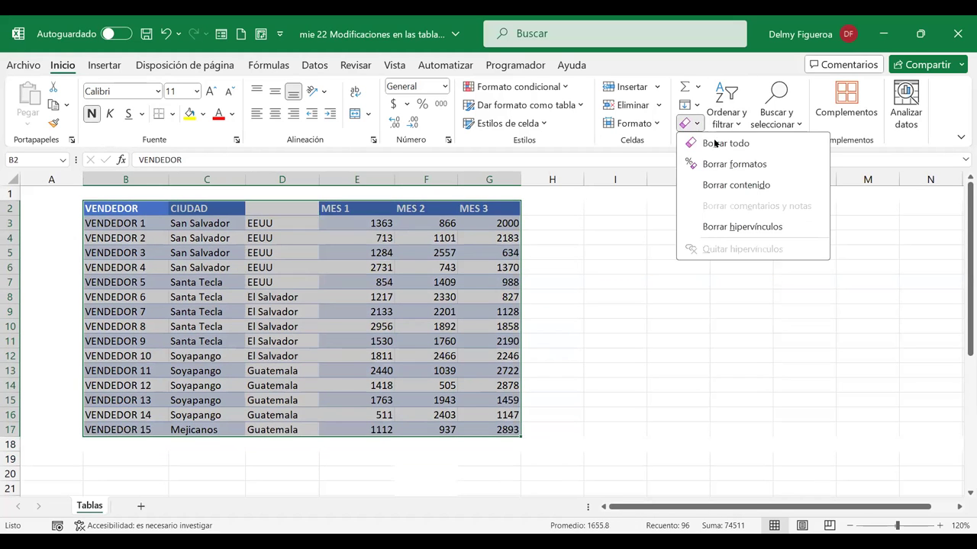
{"action": "left_click", "coordinate": [743, 163]}
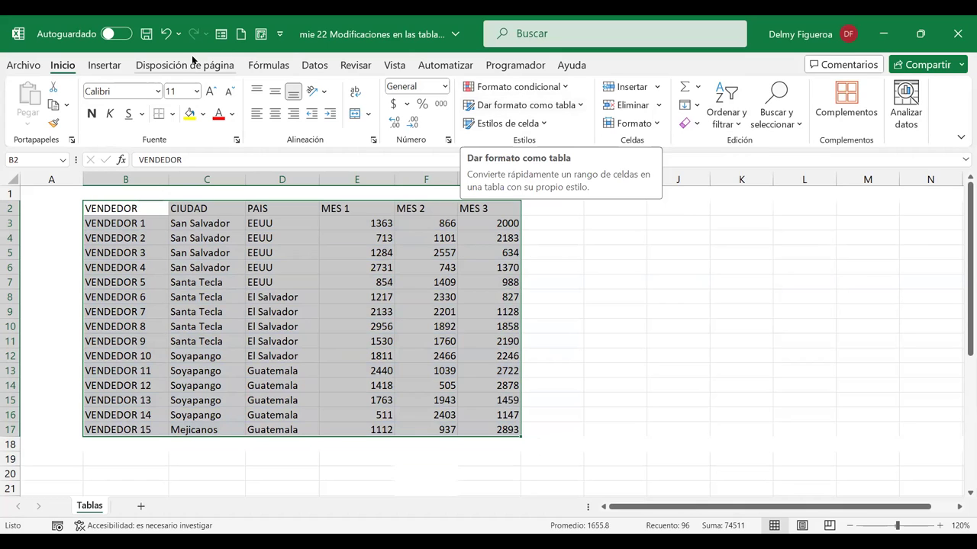
Step: Insert a table with headers over B2:G17, creating blue table Tabla3, and select a cell in it
{"action": "left_click", "coordinate": [113, 67]}
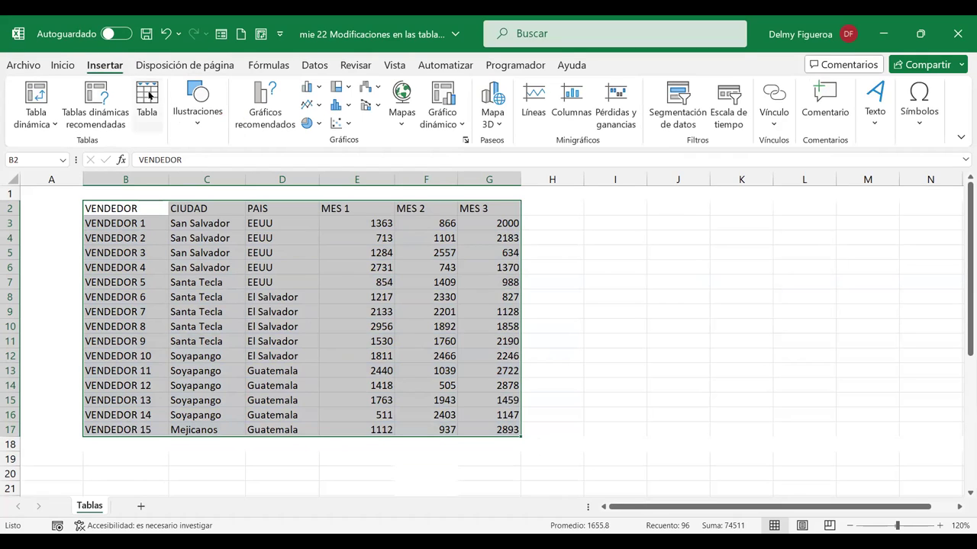
{"action": "left_click", "coordinate": [148, 95]}
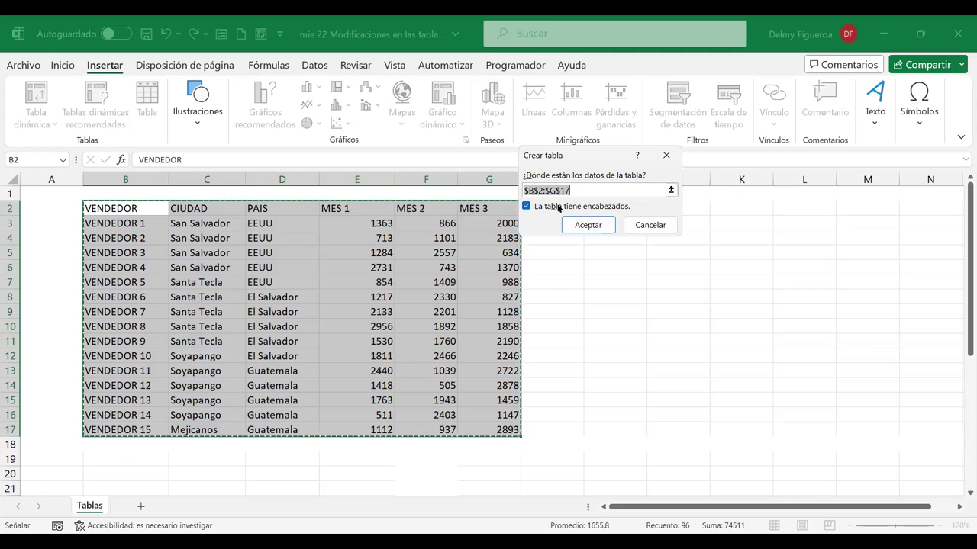
{"action": "left_click", "coordinate": [602, 227]}
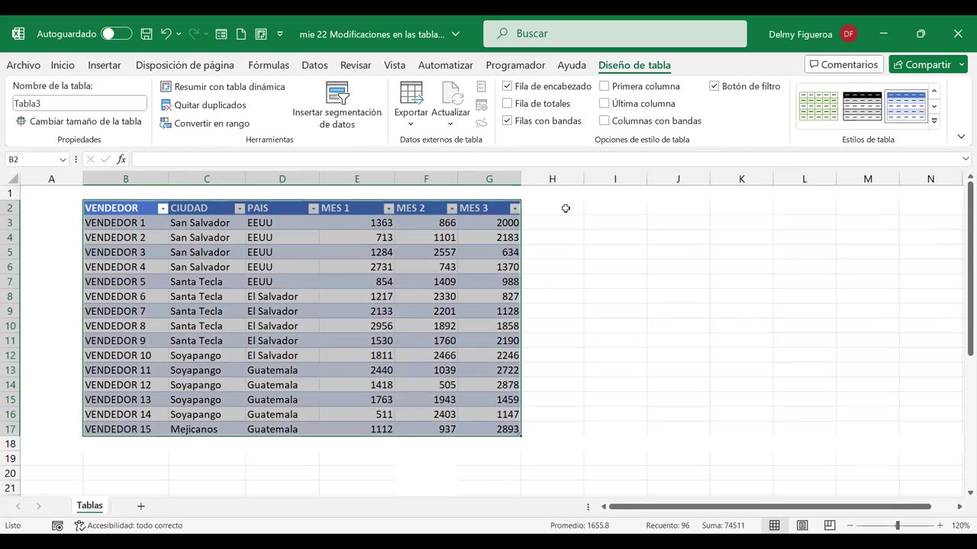
{"action": "left_click", "coordinate": [563, 209]}
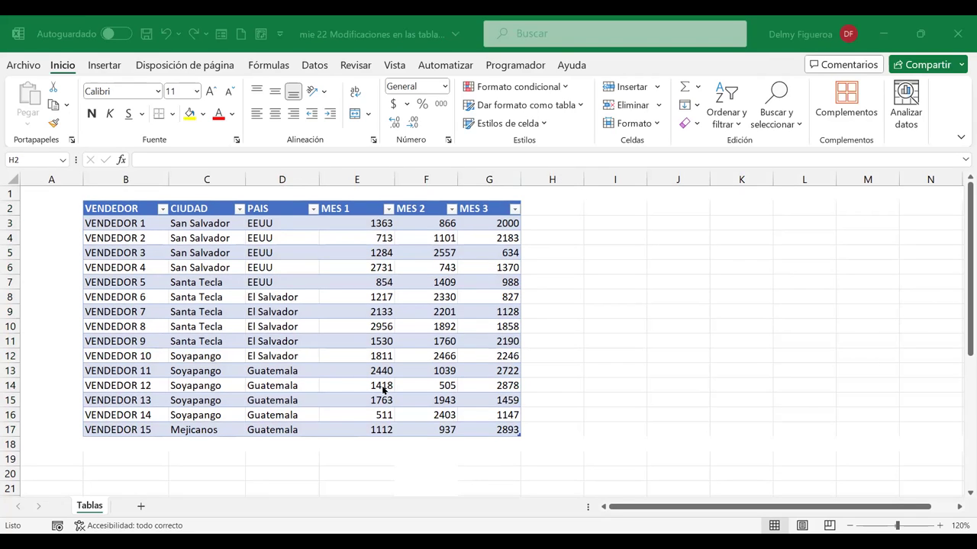
{"action": "left_click", "coordinate": [346, 239]}
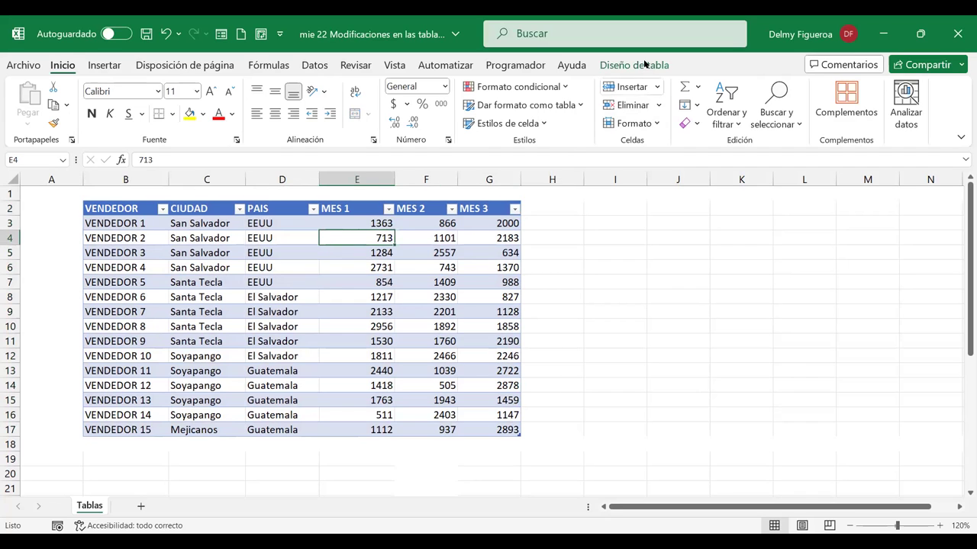
Step: From Diseño de tabla, choose Resumir con tabla dinámica for Tabla3
{"action": "left_click", "coordinate": [645, 64]}
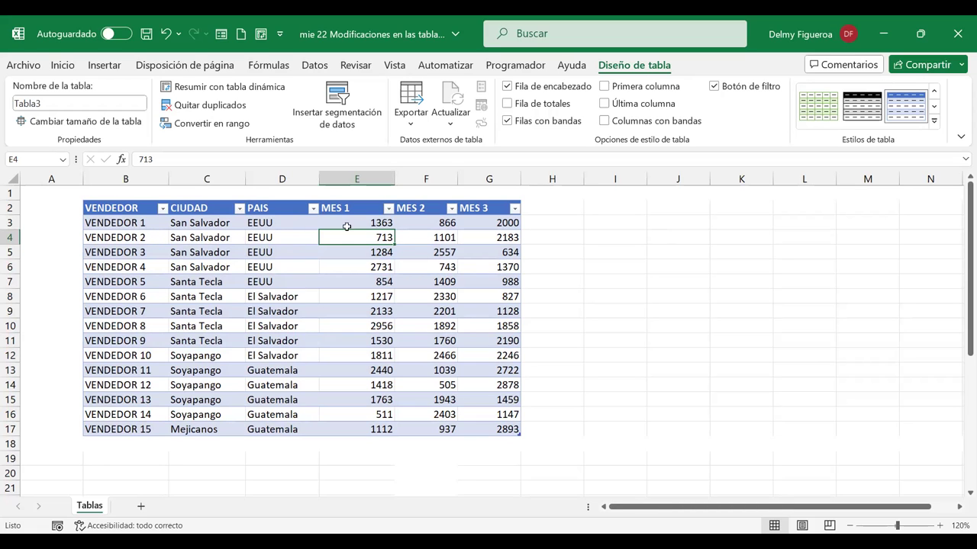
{"action": "left_click", "coordinate": [127, 222]}
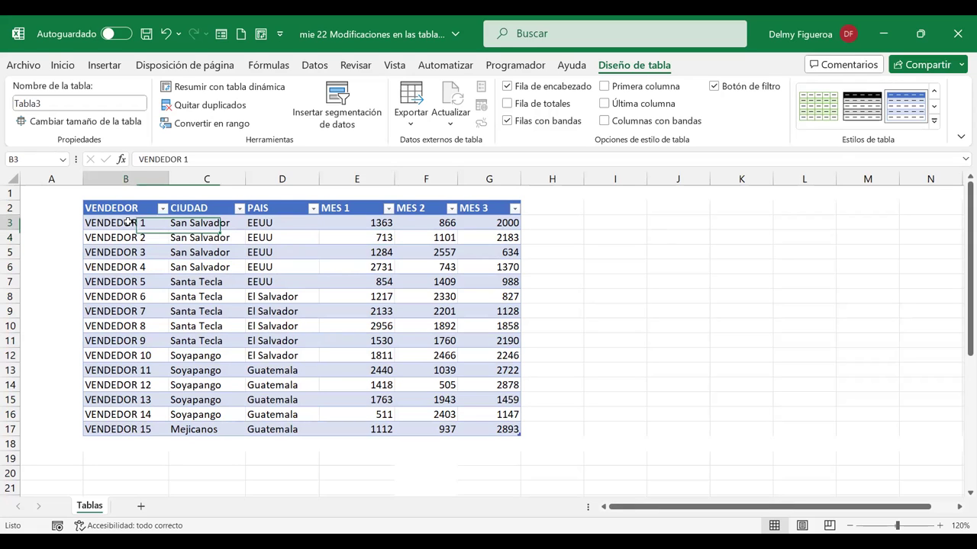
{"action": "left_click", "coordinate": [206, 223]}
{"action": "left_click", "coordinate": [120, 236]}
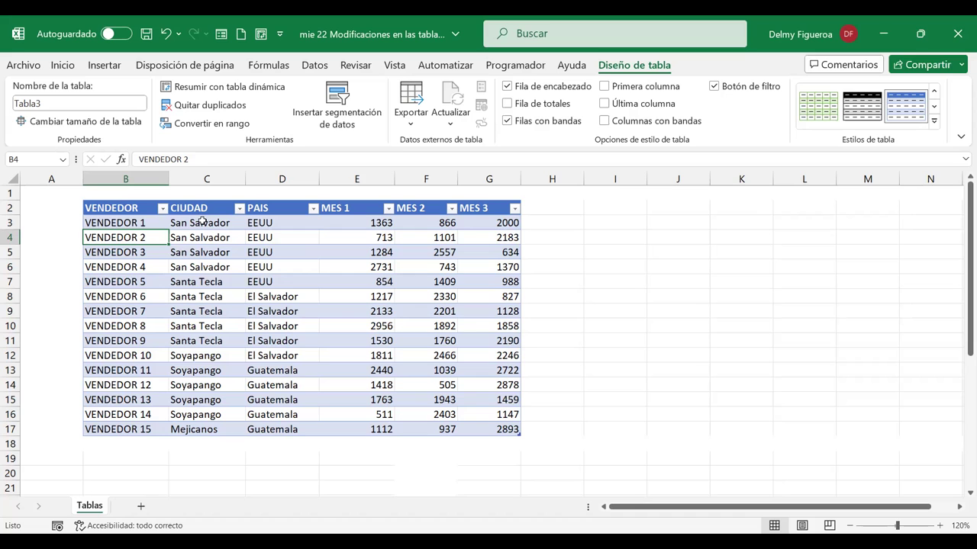
{"action": "left_click", "coordinate": [261, 87]}
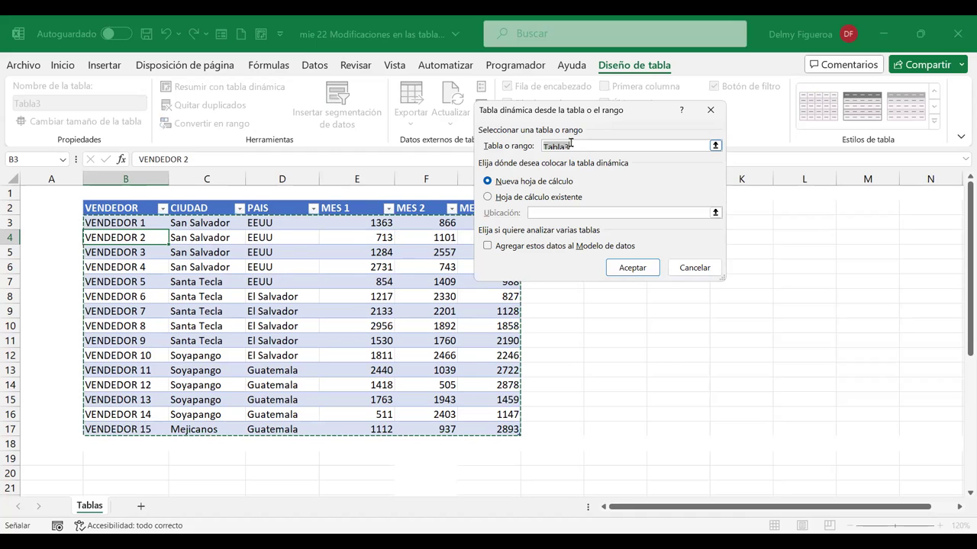
Step: Create the pivot table from Tabla3 on a new worksheet
{"action": "left_click", "coordinate": [689, 267]}
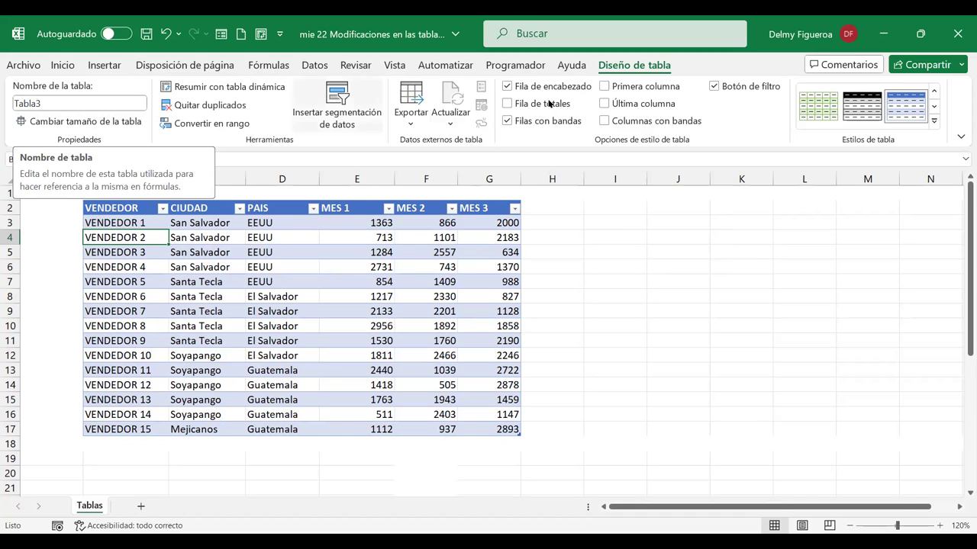
{"action": "left_click", "coordinate": [270, 89]}
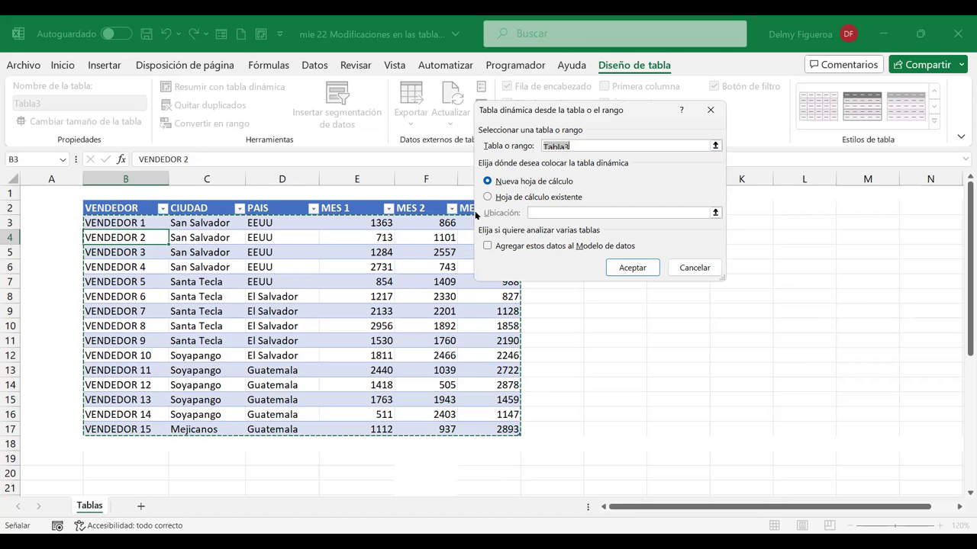
{"action": "left_click", "coordinate": [637, 268]}
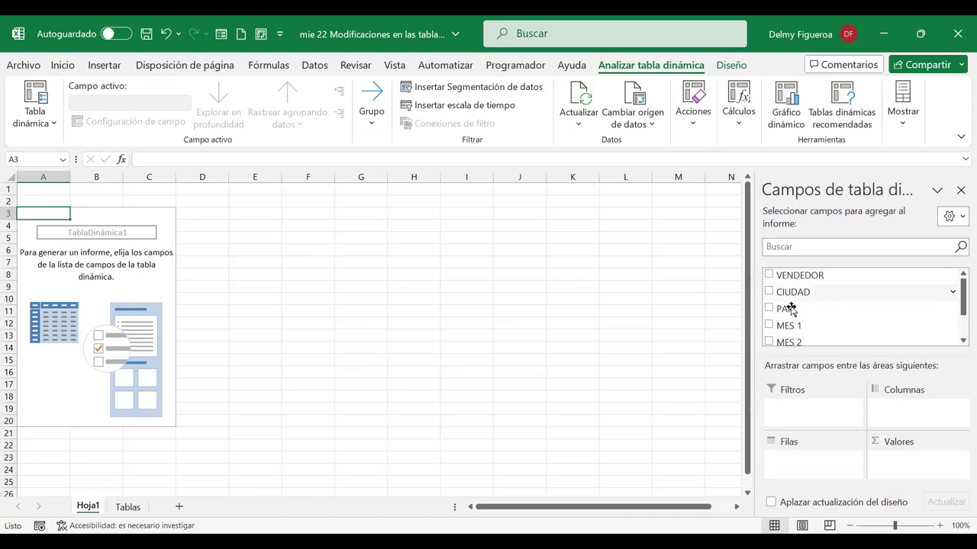
Step: Add CIUDAD as pivot rows and sum MES 3 for each city
{"action": "left_click_drag", "start_coordinate": [963, 304], "coordinate": [963, 326]}
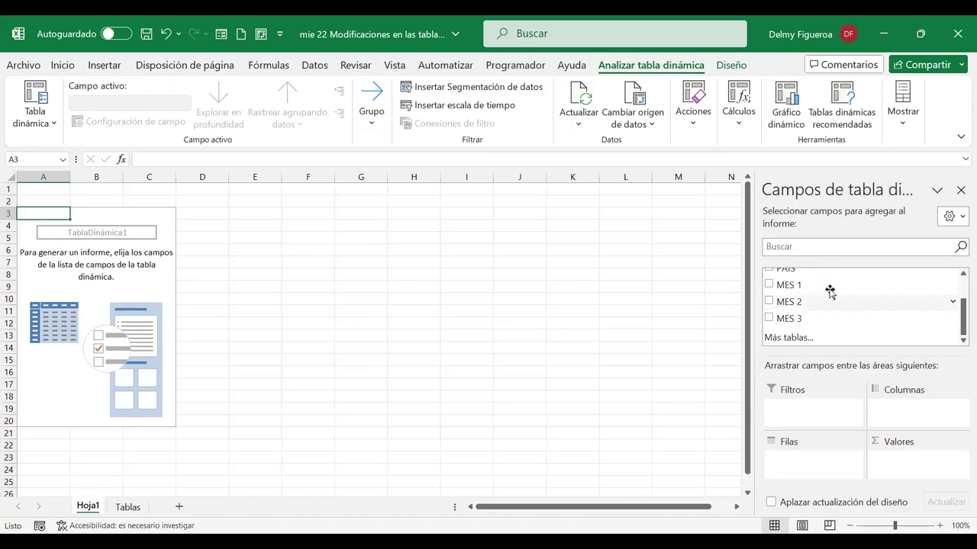
{"action": "scroll", "coordinate": [936, 323], "scroll_direction": "up", "scroll_amount": 3}
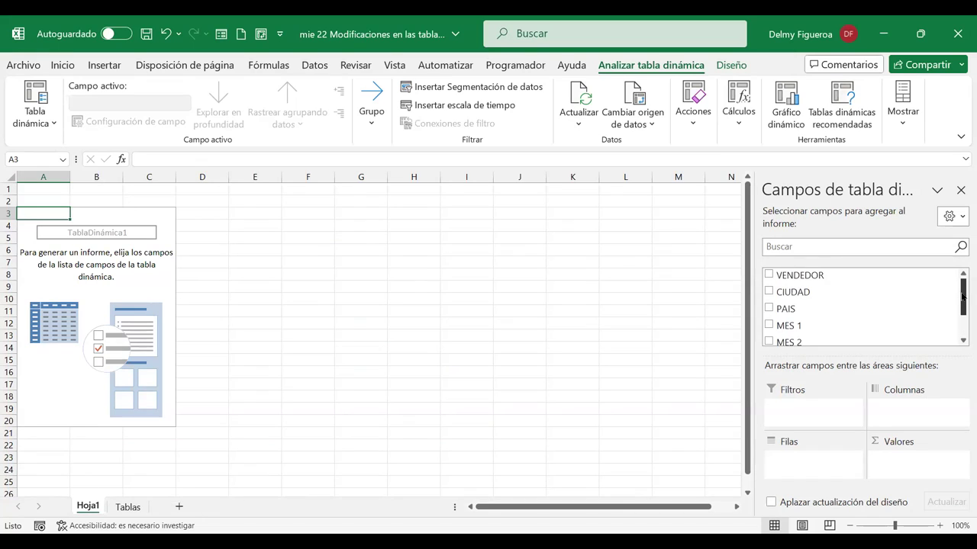
{"action": "left_click", "coordinate": [769, 292]}
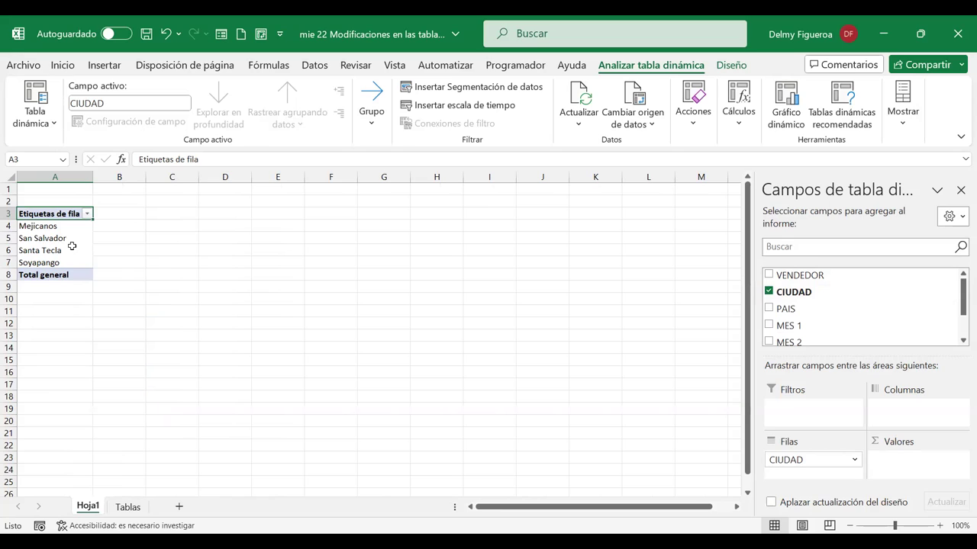
{"action": "mouse_move", "coordinate": [71, 238]}
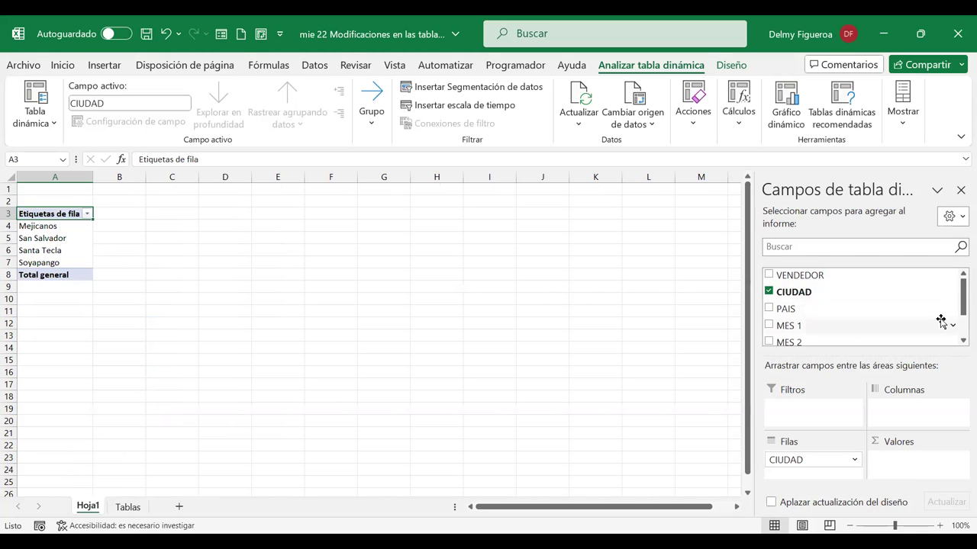
{"action": "left_click_drag", "start_coordinate": [962, 299], "coordinate": [962, 321]}
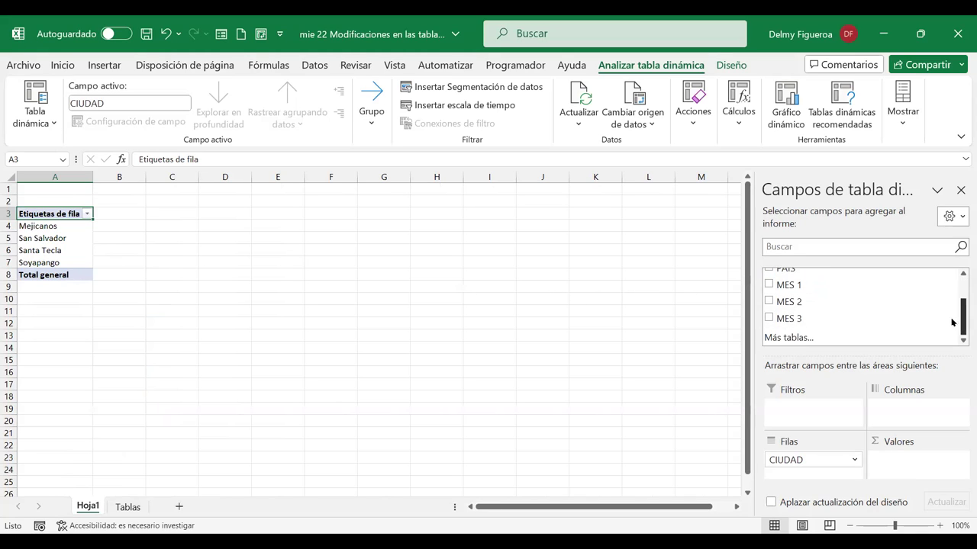
{"action": "left_click", "coordinate": [769, 318]}
{"action": "scroll", "coordinate": [825, 309], "scroll_direction": "up", "scroll_amount": 2}
{"action": "scroll", "coordinate": [825, 298], "scroll_direction": "down", "scroll_amount": 2}
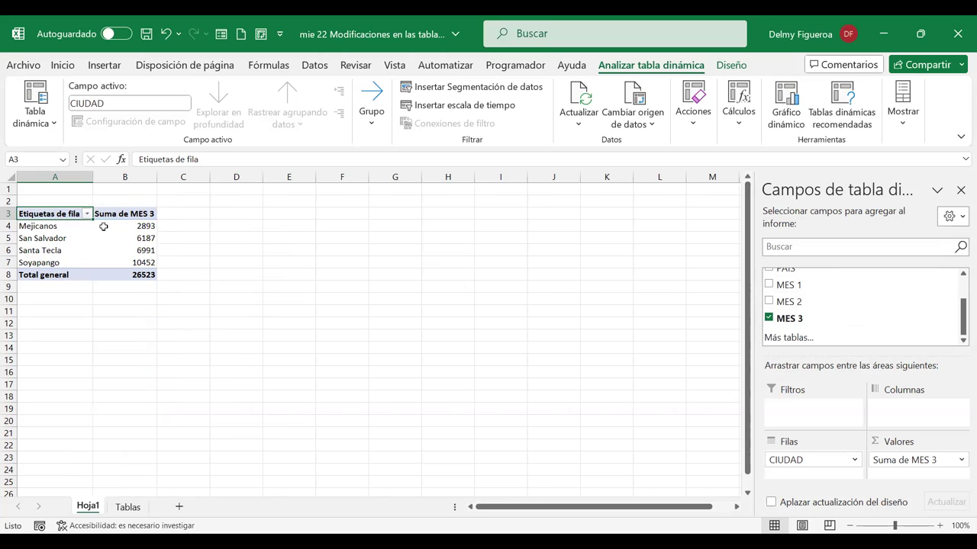
{"action": "left_click", "coordinate": [129, 508]}
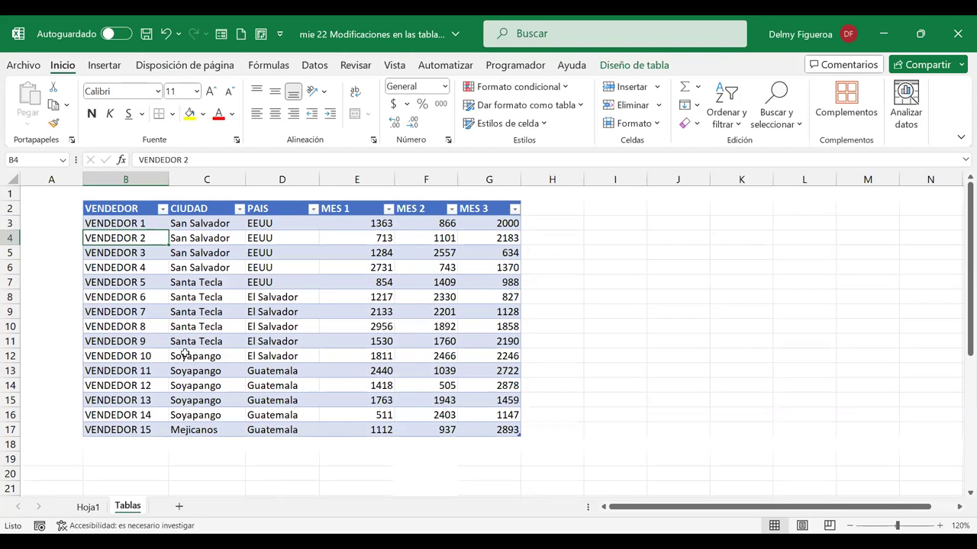
{"action": "left_click", "coordinate": [503, 427]}
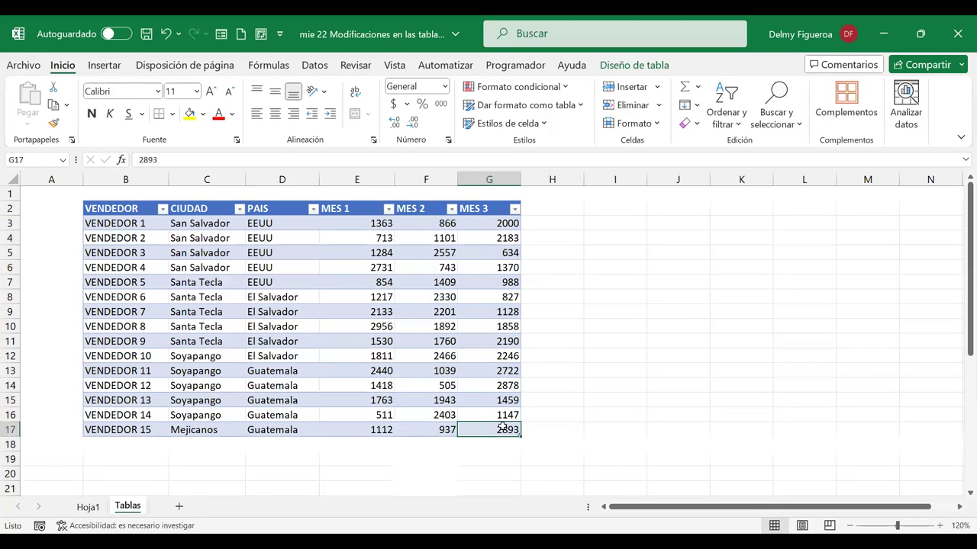
{"action": "left_click", "coordinate": [90, 507]}
{"action": "left_click", "coordinate": [57, 240]}
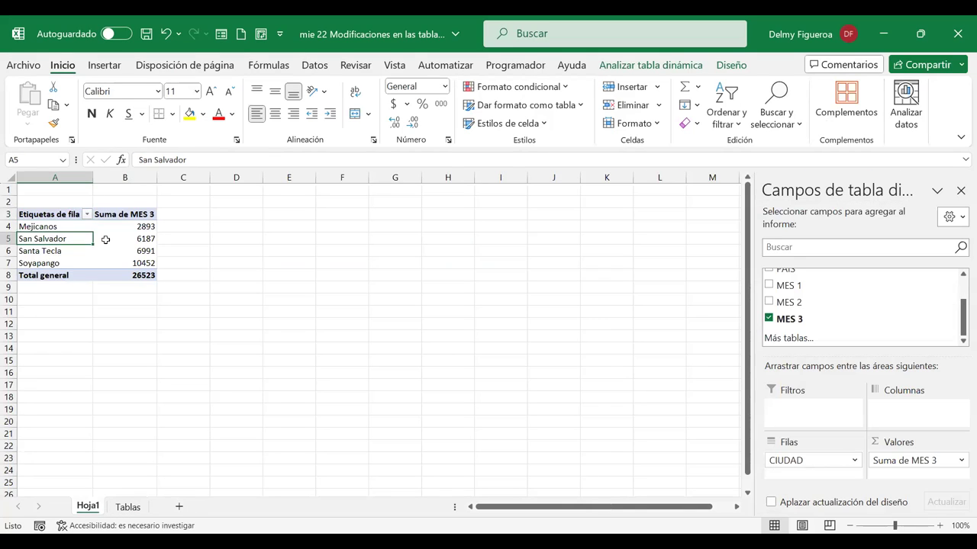
{"action": "left_click", "coordinate": [122, 238]}
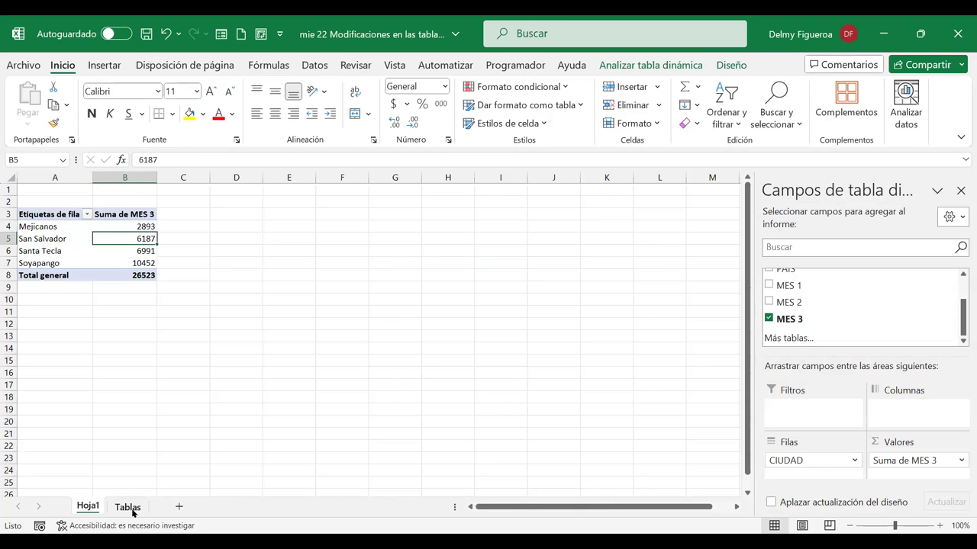
{"action": "left_click", "coordinate": [128, 507]}
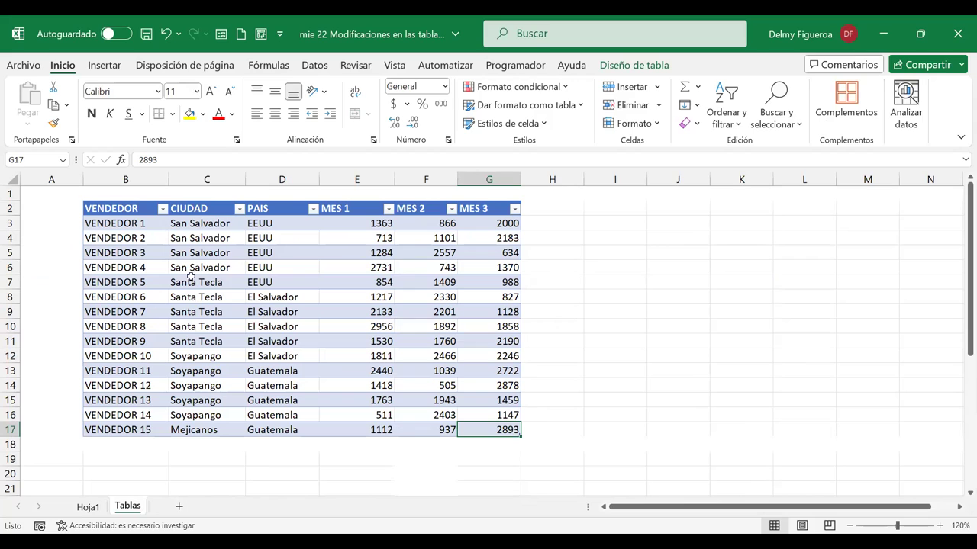
{"action": "left_click", "coordinate": [489, 223]}
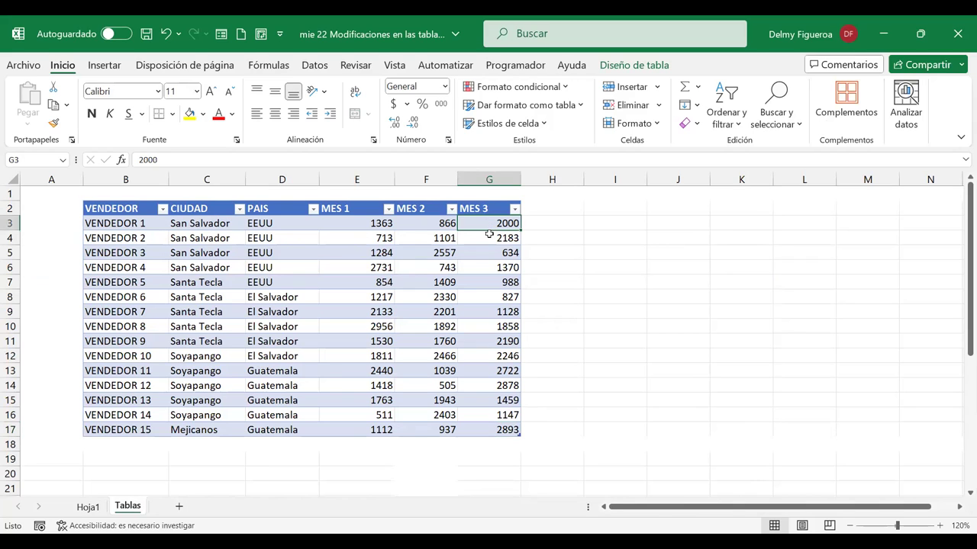
{"action": "left_click_drag", "start_coordinate": [489, 234], "coordinate": [489, 267]}
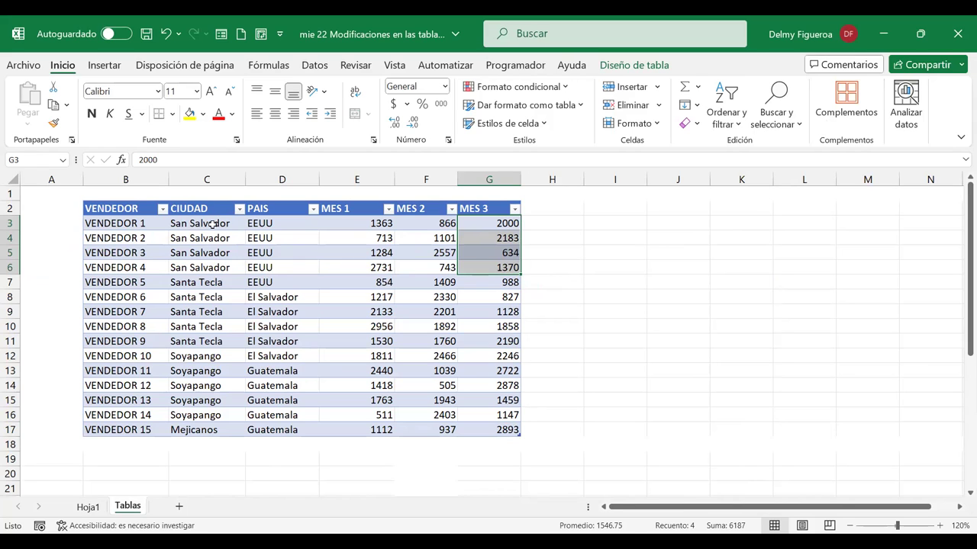
{"action": "left_click", "coordinate": [87, 506]}
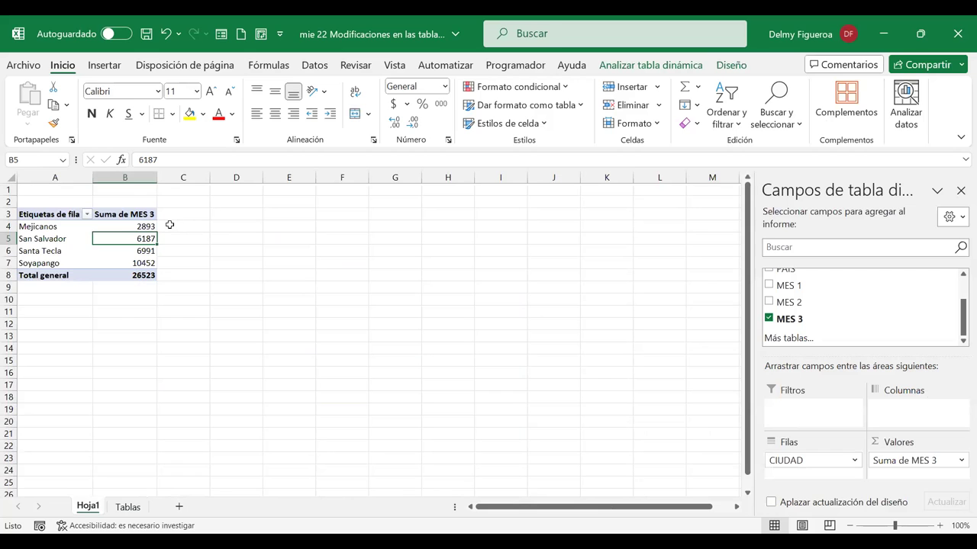
{"action": "left_click", "coordinate": [51, 250]}
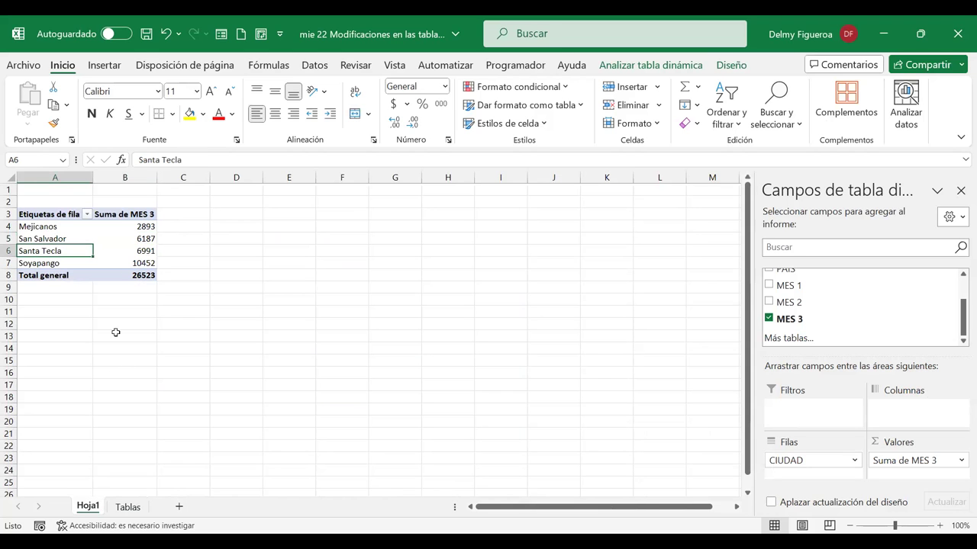
{"action": "left_click", "coordinate": [127, 506]}
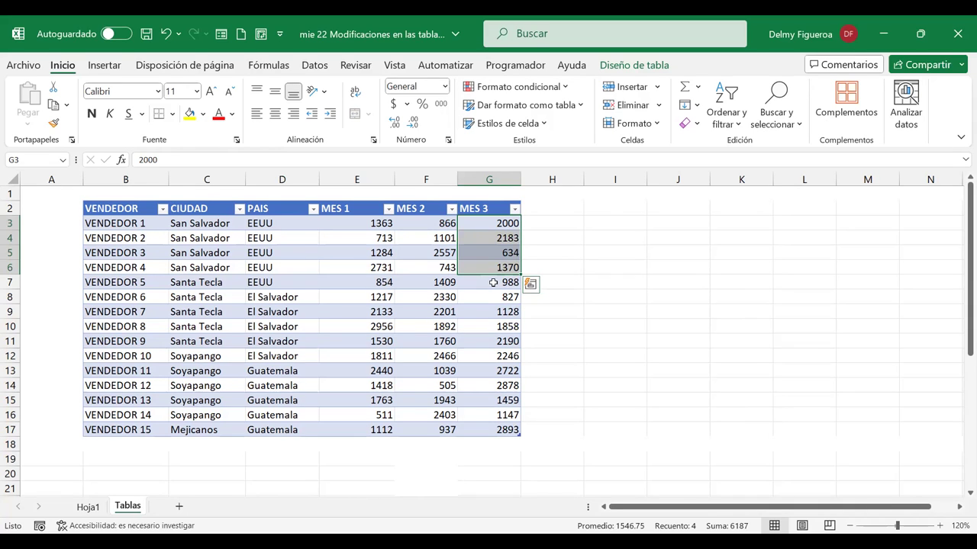
{"action": "left_click_drag", "start_coordinate": [493, 282], "coordinate": [493, 321]}
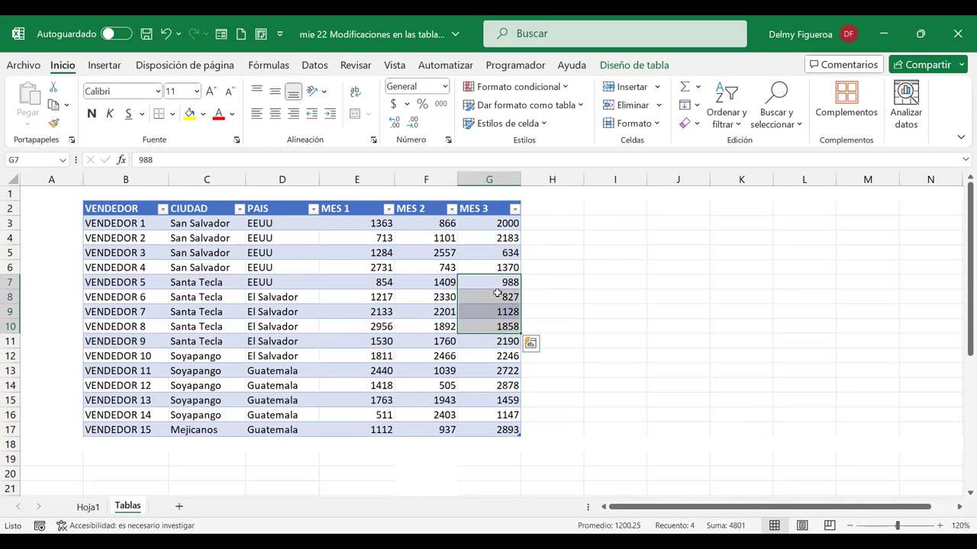
{"action": "left_click_drag", "start_coordinate": [493, 320], "coordinate": [495, 340]}
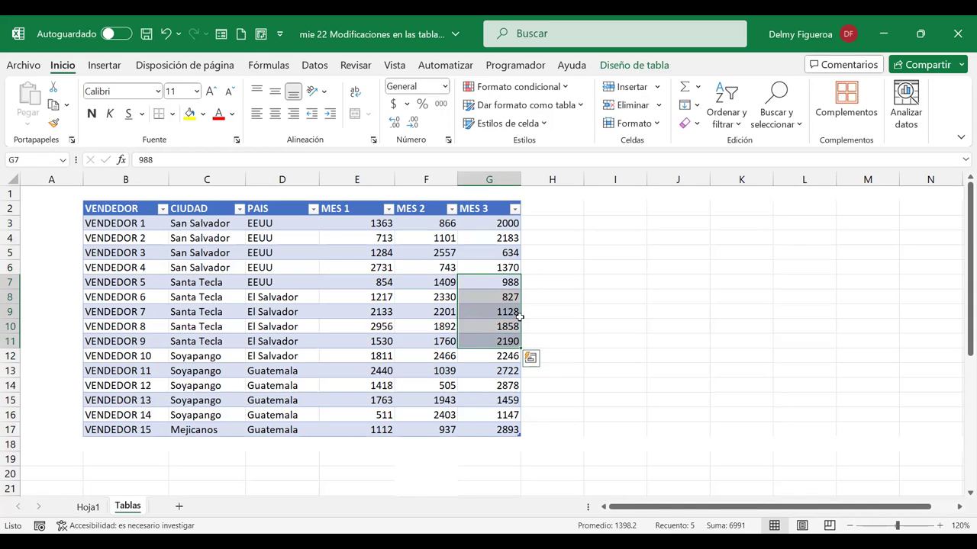
{"action": "left_click", "coordinate": [86, 508]}
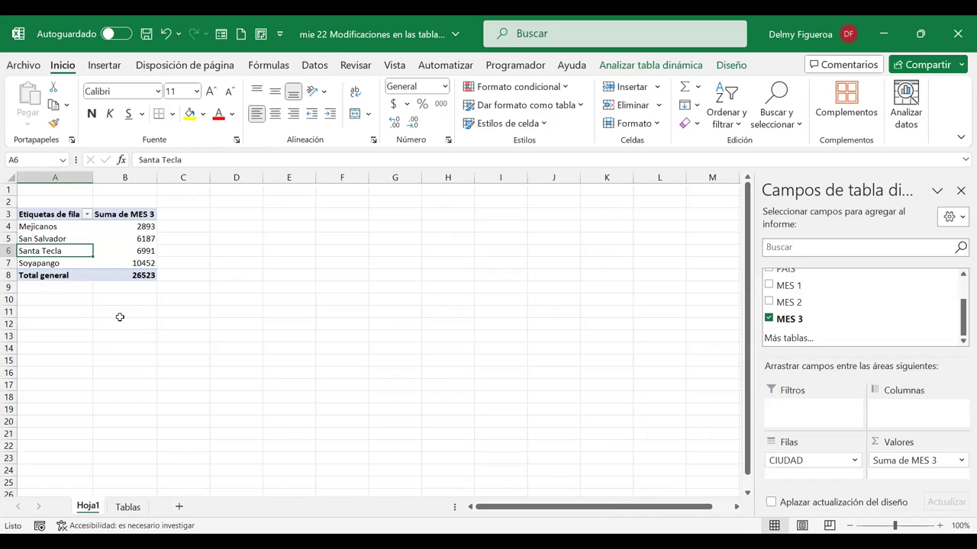
{"action": "left_click", "coordinate": [127, 262]}
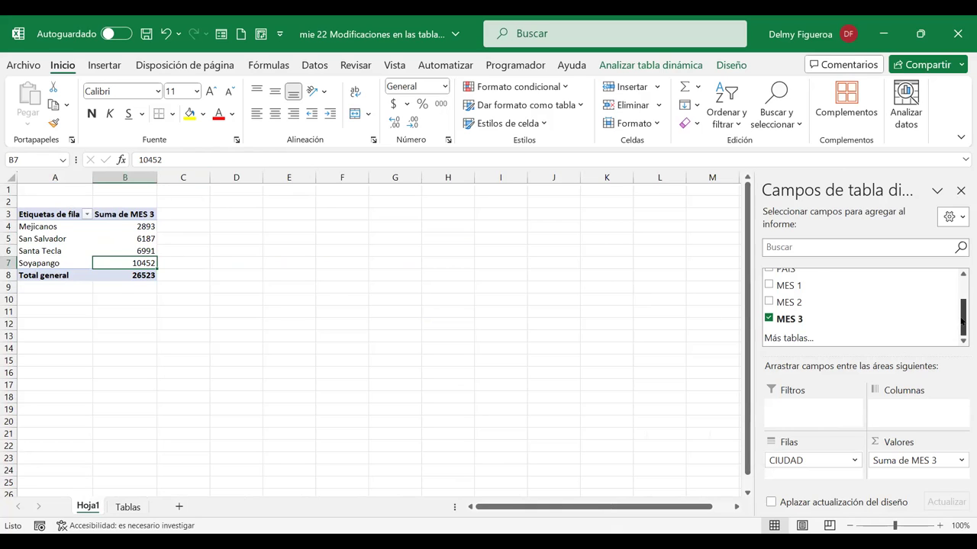
{"action": "scroll", "coordinate": [900, 305], "scroll_direction": "up", "scroll_amount": 2}
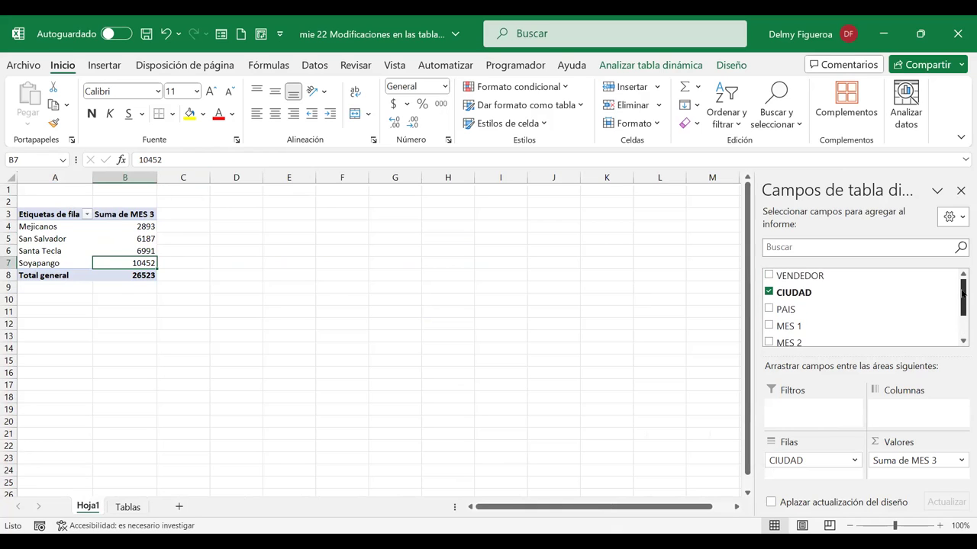
Step: Group the pivot by PAIS instead of CIUDAD and verify EEUU's 7175 by summing G3:G7
{"action": "left_click", "coordinate": [770, 292]}
{"action": "left_click", "coordinate": [769, 309]}
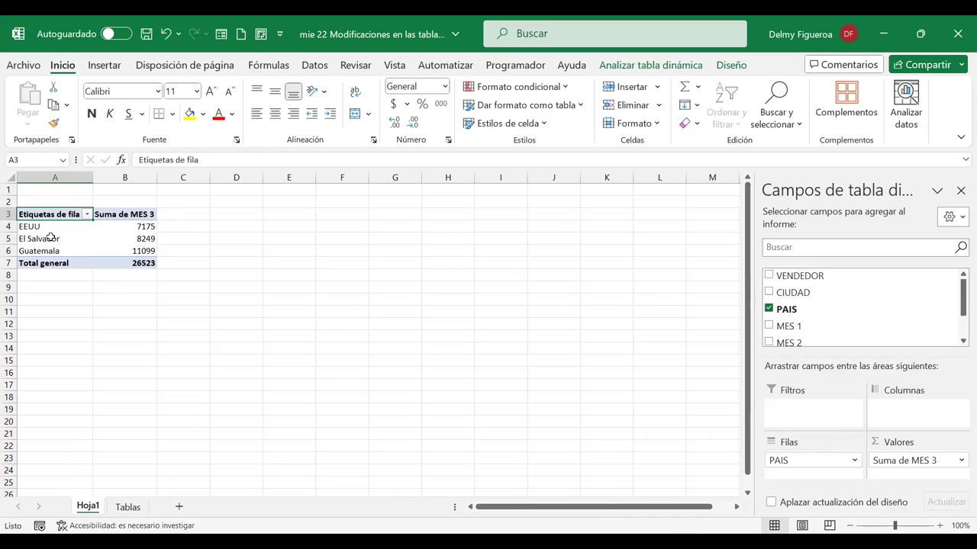
{"action": "left_click", "coordinate": [128, 507]}
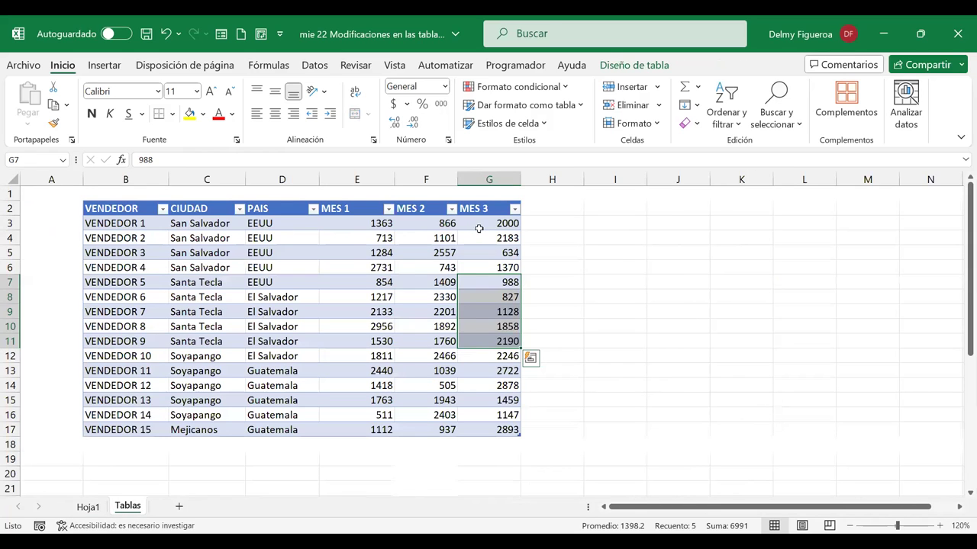
{"action": "left_click_drag", "start_coordinate": [490, 222], "coordinate": [492, 279]}
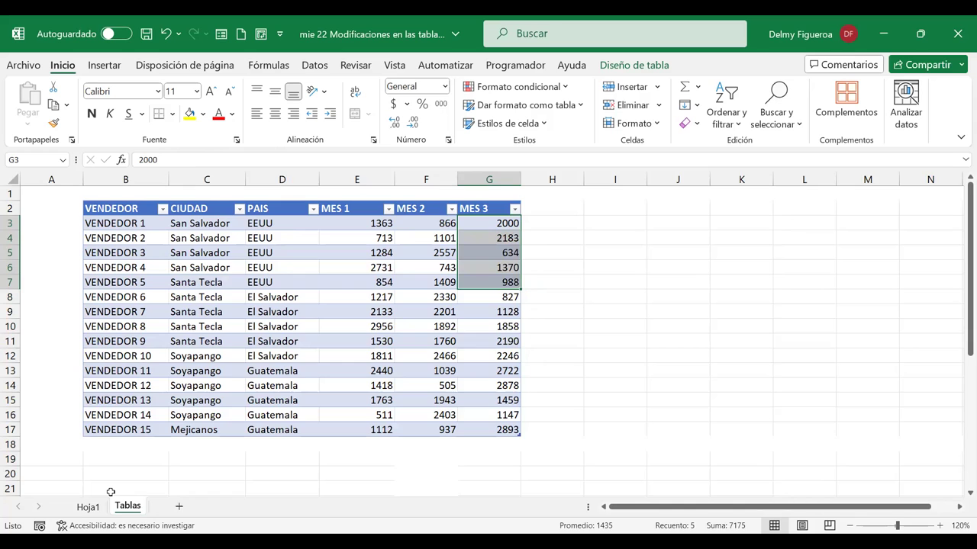
{"action": "left_click", "coordinate": [84, 509]}
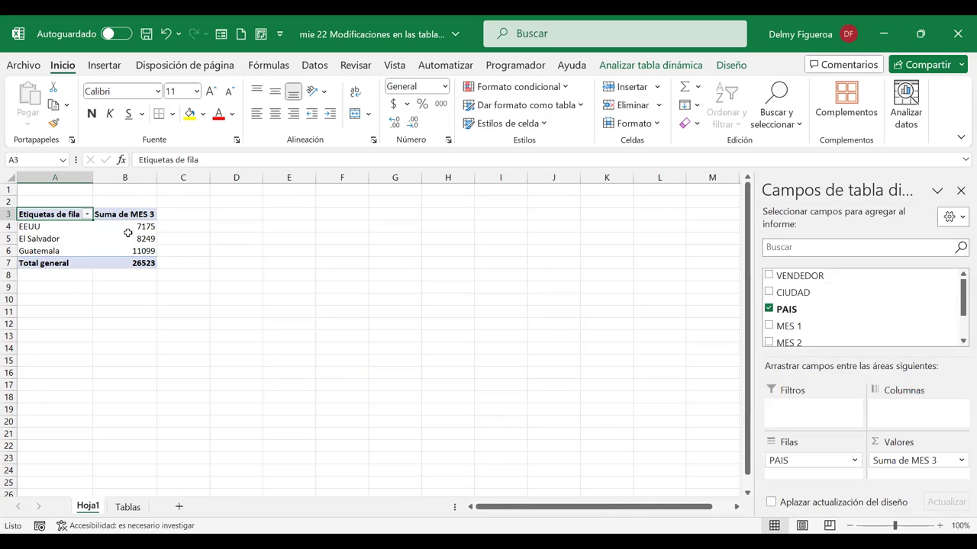
{"action": "left_click", "coordinate": [127, 507]}
Step: Copy the 15 CIUDAD entries in C3:C17, San Salvador through Mejicanos, then add blank sheet Hoja2
{"action": "left_click", "coordinate": [412, 272]}
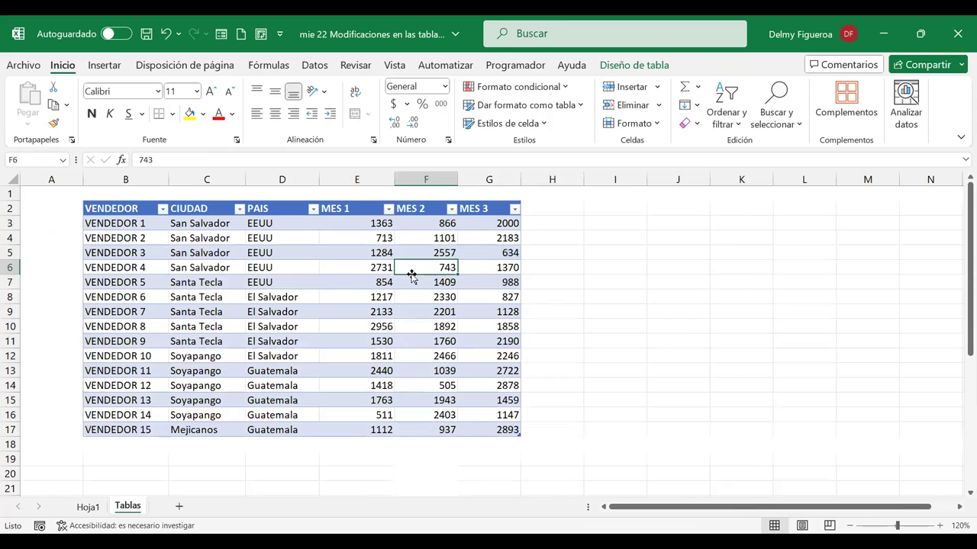
{"action": "left_click", "coordinate": [633, 65]}
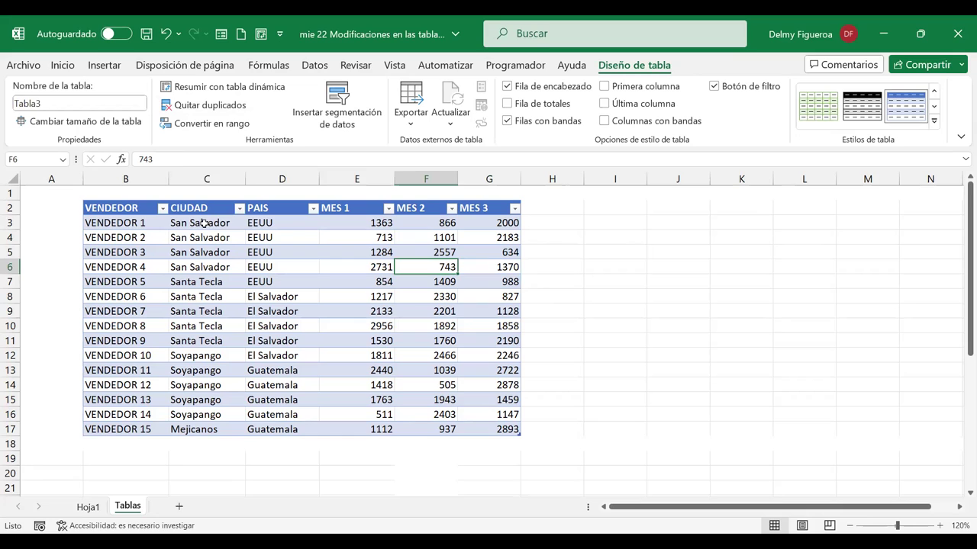
{"action": "left_click_drag", "start_coordinate": [202, 222], "coordinate": [197, 431]}
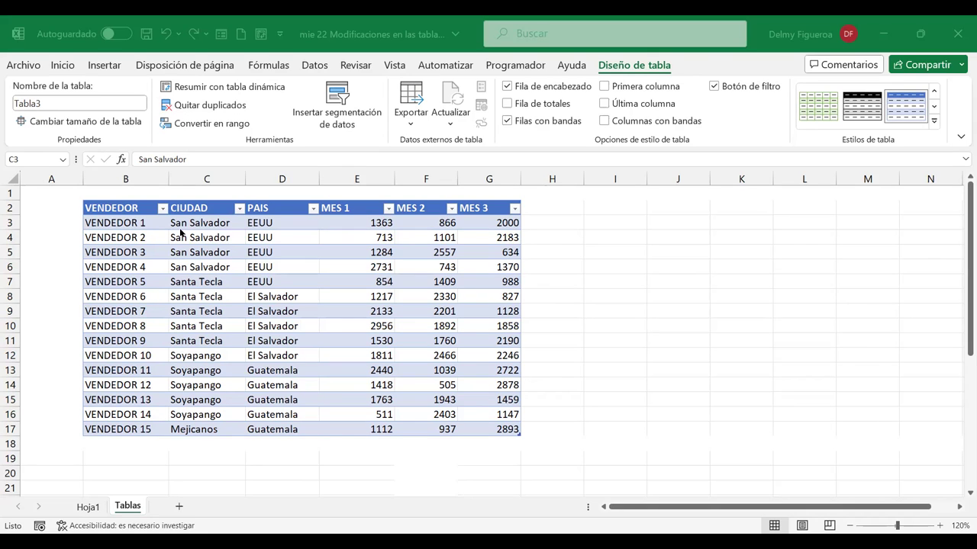
{"action": "key", "text": "ctrl+c"}
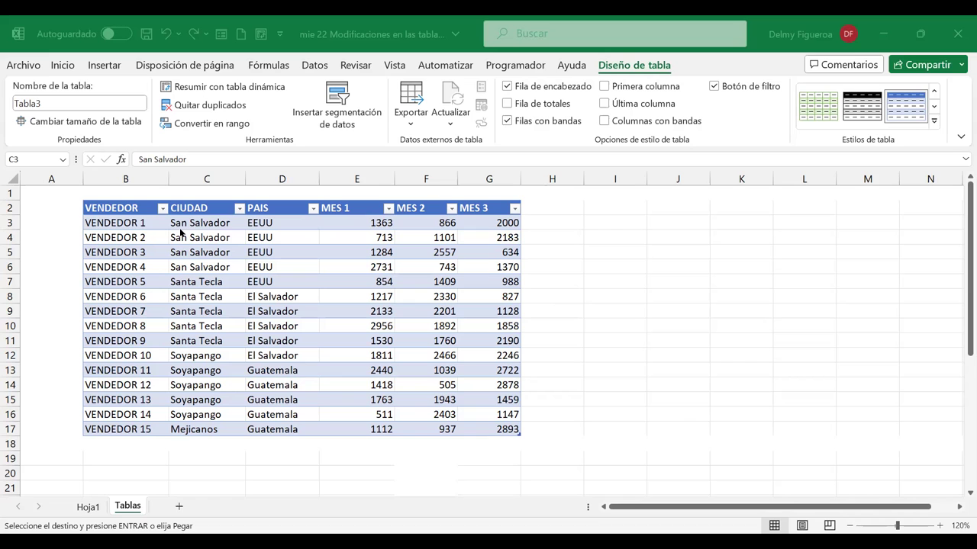
{"action": "left_click_drag", "start_coordinate": [181, 234], "coordinate": [200, 429]}
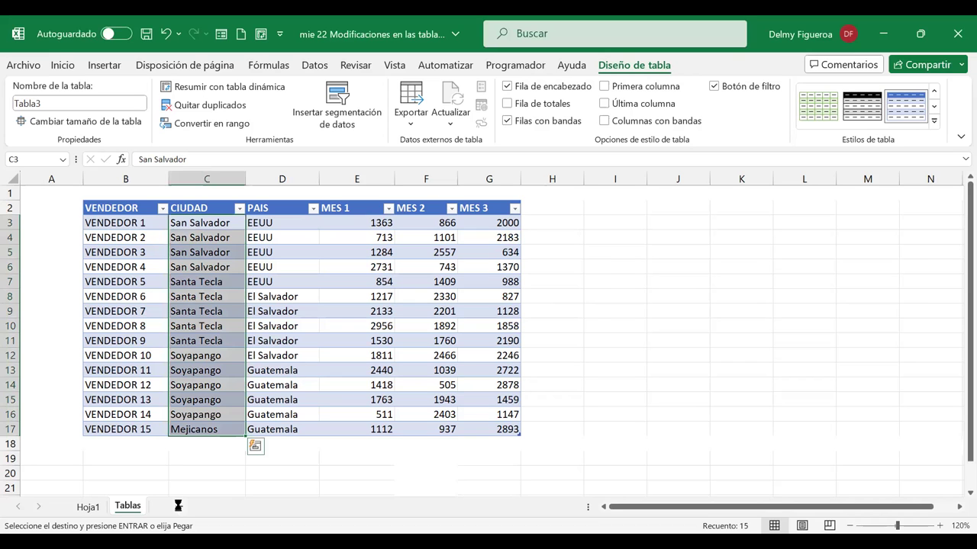
{"action": "left_click", "coordinate": [179, 506]}
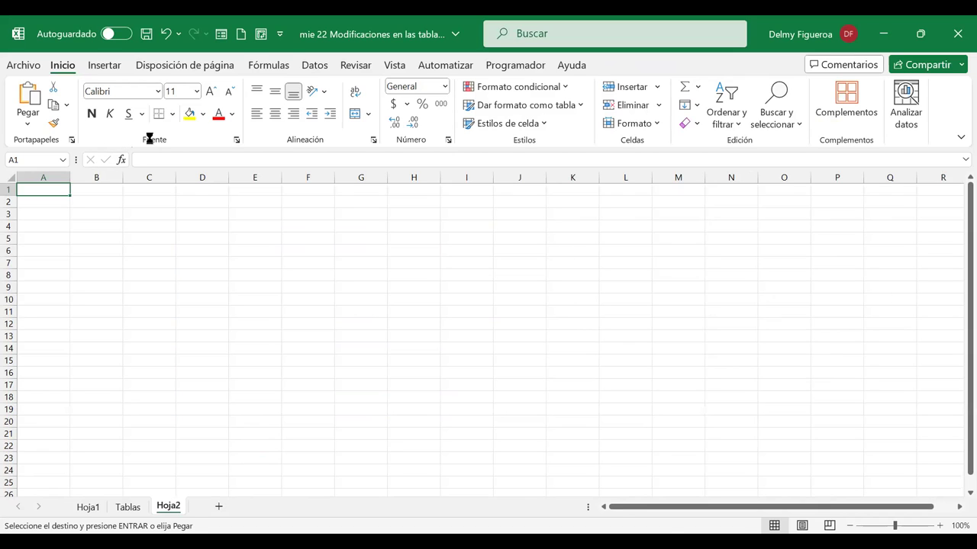
Step: Paste the long city list into column A of Hoja2 and jump to its last entry
{"action": "key", "text": "ctrl+v"}
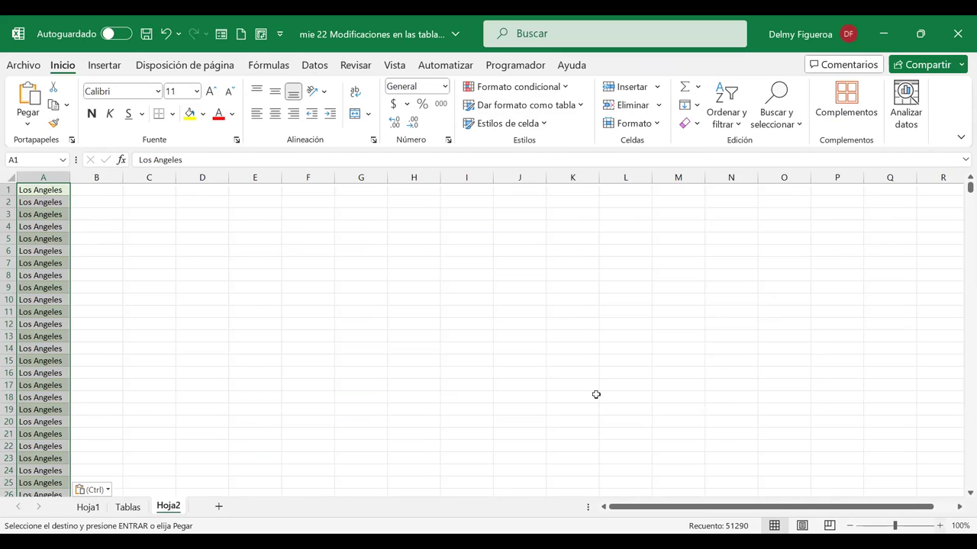
{"action": "scroll", "coordinate": [595, 394], "scroll_direction": "up", "scroll_amount": 1}
{"action": "scroll", "coordinate": [595, 394], "scroll_direction": "up", "scroll_amount": 1}
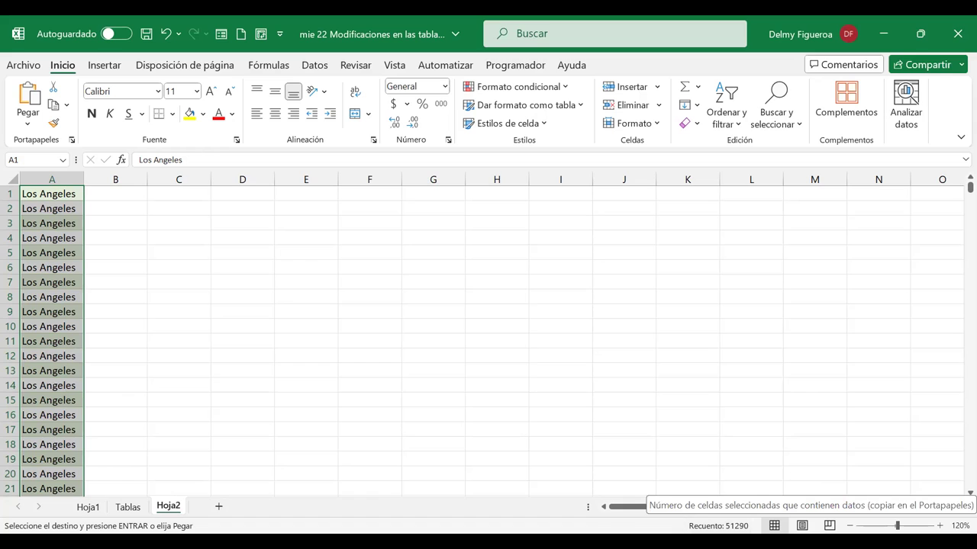
{"action": "left_click", "coordinate": [38, 238]}
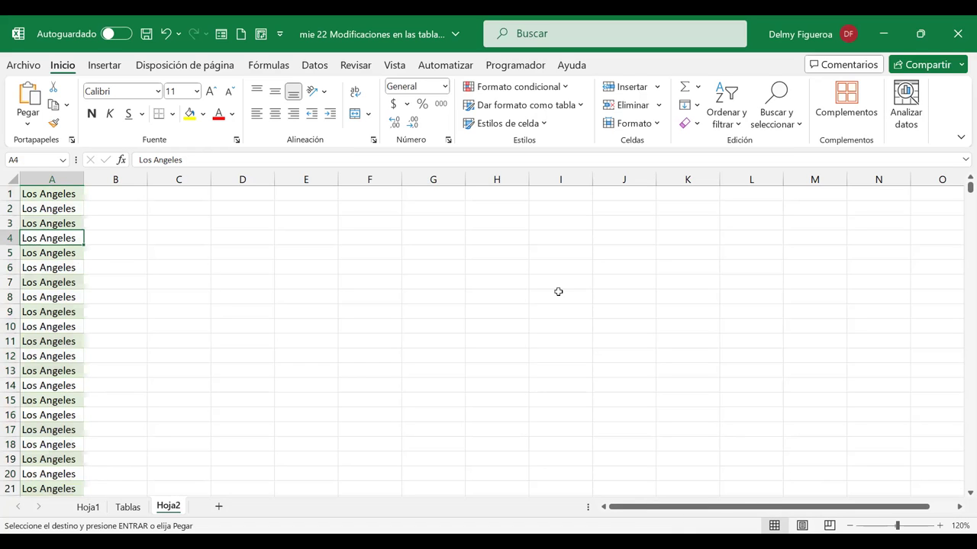
{"action": "key", "text": "ctrl+Down"}
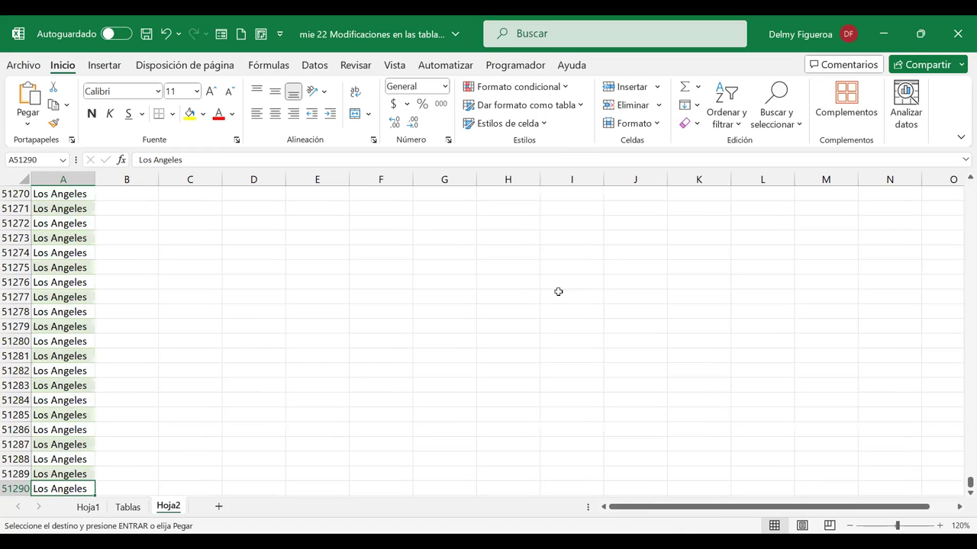
{"action": "scroll", "coordinate": [316, 377], "scroll_direction": "down", "scroll_amount": 2}
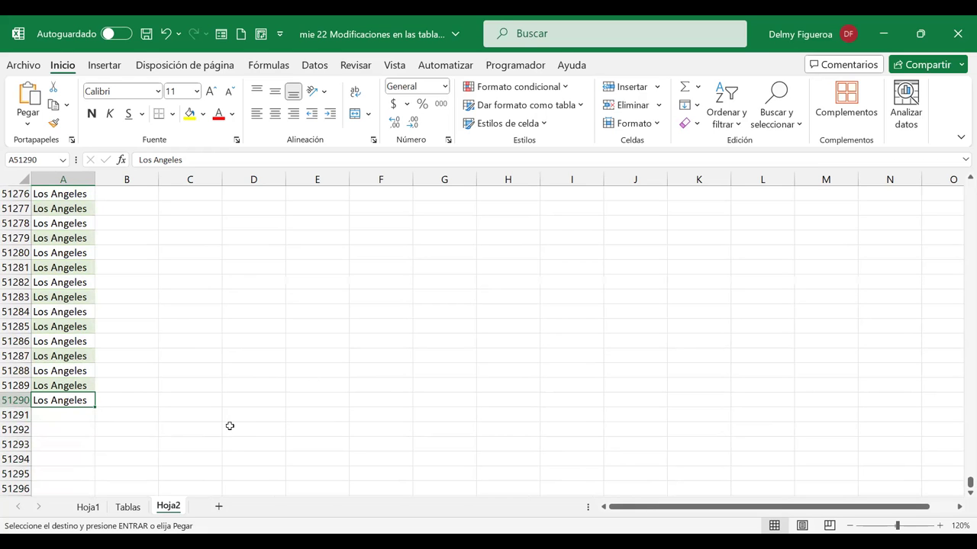
{"action": "scroll", "coordinate": [239, 428], "scroll_direction": "up", "scroll_amount": 3, "text": "ctrl"}
{"action": "scroll", "coordinate": [252, 389], "scroll_direction": "down", "scroll_amount": 9, "text": "ctrl"}
{"action": "scroll", "coordinate": [261, 357], "scroll_direction": "down", "scroll_amount": 6, "text": "ctrl"}
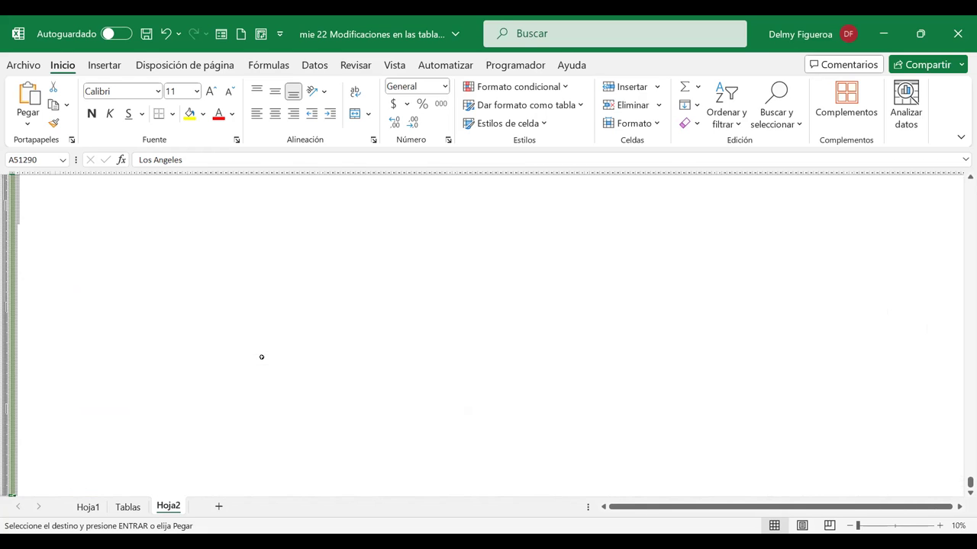
{"action": "scroll", "coordinate": [261, 357], "scroll_direction": "up", "scroll_amount": 5, "text": "ctrl"}
{"action": "scroll", "coordinate": [261, 357], "scroll_direction": "up", "scroll_amount": 6, "text": "ctrl"}
{"action": "scroll", "coordinate": [261, 357], "scroll_direction": "up", "scroll_amount": 5}
{"action": "scroll", "coordinate": [261, 357], "scroll_direction": "up", "scroll_amount": 7}
{"action": "scroll", "coordinate": [261, 358], "scroll_direction": "up", "scroll_amount": 4}
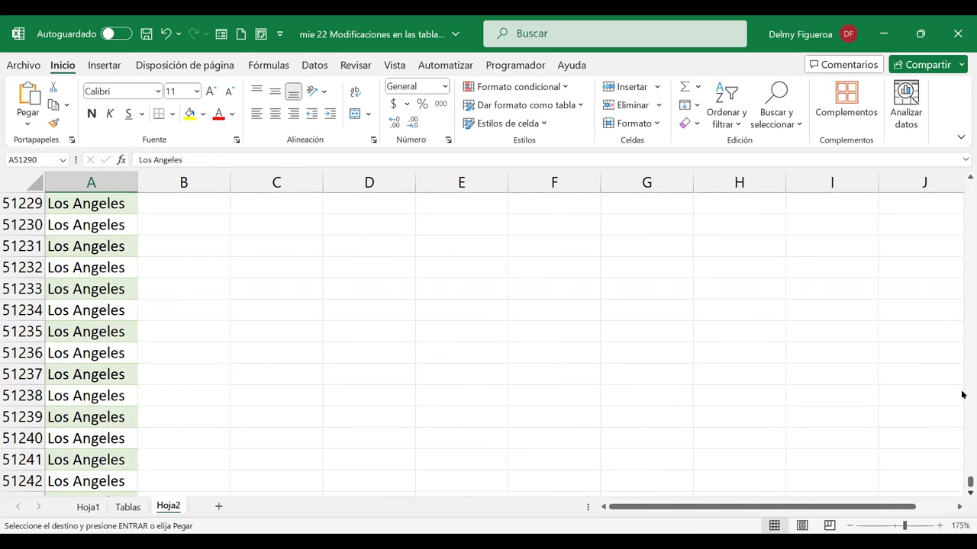
Step: Zoom out to survey the list, restore 120% zoom, and return to the top of the sheet
{"action": "left_click_drag", "start_coordinate": [962, 394], "coordinate": [962, 361]}
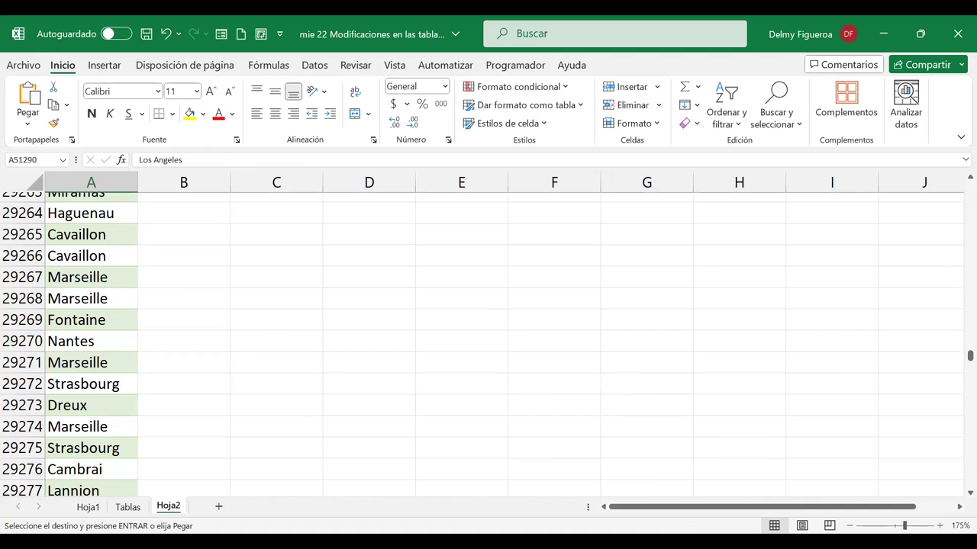
{"action": "left_click", "coordinate": [849, 526]}
{"action": "left_click", "coordinate": [850, 526]}
{"action": "left_click", "coordinate": [850, 526]}
{"action": "left_click", "coordinate": [849, 526]}
{"action": "left_click", "coordinate": [849, 526]}
{"action": "left_click", "coordinate": [849, 526]}
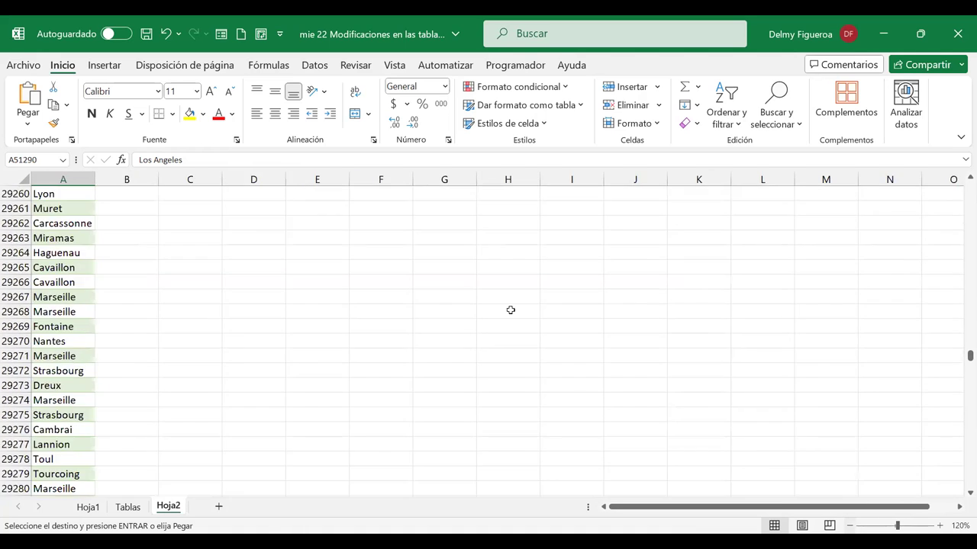
{"action": "left_click", "coordinate": [510, 310]}
{"action": "key", "text": "ctrl+Home"}
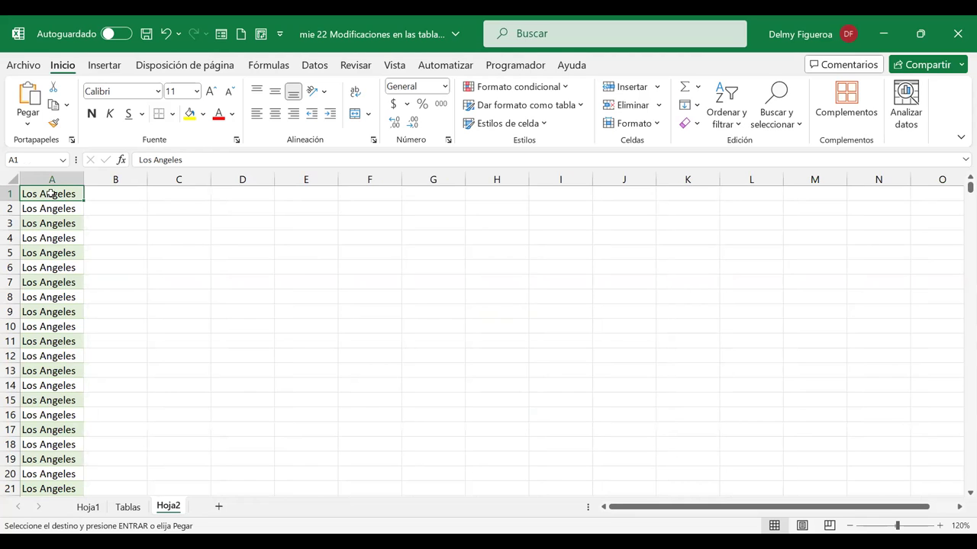
Step: Convert the city list A1:A51290 into an Excel table
{"action": "left_click", "coordinate": [103, 66]}
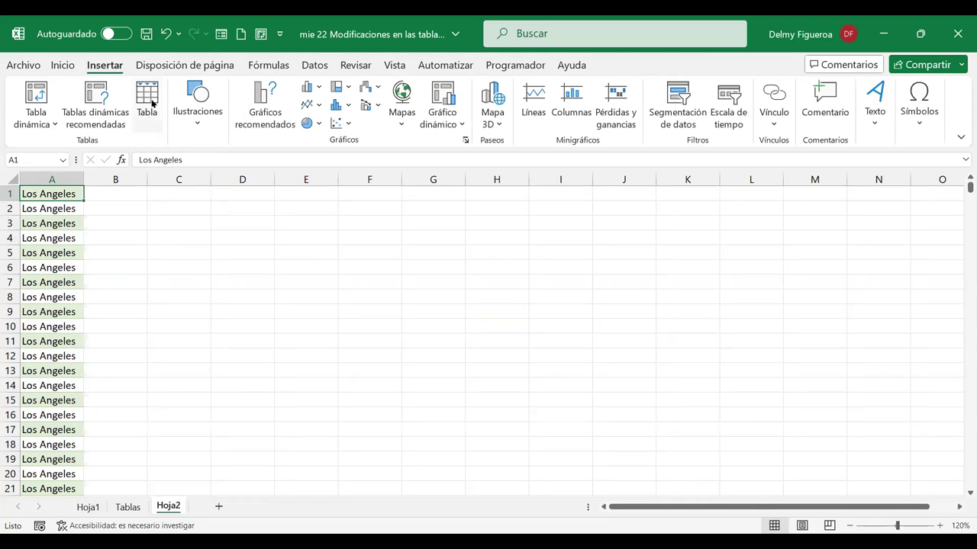
{"action": "left_click", "coordinate": [151, 103]}
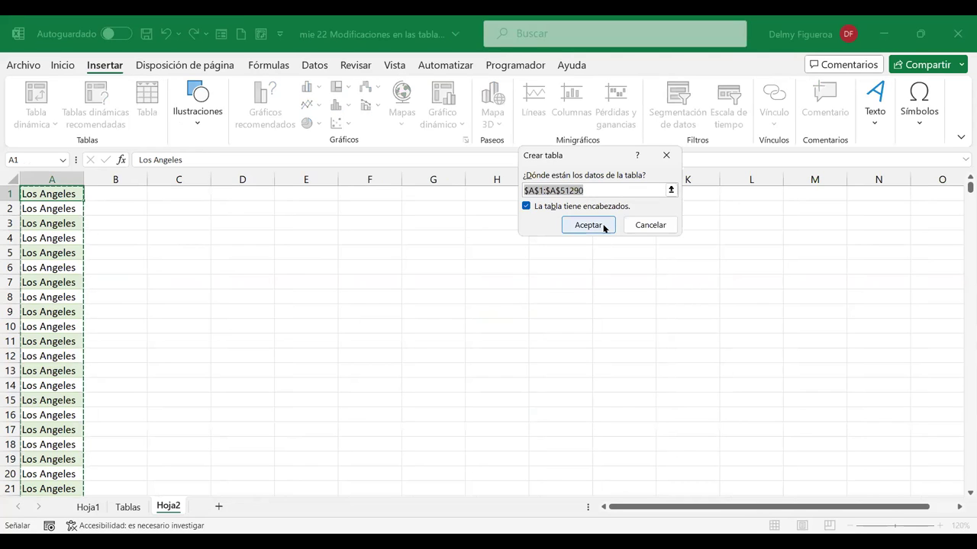
{"action": "left_click", "coordinate": [587, 225]}
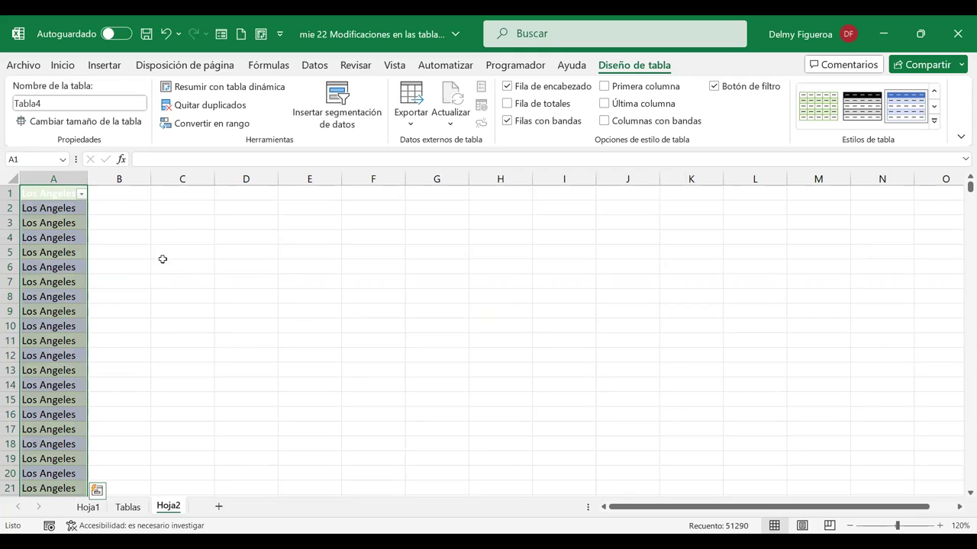
Step: Remove duplicate city names from the table, leaving 3636 unique entries
{"action": "left_click", "coordinate": [209, 110]}
{"action": "left_click", "coordinate": [209, 107]}
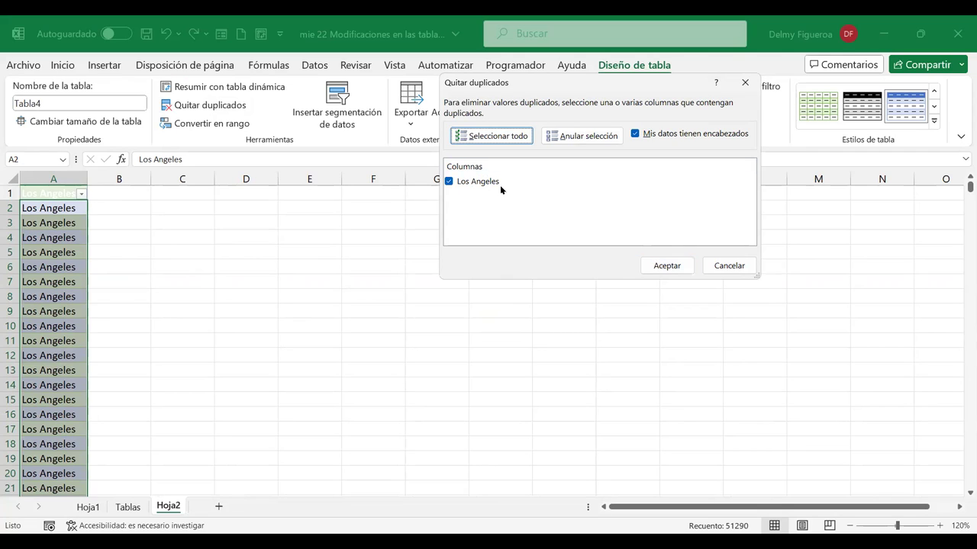
{"action": "left_click", "coordinate": [676, 264]}
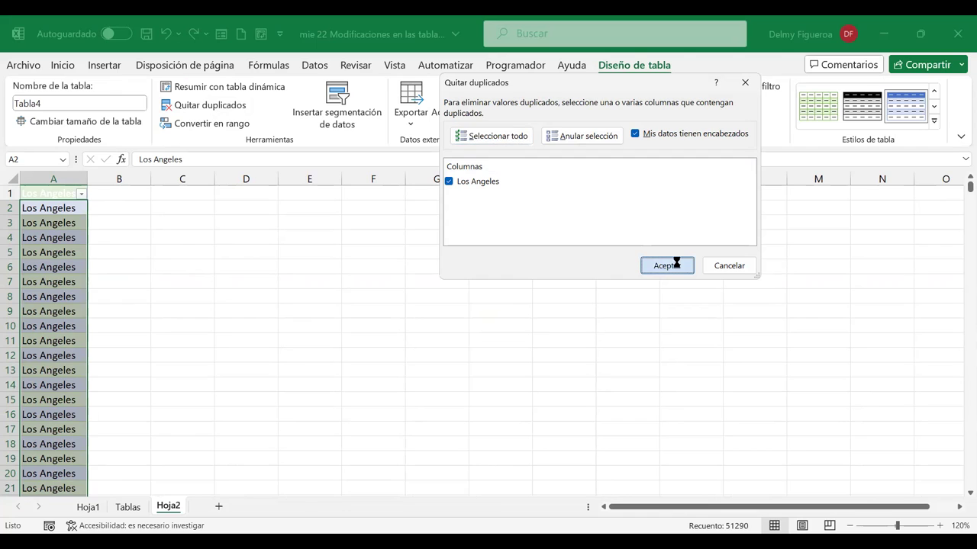
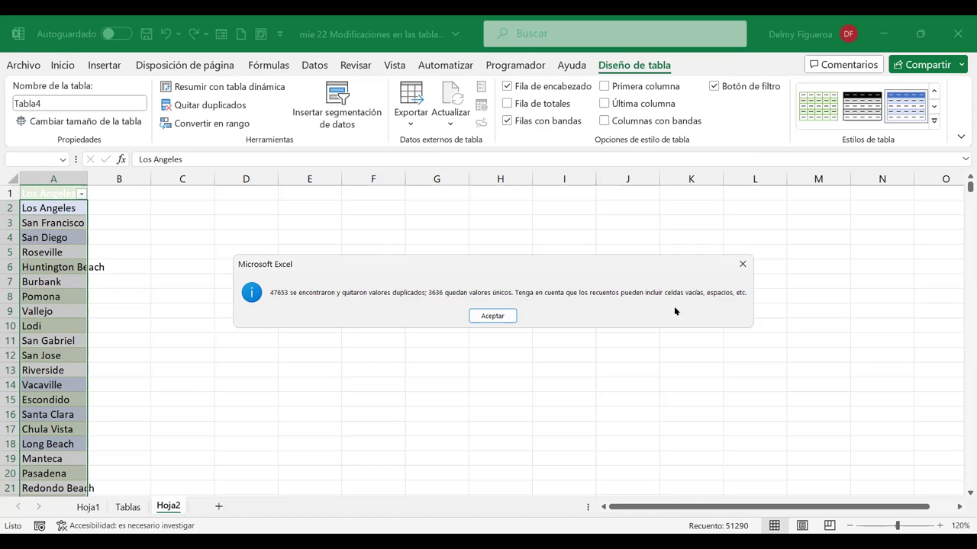
Step: Accept the duplicate removal that leaves 3636 unique cities, and glance at the city column's filter options
{"action": "left_click", "coordinate": [485, 316]}
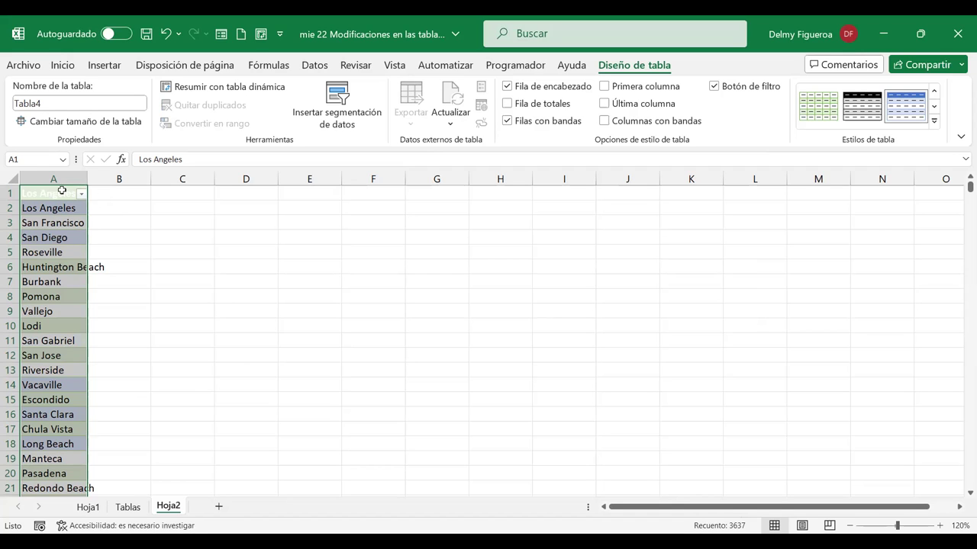
{"action": "left_click", "coordinate": [79, 192]}
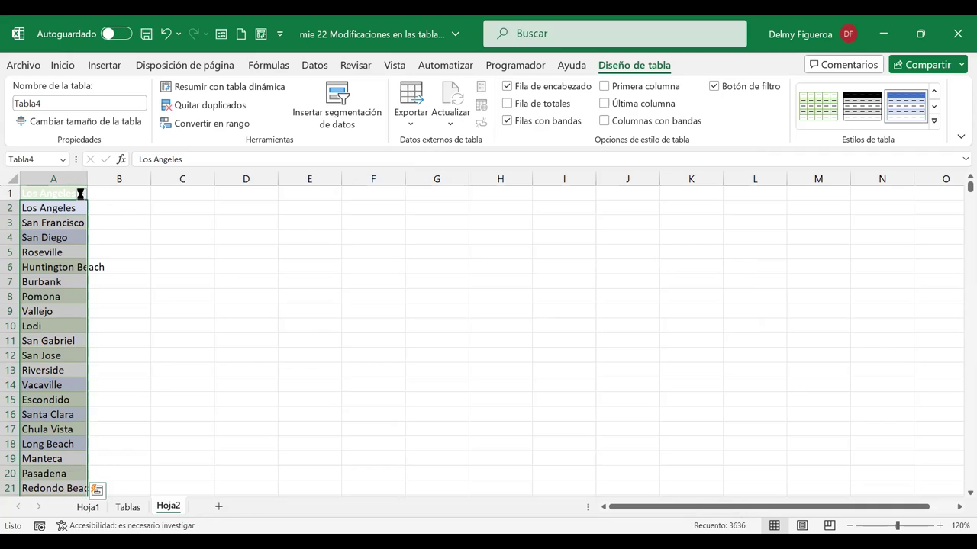
{"action": "left_click", "coordinate": [81, 193]}
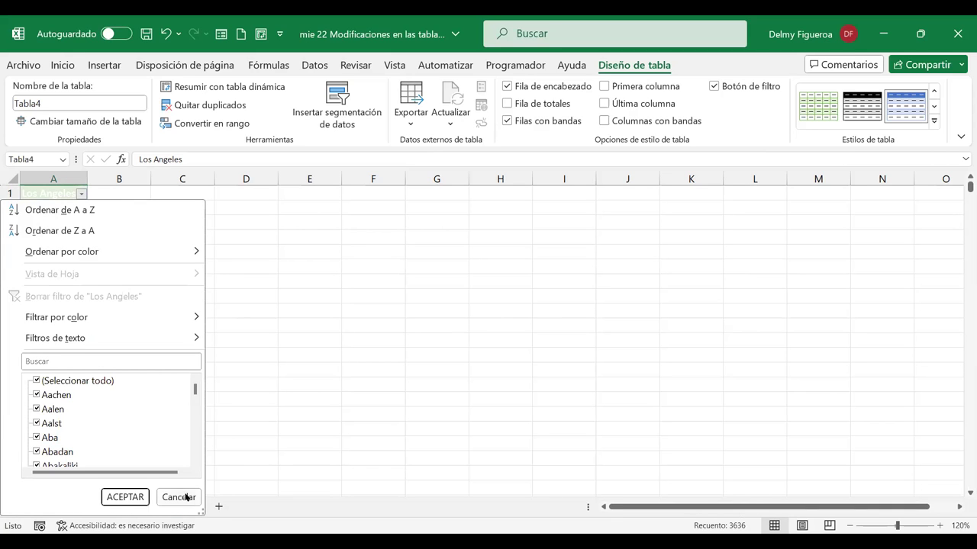
{"action": "left_click", "coordinate": [235, 269]}
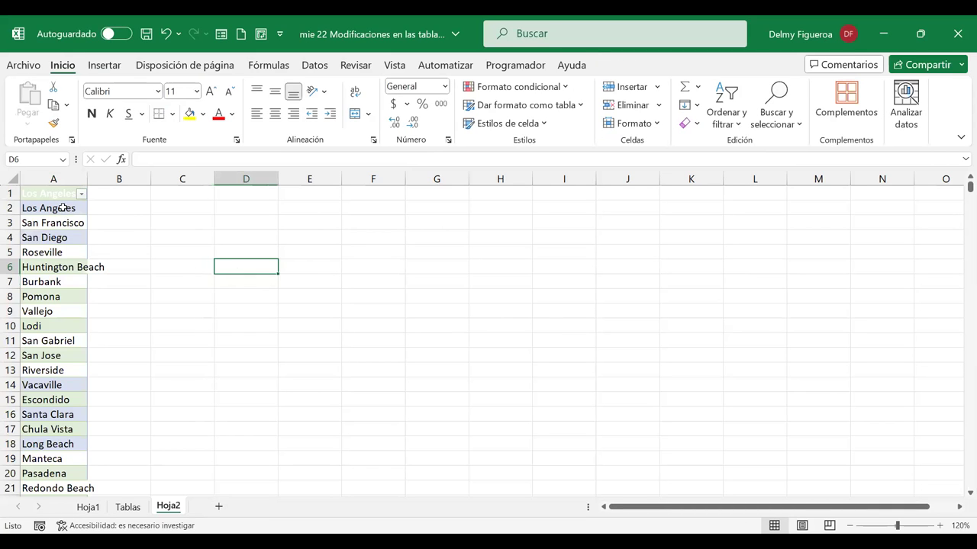
Step: Look through the remaining city list on Hoja2, then go to the Tablas sheet
{"action": "left_click_drag", "start_coordinate": [63, 208], "coordinate": [48, 444]}
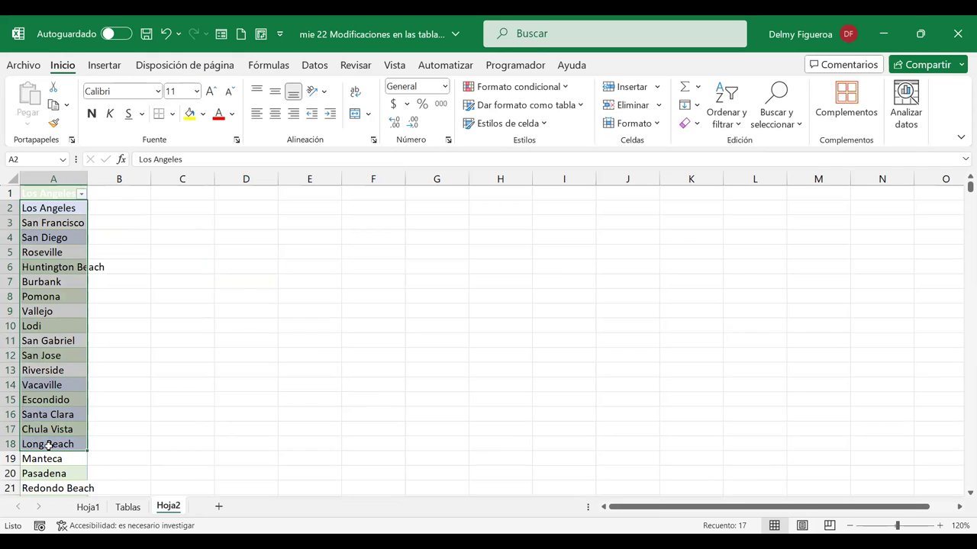
{"action": "scroll", "coordinate": [48, 443], "scroll_direction": "down", "scroll_amount": 1}
{"action": "scroll", "coordinate": [48, 444], "scroll_direction": "down", "scroll_amount": 3}
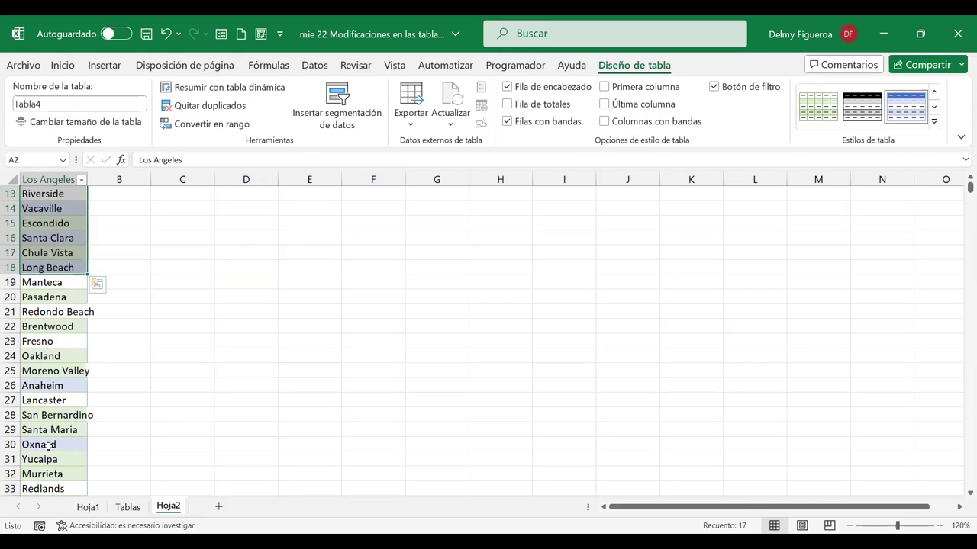
{"action": "left_click", "coordinate": [48, 445]}
{"action": "scroll", "coordinate": [48, 444], "scroll_direction": "down", "scroll_amount": 1}
{"action": "scroll", "coordinate": [49, 445], "scroll_direction": "down", "scroll_amount": 8}
{"action": "scroll", "coordinate": [48, 444], "scroll_direction": "down", "scroll_amount": 3}
{"action": "scroll", "coordinate": [48, 444], "scroll_direction": "down", "scroll_amount": 7}
{"action": "scroll", "coordinate": [48, 445], "scroll_direction": "down", "scroll_amount": 7}
{"action": "left_click", "coordinate": [47, 405]}
{"action": "scroll", "coordinate": [46, 402], "scroll_direction": "down", "scroll_amount": 4}
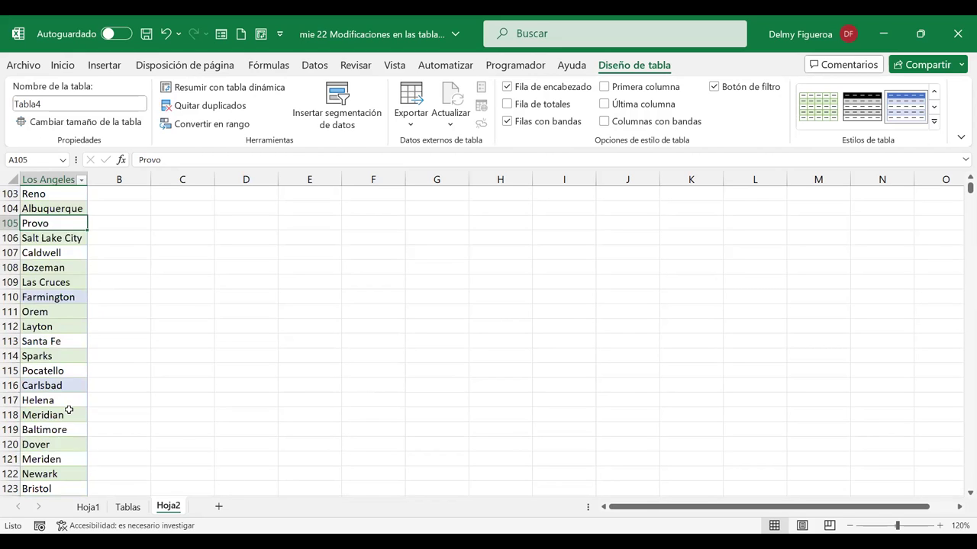
{"action": "scroll", "coordinate": [68, 410], "scroll_direction": "down", "scroll_amount": 2}
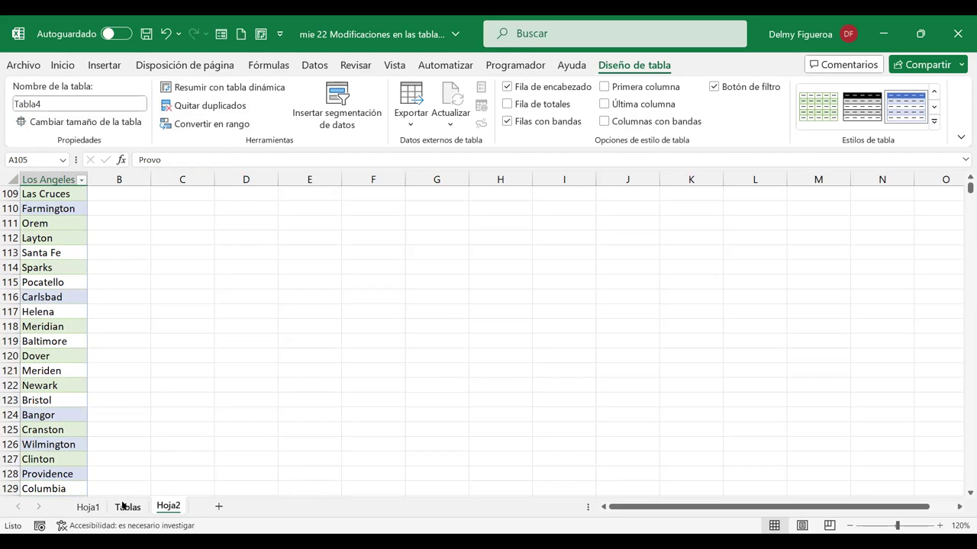
{"action": "left_click", "coordinate": [127, 506]}
Step: From a cell in Tabla3, insert slicers for the CIUDAD and PAIS fields
{"action": "left_click", "coordinate": [291, 222]}
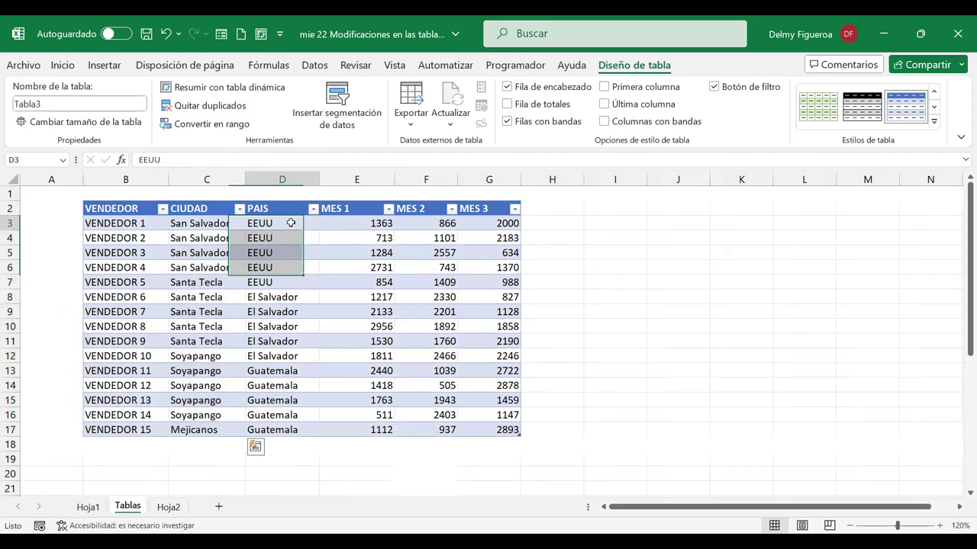
{"action": "left_click", "coordinate": [291, 223]}
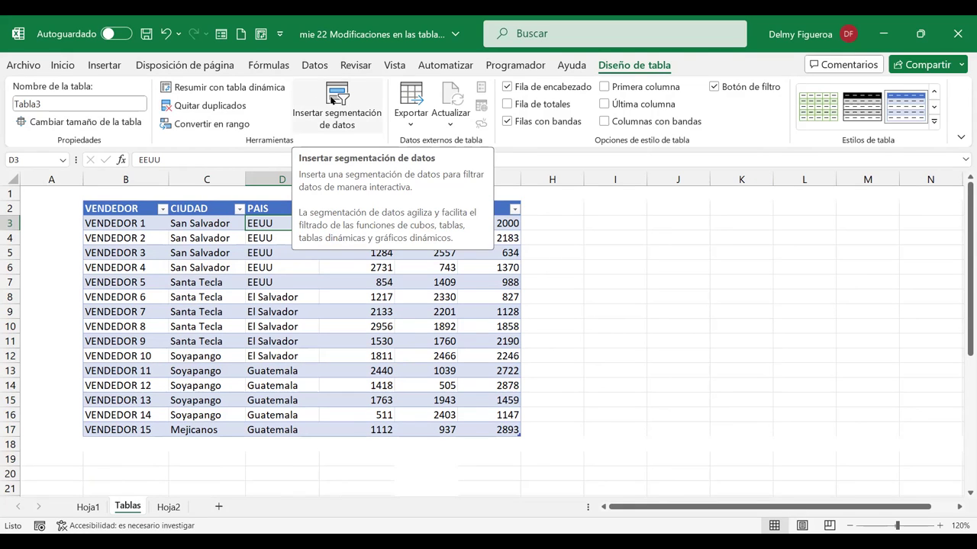
{"action": "left_click", "coordinate": [333, 100]}
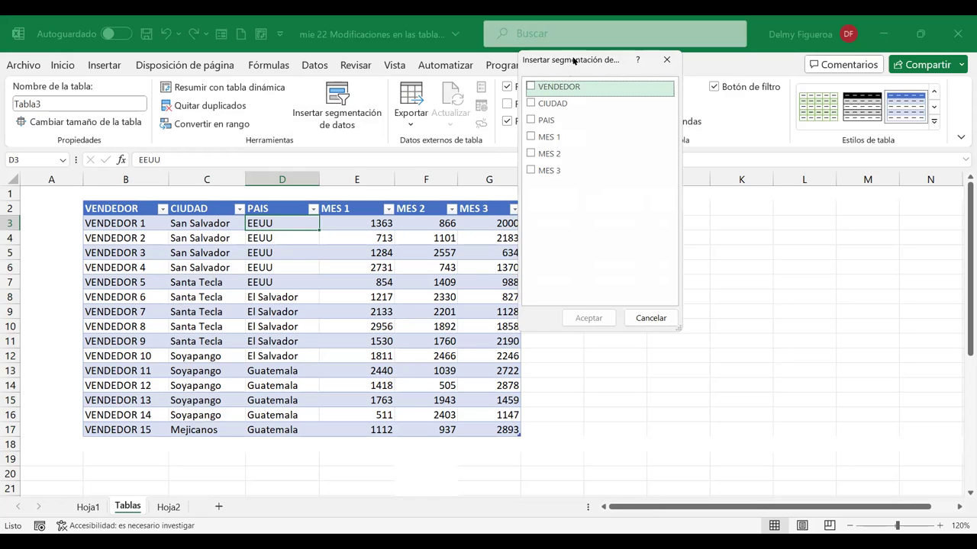
{"action": "left_click_drag", "start_coordinate": [573, 60], "coordinate": [628, 73]}
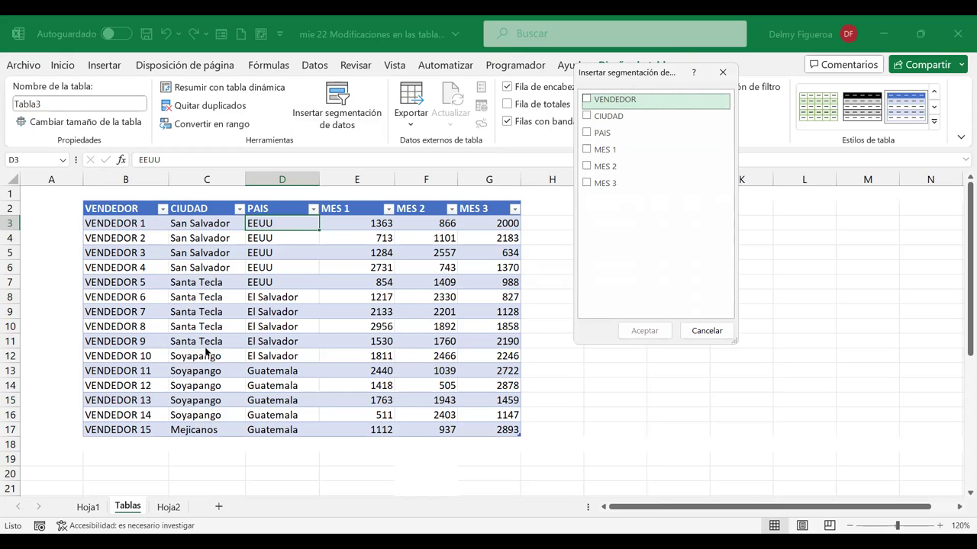
{"action": "left_click", "coordinate": [588, 117]}
{"action": "left_click", "coordinate": [587, 132]}
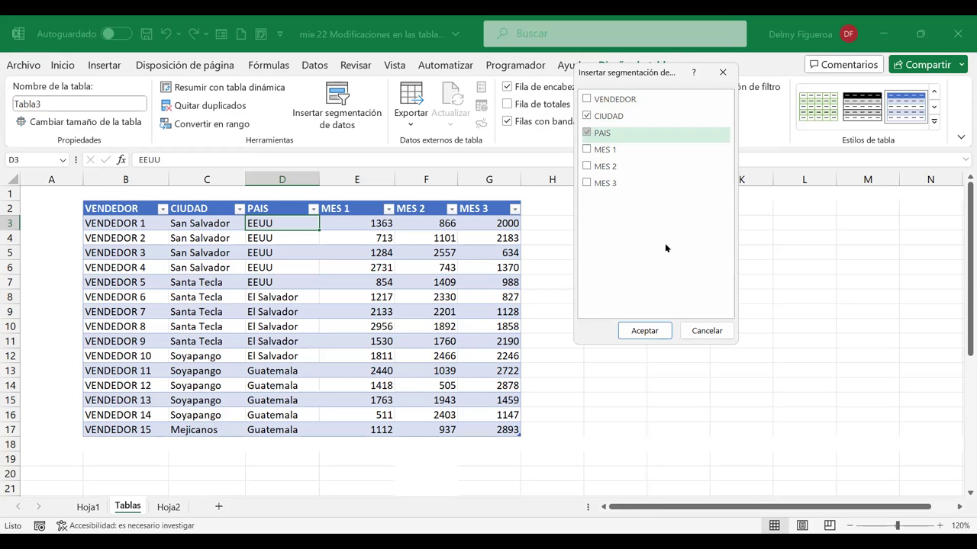
{"action": "left_click", "coordinate": [645, 332]}
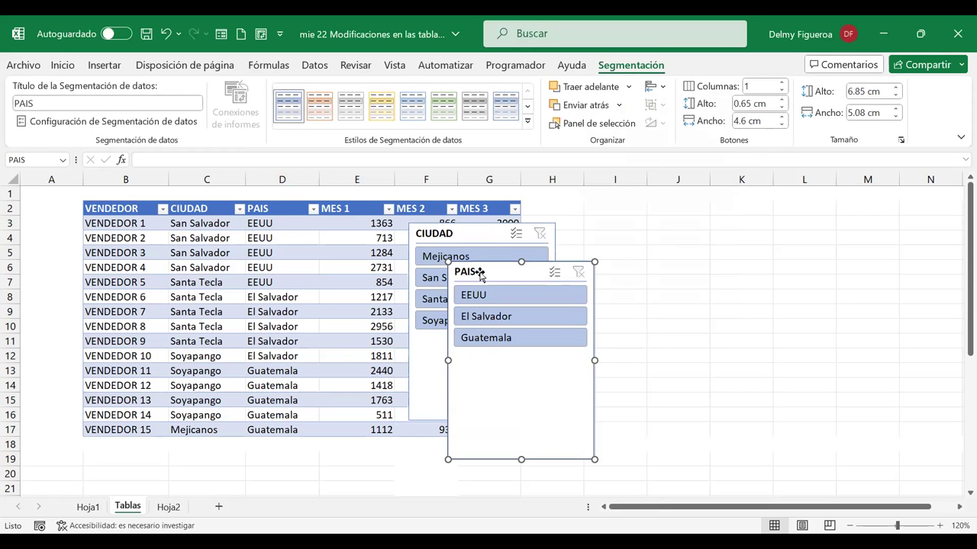
Step: Move the PAIS slicer to columns J–K and the CIUDAD slicer to columns H–I
{"action": "left_click", "coordinate": [702, 268]}
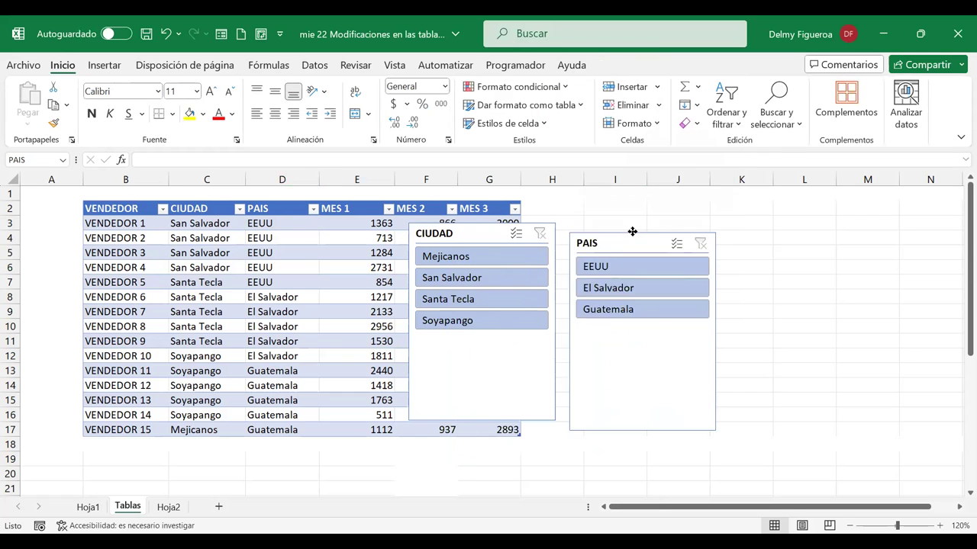
{"action": "left_click_drag", "start_coordinate": [499, 271], "coordinate": [698, 214]}
{"action": "left_click_drag", "start_coordinate": [491, 241], "coordinate": [582, 222]}
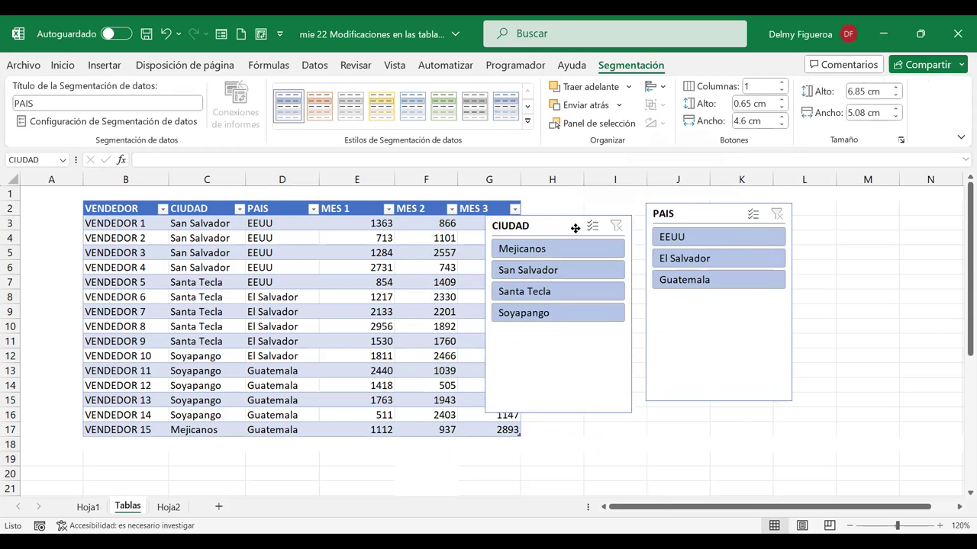
{"action": "left_click_drag", "start_coordinate": [672, 221], "coordinate": [737, 217]}
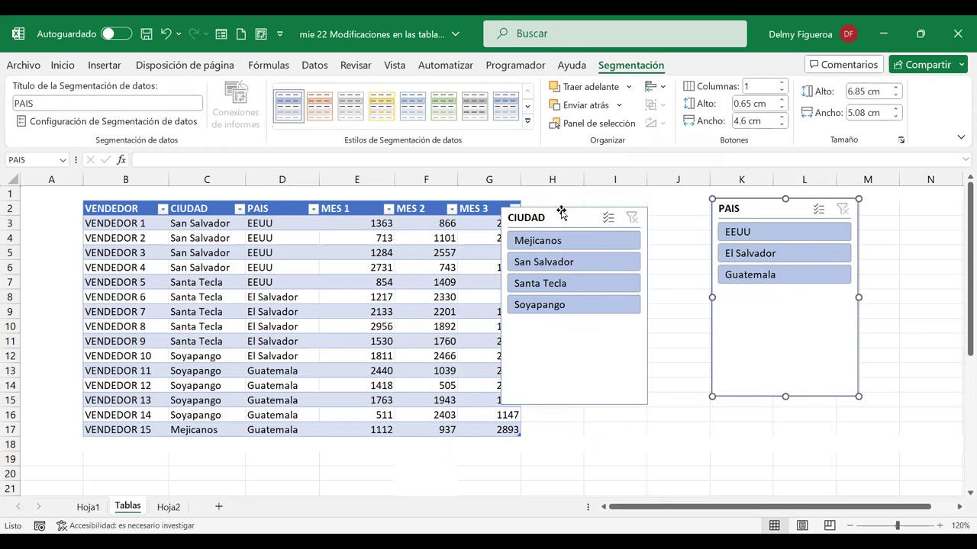
{"action": "left_click_drag", "start_coordinate": [563, 213], "coordinate": [594, 208]}
Step: Shorten the CIUDAD and PAIS slicers to fit their items
{"action": "left_click_drag", "start_coordinate": [608, 399], "coordinate": [608, 313]}
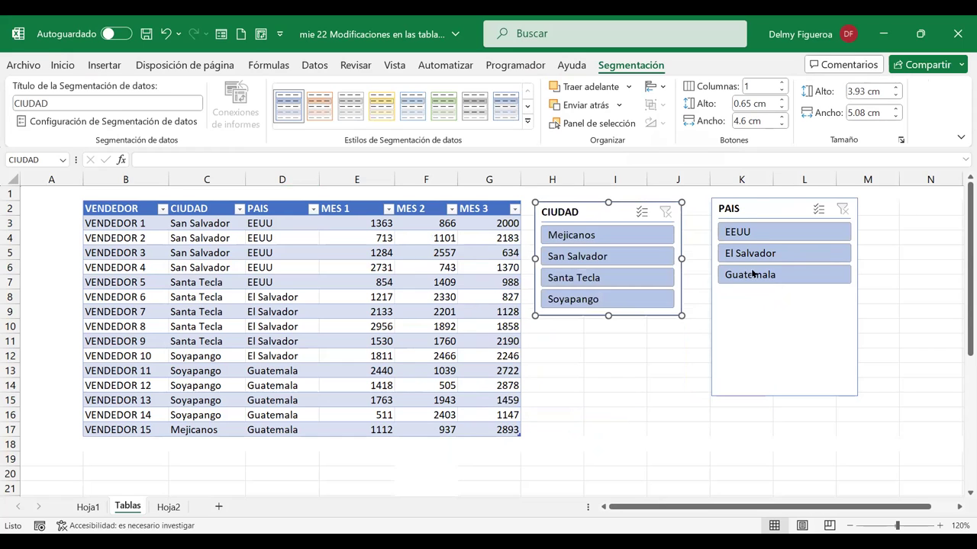
{"action": "left_click", "coordinate": [737, 206]}
{"action": "left_click", "coordinate": [728, 206]}
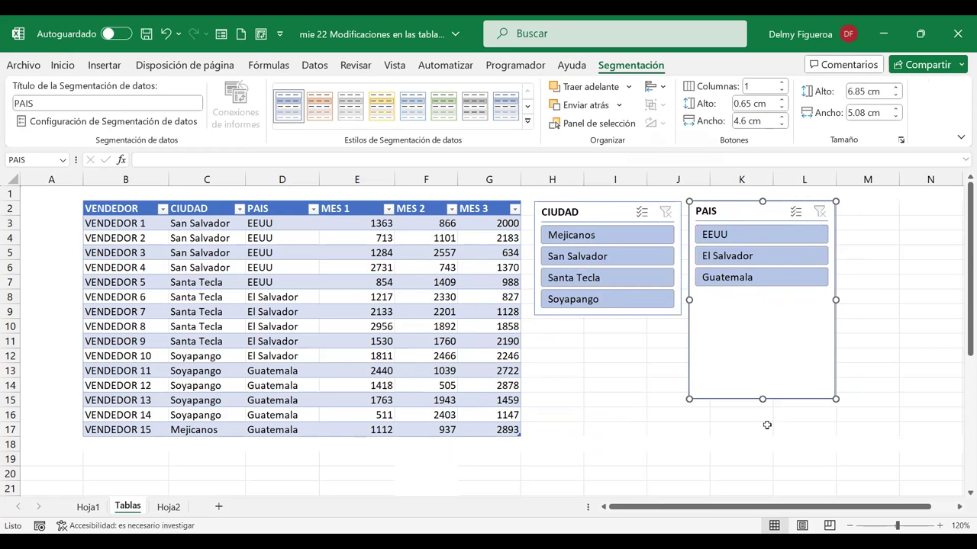
{"action": "left_click_drag", "start_coordinate": [763, 401], "coordinate": [759, 315]}
{"action": "left_click", "coordinate": [676, 371]}
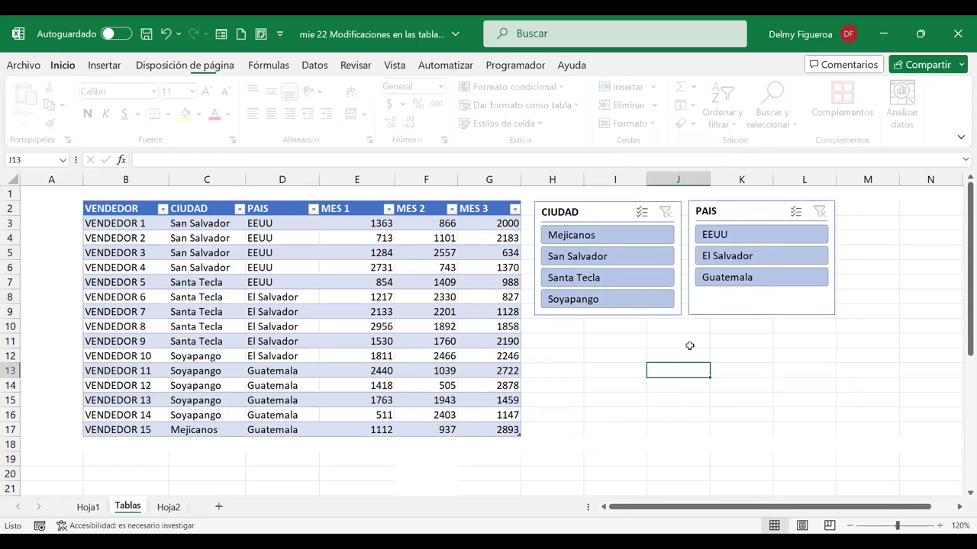
{"action": "left_click", "coordinate": [739, 235]}
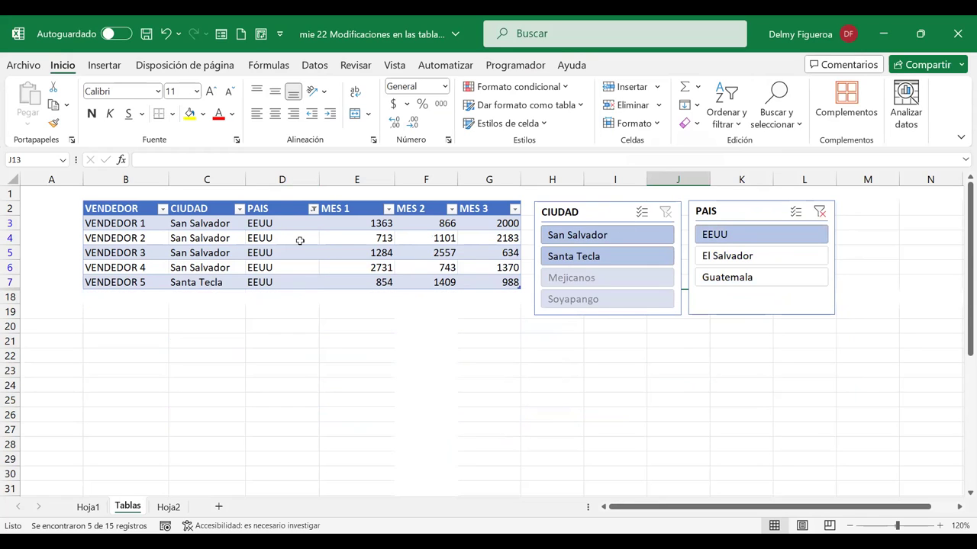
{"action": "left_click", "coordinate": [820, 212]}
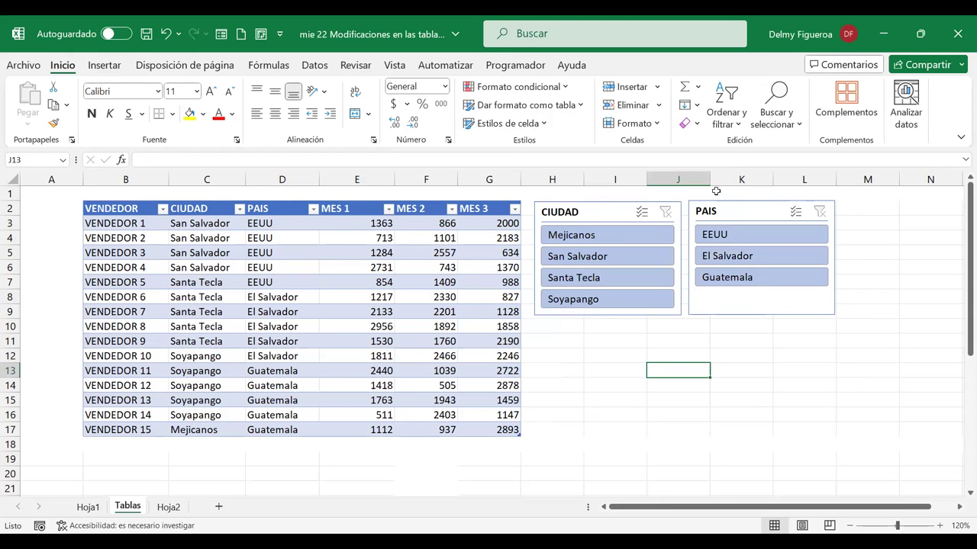
{"action": "left_click", "coordinate": [601, 256]}
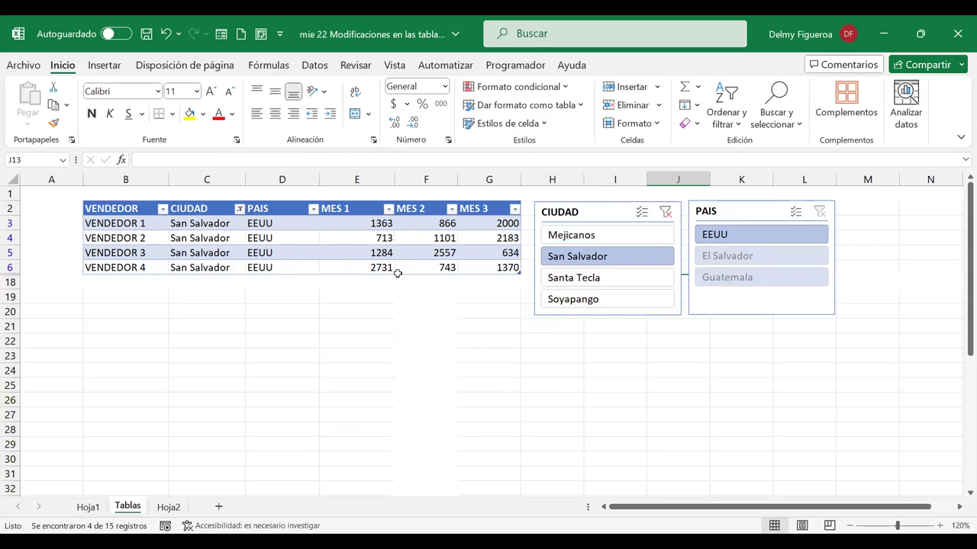
{"action": "left_click", "coordinate": [666, 214]}
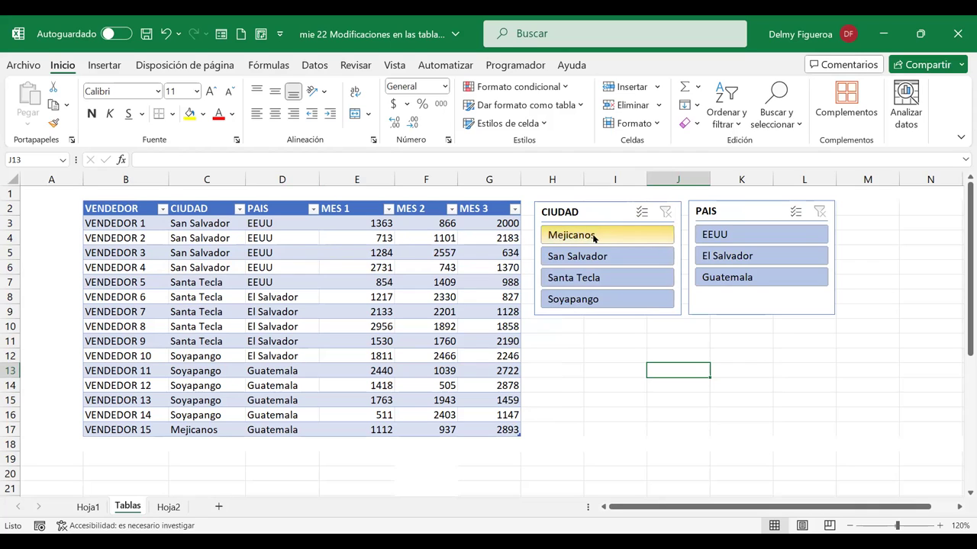
Step: Turn on multi-select in CIUDAD and test excluding San Salvador, Santa Tecla, Soyapango and Mejicanos
{"action": "left_click", "coordinate": [644, 216]}
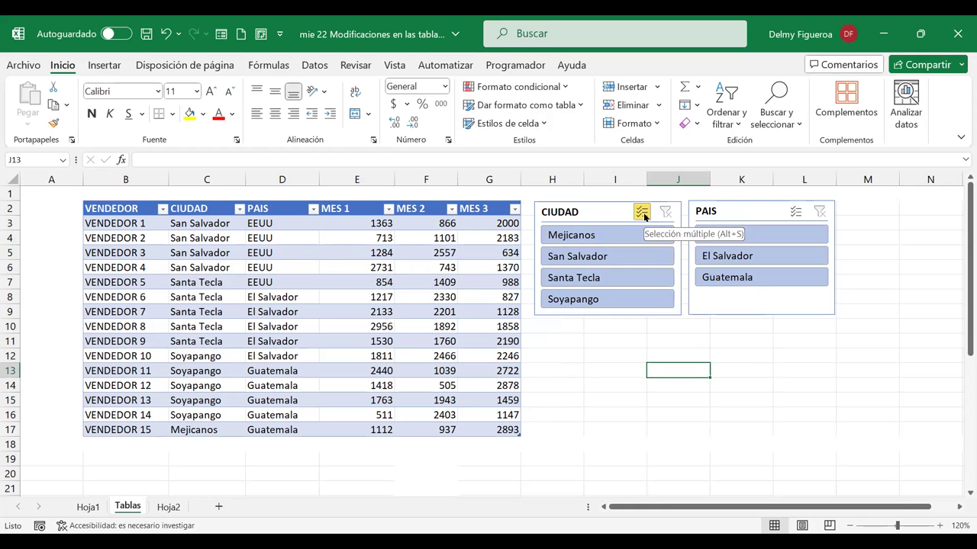
{"action": "left_click", "coordinate": [602, 259]}
{"action": "left_click", "coordinate": [607, 279]}
{"action": "left_click", "coordinate": [605, 298]}
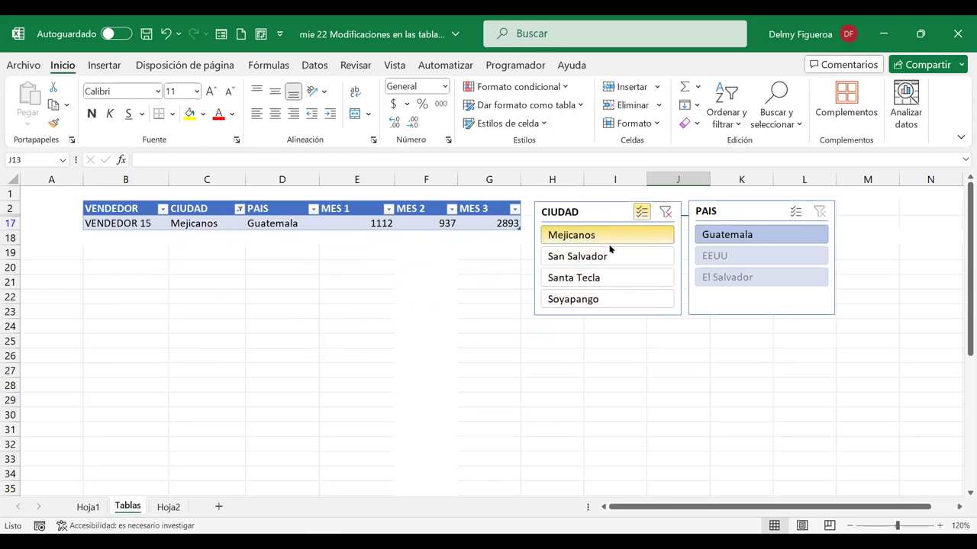
{"action": "left_click", "coordinate": [609, 243]}
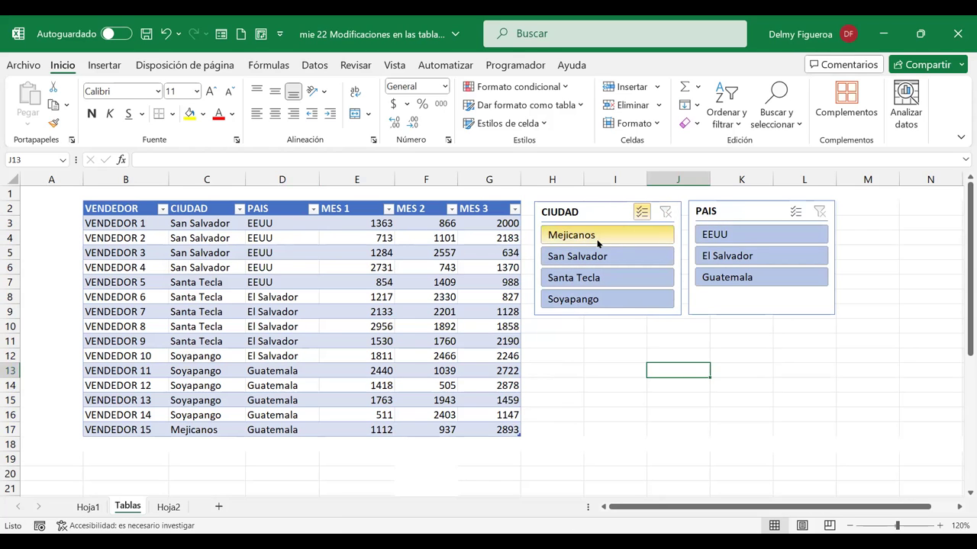
{"action": "left_click", "coordinate": [599, 242]}
{"action": "left_click", "coordinate": [610, 259]}
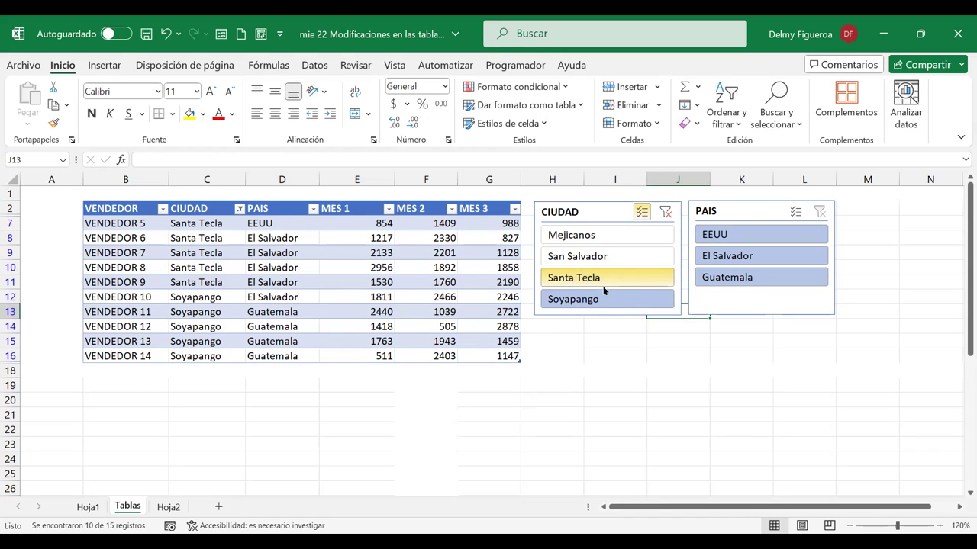
{"action": "left_click", "coordinate": [666, 212]}
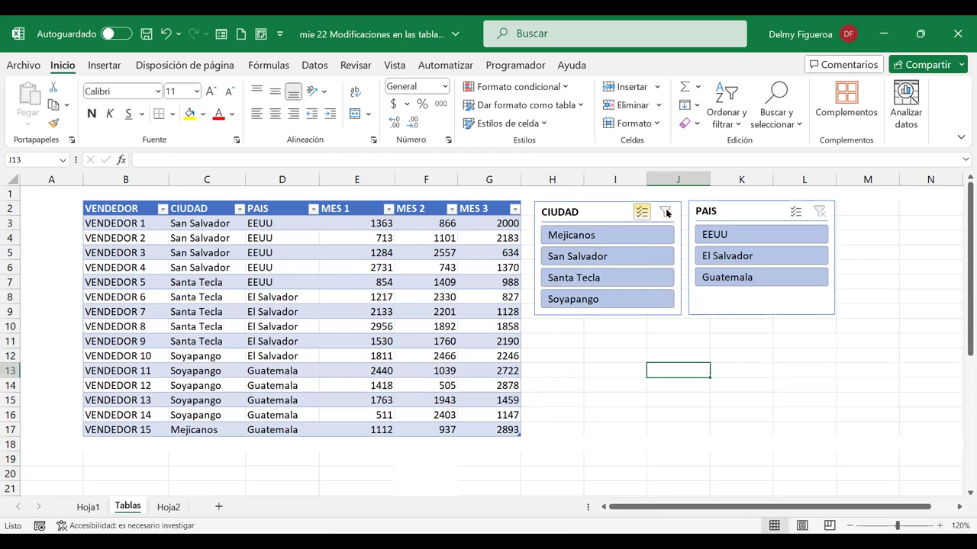
{"action": "left_click", "coordinate": [621, 277]}
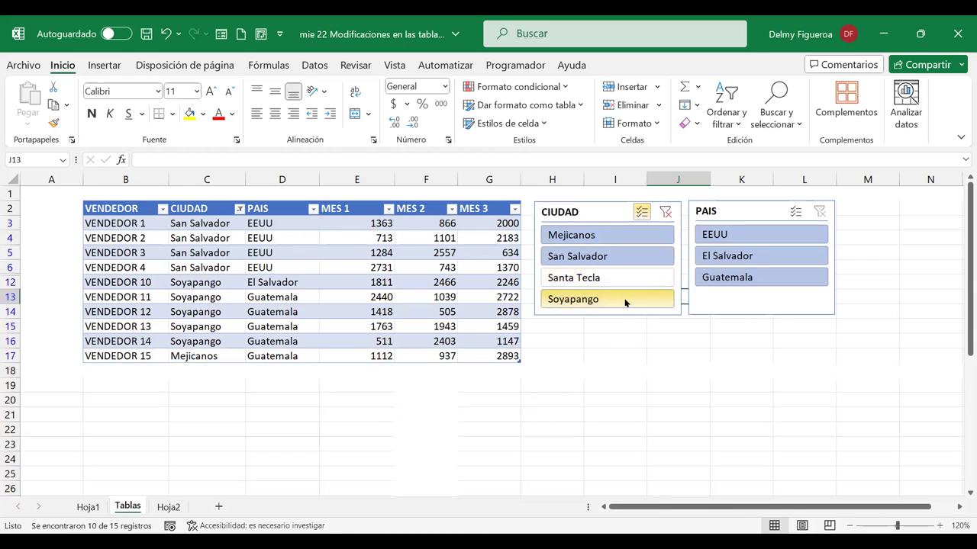
{"action": "left_click", "coordinate": [600, 256]}
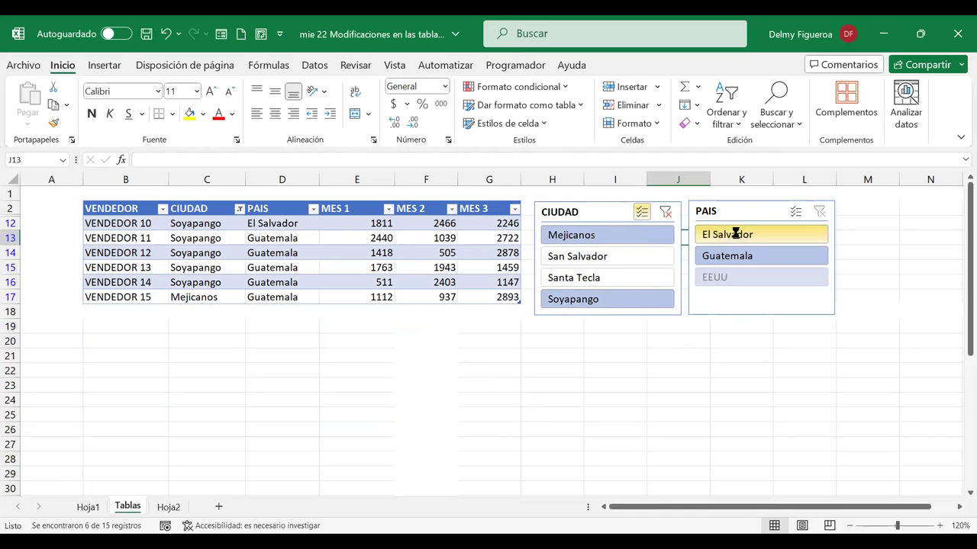
Step: Filter PAIS to El Salvador, then clear both slicer filters and turn off multi-select
{"action": "left_click", "coordinate": [736, 235]}
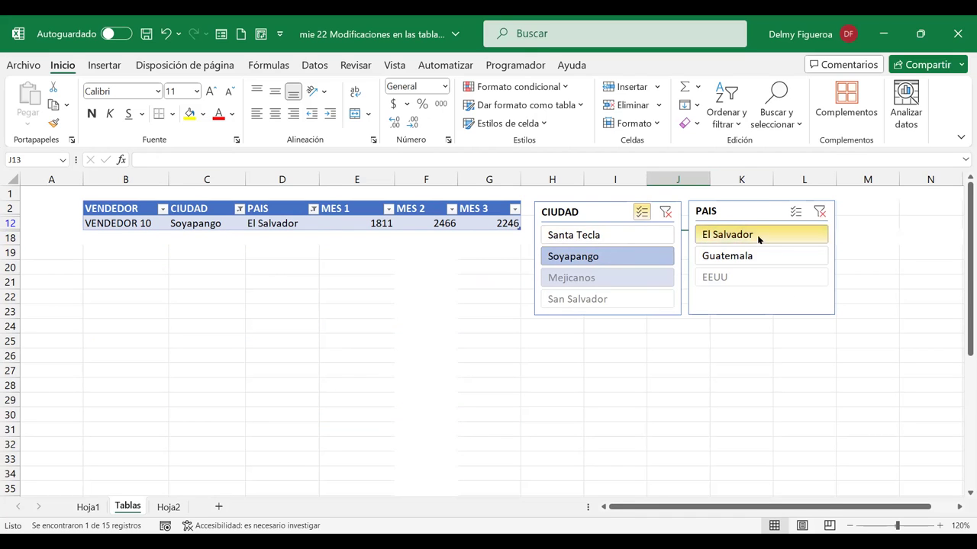
{"action": "left_click", "coordinate": [666, 212]}
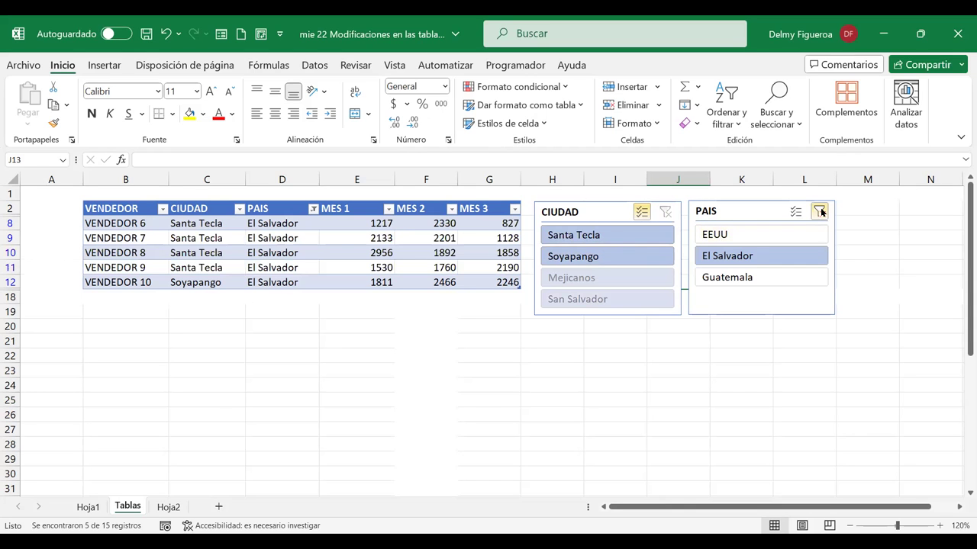
{"action": "left_click", "coordinate": [818, 211]}
{"action": "left_click", "coordinate": [641, 211]}
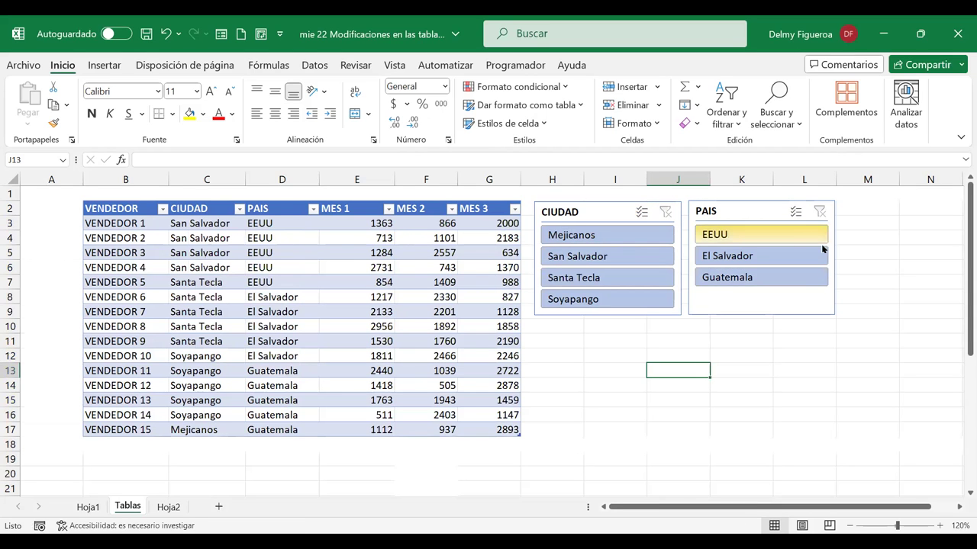
{"action": "left_click", "coordinate": [786, 308]}
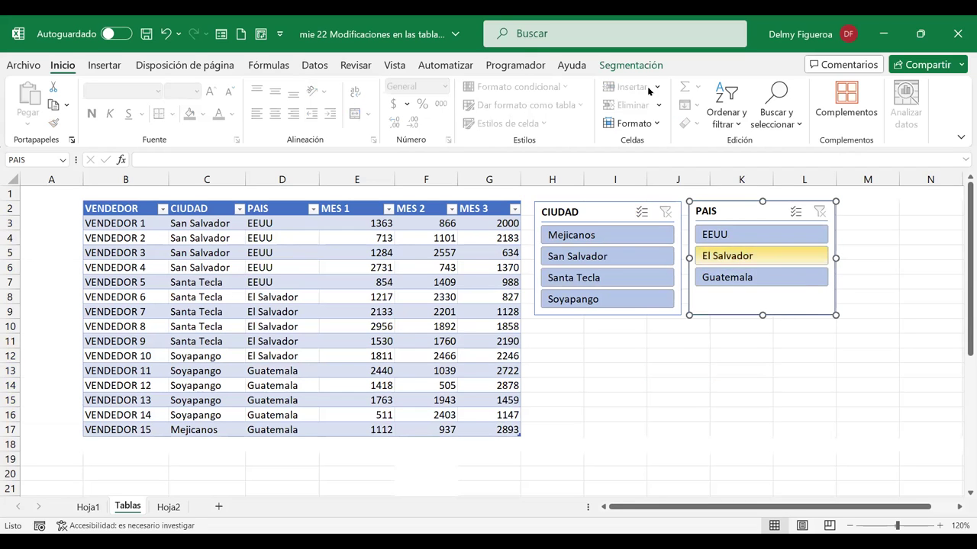
Step: Apply a dark blue Oscuro slicer style to the PAIS slicer
{"action": "left_click", "coordinate": [639, 66]}
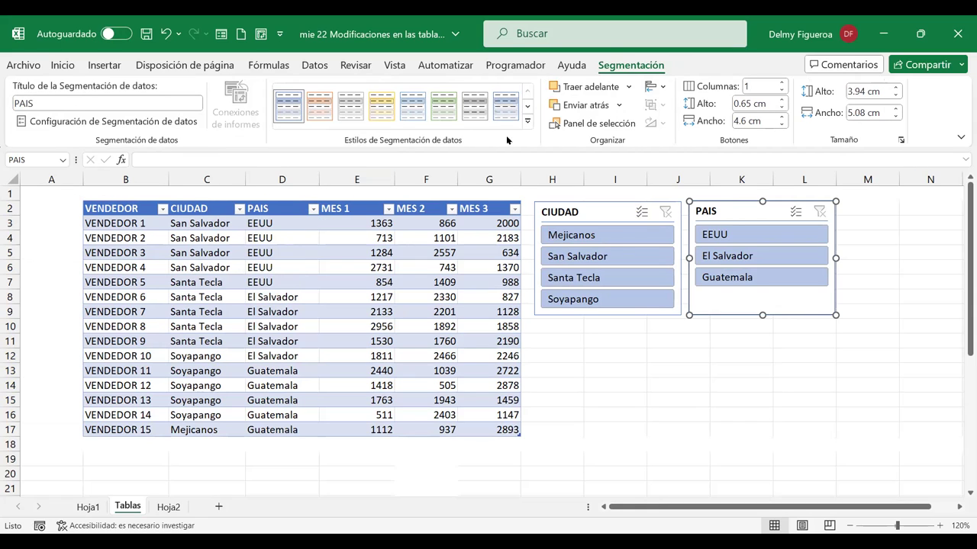
{"action": "left_click", "coordinate": [528, 126]}
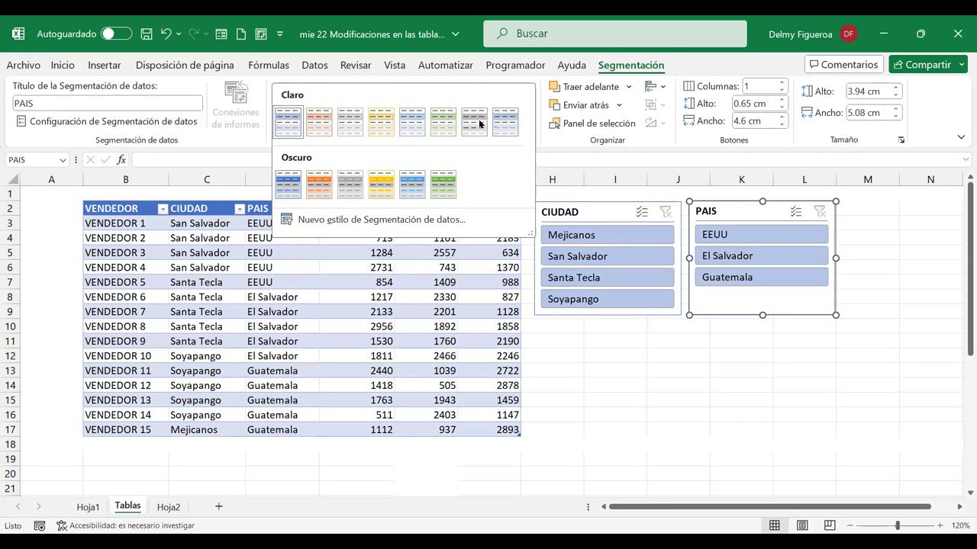
{"action": "left_click", "coordinate": [290, 177]}
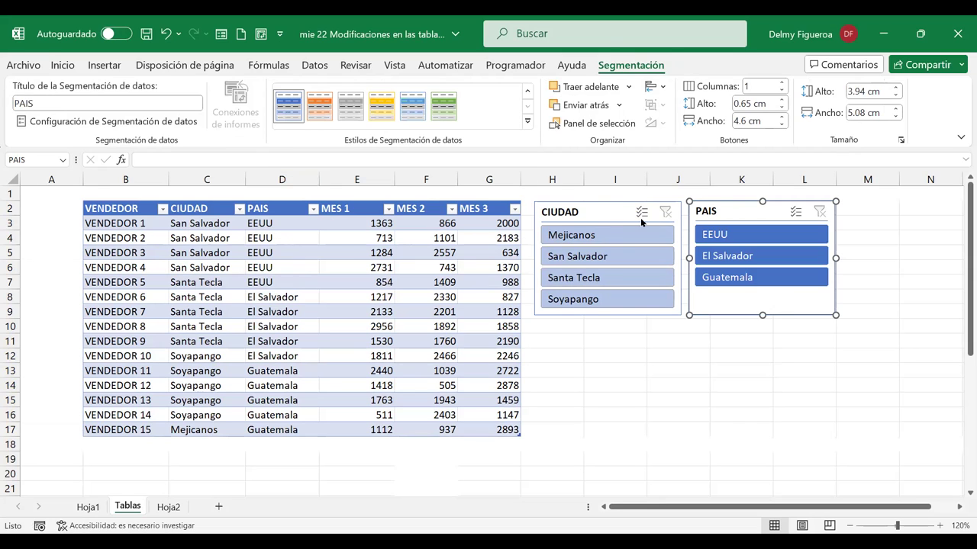
Step: Try several styles on the CIUDAD slicer, settling on the yellow one
{"action": "left_click", "coordinate": [592, 208]}
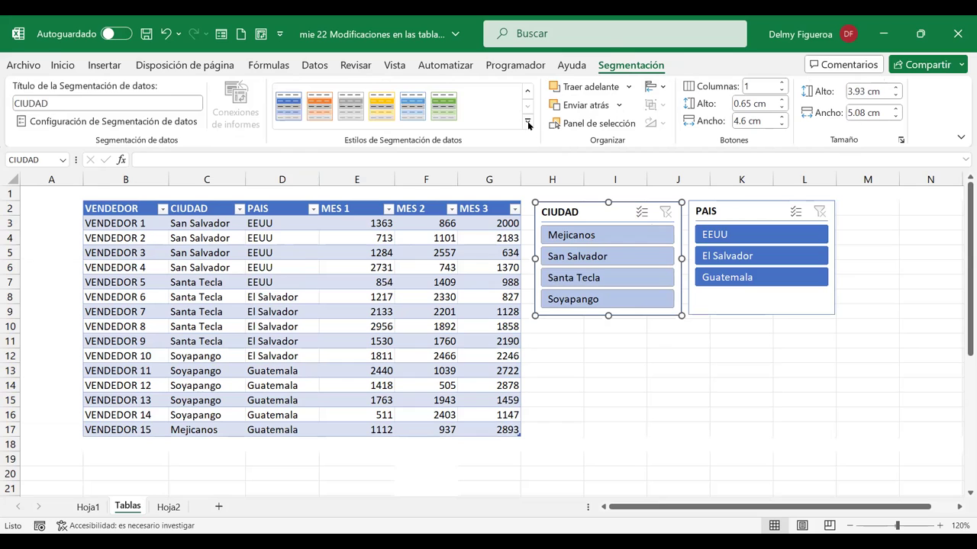
{"action": "left_click", "coordinate": [528, 124]}
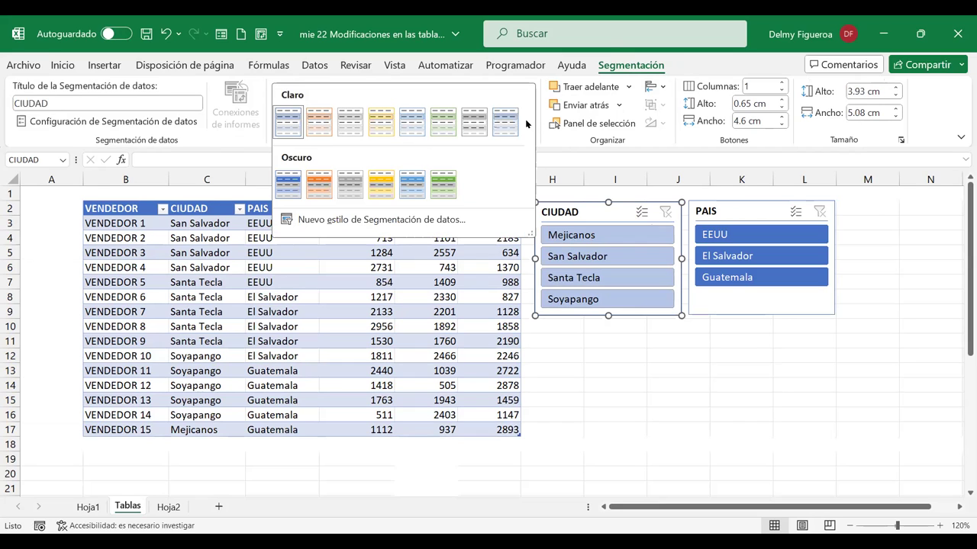
{"action": "left_click", "coordinate": [499, 126]}
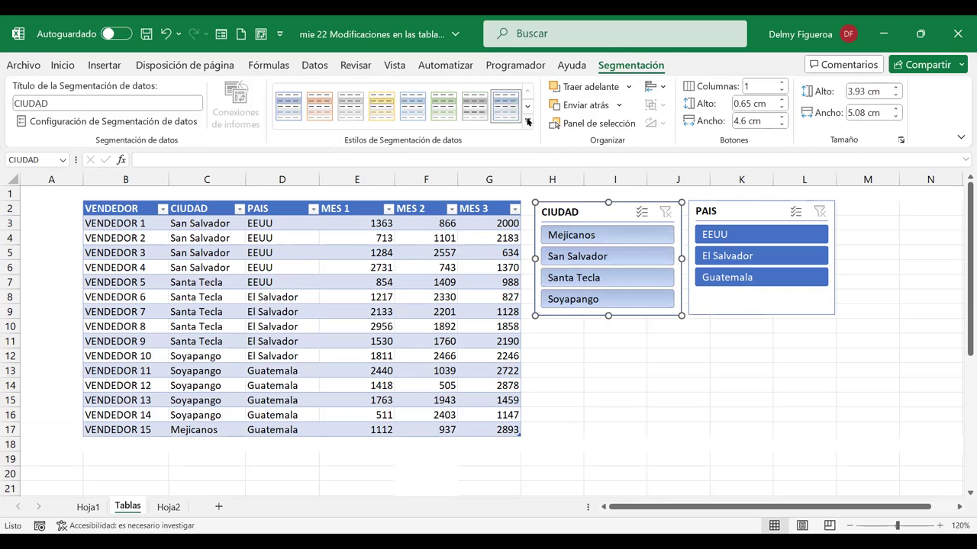
{"action": "left_click", "coordinate": [528, 122]}
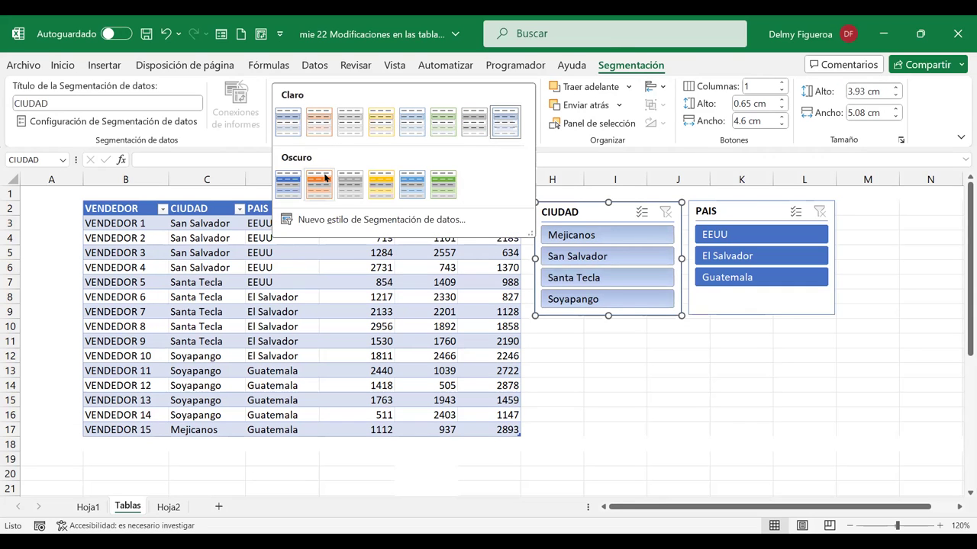
{"action": "left_click", "coordinate": [325, 177]}
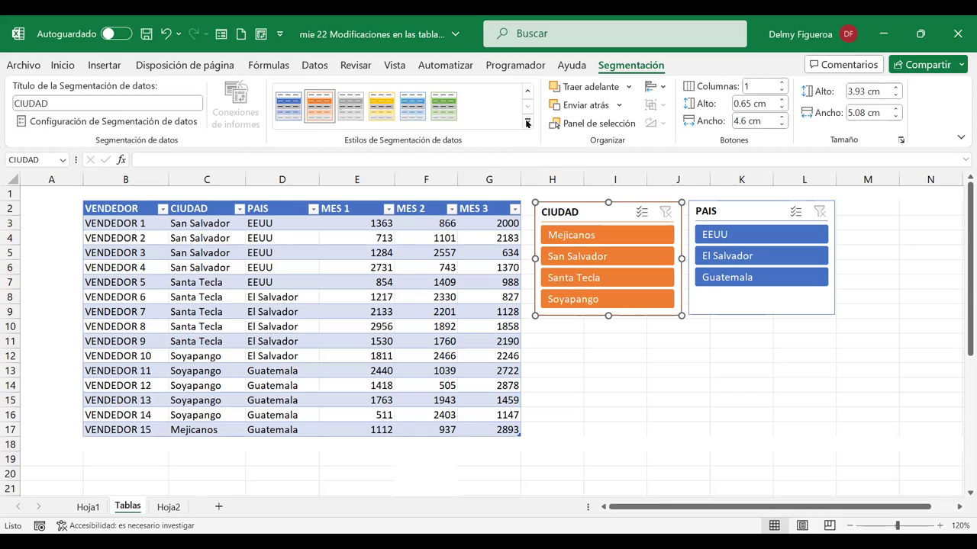
{"action": "left_click", "coordinate": [381, 106]}
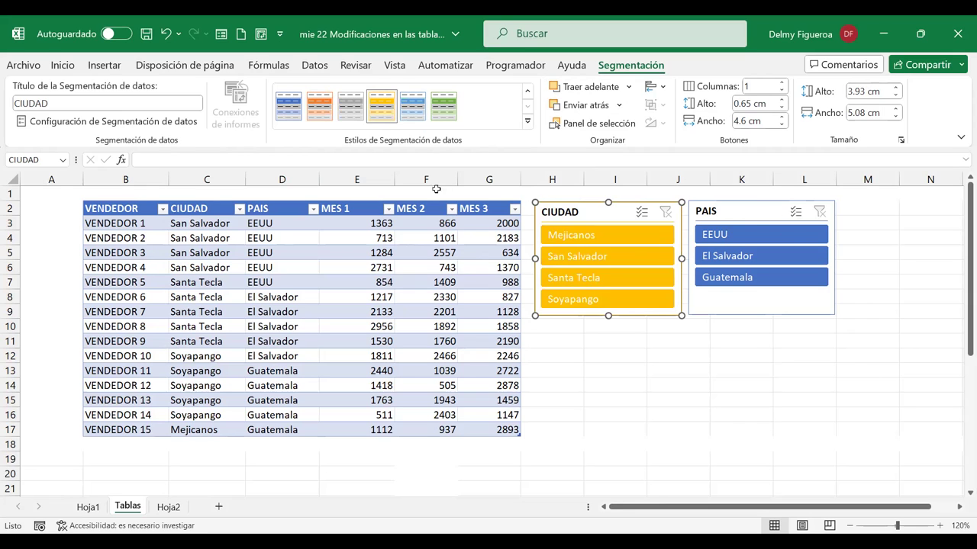
{"action": "left_click", "coordinate": [44, 198]}
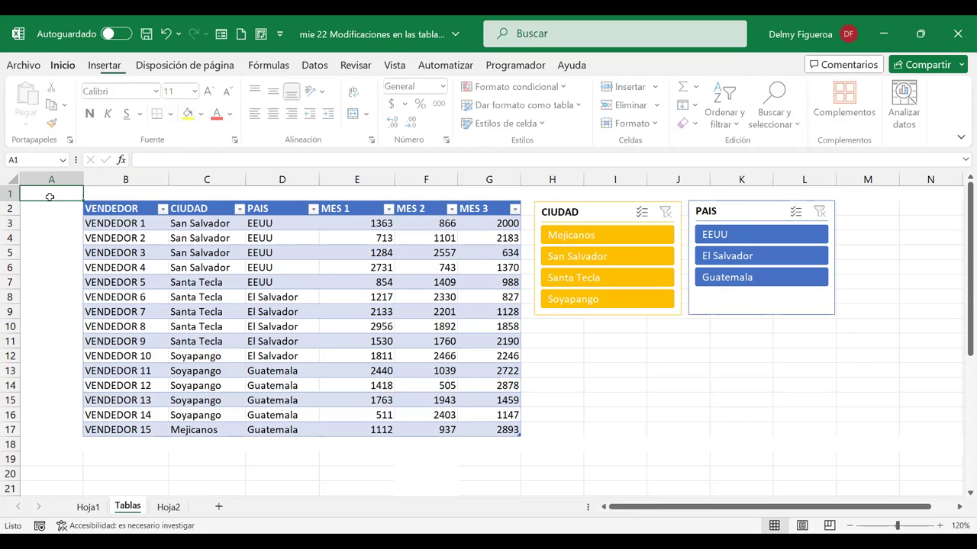
Step: Insert blank rows above row 1 of the Tablas sheet, repeating the insertion with F4
{"action": "left_click", "coordinate": [10, 194]}
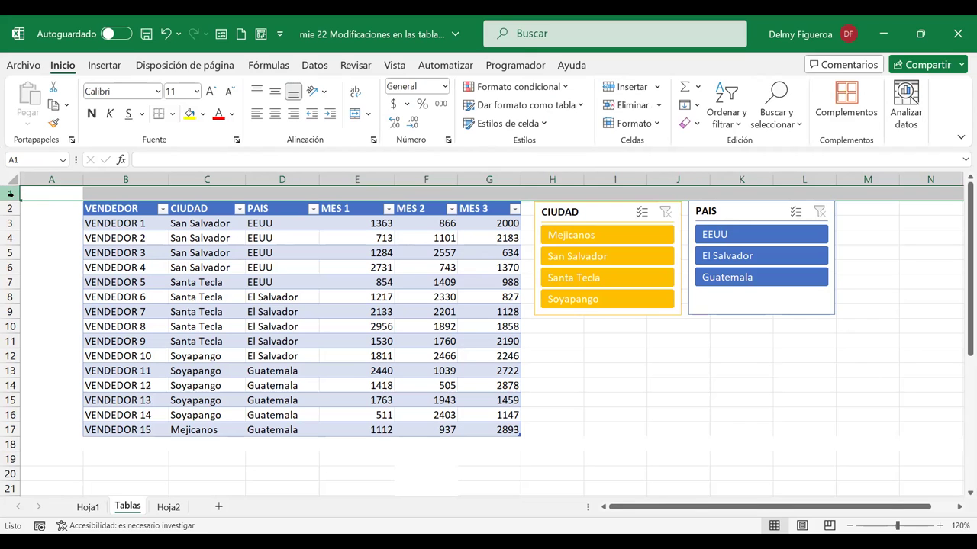
{"action": "right_click", "coordinate": [20, 197]}
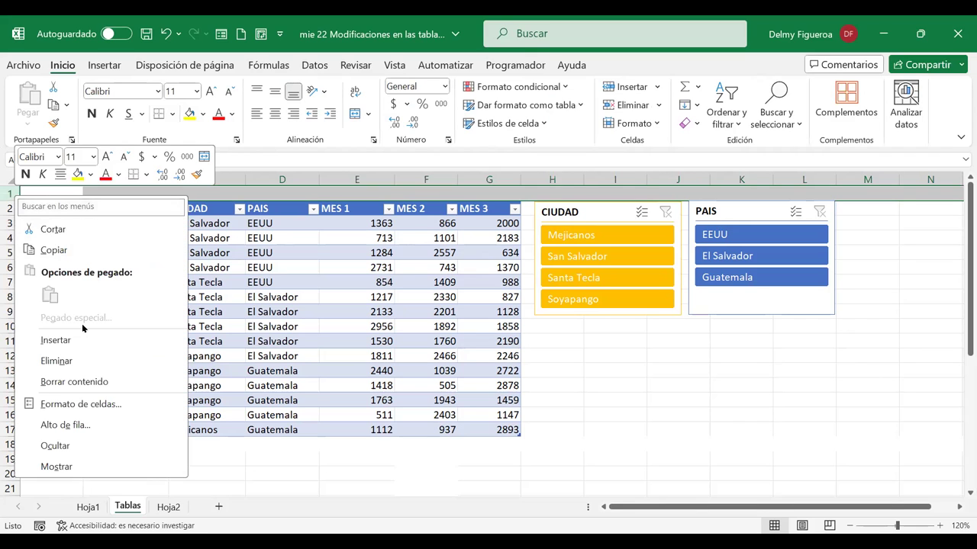
{"action": "left_click", "coordinate": [79, 334]}
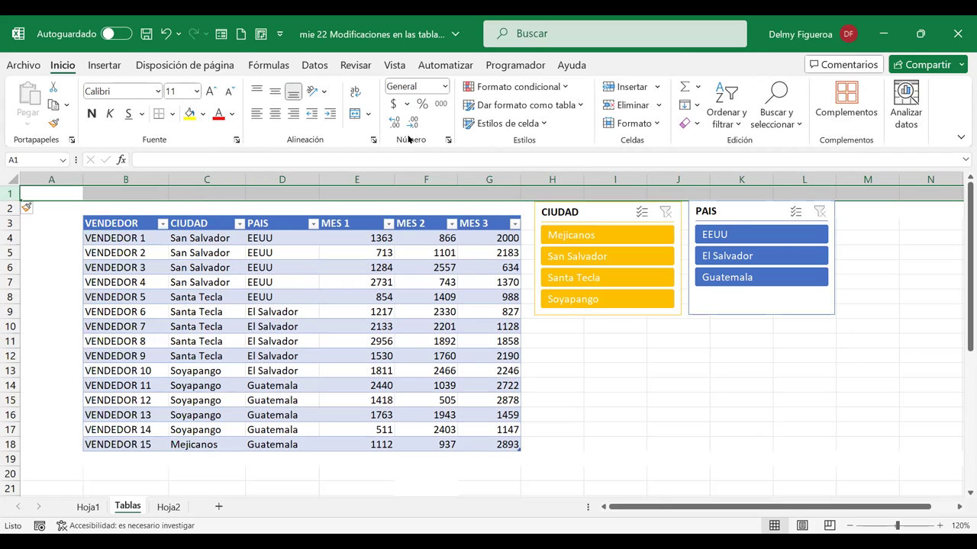
{"action": "key", "text": "F4"}
{"action": "key", "text": "F4"}
{"action": "key", "text": "F4"}
{"action": "key", "text": "F4"}
{"action": "key", "text": "F4"}
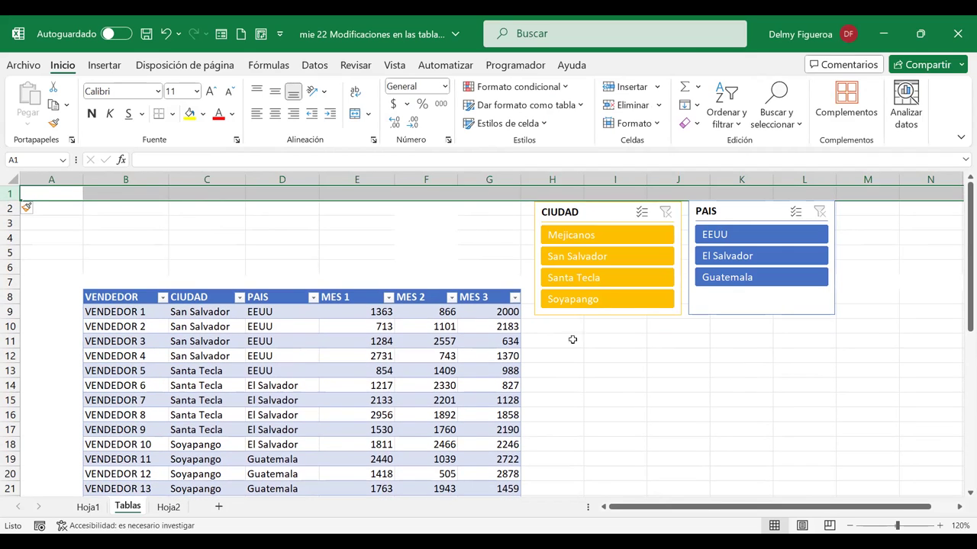
Step: Lay out CIUDAD's four cities in one row above the table, with PAIS moved beside it
{"action": "left_click", "coordinate": [609, 213]}
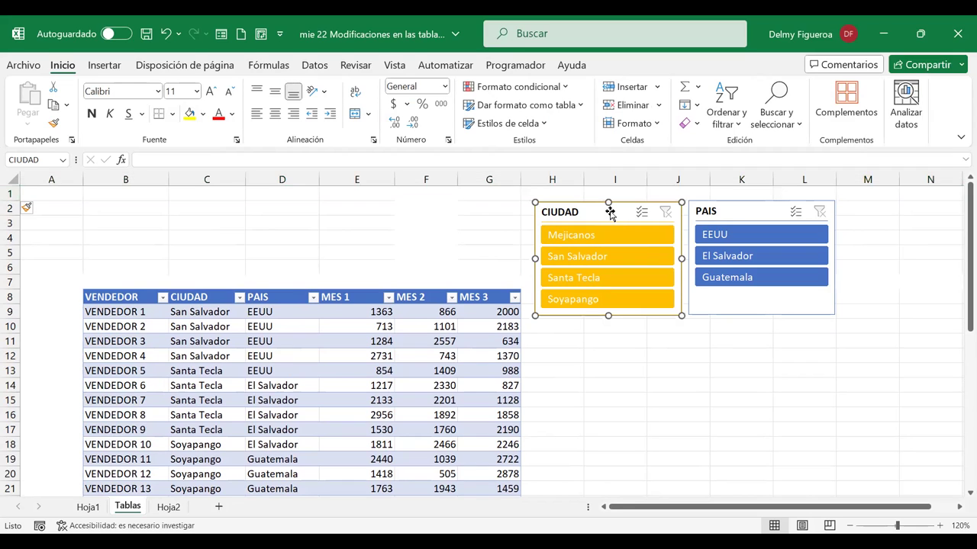
{"action": "left_click", "coordinate": [636, 65]}
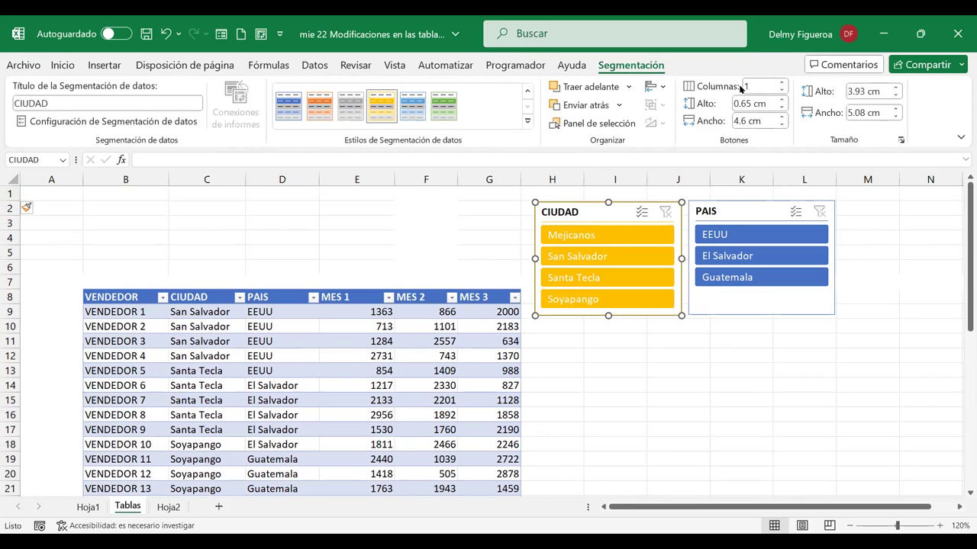
{"action": "left_click", "coordinate": [781, 82]}
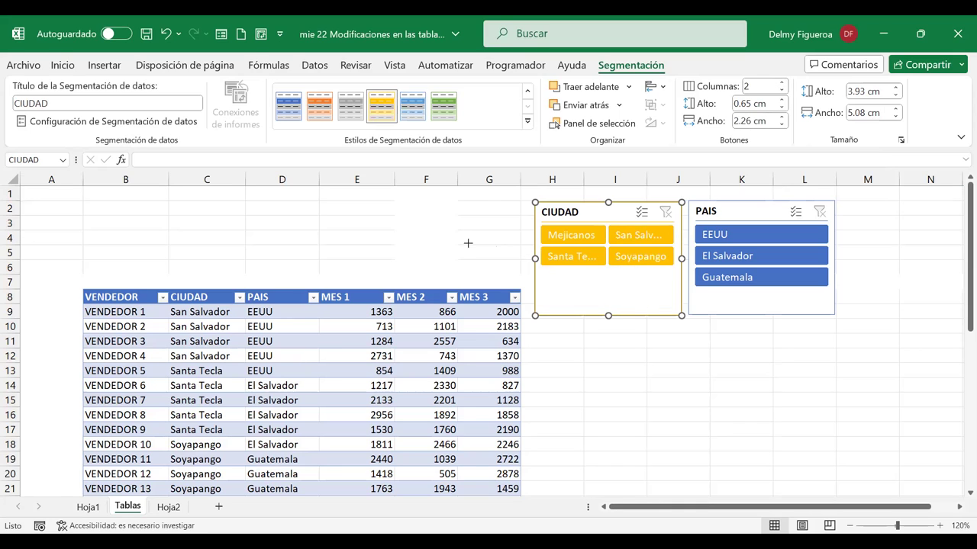
{"action": "left_click_drag", "start_coordinate": [535, 256], "coordinate": [466, 256]}
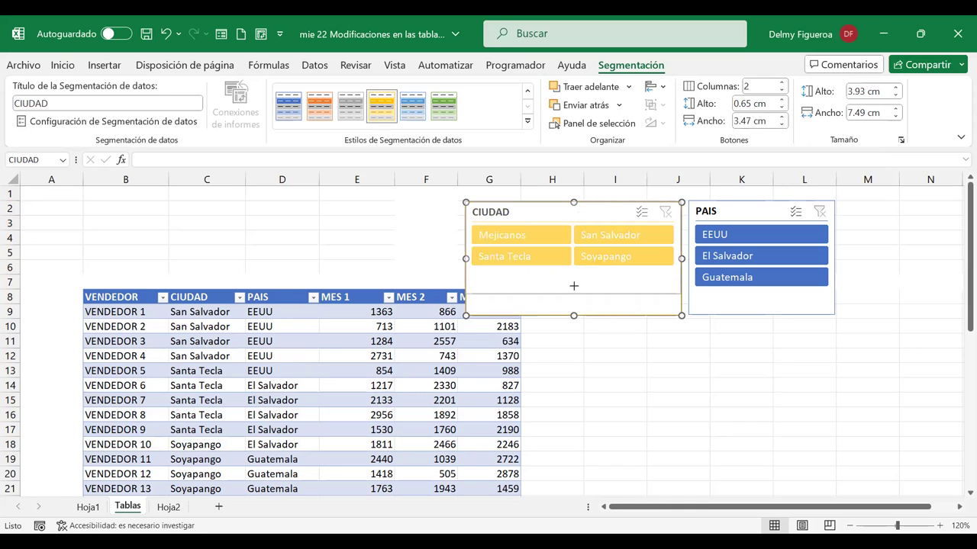
{"action": "left_click_drag", "start_coordinate": [573, 315], "coordinate": [574, 274]}
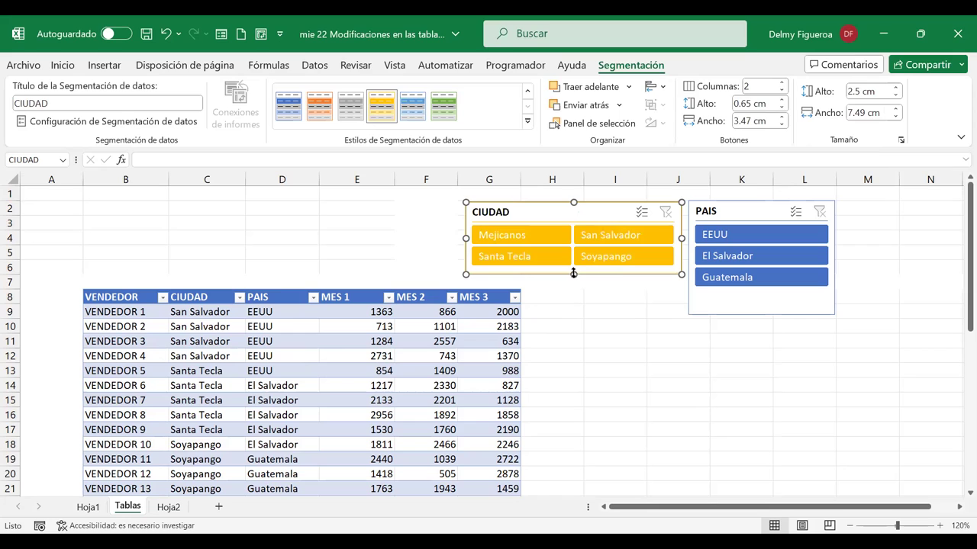
{"action": "left_click", "coordinate": [781, 82]}
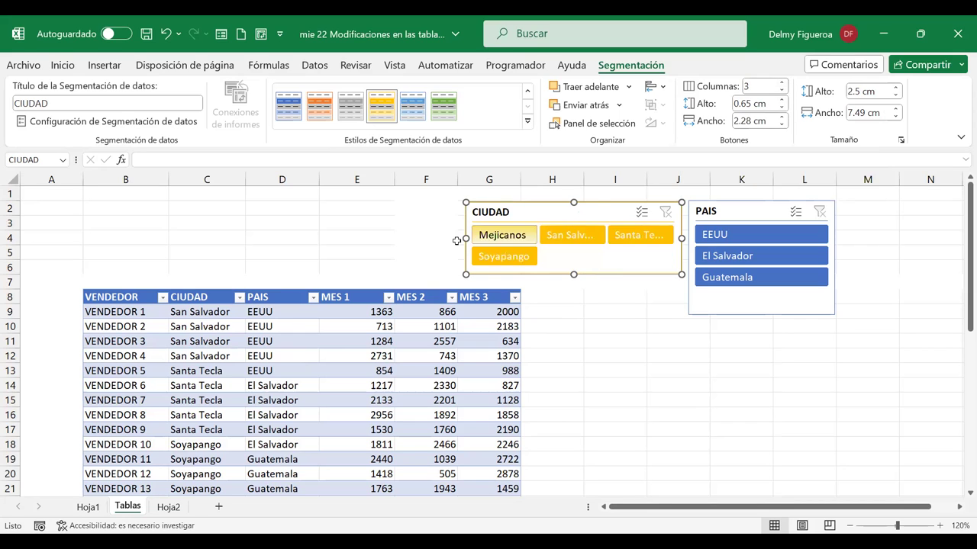
{"action": "left_click_drag", "start_coordinate": [465, 238], "coordinate": [358, 236]}
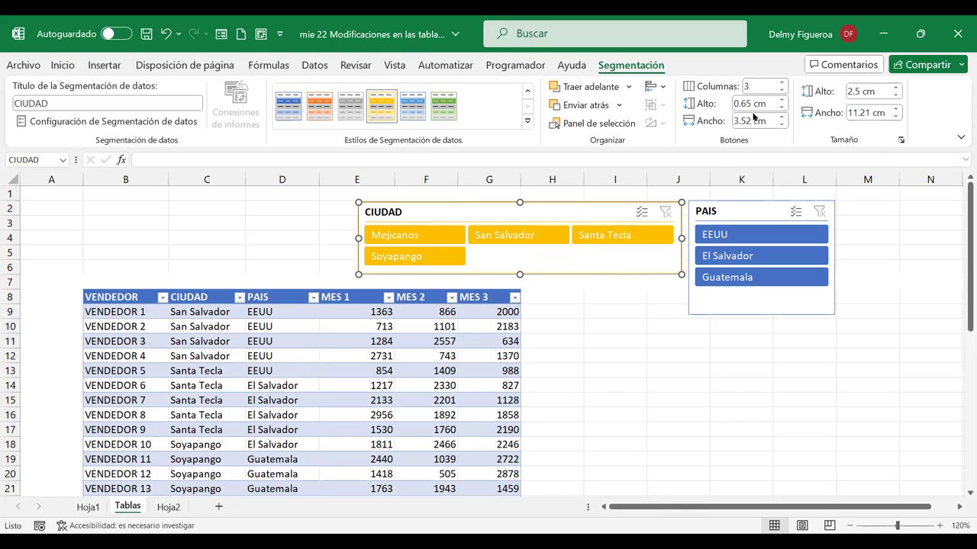
{"action": "left_click", "coordinate": [783, 83]}
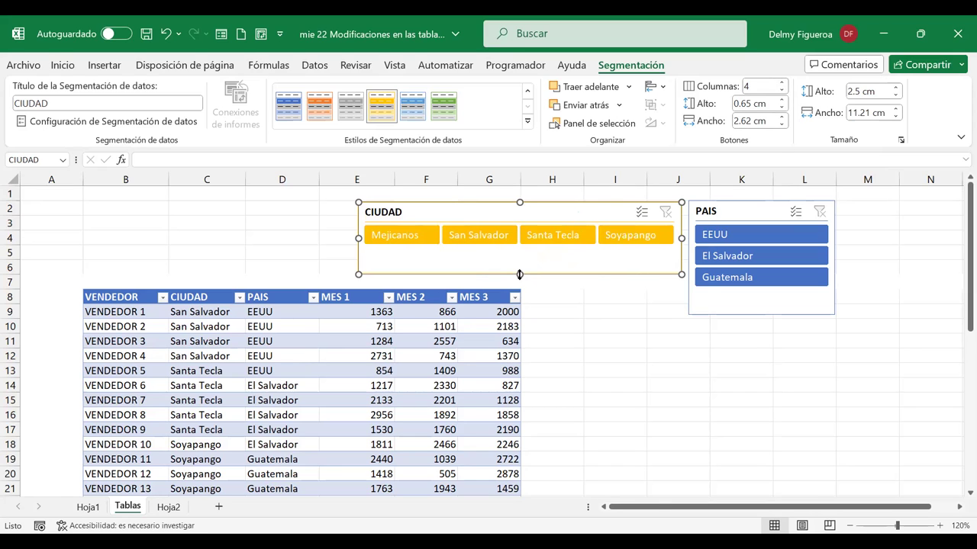
{"action": "left_click_drag", "start_coordinate": [520, 274], "coordinate": [519, 252]}
{"action": "mouse_move", "coordinate": [531, 208]}
{"action": "left_mouse_down"}
{"action": "mouse_move", "coordinate": [277, 209]}
{"action": "mouse_move", "coordinate": [268, 197]}
{"action": "left_mouse_up"}
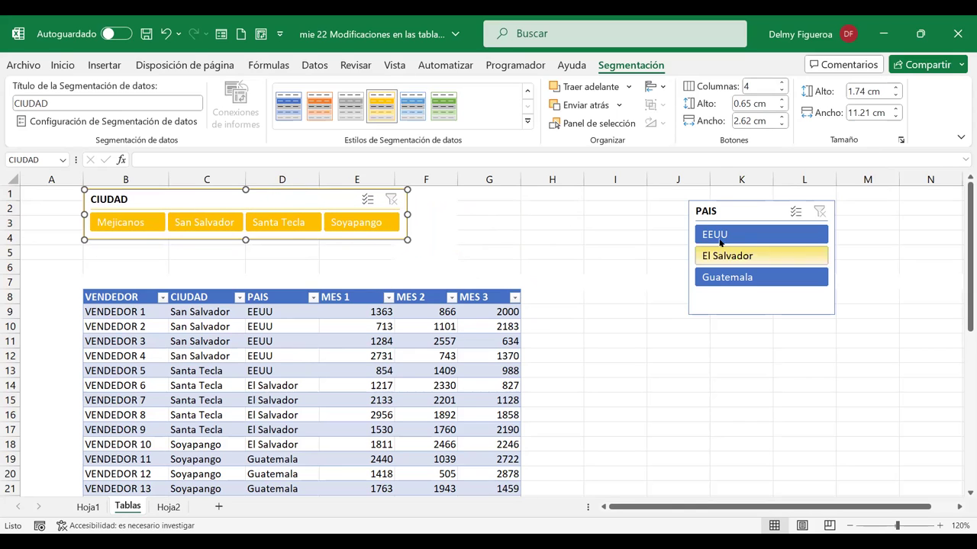
{"action": "left_click_drag", "start_coordinate": [726, 211], "coordinate": [450, 200]}
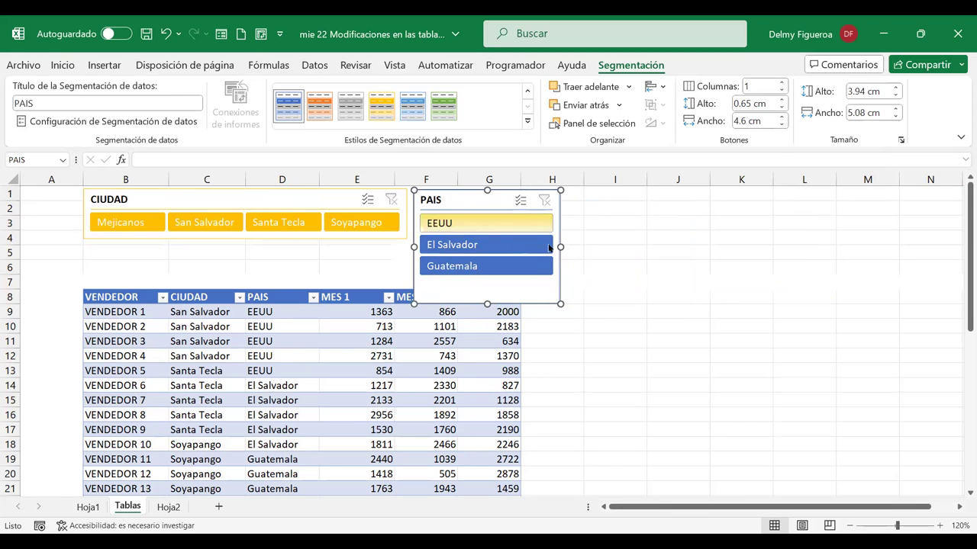
Step: Set the PAIS slicer to 3 columns, shorten it to one row, and place it under CIUDAD
{"action": "left_click", "coordinate": [782, 83]}
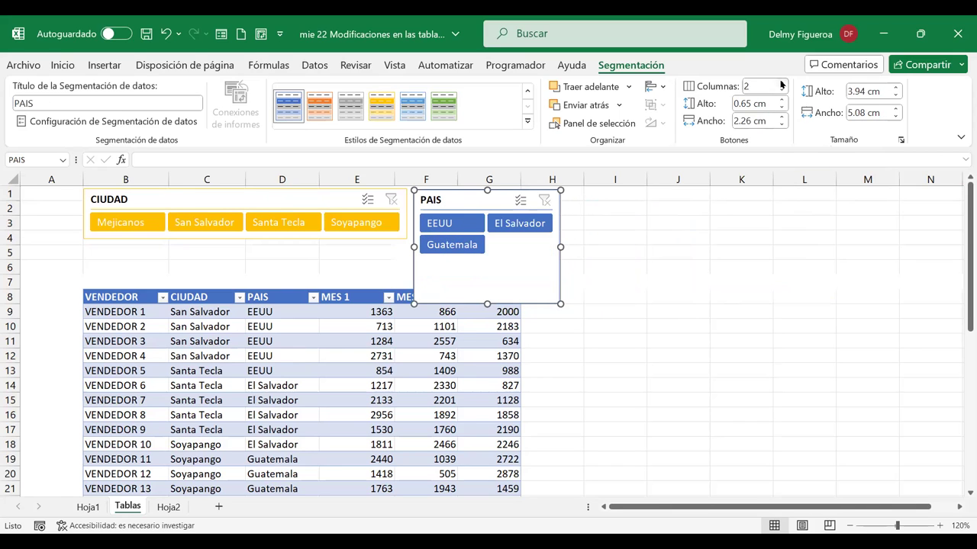
{"action": "left_click", "coordinate": [782, 84]}
{"action": "left_click_drag", "start_coordinate": [488, 304], "coordinate": [488, 243]}
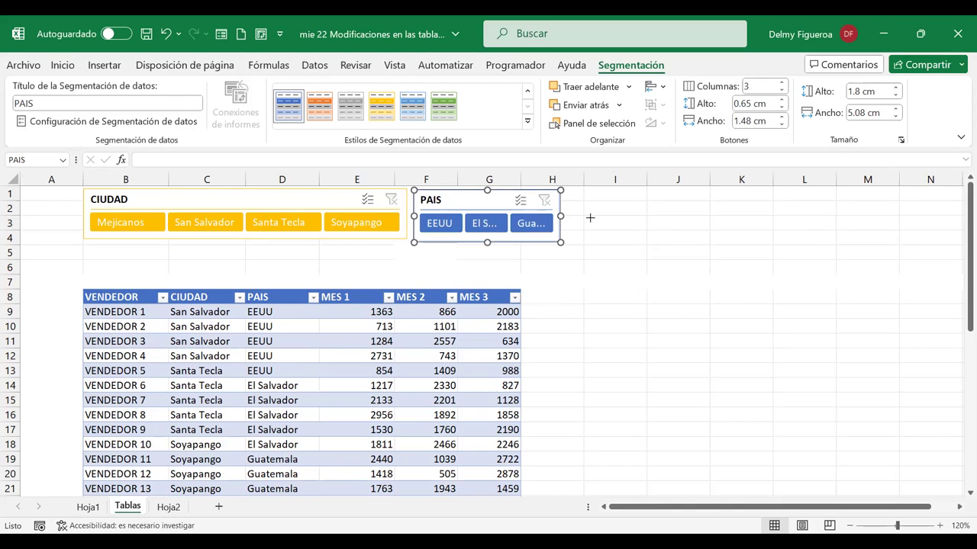
{"action": "left_click_drag", "start_coordinate": [560, 217], "coordinate": [637, 217]}
{"action": "left_click_drag", "start_coordinate": [455, 199], "coordinate": [218, 250]}
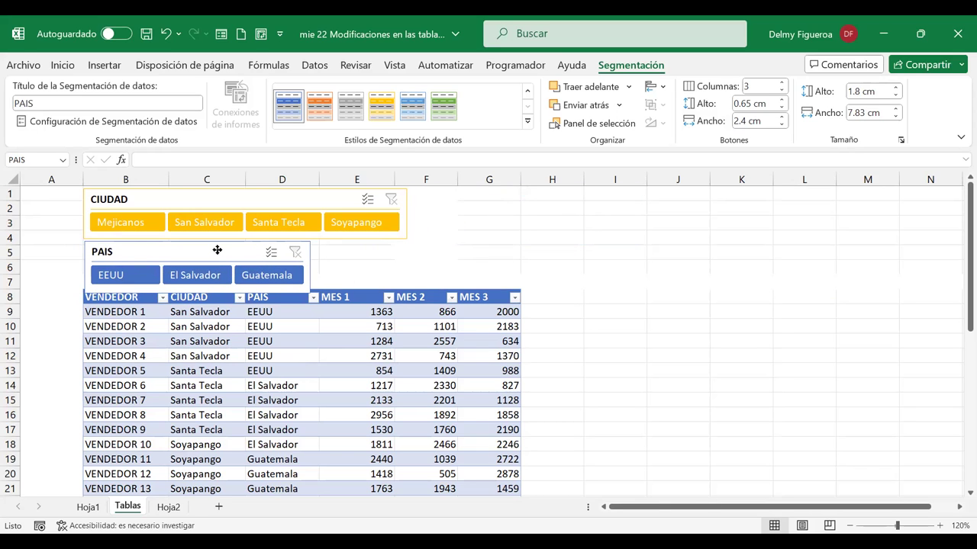
{"action": "left_click", "coordinate": [217, 250]}
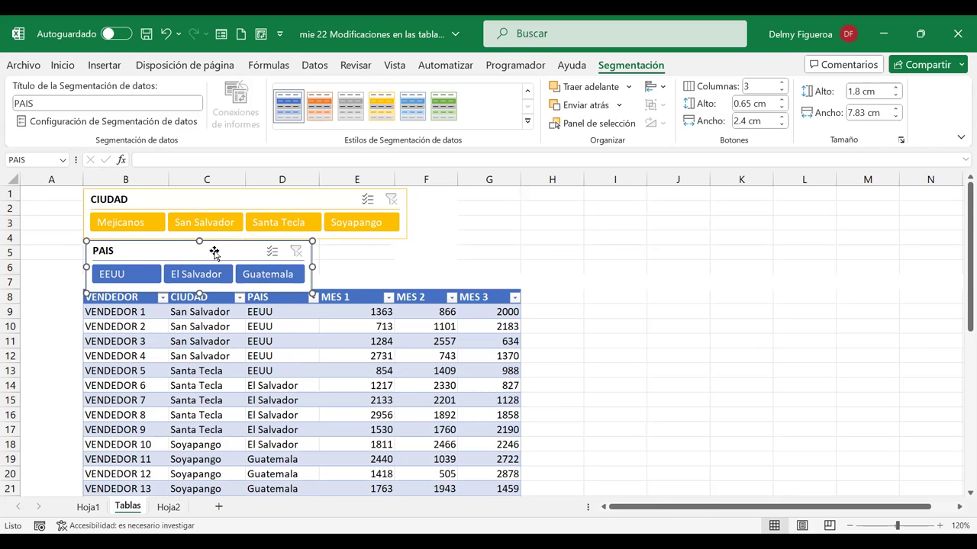
{"action": "left_click", "coordinate": [488, 258]}
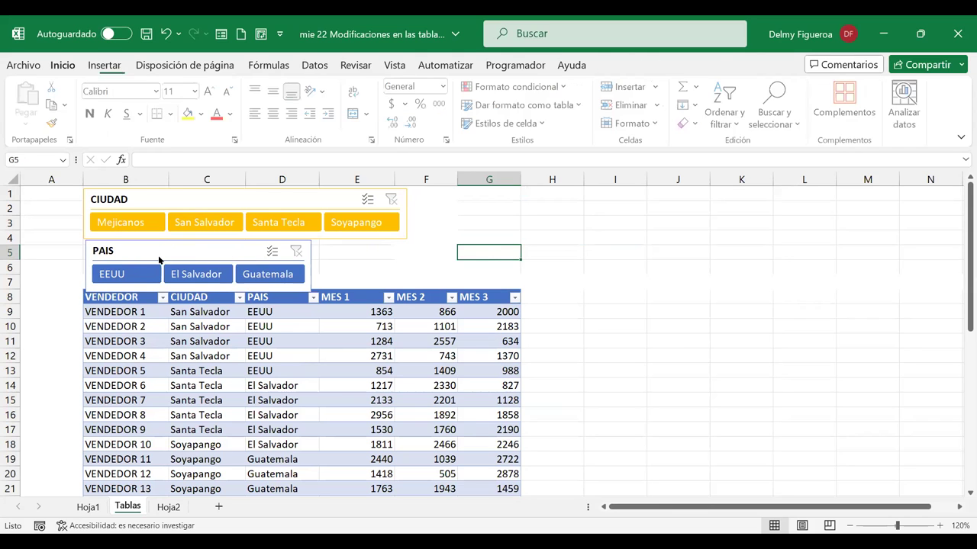
Step: Insert rows at row 5 so the table starts at row 10, and nudge PAIS lower
{"action": "left_click", "coordinate": [11, 251]}
{"action": "right_click", "coordinate": [10, 251]}
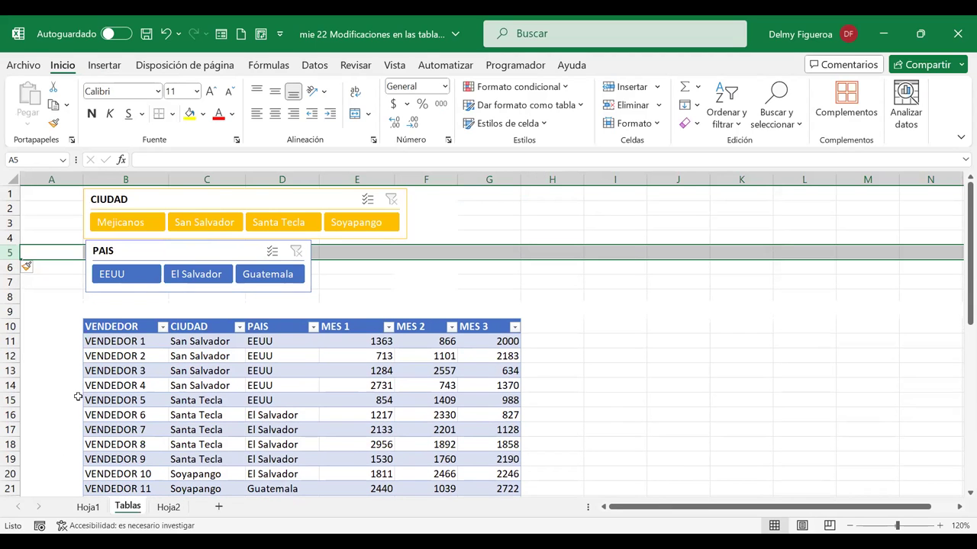
{"action": "left_click", "coordinate": [442, 279]}
{"action": "left_click_drag", "start_coordinate": [176, 246], "coordinate": [176, 250]}
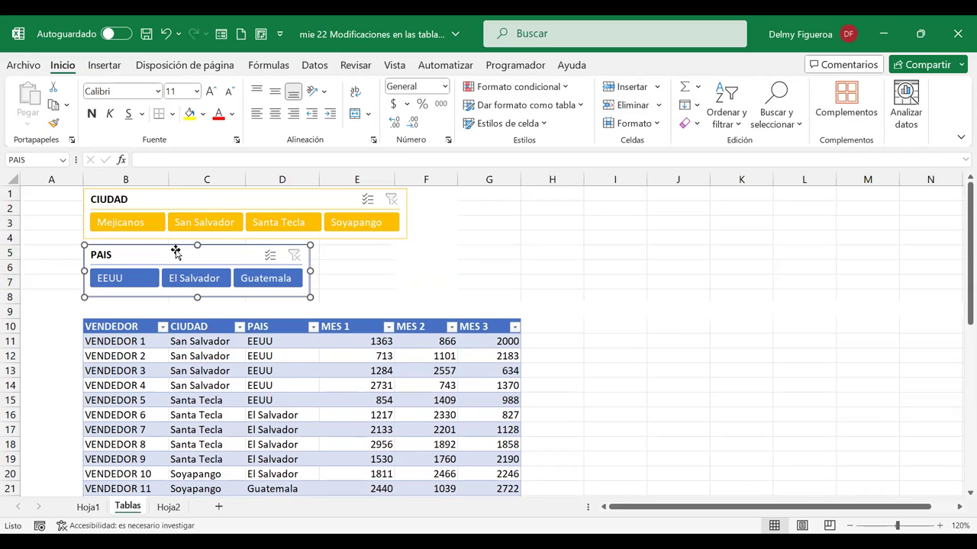
{"action": "left_click", "coordinate": [513, 238]}
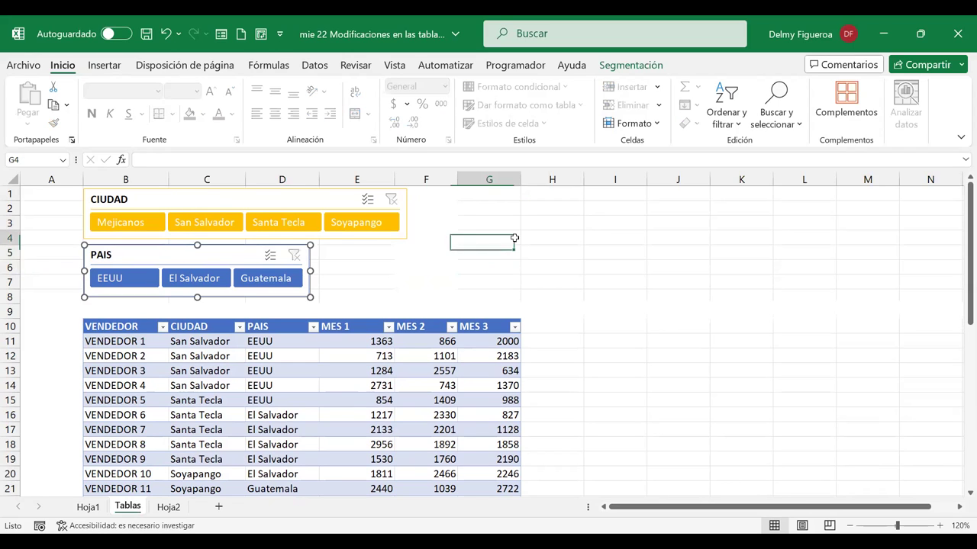
{"action": "left_click", "coordinate": [190, 221]}
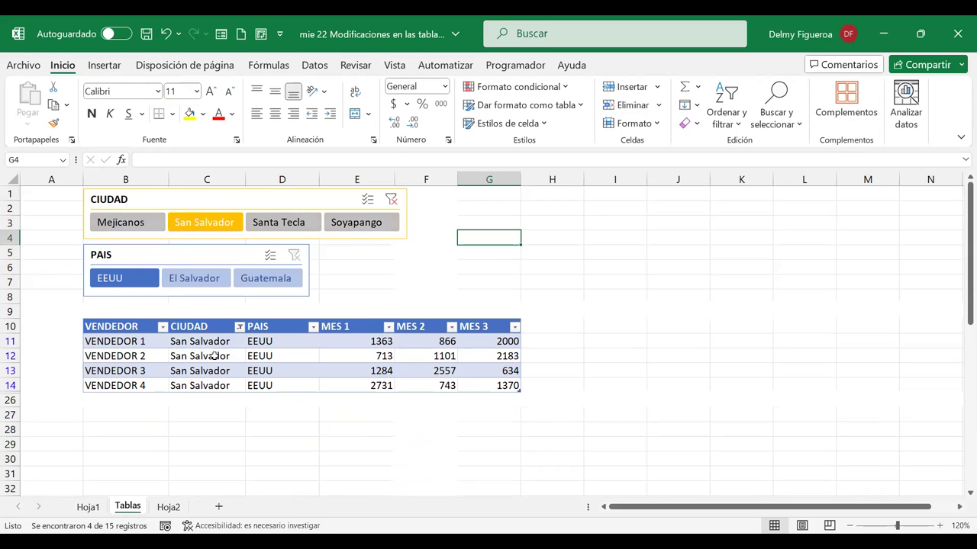
{"action": "left_click", "coordinate": [282, 278]}
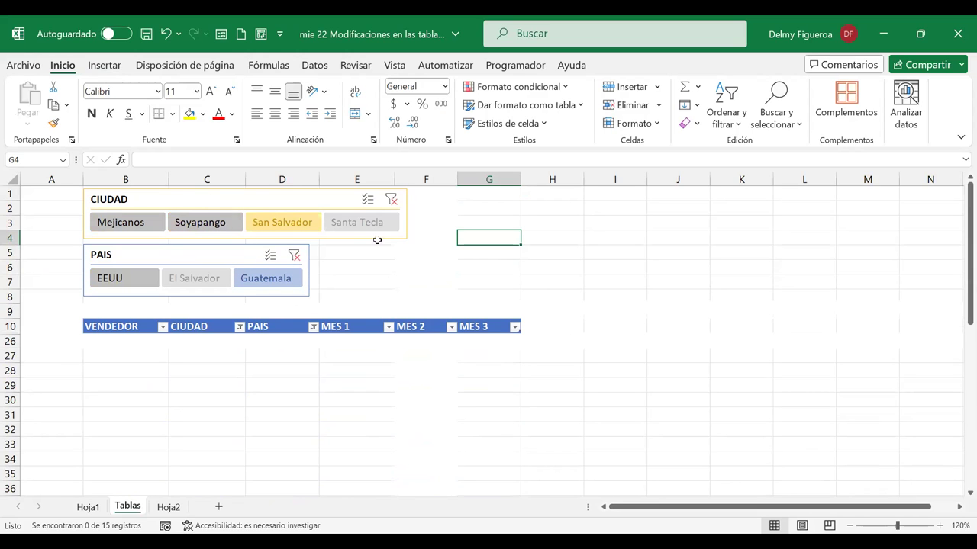
{"action": "left_click", "coordinate": [391, 199]}
{"action": "left_click", "coordinate": [293, 254]}
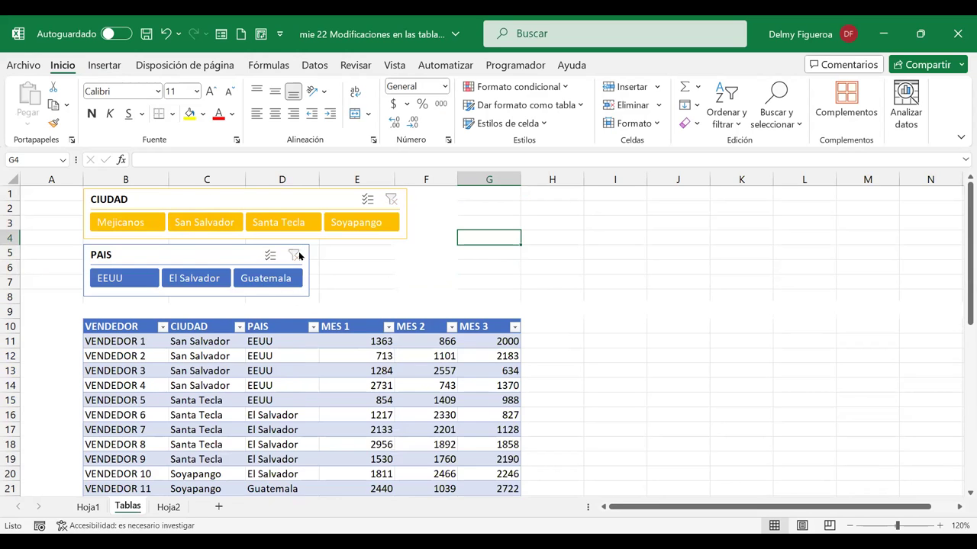
{"action": "left_click", "coordinate": [435, 343]}
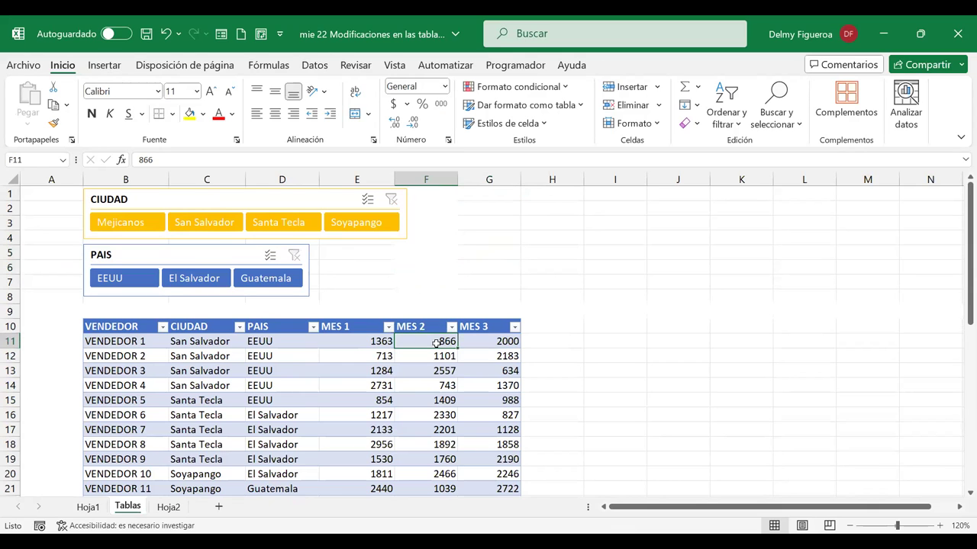
Step: Toggle the table's header row off and on, then enable the Total row summing MES 3 to 26523
{"action": "left_click", "coordinate": [336, 200]}
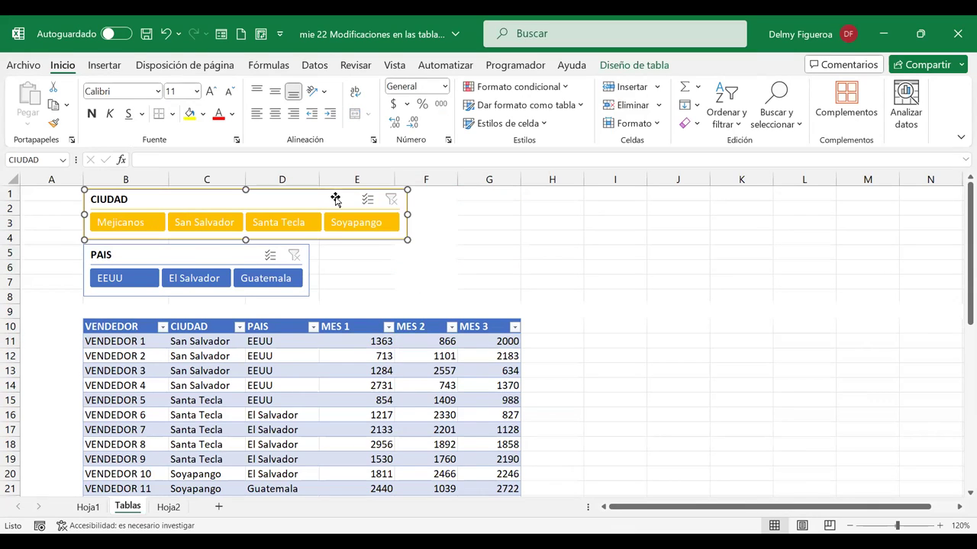
{"action": "left_click", "coordinate": [630, 65]}
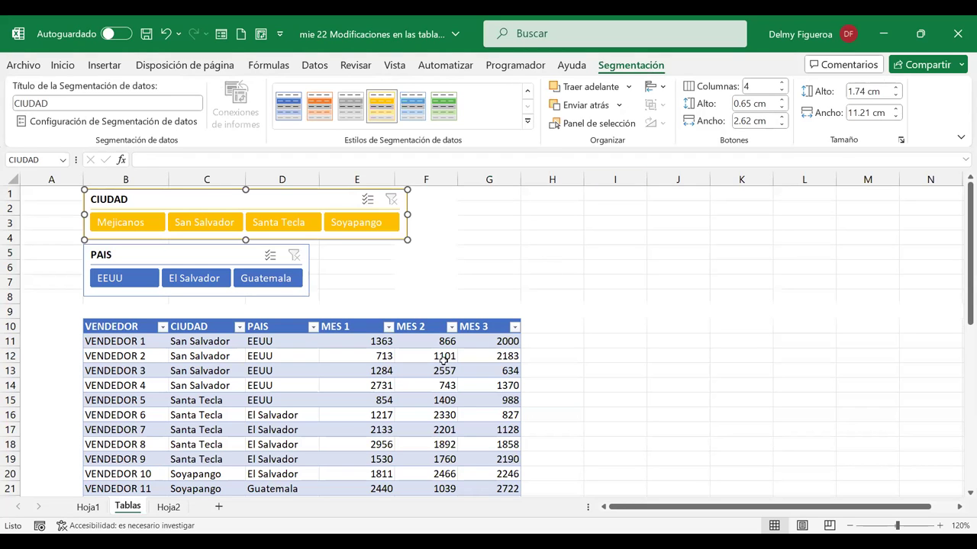
{"action": "left_click", "coordinate": [439, 357]}
{"action": "left_click", "coordinate": [619, 65]}
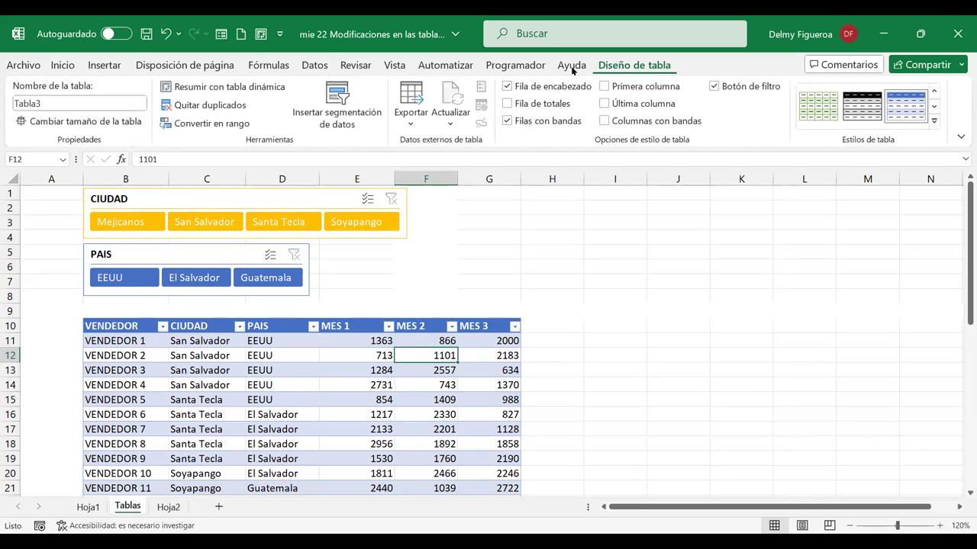
{"action": "left_click", "coordinate": [508, 86]}
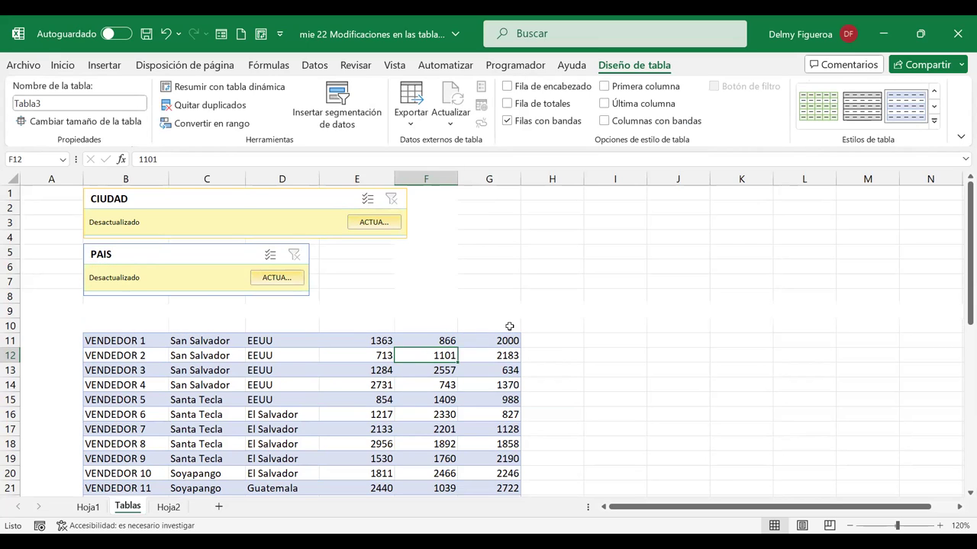
{"action": "left_click", "coordinate": [507, 86]}
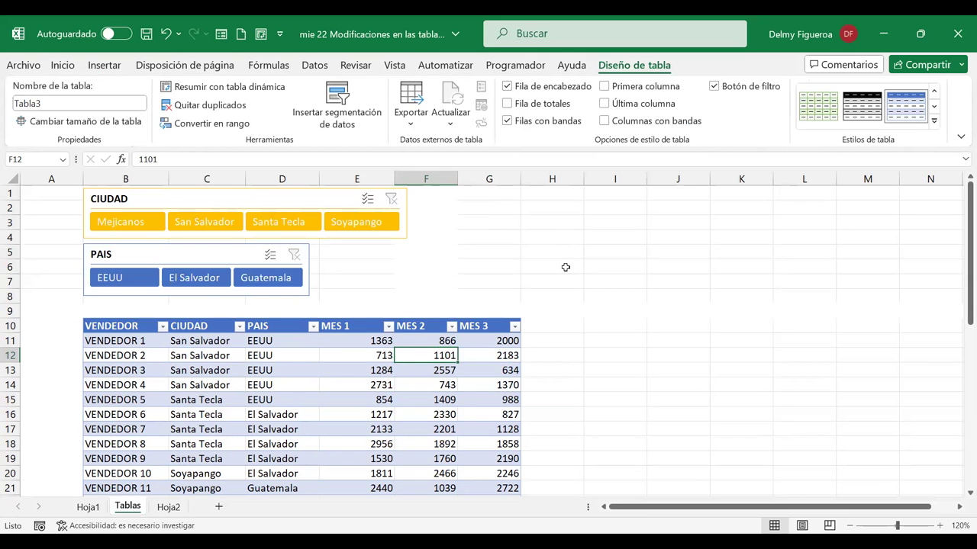
{"action": "scroll", "coordinate": [567, 264], "scroll_direction": "down", "scroll_amount": 1}
{"action": "scroll", "coordinate": [565, 267], "scroll_direction": "down", "scroll_amount": 1}
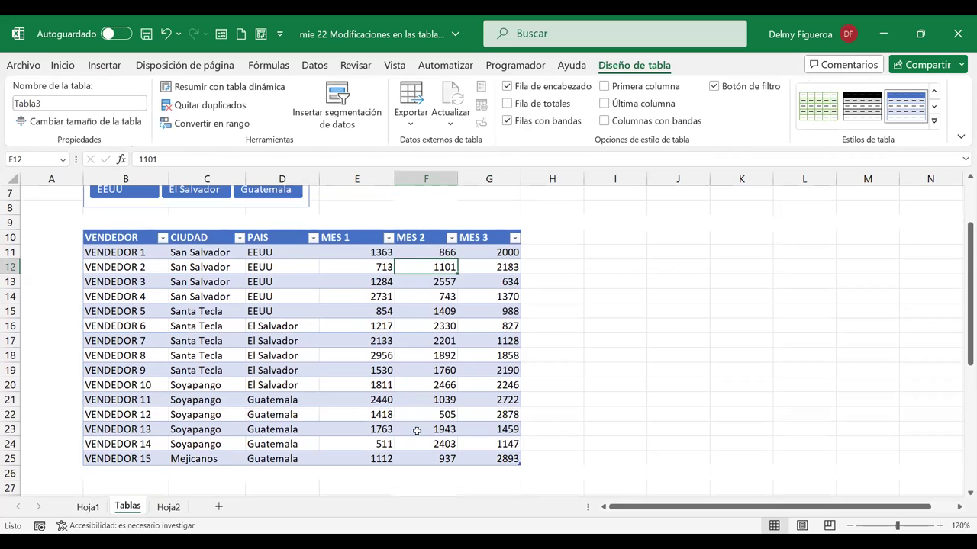
{"action": "left_click", "coordinate": [507, 103]}
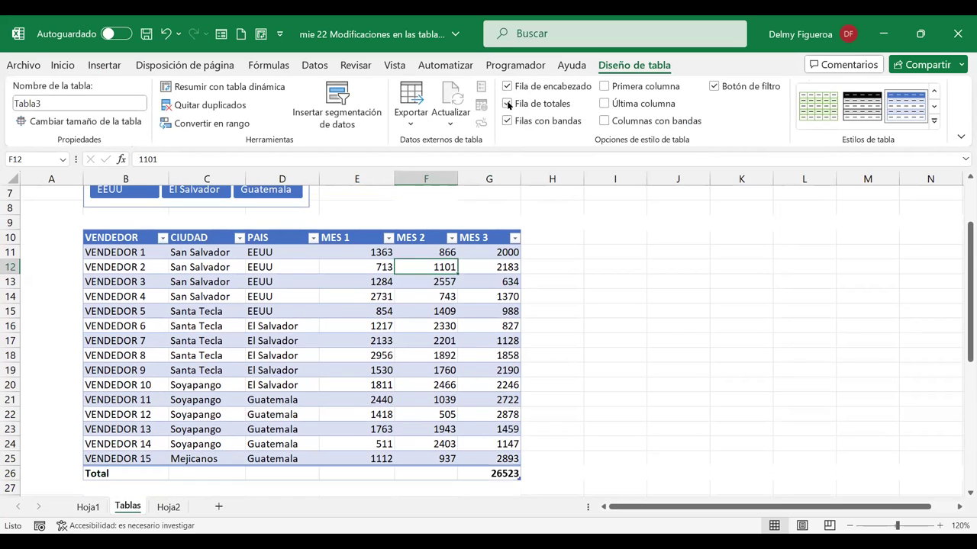
{"action": "left_click", "coordinate": [496, 473]}
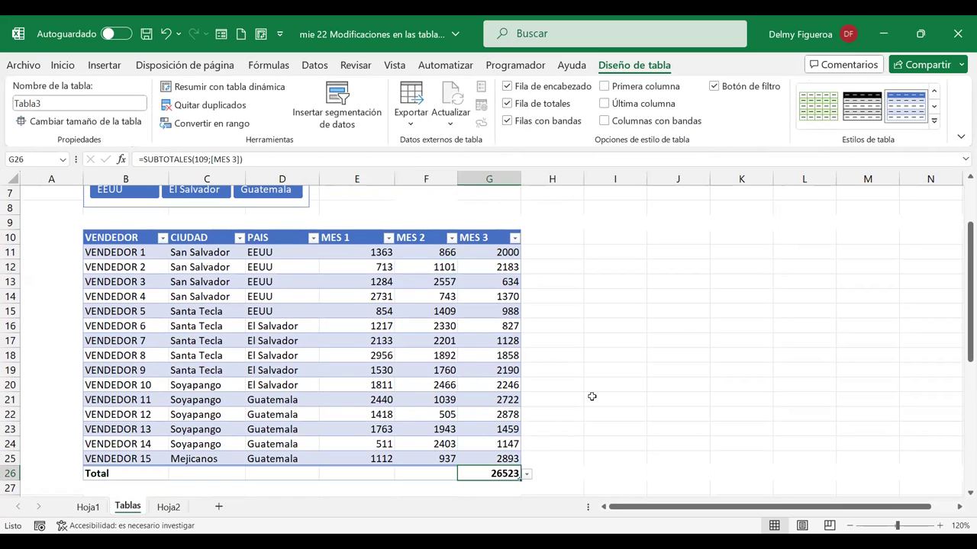
{"action": "scroll", "coordinate": [590, 394], "scroll_direction": "down", "scroll_amount": 1}
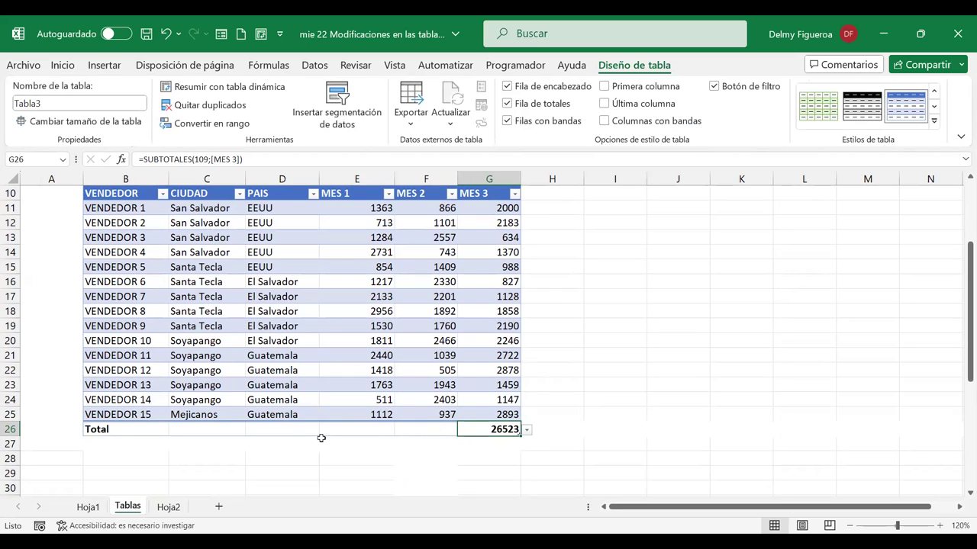
{"action": "left_click", "coordinate": [526, 429]}
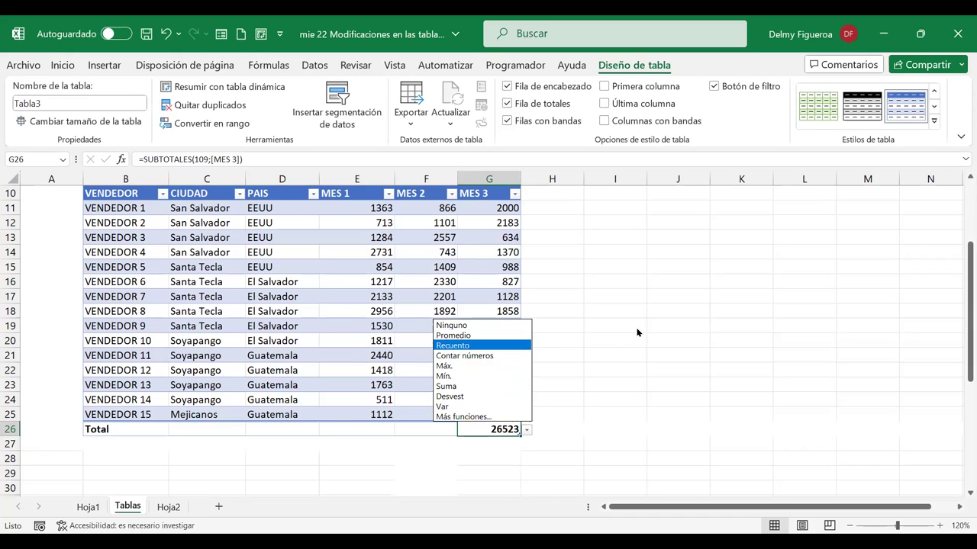
{"action": "key", "text": "Escape"}
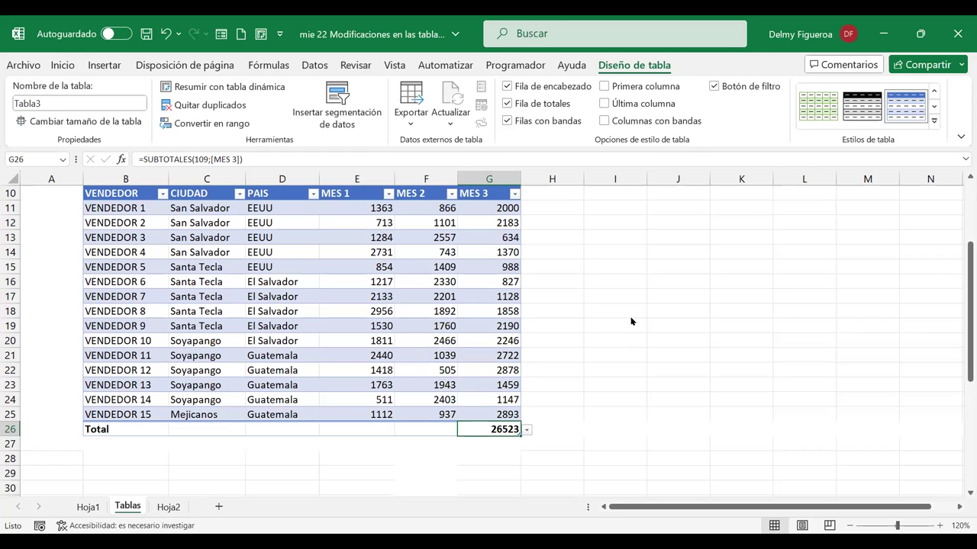
{"action": "scroll", "coordinate": [631, 322], "scroll_direction": "up", "scroll_amount": 1}
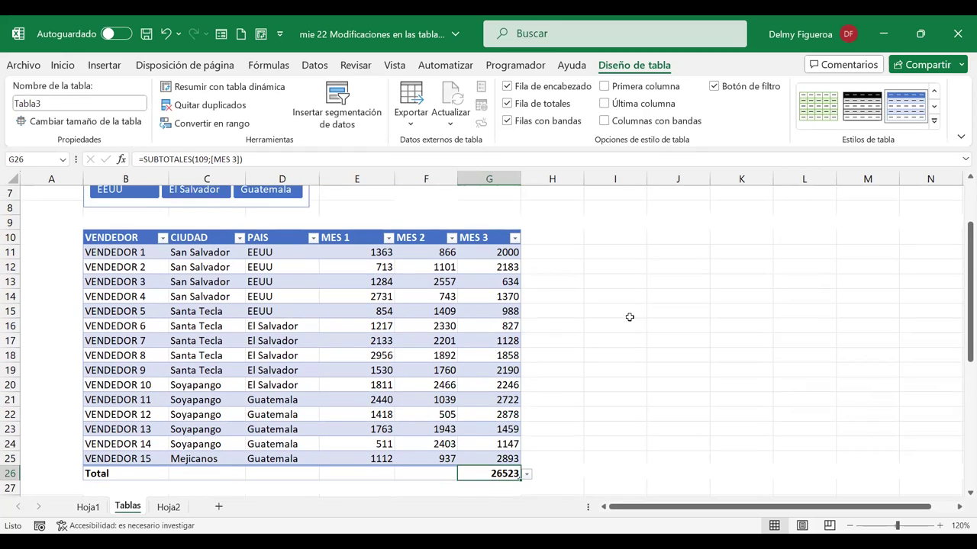
Step: Add a TOTAL header in H10 as a new table column
{"action": "left_click", "coordinate": [549, 237]}
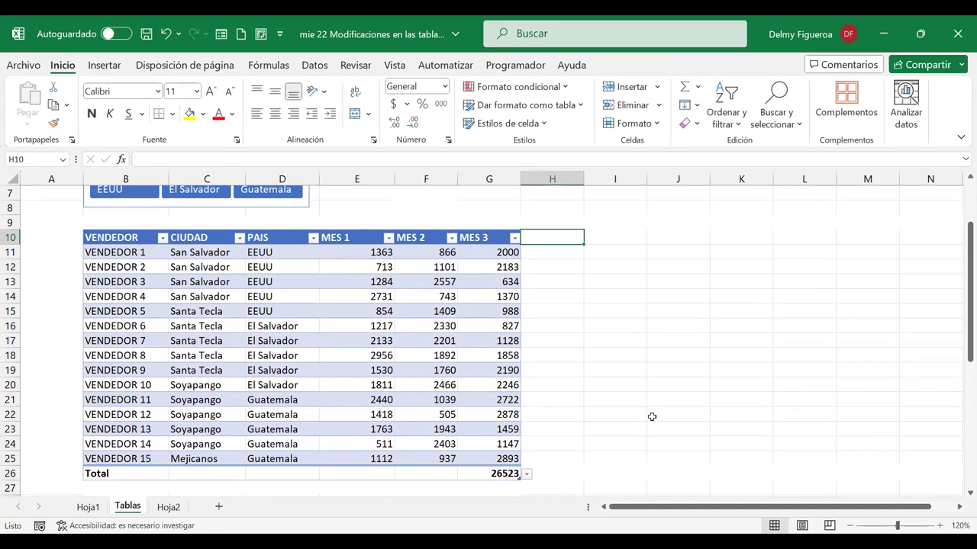
{"action": "type", "text": "TOTAL"}
{"action": "key", "text": "Tab"}
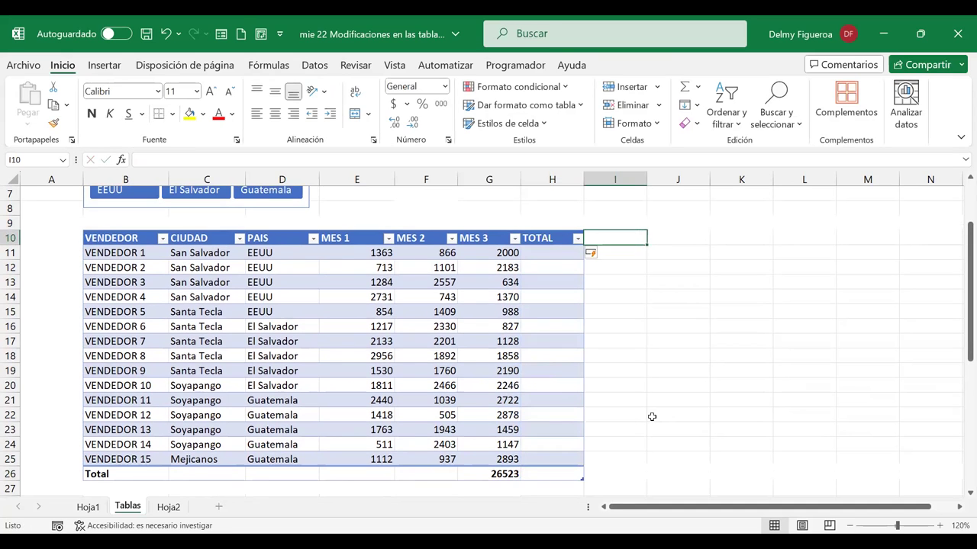
{"action": "key", "text": "Left"}
{"action": "key", "text": "Down"}
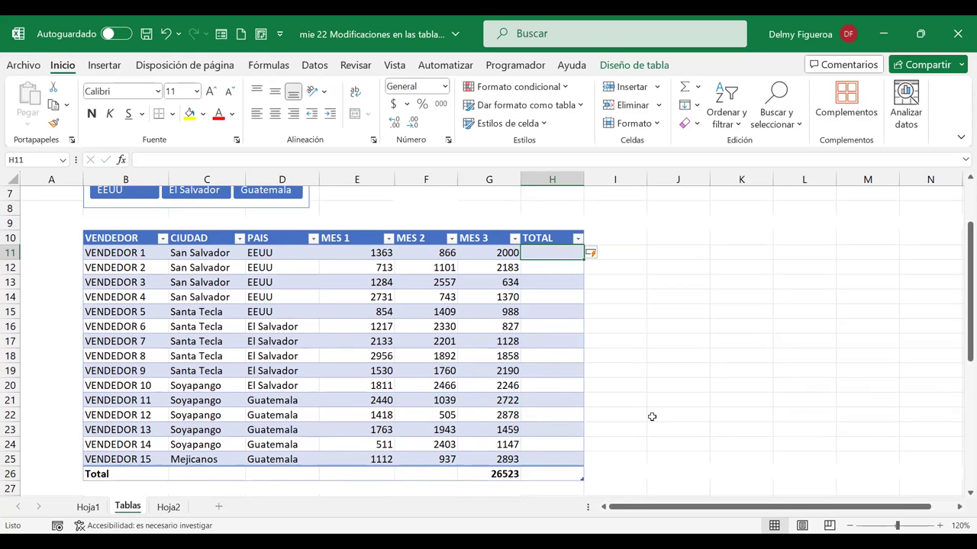
Step: Enter =SUMA(Tabla3[@[MES 1]:[MES 3]]) in H11, giving 4229 for the first vendor
{"action": "type", "text": "="}
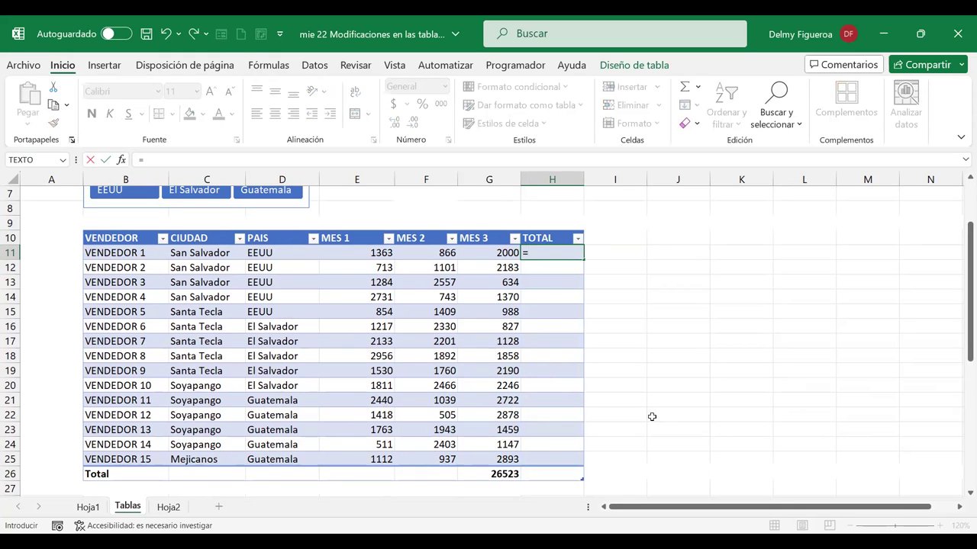
{"action": "type", "text": "SUM"}
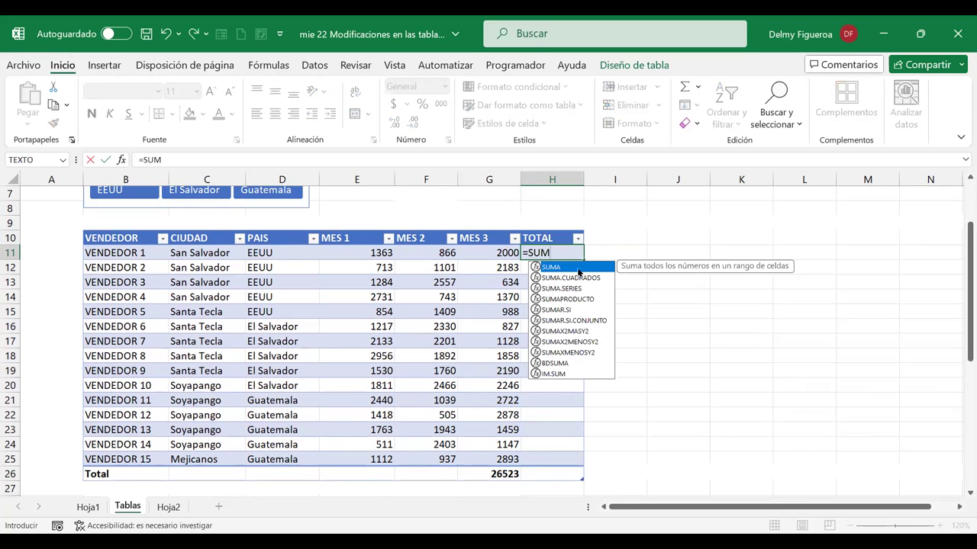
{"action": "double_click", "coordinate": [576, 267]}
{"action": "left_click_drag", "start_coordinate": [374, 253], "coordinate": [481, 253]}
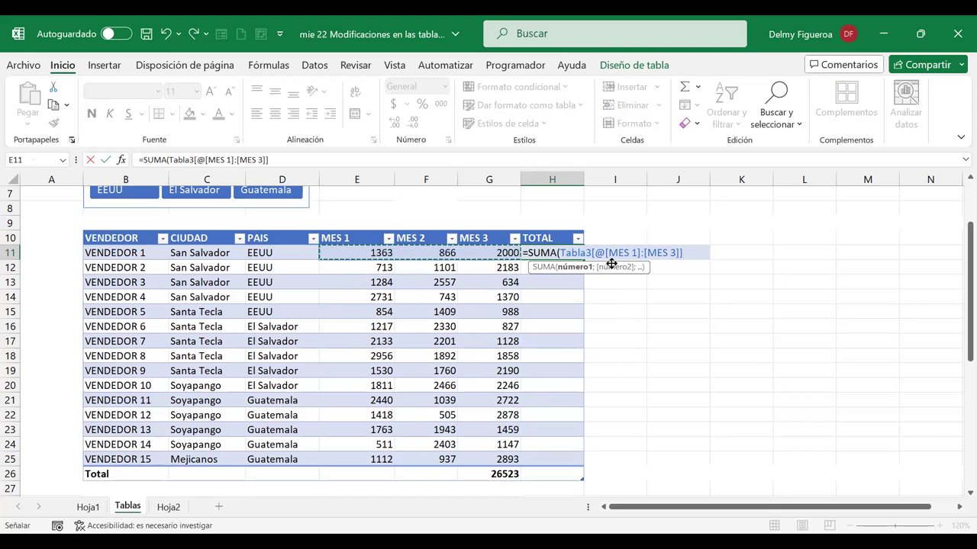
{"action": "left_click_drag", "start_coordinate": [611, 263], "coordinate": [703, 328]}
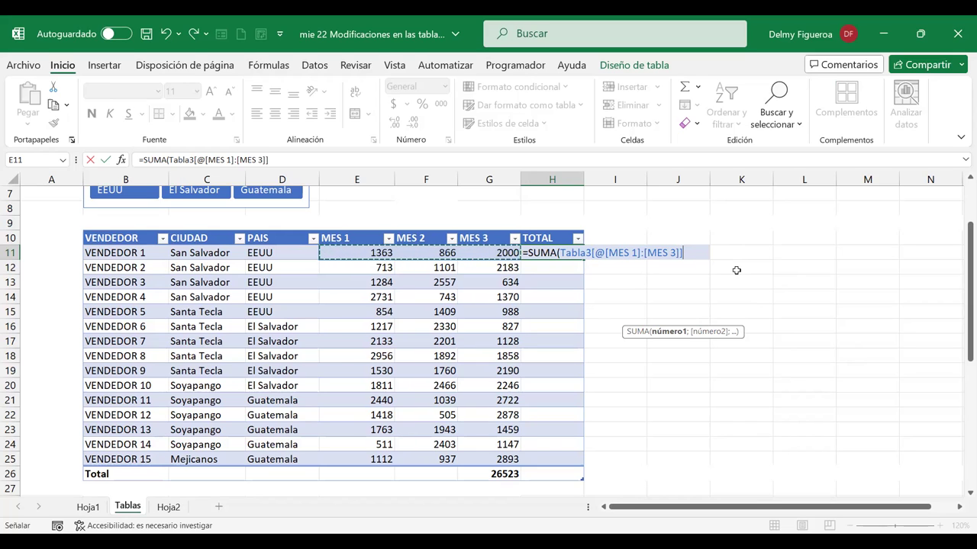
{"action": "type", "text": ")"}
{"action": "key", "text": "Return"}
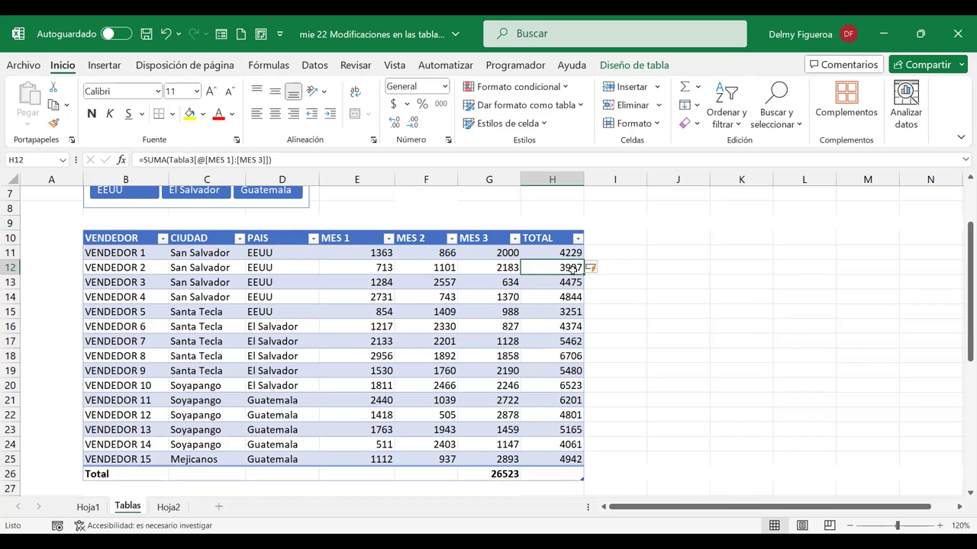
Step: Check each vendor's TOTAL from VENDEDOR 3 downward, ending on the Total row cell H26
{"action": "left_click", "coordinate": [560, 282]}
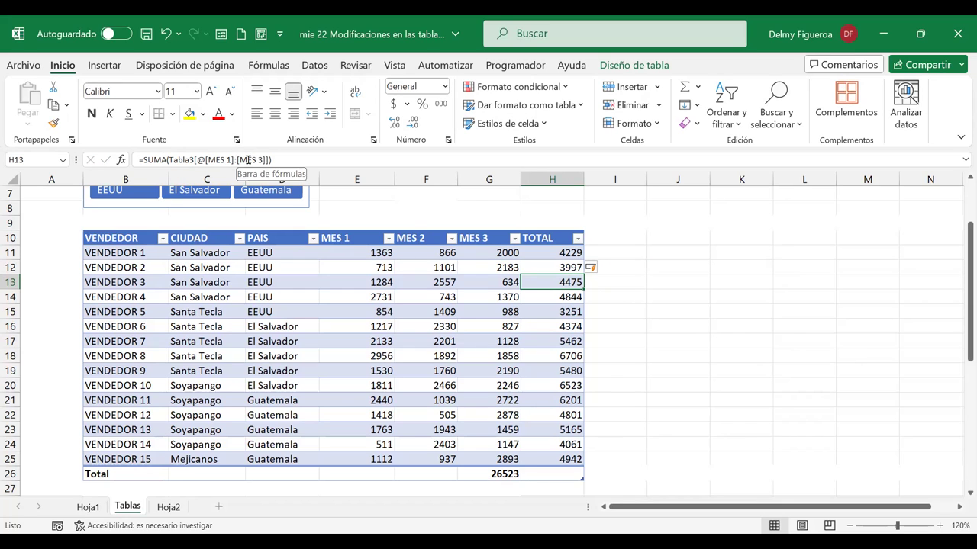
{"action": "left_click", "coordinate": [579, 297]}
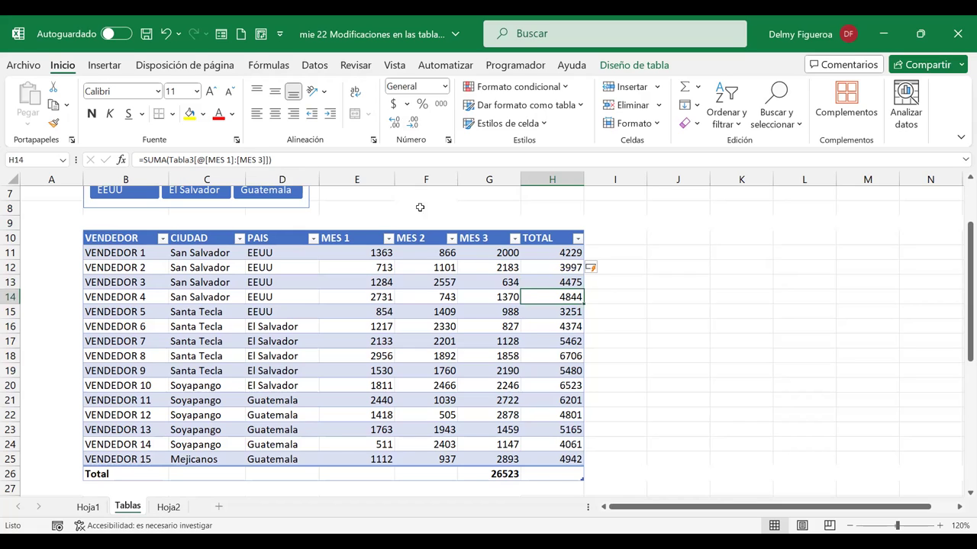
{"action": "key", "text": "Down"}
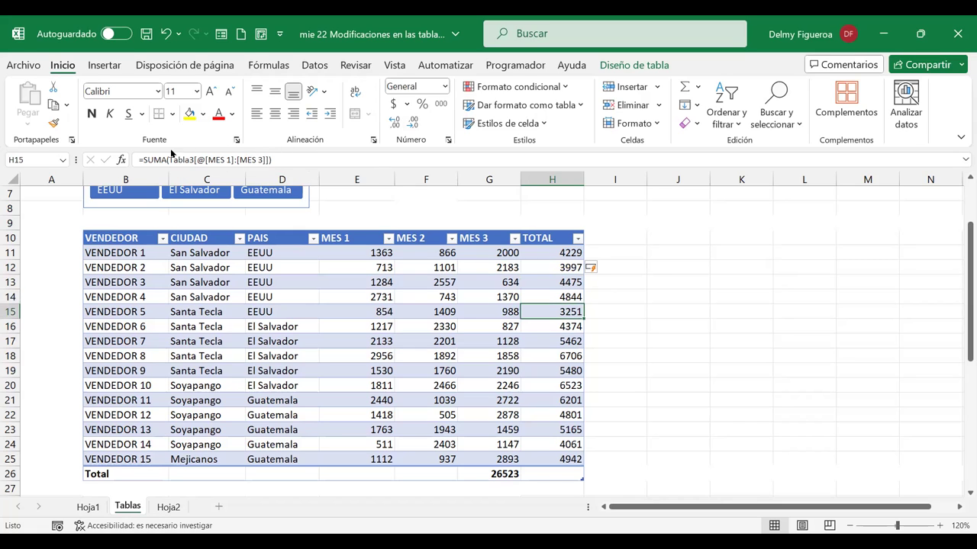
{"action": "key", "text": "Down"}
{"action": "key", "text": "Down"}
{"action": "key", "text": "Down"}
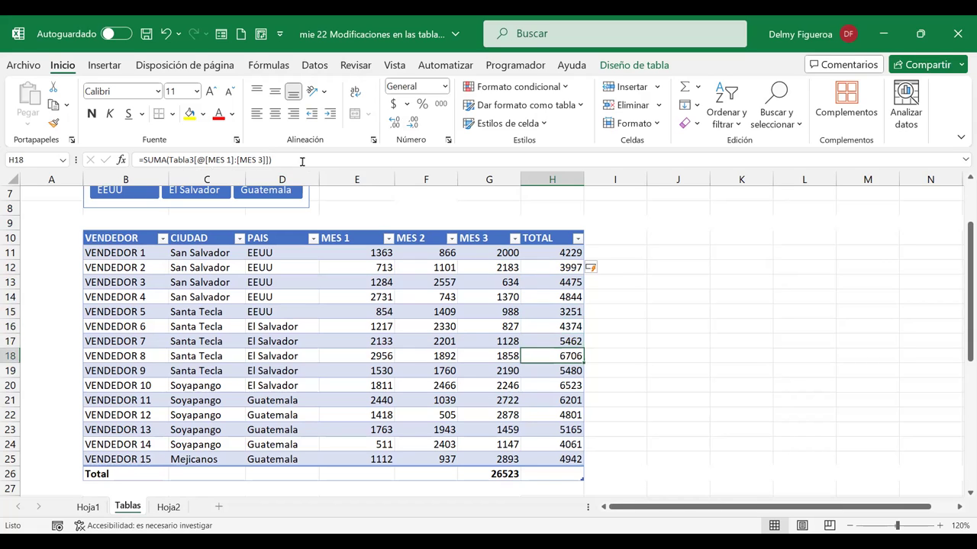
{"action": "key", "text": "Down"}
{"action": "key", "text": "Down"}
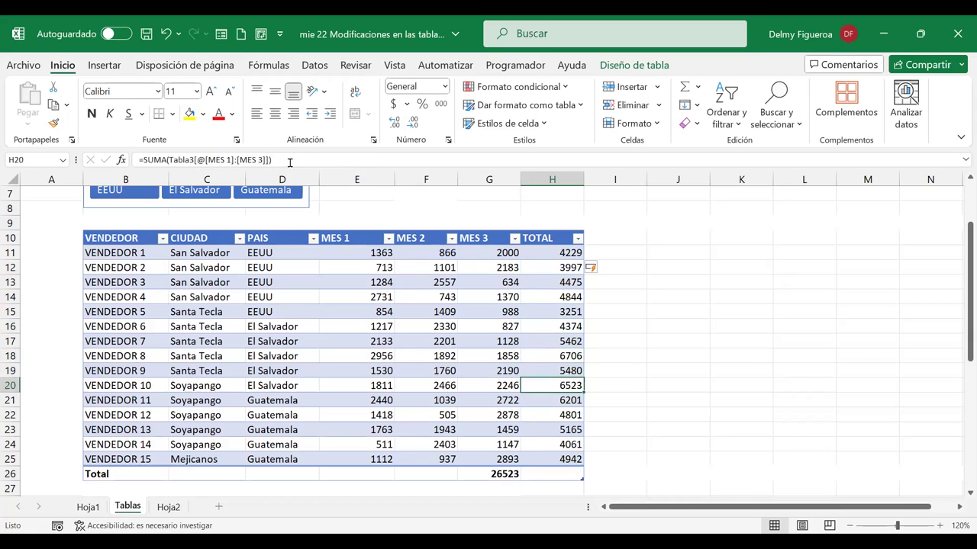
{"action": "key", "text": "Down"}
{"action": "key", "text": "Down"}
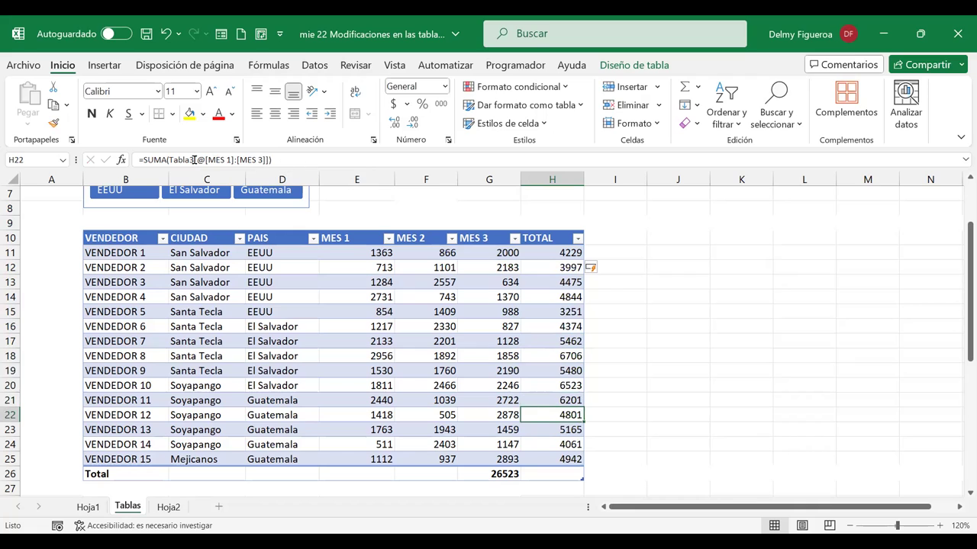
{"action": "key", "text": "Down"}
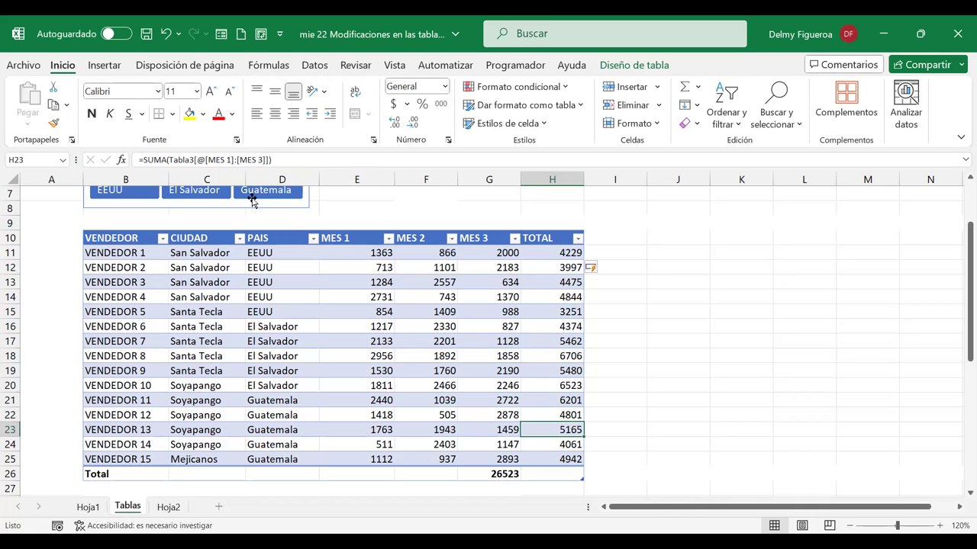
{"action": "key", "text": "Down"}
{"action": "key", "text": "Down"}
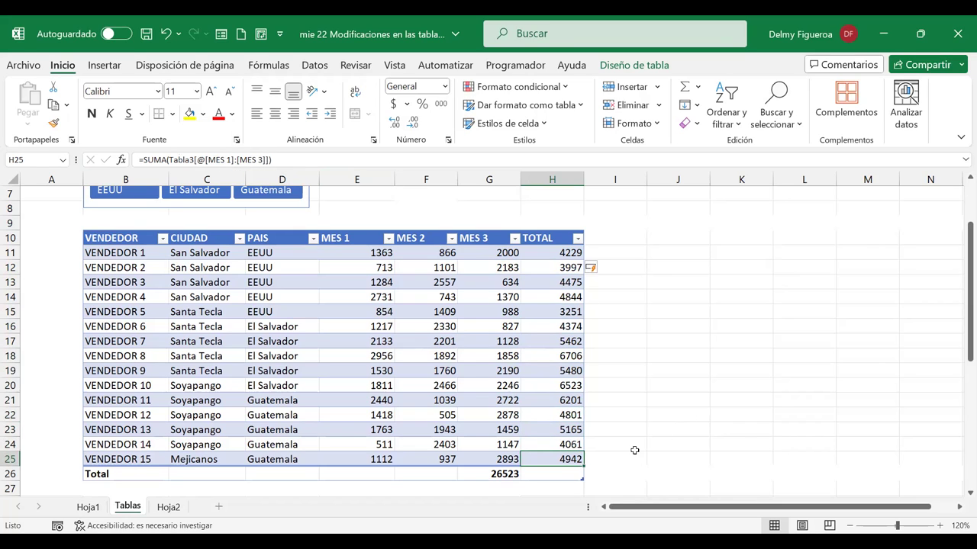
{"action": "key", "text": "Down"}
Step: Choose Suma for the TOTAL column's Total row, giving 74511, then review the formulas
{"action": "key", "text": "alt+Down"}
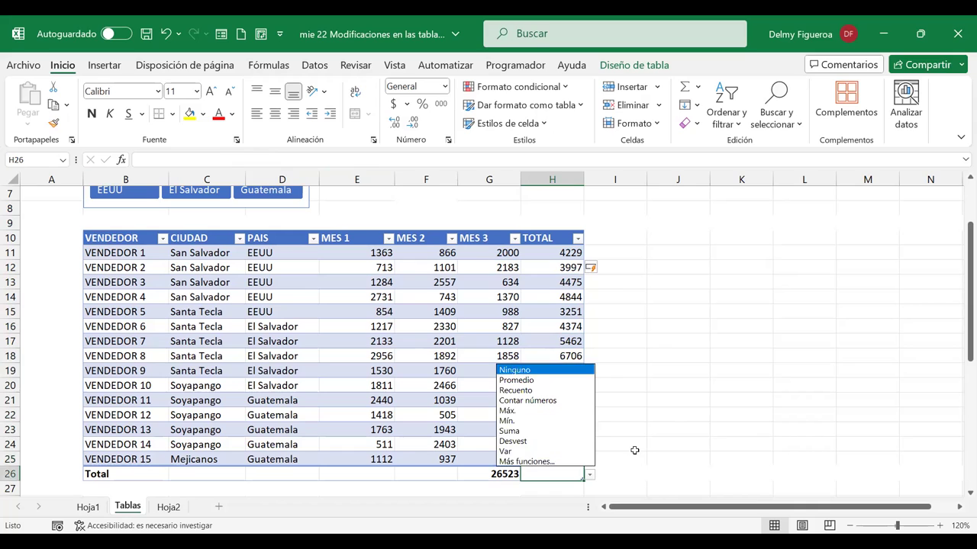
{"action": "left_click", "coordinate": [550, 432]}
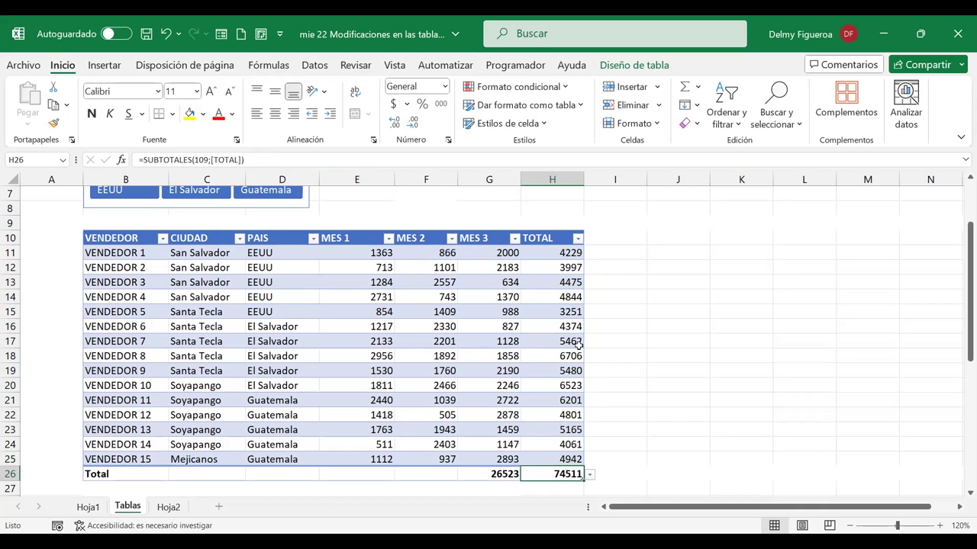
{"action": "left_click", "coordinate": [562, 254]}
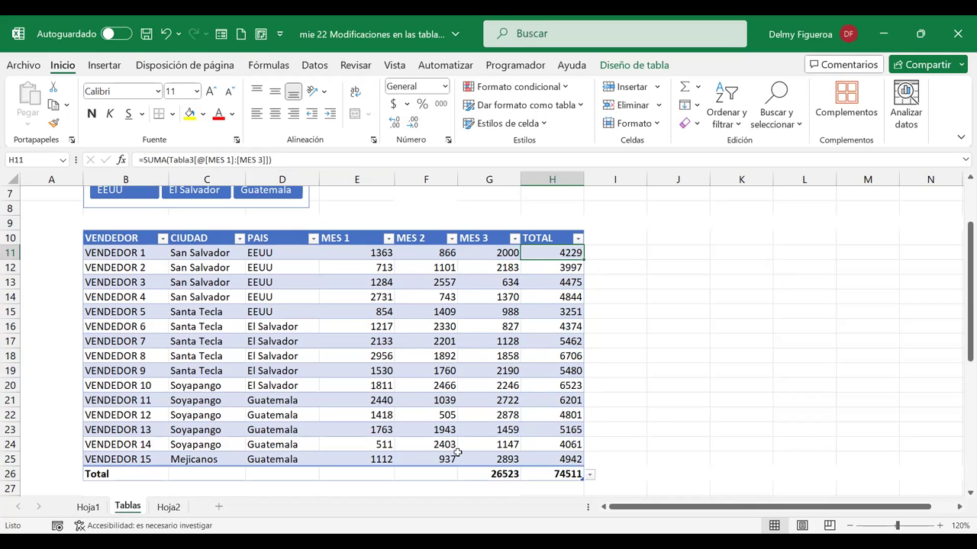
{"action": "left_click", "coordinate": [683, 360]}
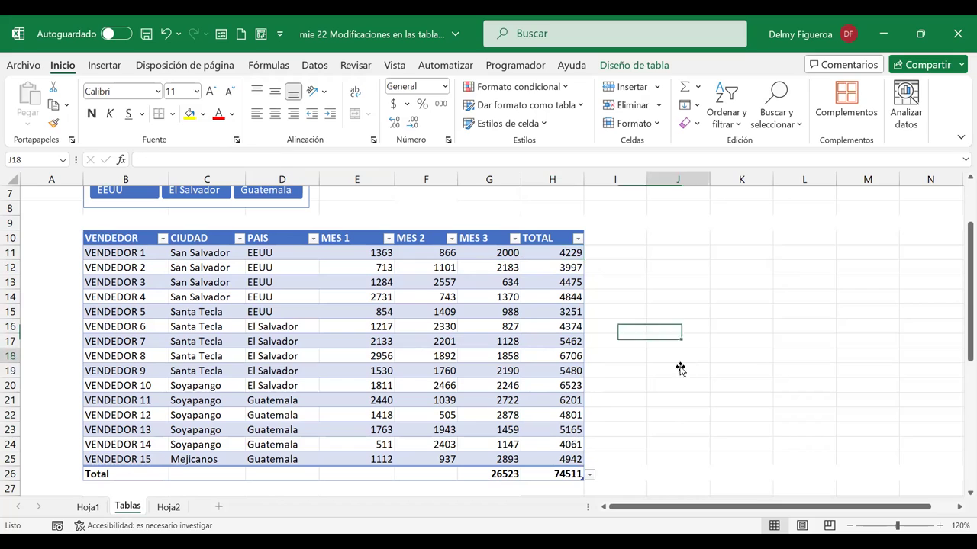
{"action": "key", "text": "ctrl+End"}
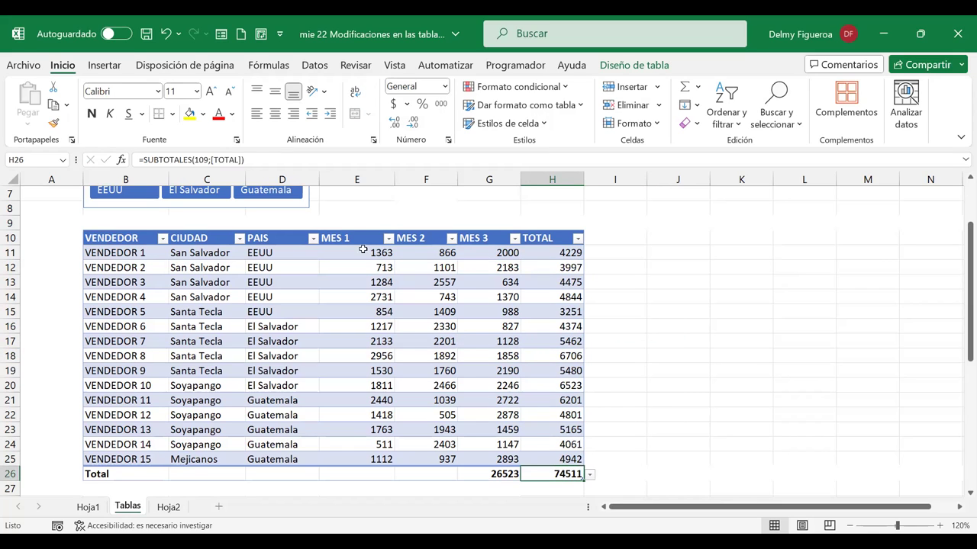
Step: Apply Contabilidad accounting format to E11:H26, then glance at Hoja2 and return to Tablas
{"action": "mouse_move", "coordinate": [366, 251]}
{"action": "left_mouse_down"}
{"action": "mouse_move", "coordinate": [559, 283]}
{"action": "mouse_move", "coordinate": [561, 474]}
{"action": "left_mouse_up"}
{"action": "left_click", "coordinate": [394, 103]}
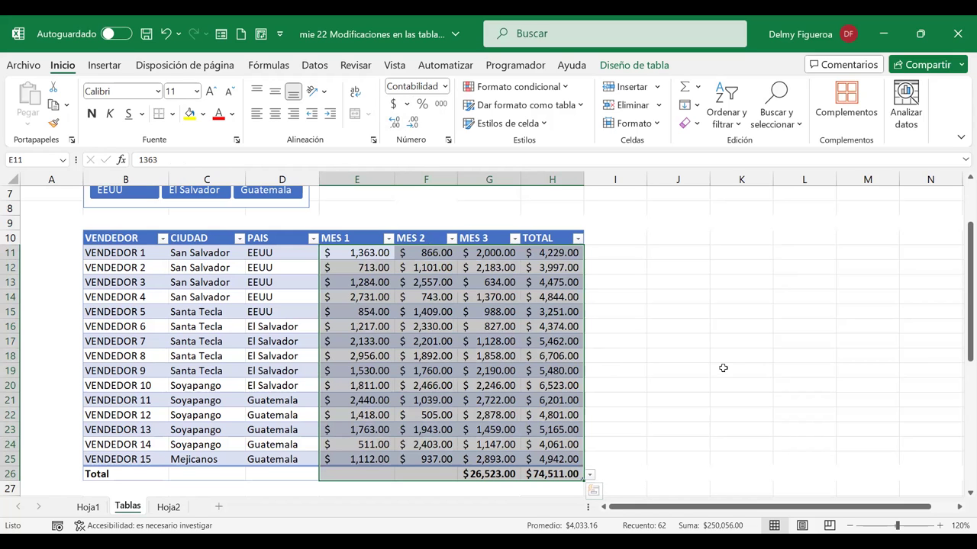
{"action": "left_click", "coordinate": [167, 507]}
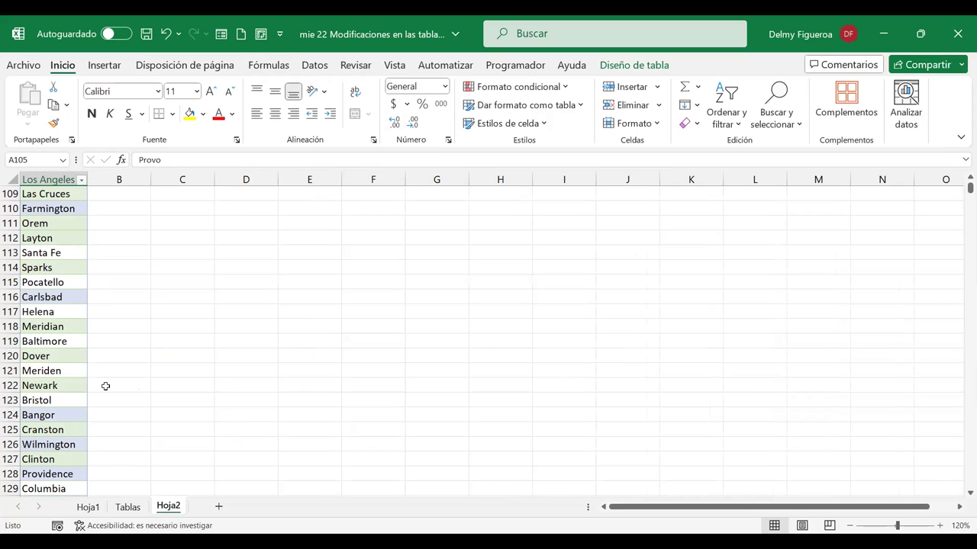
{"action": "left_click", "coordinate": [128, 507]}
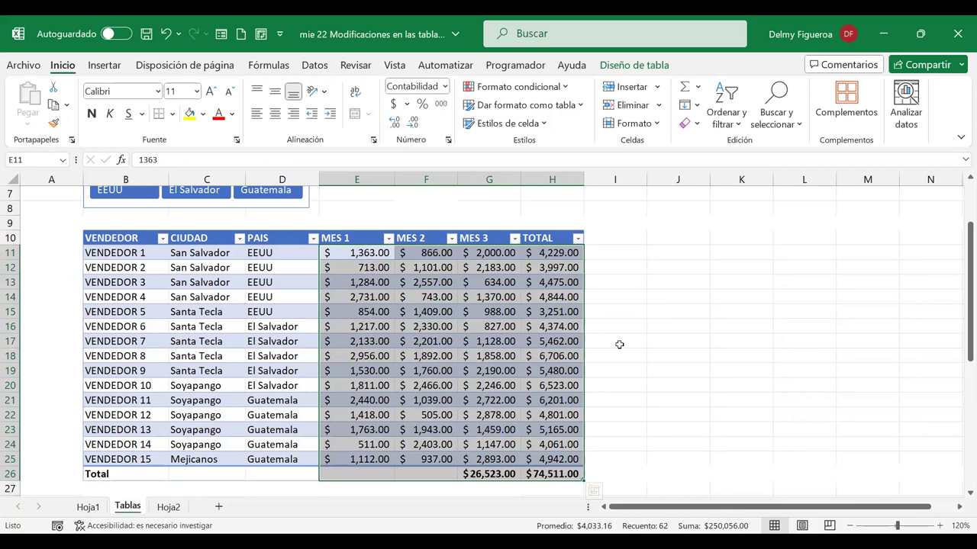
{"action": "scroll", "coordinate": [619, 342], "scroll_direction": "down", "scroll_amount": 1}
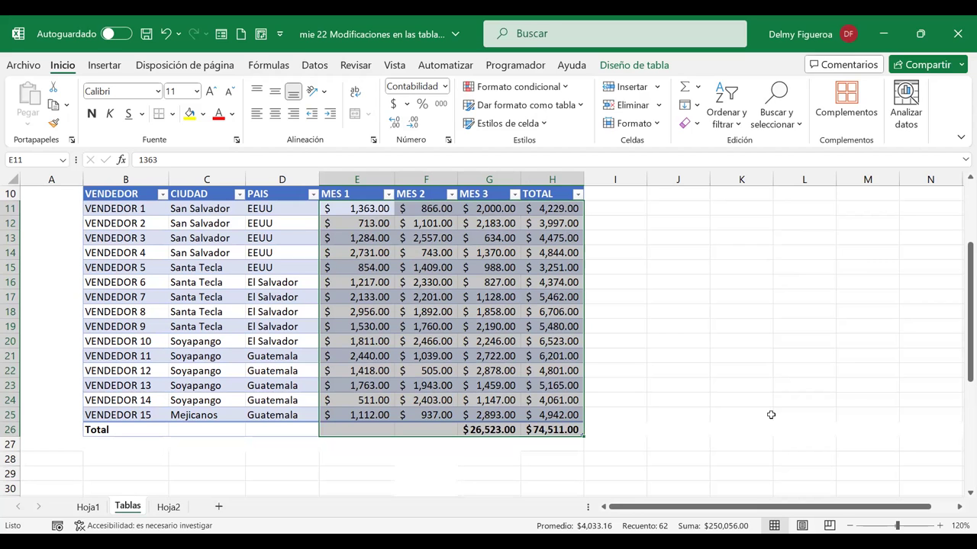
{"action": "left_click", "coordinate": [834, 428]}
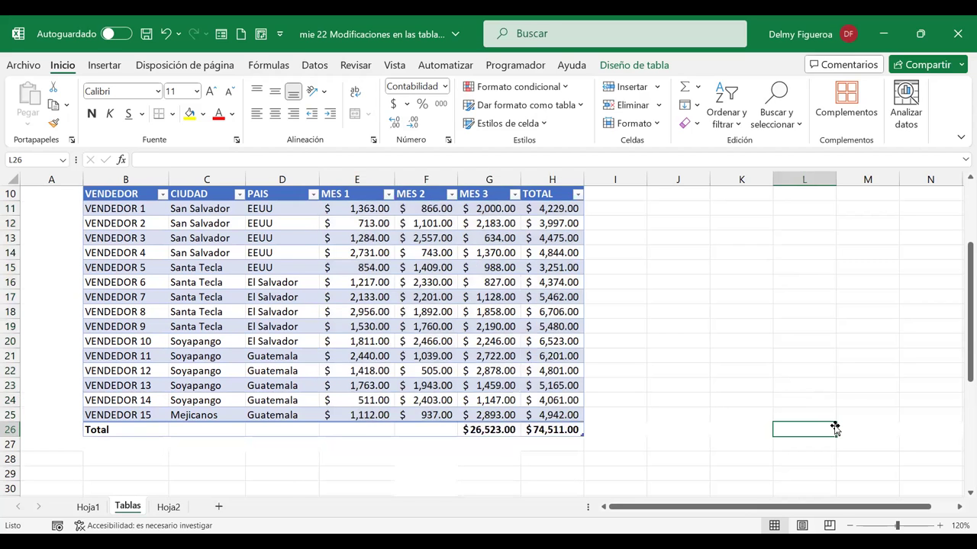
{"action": "scroll", "coordinate": [834, 428], "scroll_direction": "down", "scroll_amount": 6}
{"action": "scroll", "coordinate": [835, 428], "scroll_direction": "up", "scroll_amount": 9}
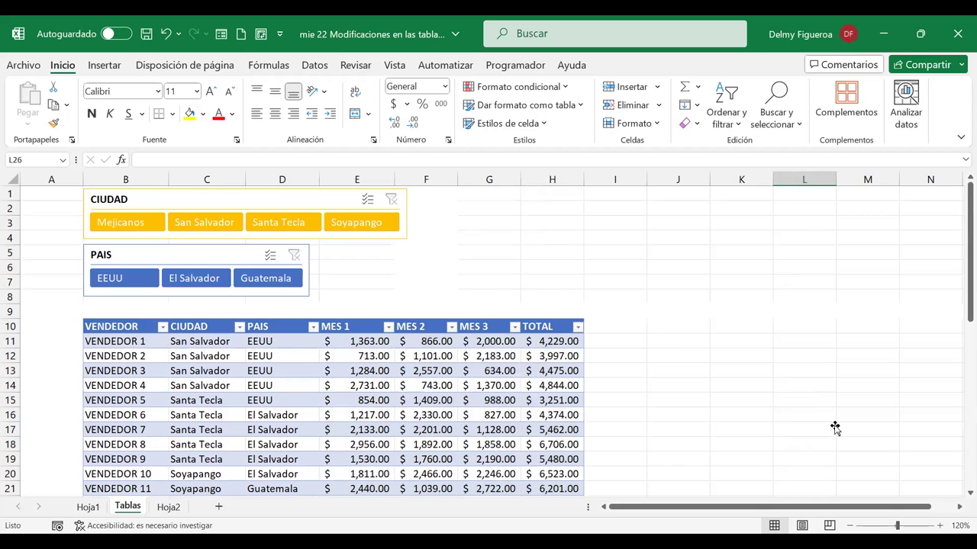
{"action": "scroll", "coordinate": [741, 365], "scroll_direction": "down", "scroll_amount": 3}
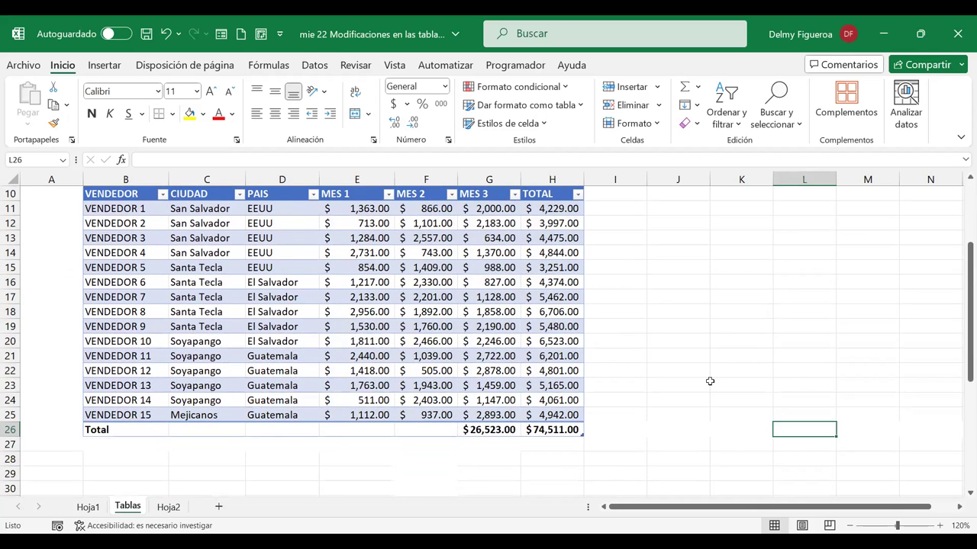
{"action": "scroll", "coordinate": [674, 388], "scroll_direction": "up", "scroll_amount": 3}
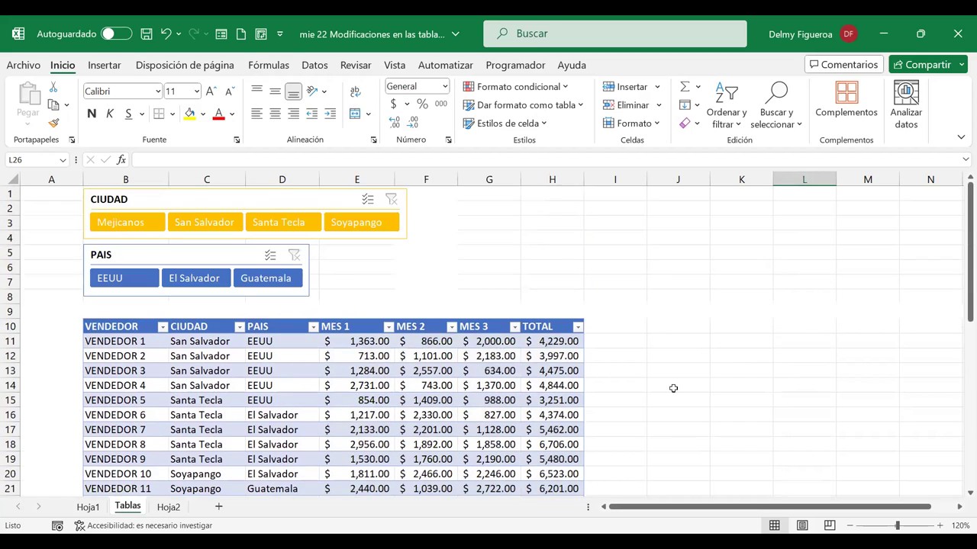
{"action": "scroll", "coordinate": [673, 388], "scroll_direction": "down", "scroll_amount": 3}
{"action": "scroll", "coordinate": [673, 388], "scroll_direction": "up", "scroll_amount": 3}
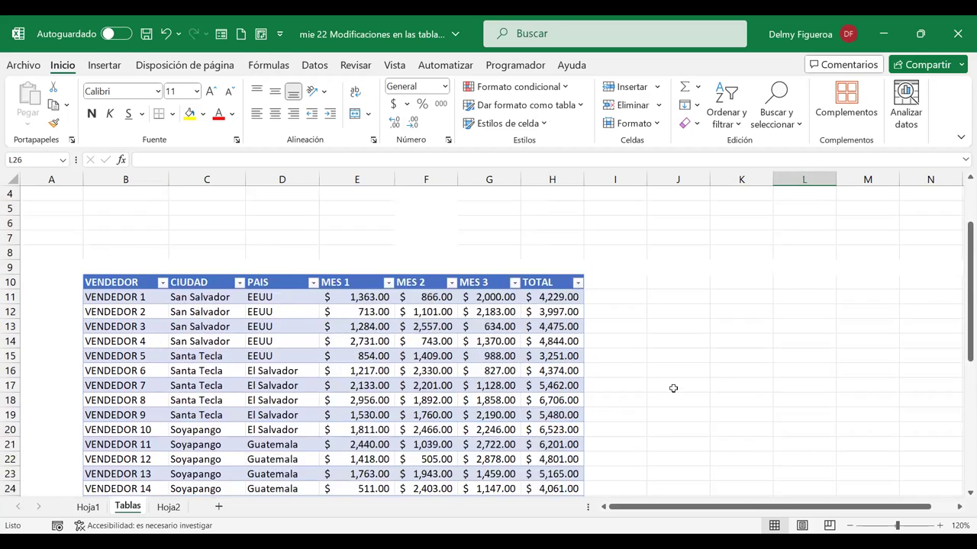
{"action": "scroll", "coordinate": [673, 388], "scroll_direction": "down", "scroll_amount": 2}
{"action": "scroll", "coordinate": [673, 389], "scroll_direction": "down", "scroll_amount": 2}
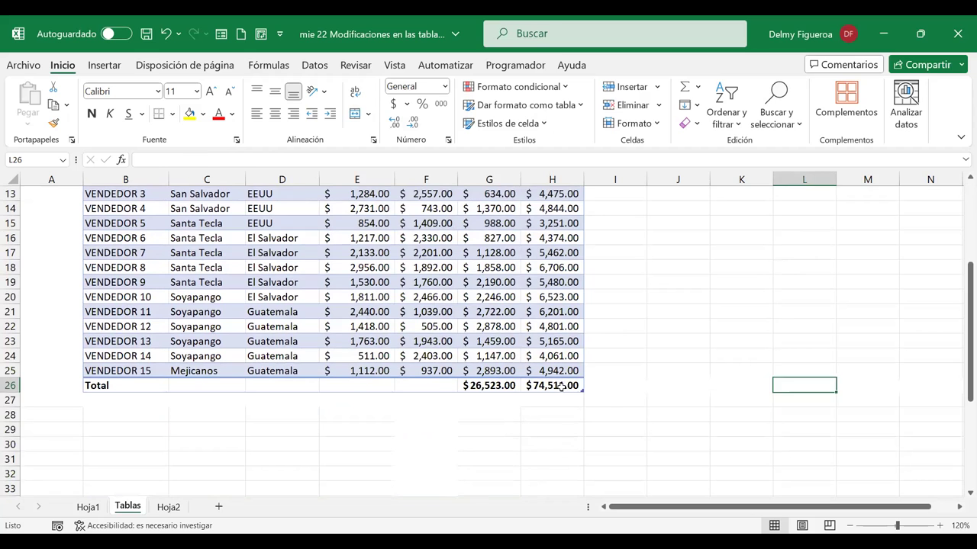
{"action": "left_click", "coordinate": [558, 387]}
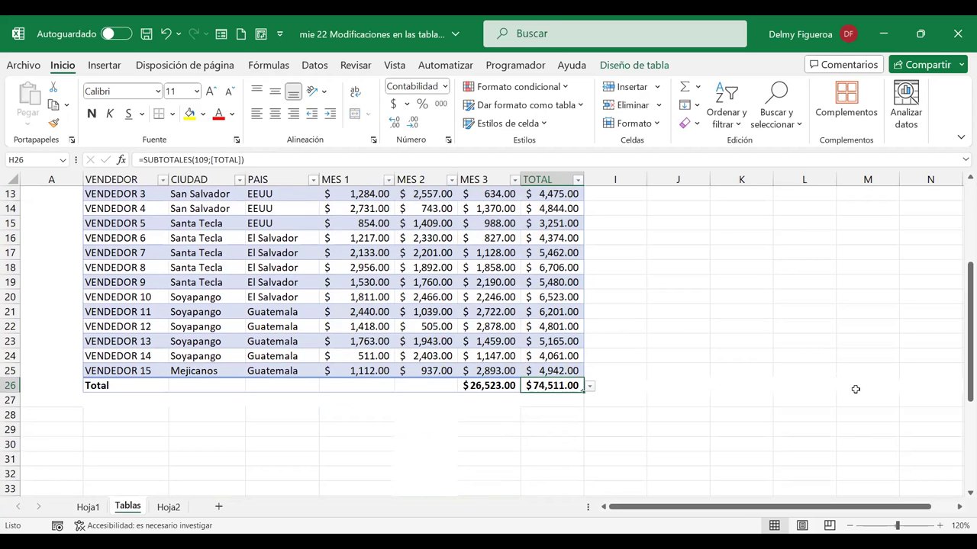
{"action": "scroll", "coordinate": [742, 330], "scroll_direction": "up", "scroll_amount": 4}
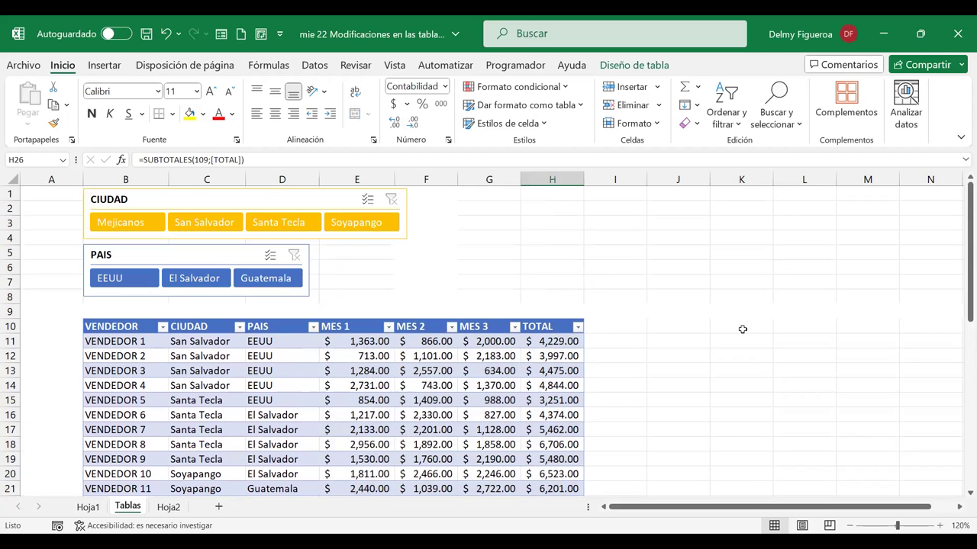
{"action": "left_click", "coordinate": [567, 191]}
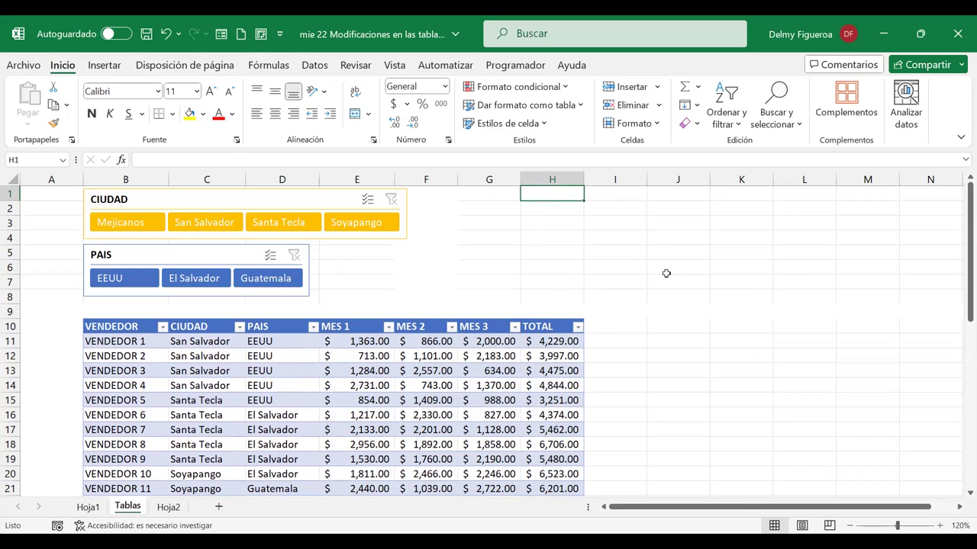
Step: Enter 'Venta total' in H1 at 14-point font and autofit column H to it
{"action": "type", "text": "v"}
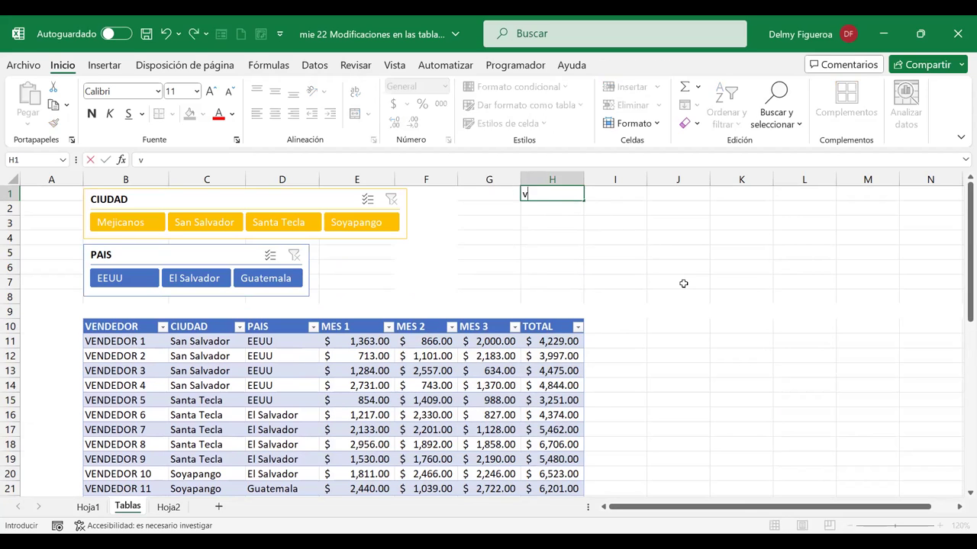
{"action": "key", "text": "BackSpace"}
{"action": "type", "text": "nta"}
{"action": "key", "text": "Tab"}
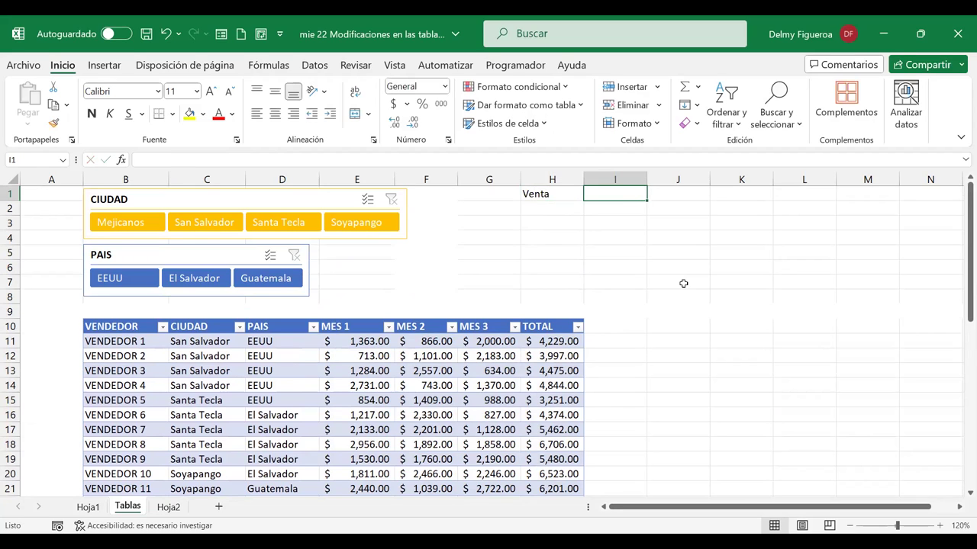
{"action": "mouse_move", "coordinate": [573, 197]}
{"action": "left_mouse_down"}
{"action": "mouse_move", "coordinate": [599, 202]}
{"action": "mouse_move", "coordinate": [603, 193]}
{"action": "mouse_move", "coordinate": [548, 205]}
{"action": "left_mouse_up"}
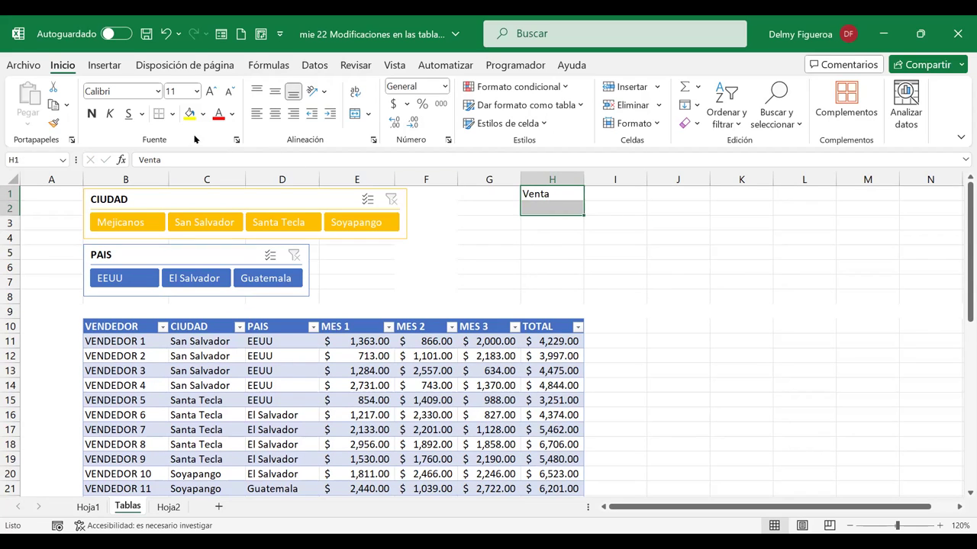
{"action": "left_click", "coordinate": [214, 92]}
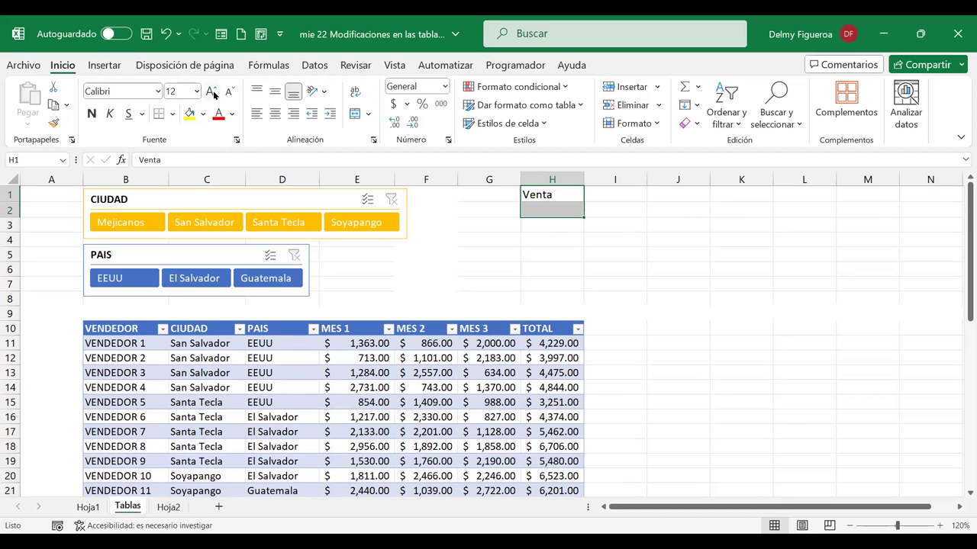
{"action": "left_click", "coordinate": [215, 92]}
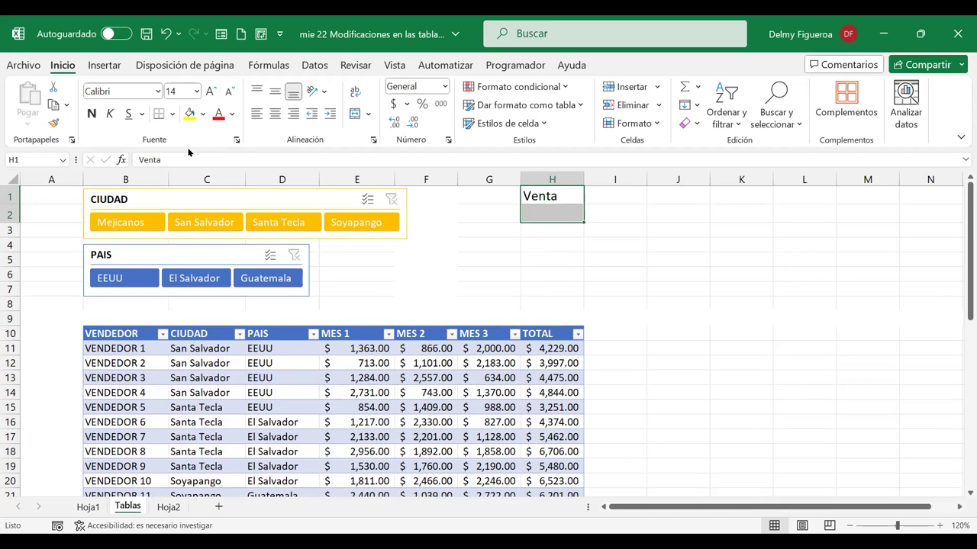
{"action": "double_click", "coordinate": [570, 194]}
{"action": "type", "text": "total"}
{"action": "key", "text": "Return"}
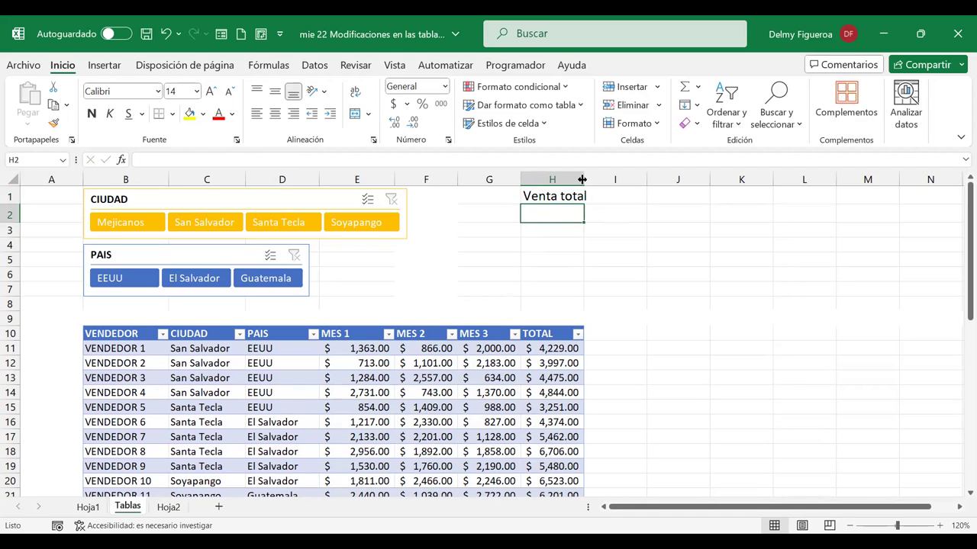
{"action": "double_click", "coordinate": [583, 179]}
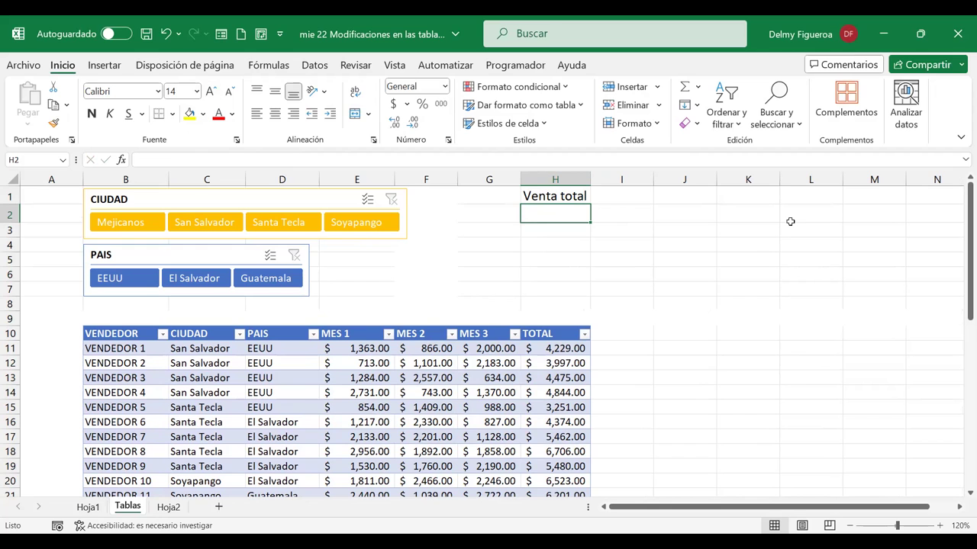
Step: Enter =Tabla3[[#Totales];[TOTAL]] in H2 so it shows $74,511.00, then check the formula
{"action": "type", "text": "="}
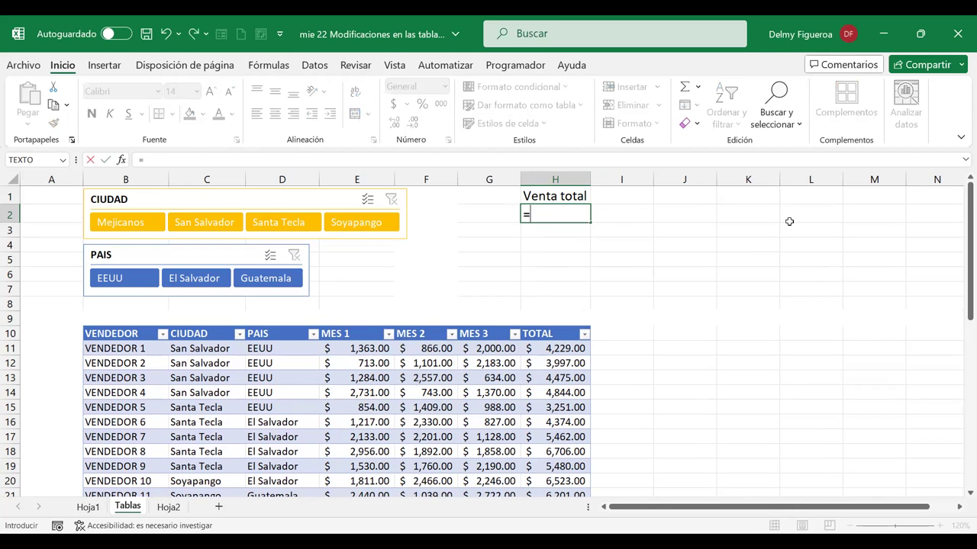
{"action": "scroll", "coordinate": [789, 221], "scroll_direction": "down", "scroll_amount": 1}
{"action": "scroll", "coordinate": [789, 221], "scroll_direction": "down", "scroll_amount": 3}
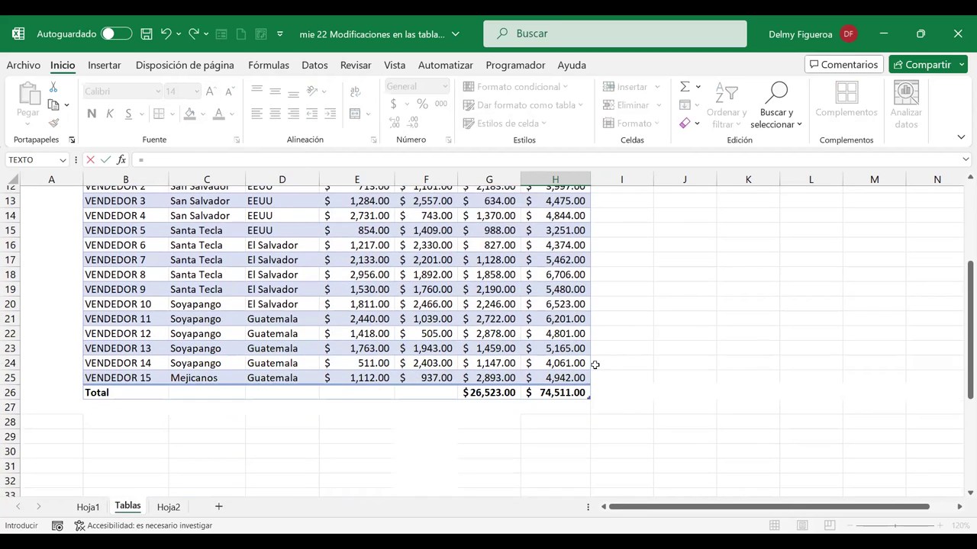
{"action": "left_click", "coordinate": [562, 392]}
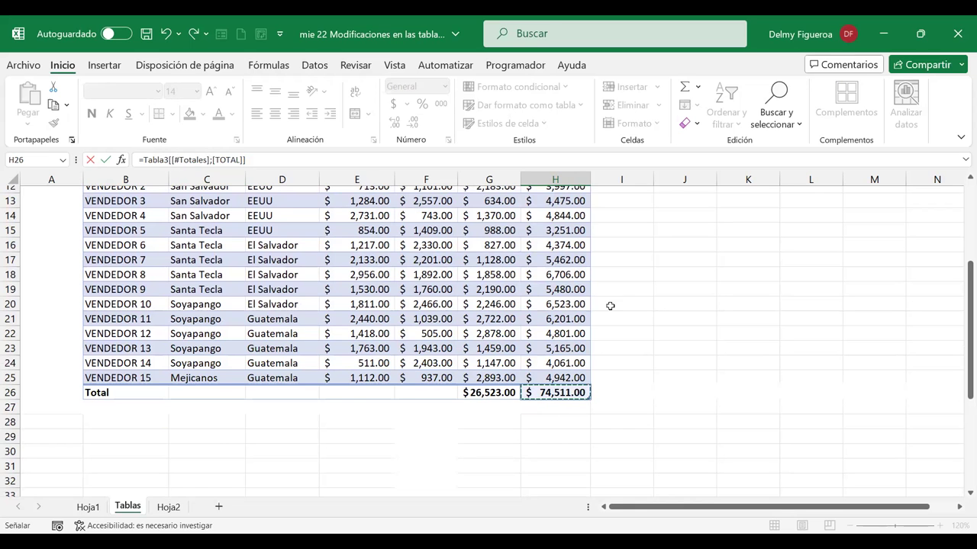
{"action": "scroll", "coordinate": [708, 328], "scroll_direction": "up", "scroll_amount": 2}
{"action": "scroll", "coordinate": [709, 328], "scroll_direction": "up", "scroll_amount": 2}
{"action": "scroll", "coordinate": [686, 343], "scroll_direction": "down", "scroll_amount": 1}
{"action": "scroll", "coordinate": [648, 367], "scroll_direction": "down", "scroll_amount": 2}
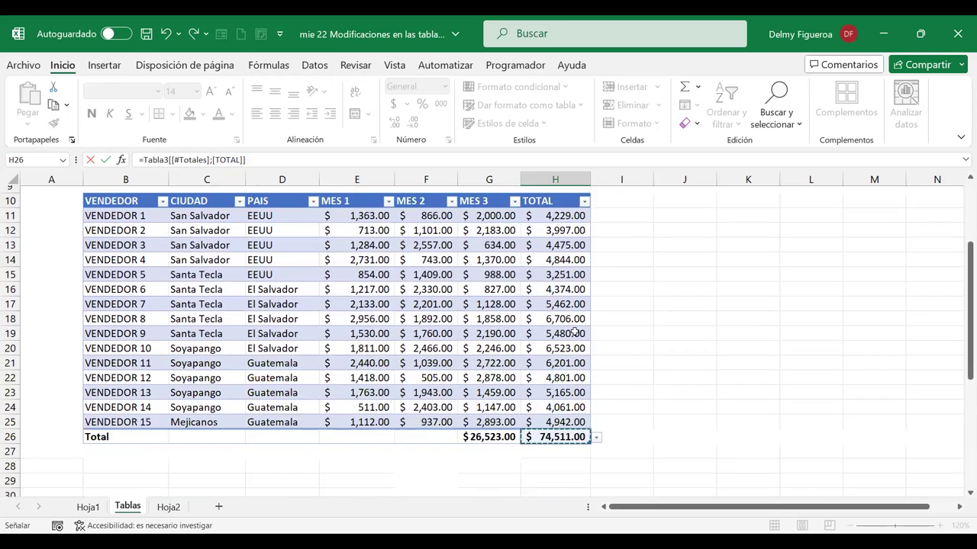
{"action": "scroll", "coordinate": [583, 393], "scroll_direction": "down", "scroll_amount": 1}
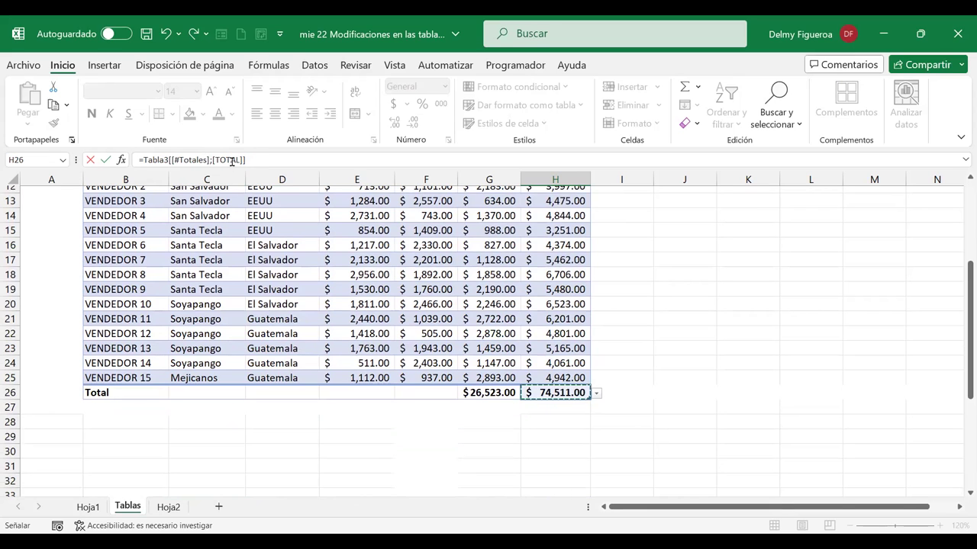
{"action": "scroll", "coordinate": [701, 341], "scroll_direction": "up", "scroll_amount": 2}
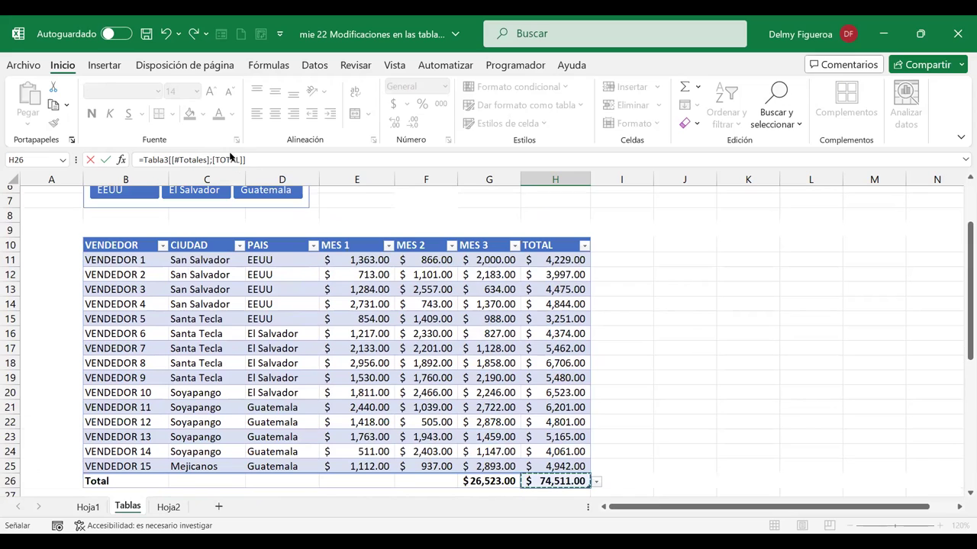
{"action": "scroll", "coordinate": [744, 368], "scroll_direction": "up", "scroll_amount": 2}
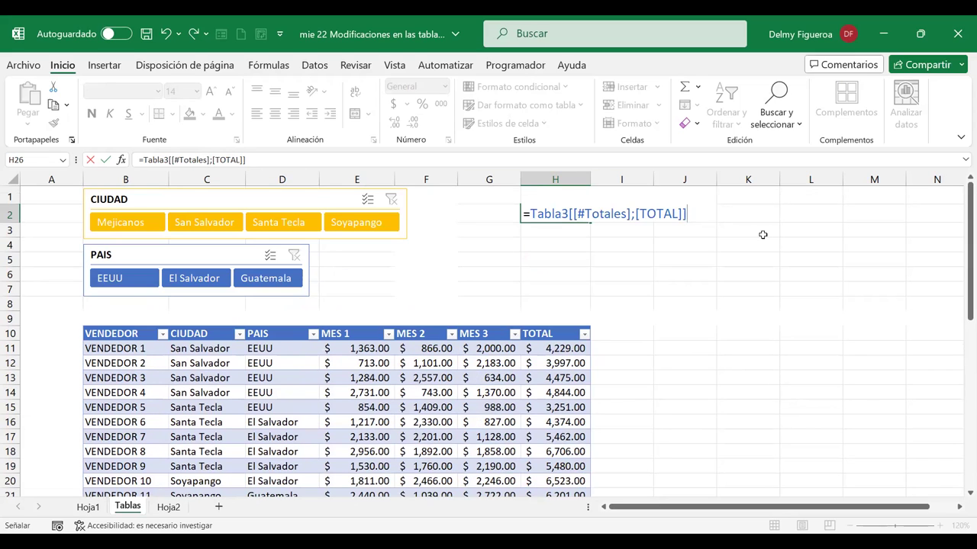
{"action": "key", "text": "Return"}
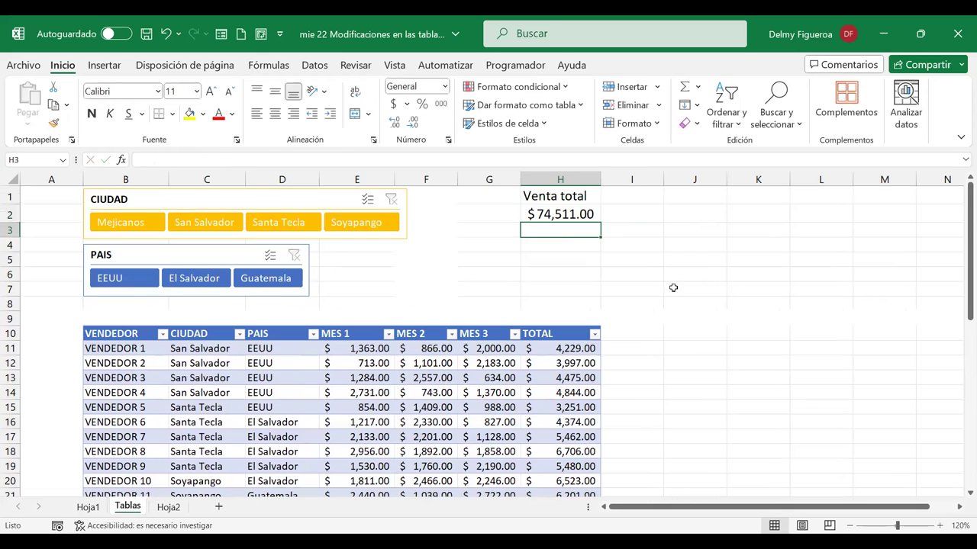
{"action": "scroll", "coordinate": [673, 287], "scroll_direction": "down", "scroll_amount": 3}
{"action": "scroll", "coordinate": [673, 288], "scroll_direction": "down", "scroll_amount": 2}
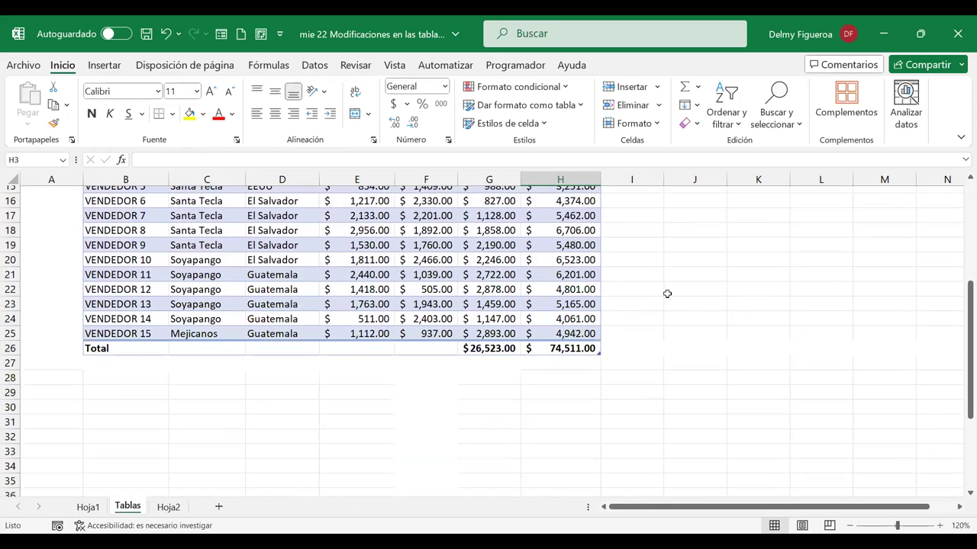
{"action": "scroll", "coordinate": [669, 290], "scroll_direction": "up", "scroll_amount": 5}
{"action": "left_click", "coordinate": [563, 211]}
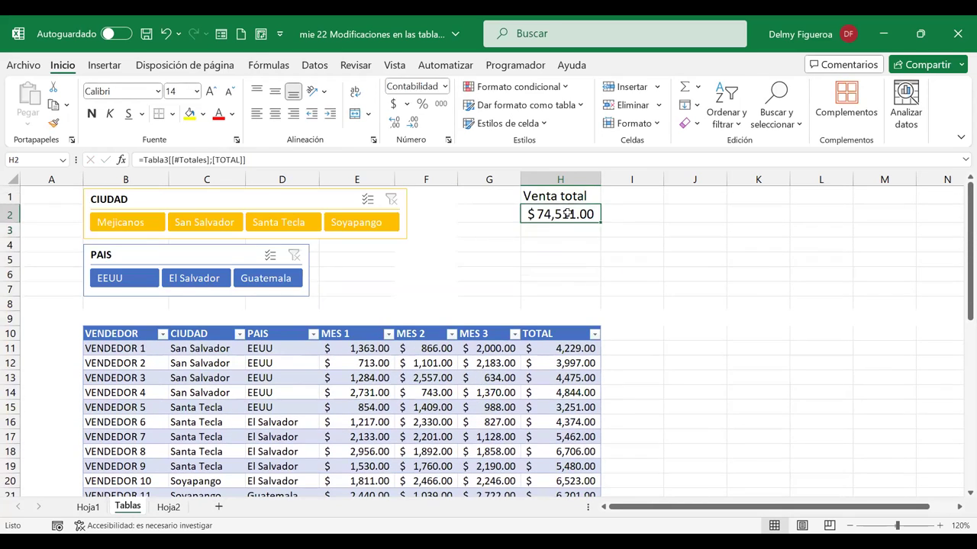
{"action": "left_click", "coordinate": [296, 413]}
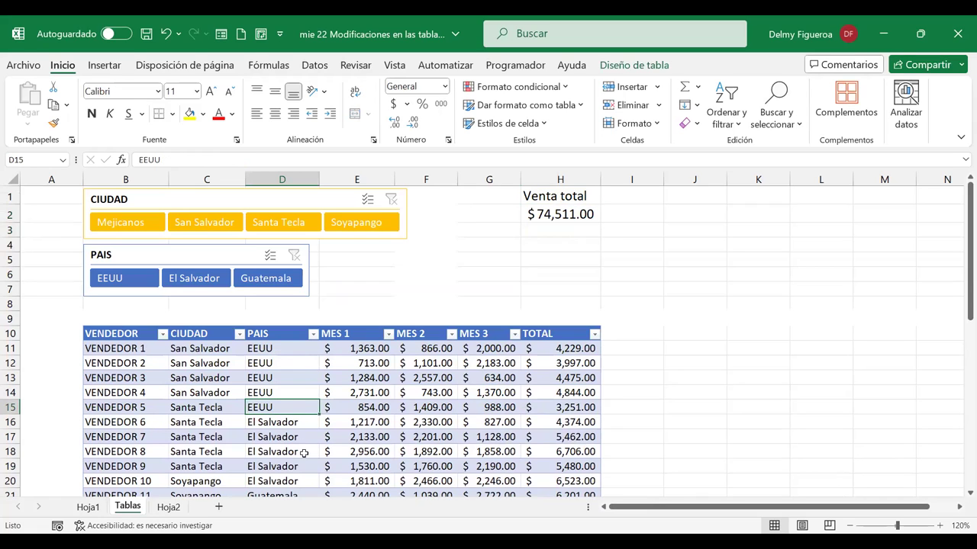
{"action": "scroll", "coordinate": [309, 429], "scroll_direction": "down", "scroll_amount": 1}
{"action": "scroll", "coordinate": [496, 320], "scroll_direction": "up", "scroll_amount": 1}
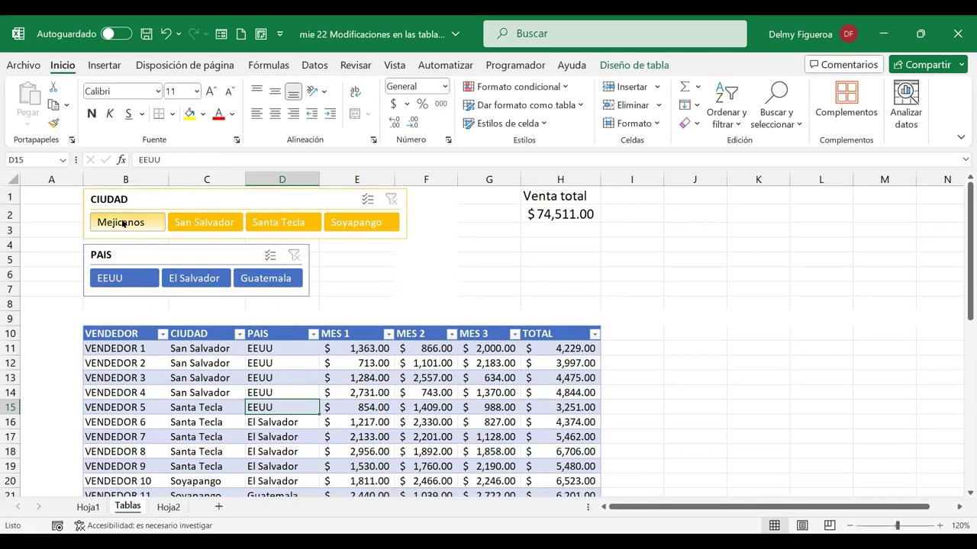
{"action": "left_click", "coordinate": [123, 223]}
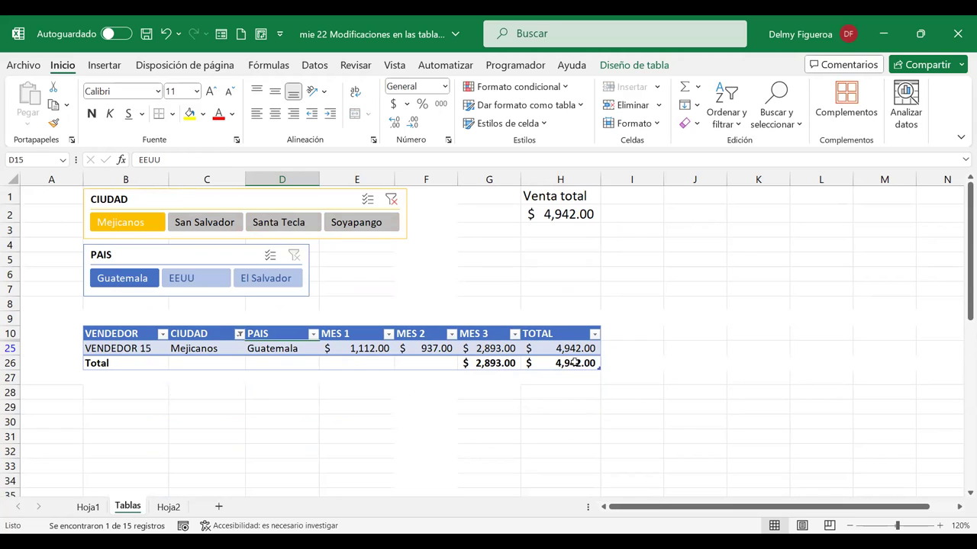
{"action": "left_click", "coordinate": [391, 199]}
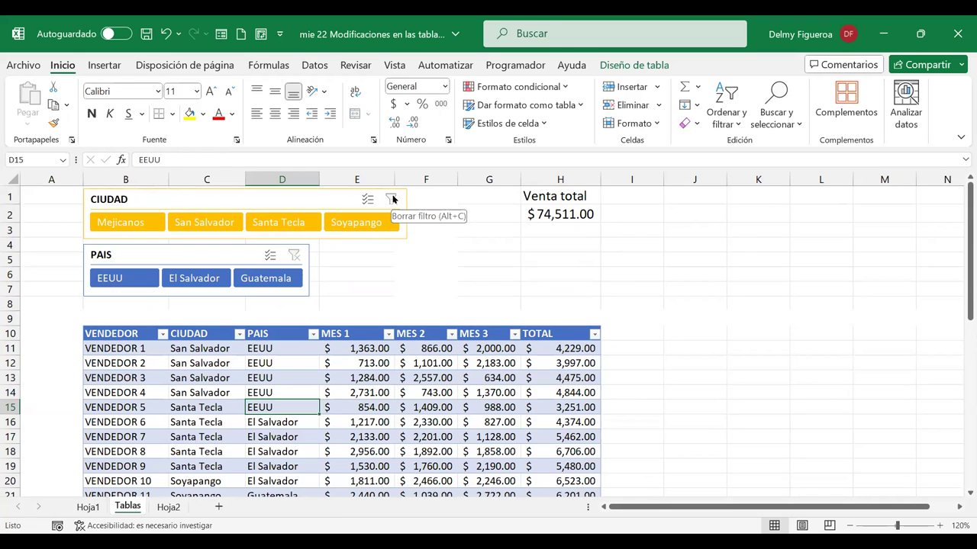
{"action": "left_click", "coordinate": [312, 335]}
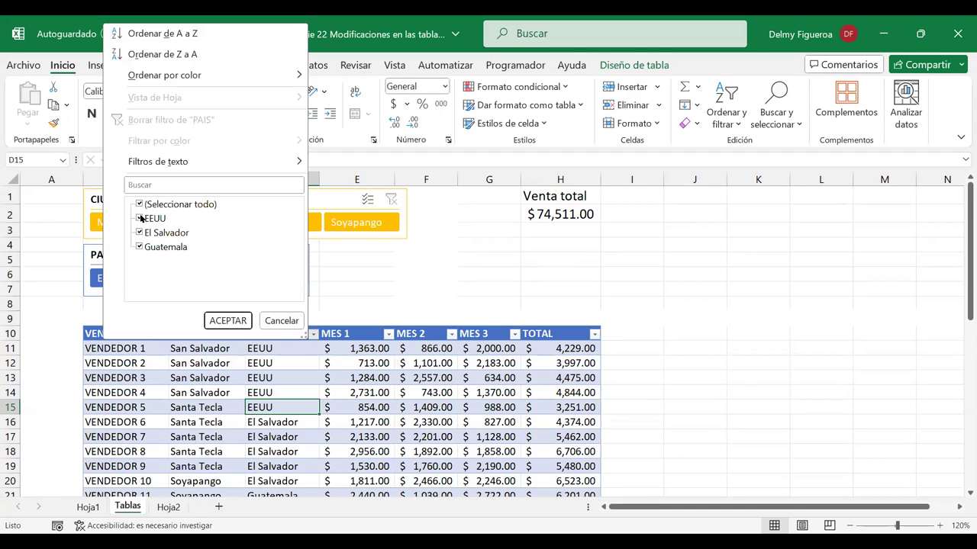
{"action": "left_click", "coordinate": [139, 204]}
{"action": "left_click", "coordinate": [139, 231]}
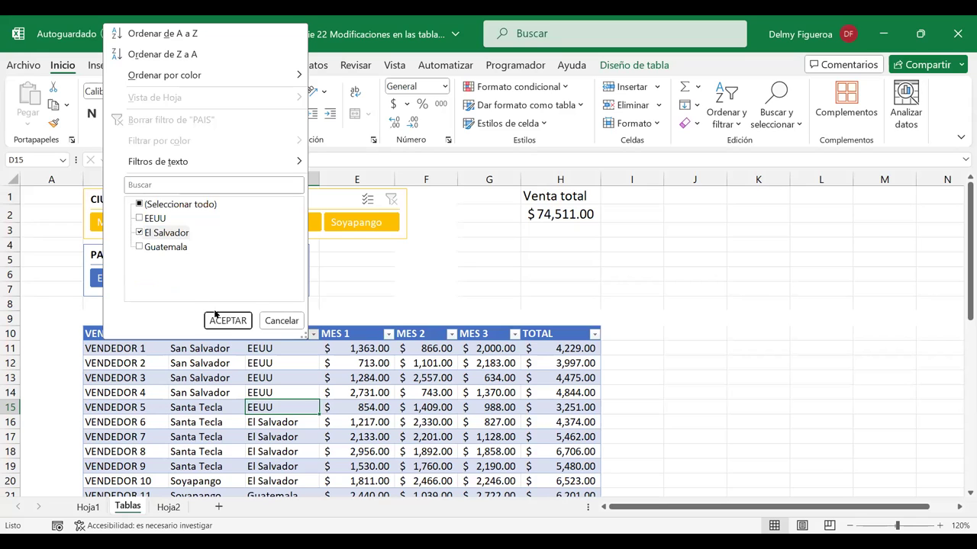
{"action": "left_click", "coordinate": [228, 321]}
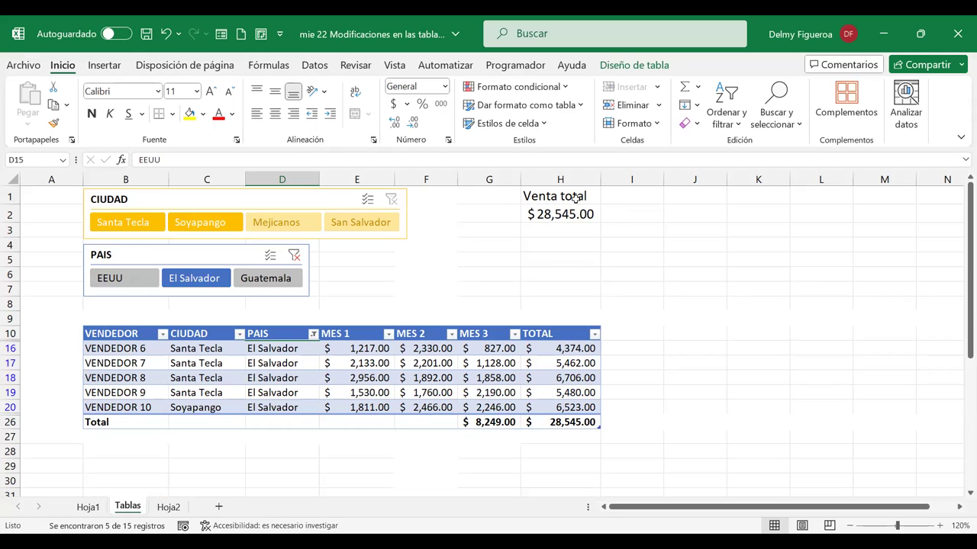
{"action": "left_click", "coordinate": [294, 258]}
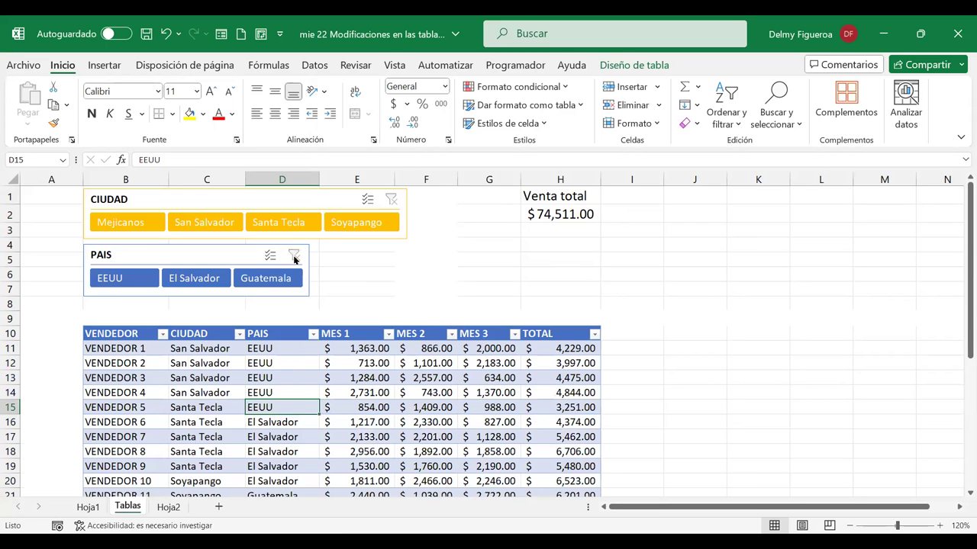
{"action": "scroll", "coordinate": [303, 412], "scroll_direction": "down", "scroll_amount": 1}
{"action": "scroll", "coordinate": [303, 412], "scroll_direction": "down", "scroll_amount": 2}
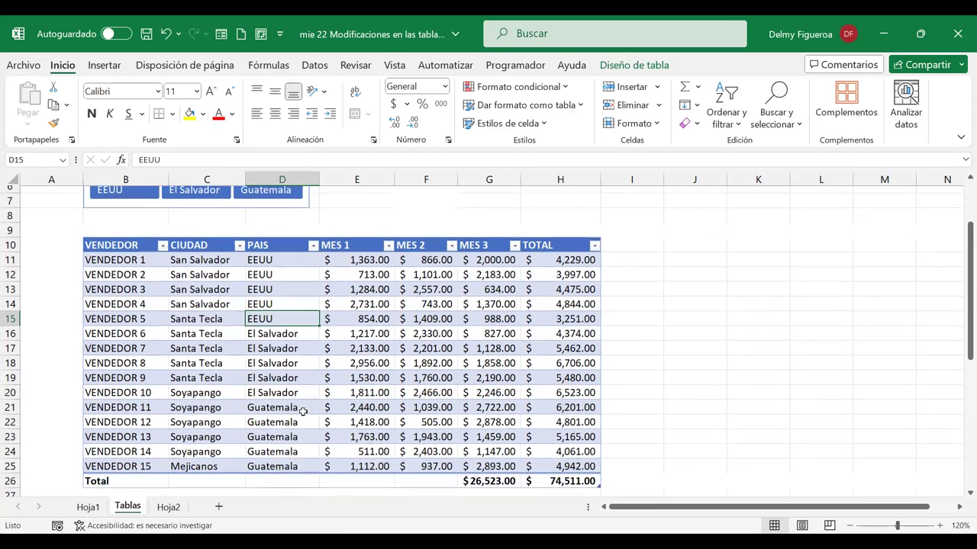
{"action": "scroll", "coordinate": [318, 405], "scroll_direction": "down", "scroll_amount": 1}
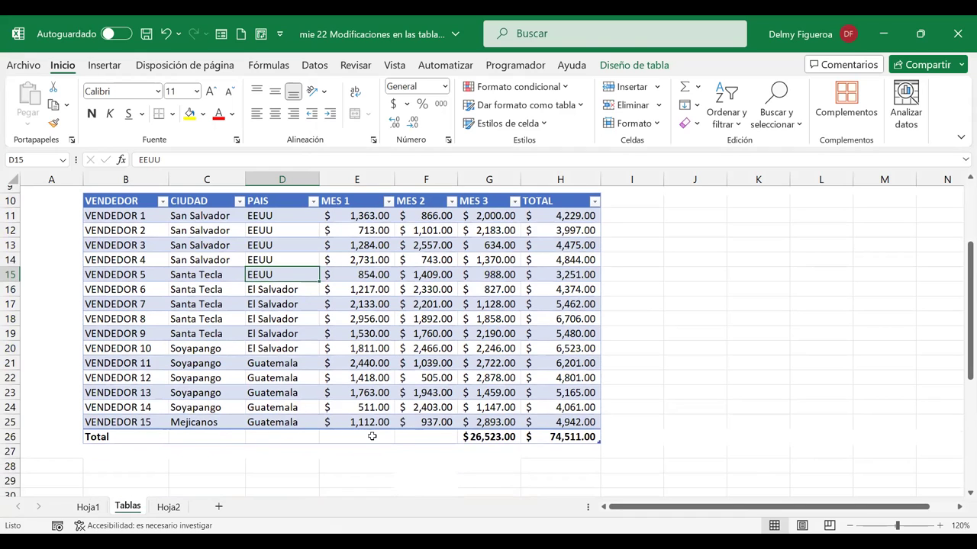
Step: Uncheck Fila de totales so the table ends at row 25, then select B26
{"action": "left_click", "coordinate": [371, 436]}
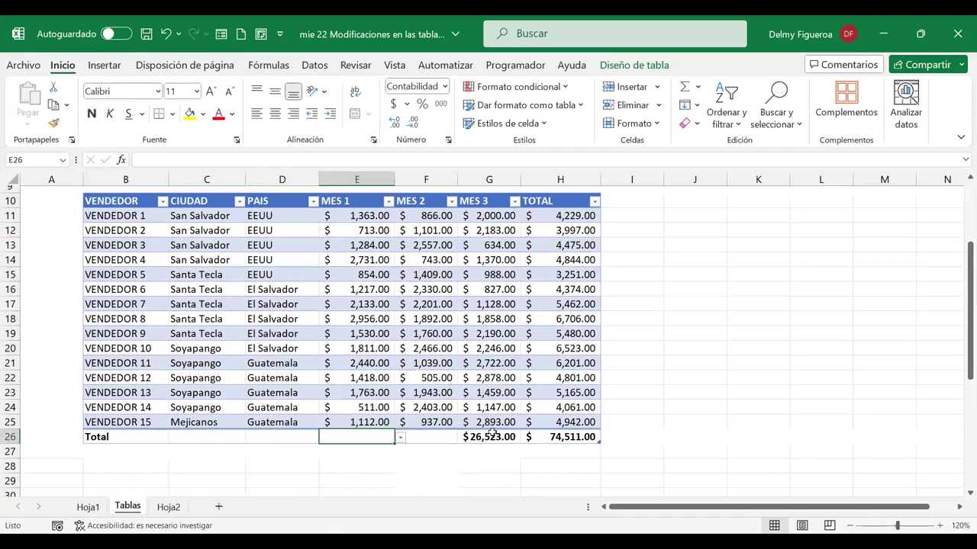
{"action": "left_click", "coordinate": [645, 66]}
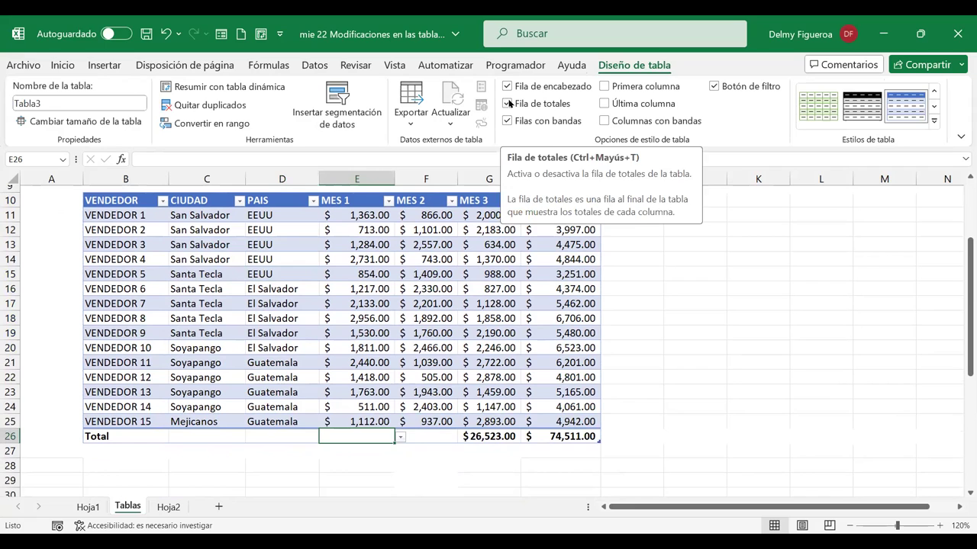
{"action": "left_click", "coordinate": [508, 103]}
{"action": "left_click", "coordinate": [112, 435]}
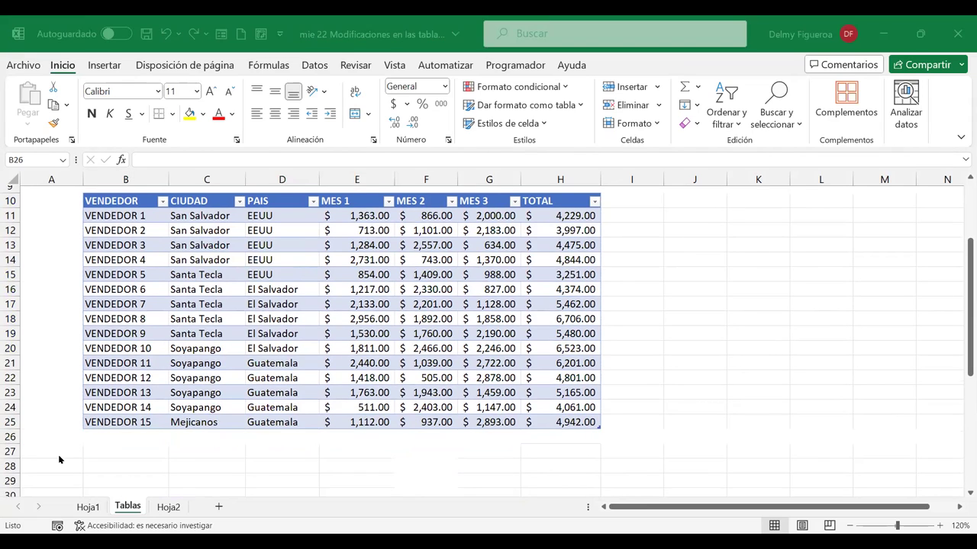
{"action": "left_click", "coordinate": [145, 440]}
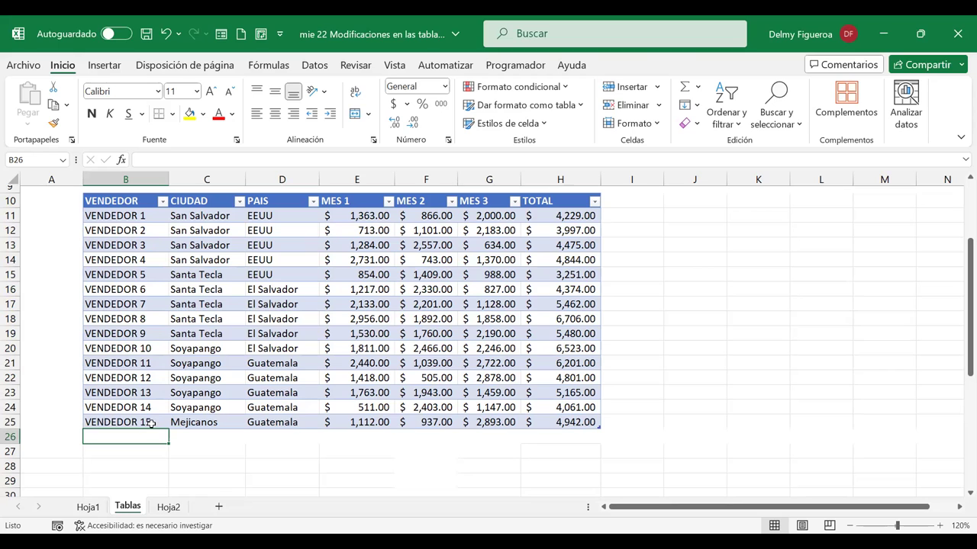
Step: Enter the two new sellers' names in B26 and B27
{"action": "type", "text": "B"}
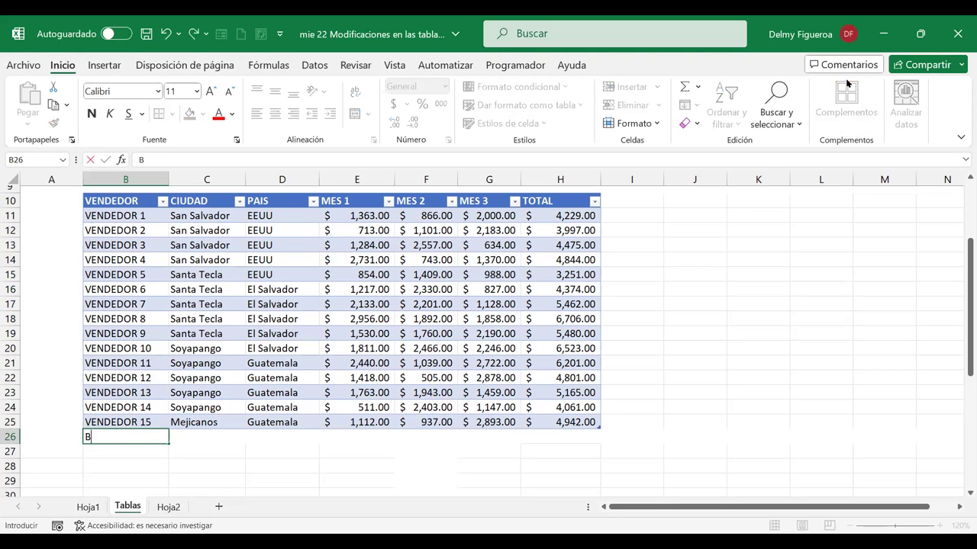
{"action": "type", "text": "RYAN COREAS"}
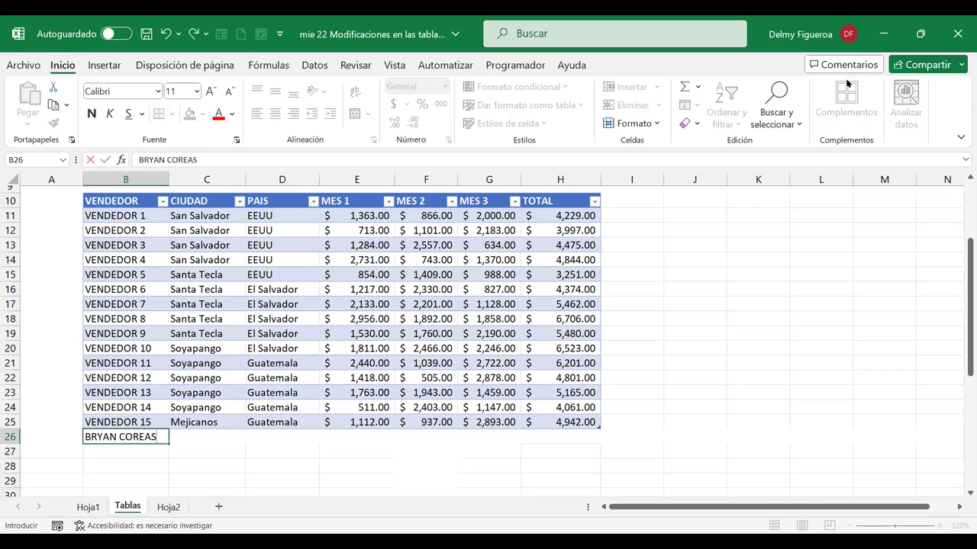
{"action": "key", "text": "Return"}
{"action": "key", "text": "Up"}
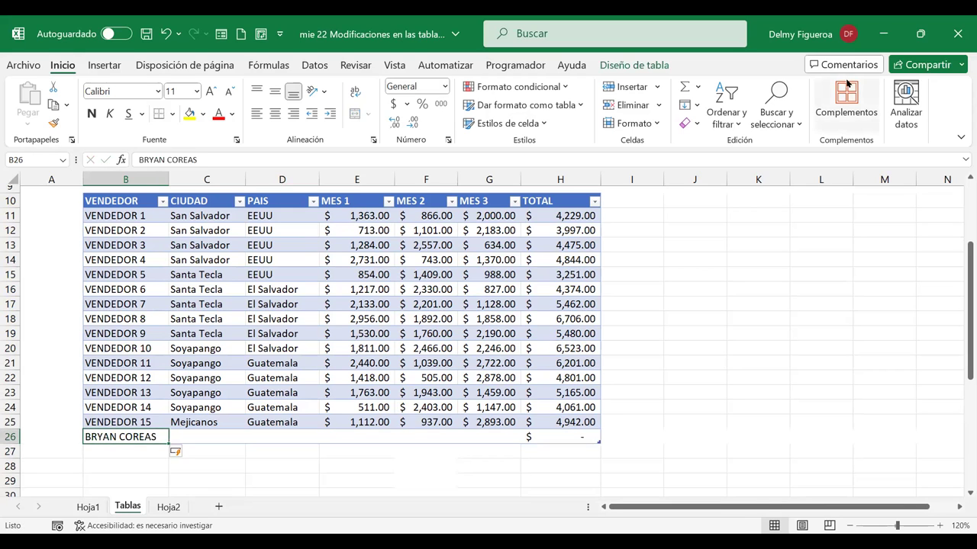
{"action": "key", "text": "Right"}
{"action": "key", "text": "Left"}
{"action": "key", "text": "Down"}
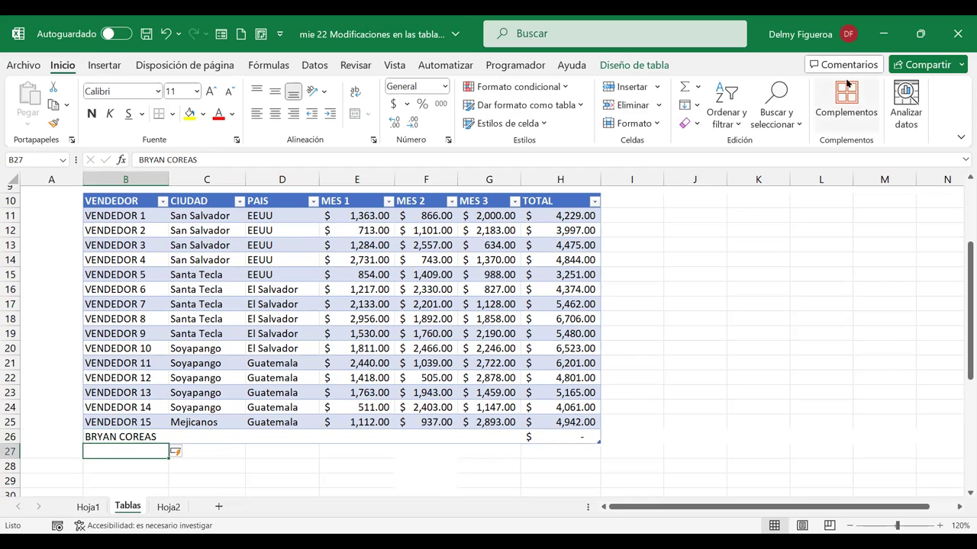
{"action": "type", "text": "DAVID PEÑA"}
{"action": "key", "text": "Tab"}
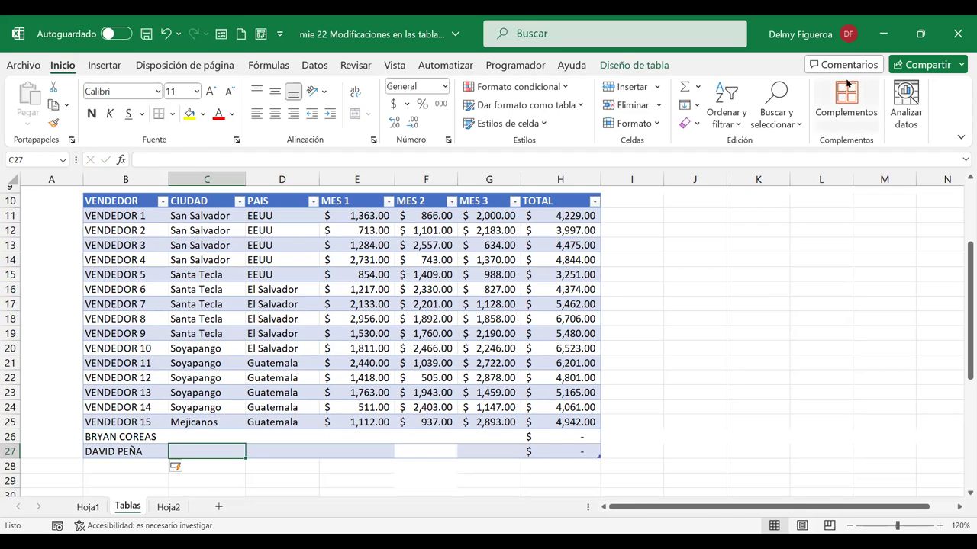
Step: Set their cities to San Salvador and Santa Tecla
{"action": "key", "text": "Up"}
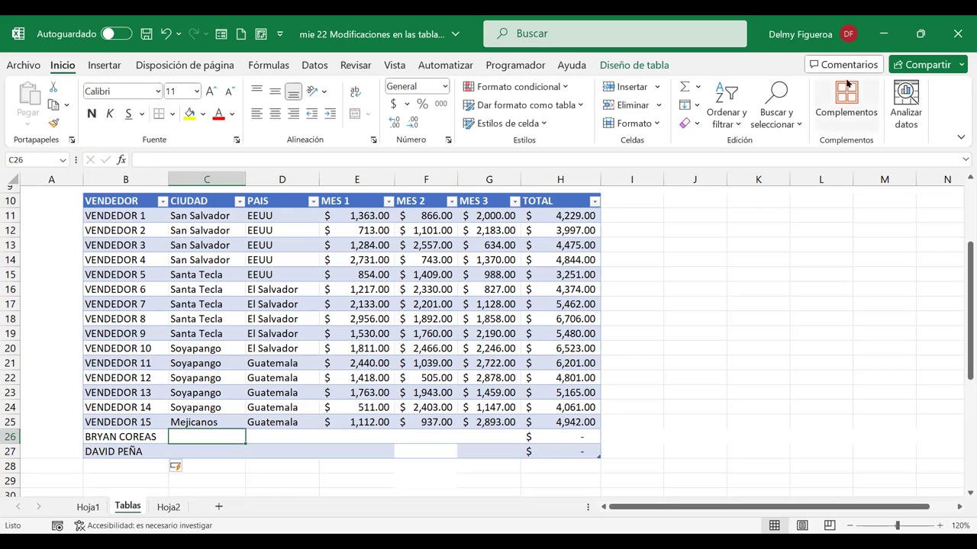
{"action": "type", "text": "S"}
{"action": "type", "text": "a"}
{"action": "type", "text": "an"}
{"action": "key", "text": "BackSpace"}
{"action": "type", "text": "n S"}
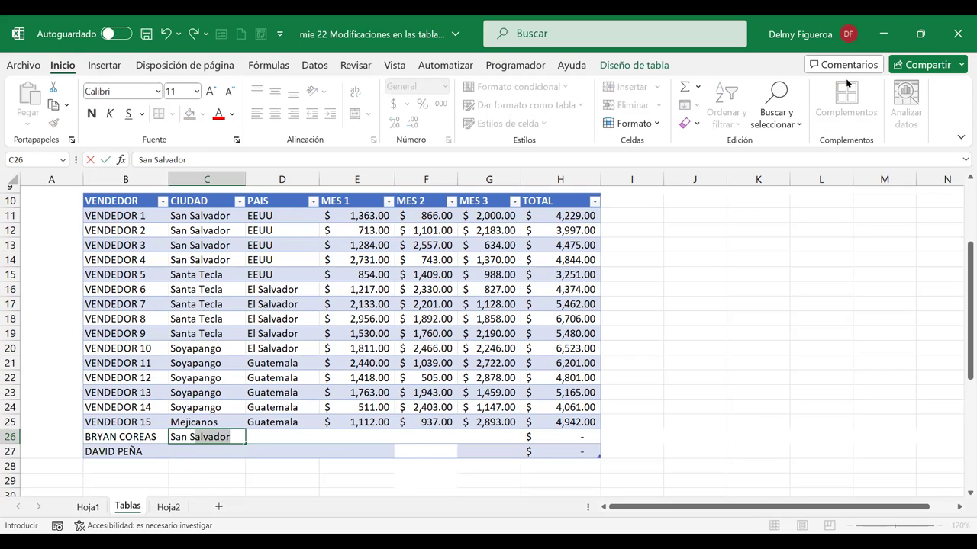
{"action": "key", "text": "Return"}
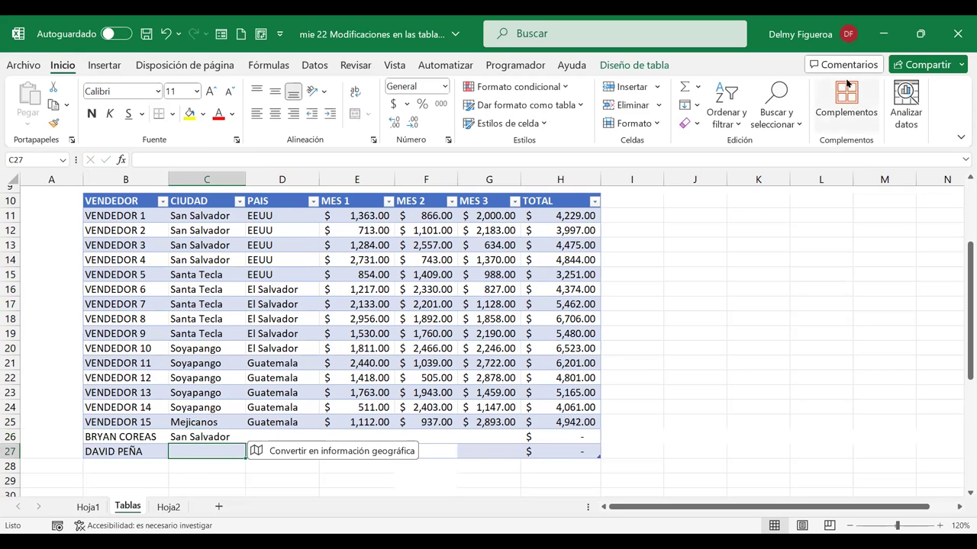
{"action": "type", "text": "Santa Tecla"}
{"action": "key", "text": "Return"}
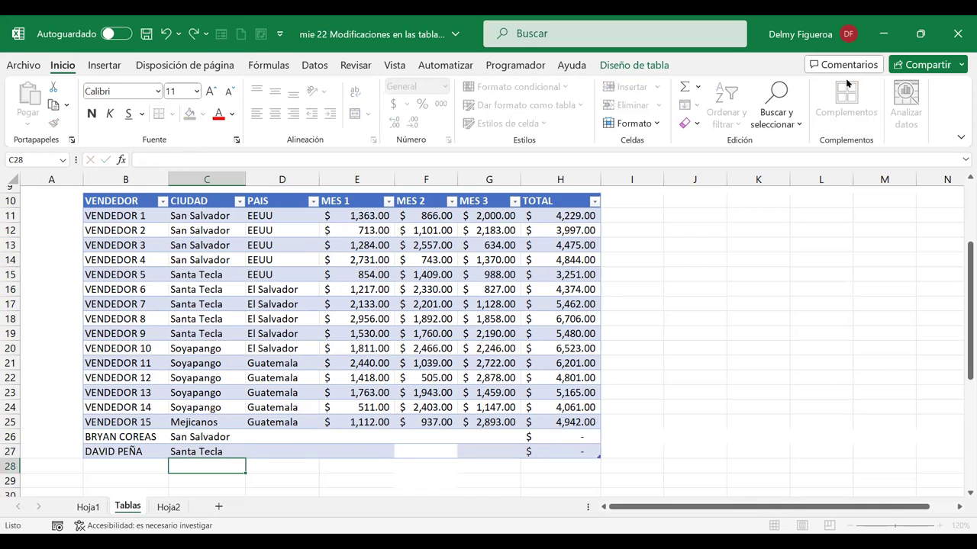
Step: Fill in El Salvador as the PAIS for both new sellers
{"action": "key", "text": "Up"}
{"action": "key", "text": "Up"}
{"action": "key", "text": "Right"}
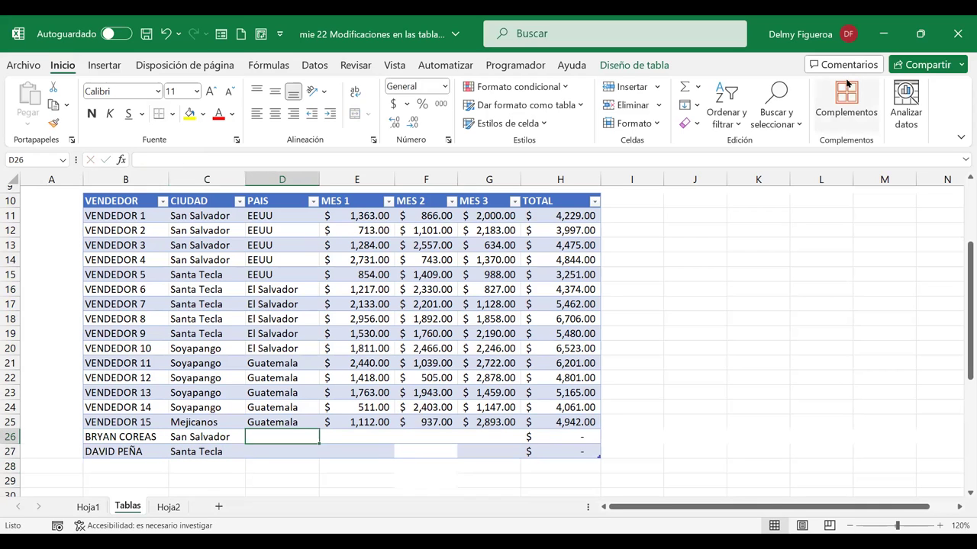
{"action": "type", "text": "El Salvador"}
{"action": "key", "text": "Return"}
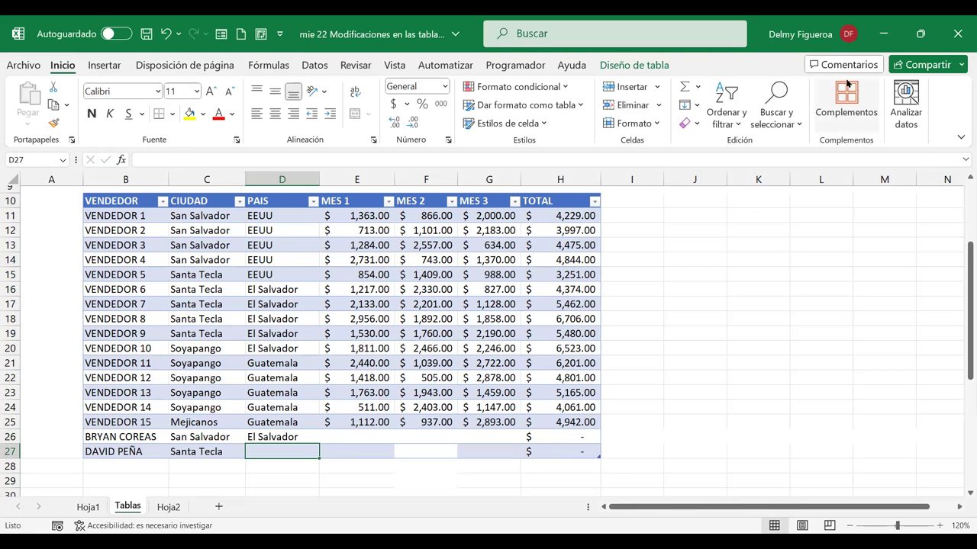
{"action": "type", "text": "El Salvador"}
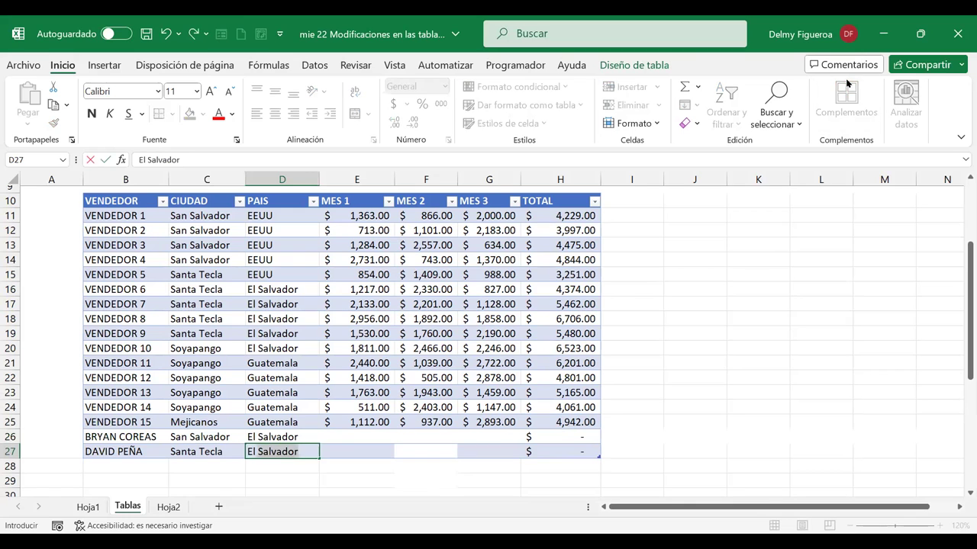
{"action": "key", "text": "Return"}
Step: Enter MES 1 sales of 1,500 and 700, and MES 2 sales of 1,000 and 2,000
{"action": "key", "text": "Up"}
{"action": "key", "text": "Up"}
{"action": "key", "text": "Right"}
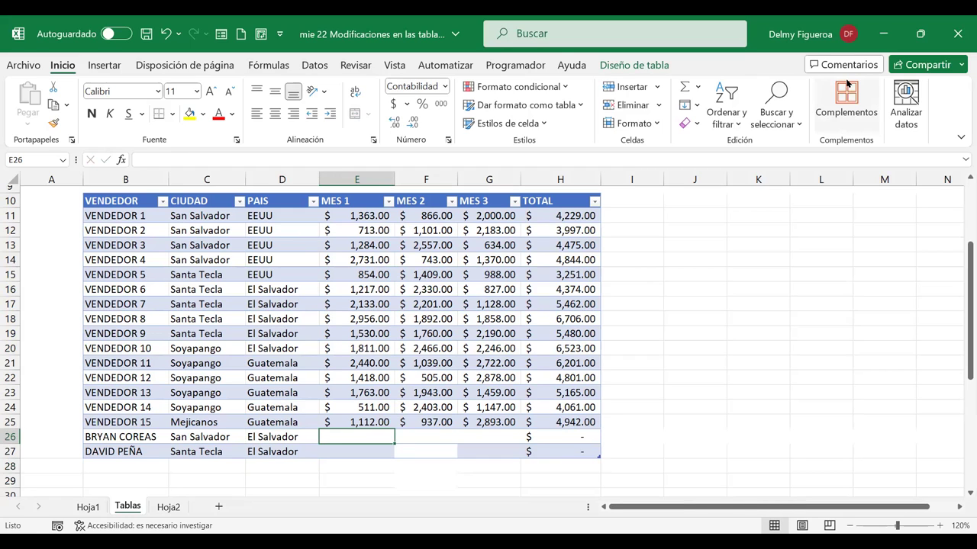
{"action": "type", "text": "1,500"}
{"action": "key", "text": "Return"}
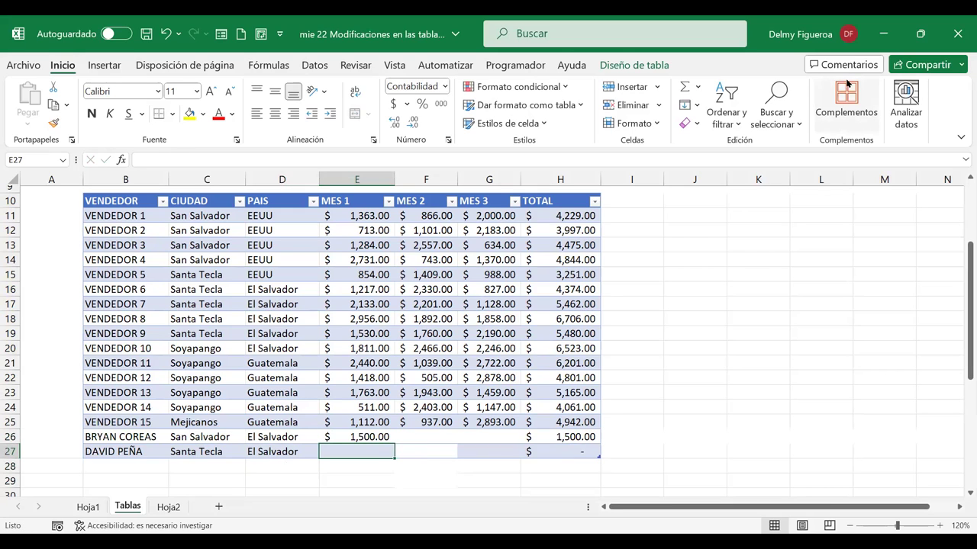
{"action": "type", "text": "700"}
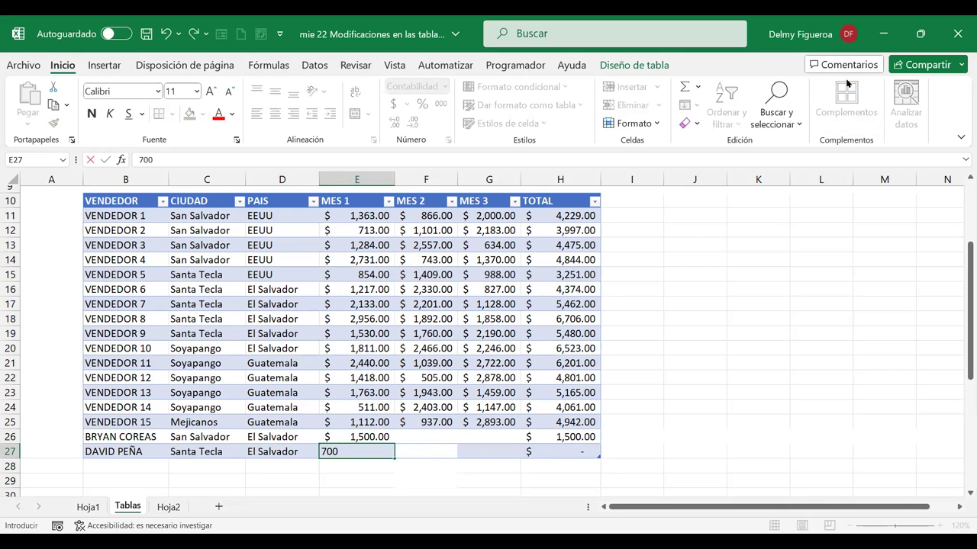
{"action": "key", "text": "Tab"}
{"action": "key", "text": "Up"}
{"action": "type", "text": "100"}
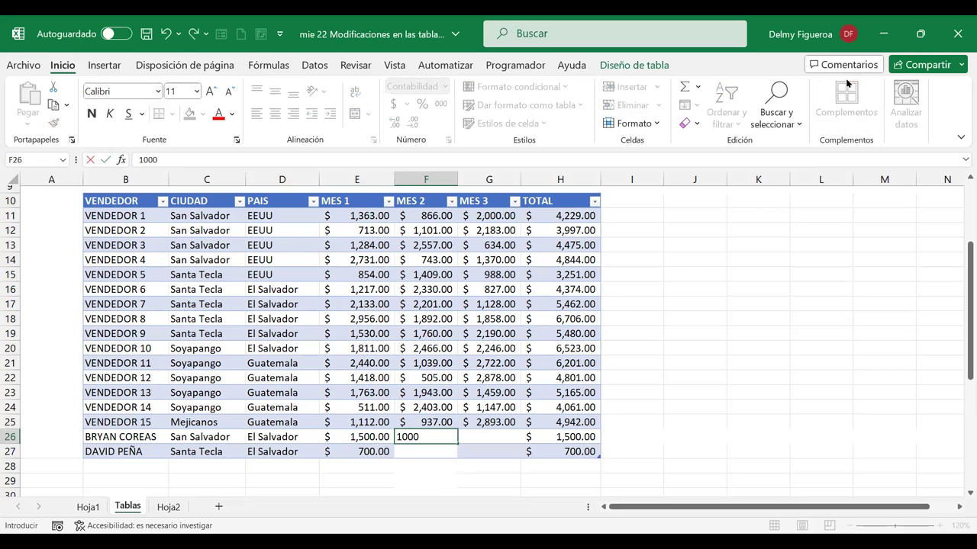
{"action": "key", "text": "Return"}
{"action": "type", "text": "2,000"}
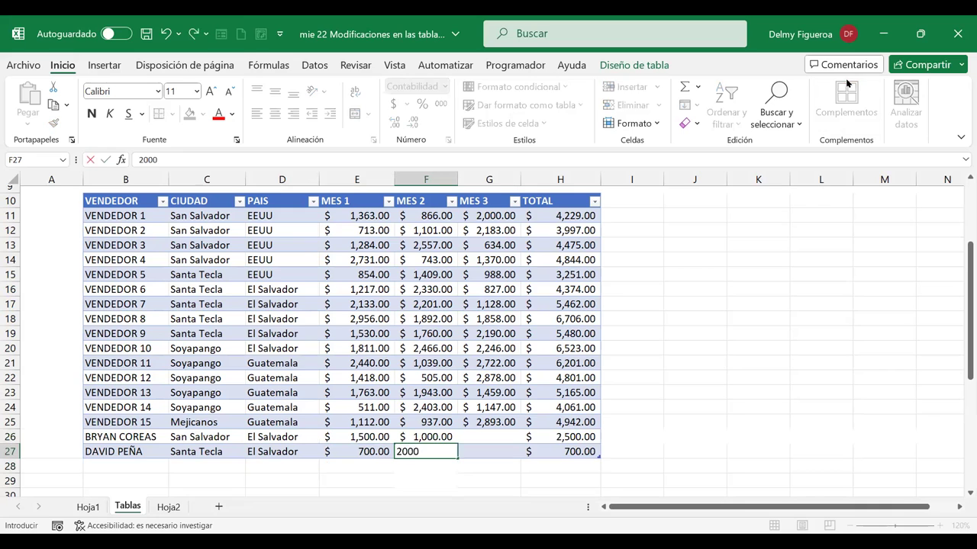
{"action": "key", "text": "Tab"}
Step: Enter MES 3 sales of 2,500 and 1,200 for the two new sellers
{"action": "key", "text": "Up"}
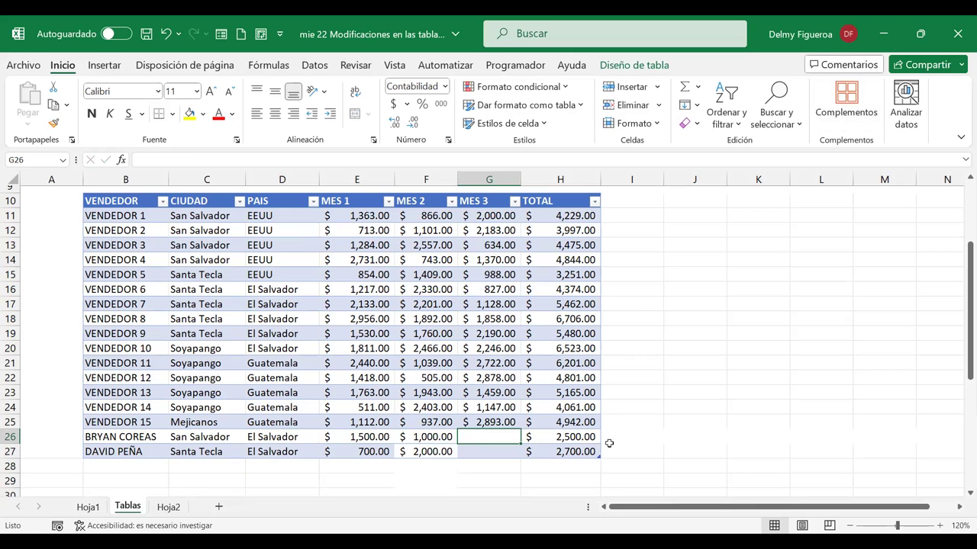
{"action": "type", "text": "2500"}
{"action": "key", "text": "Return"}
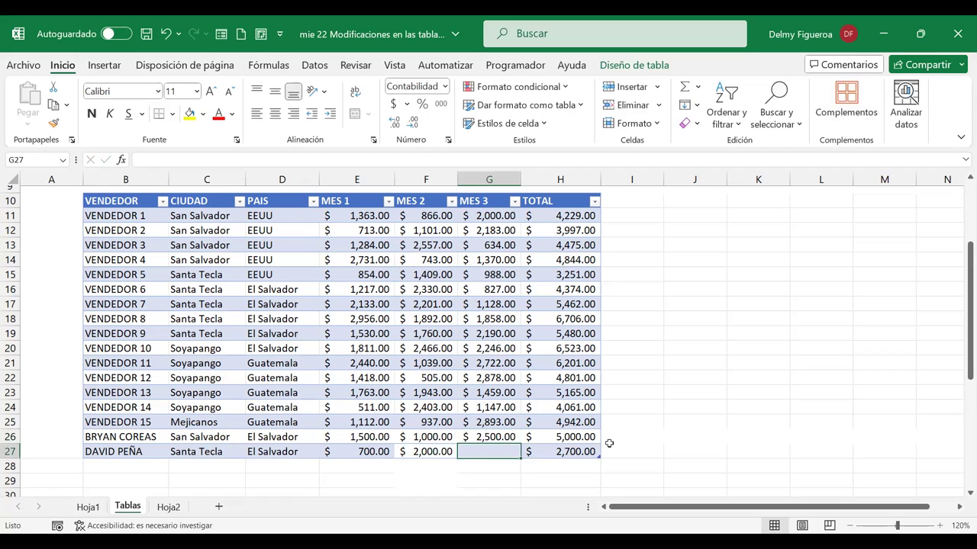
{"action": "type", "text": "1,200"}
{"action": "key", "text": "Return"}
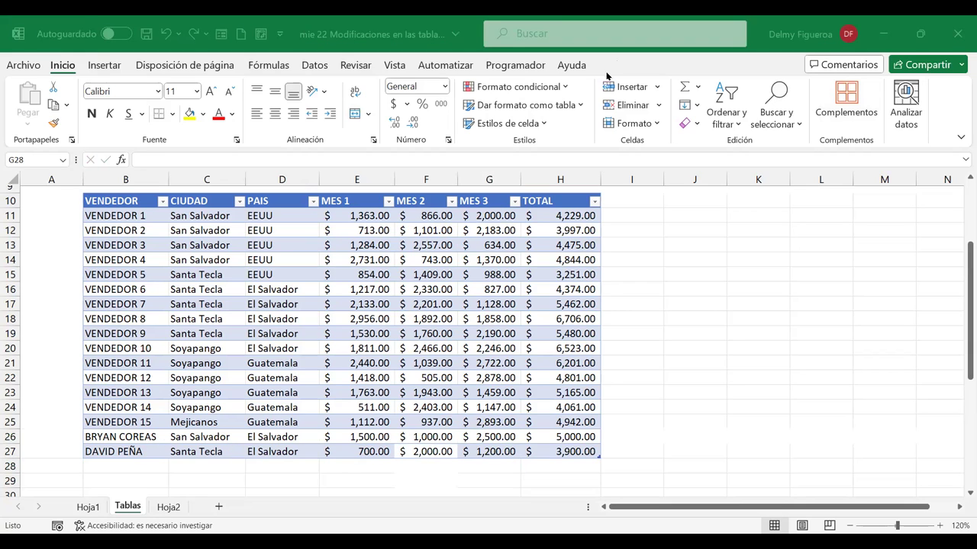
{"action": "left_click", "coordinate": [568, 347]}
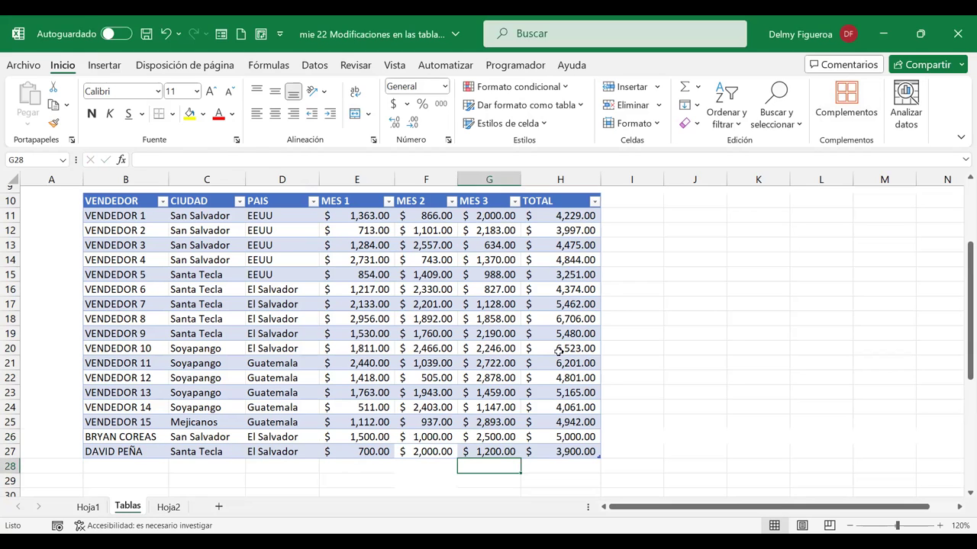
{"action": "left_click", "coordinate": [630, 64]}
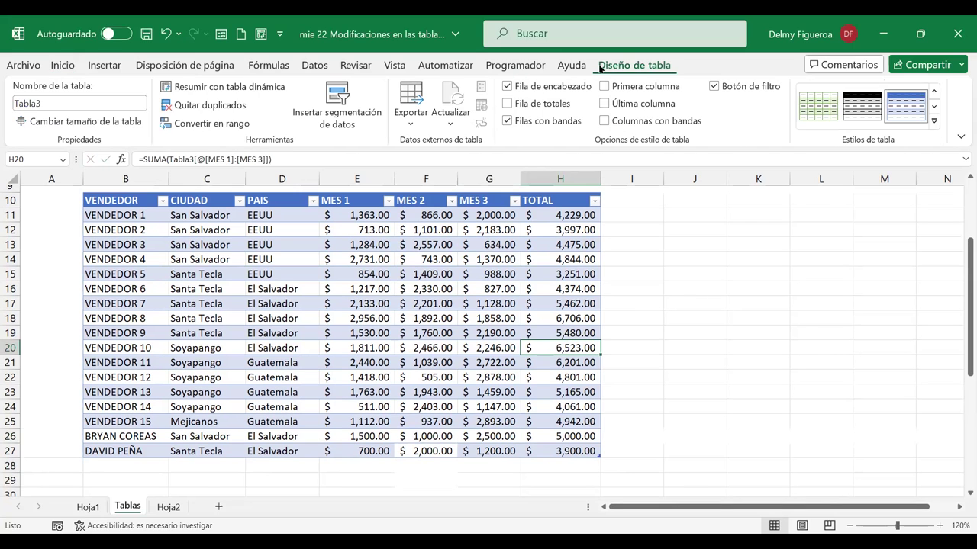
{"action": "left_click", "coordinate": [507, 103]}
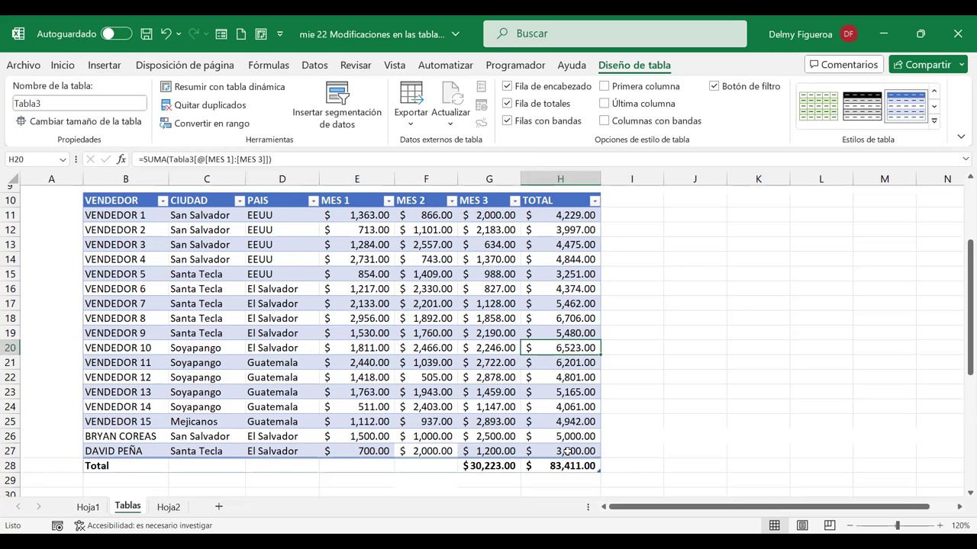
{"action": "scroll", "coordinate": [568, 451], "scroll_direction": "up", "scroll_amount": 3}
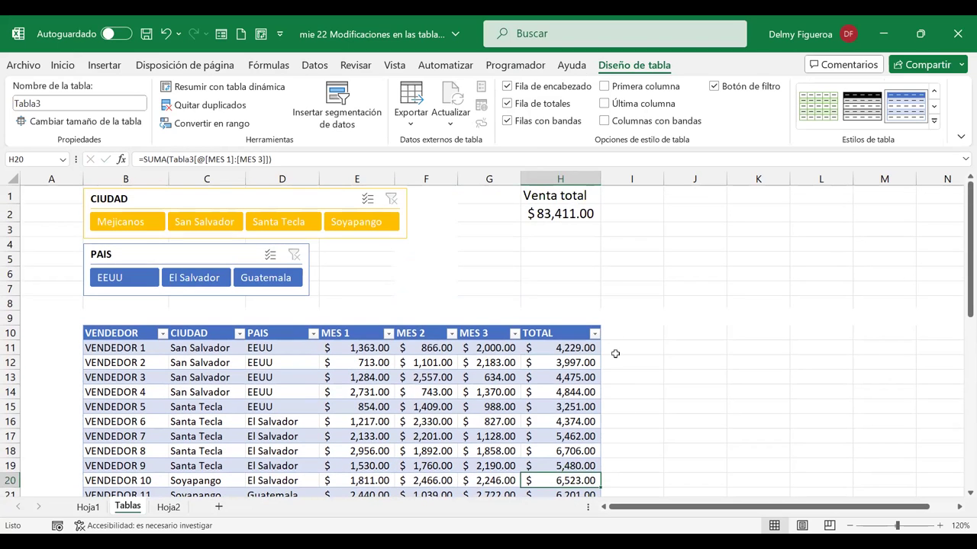
{"action": "left_click", "coordinate": [566, 211]}
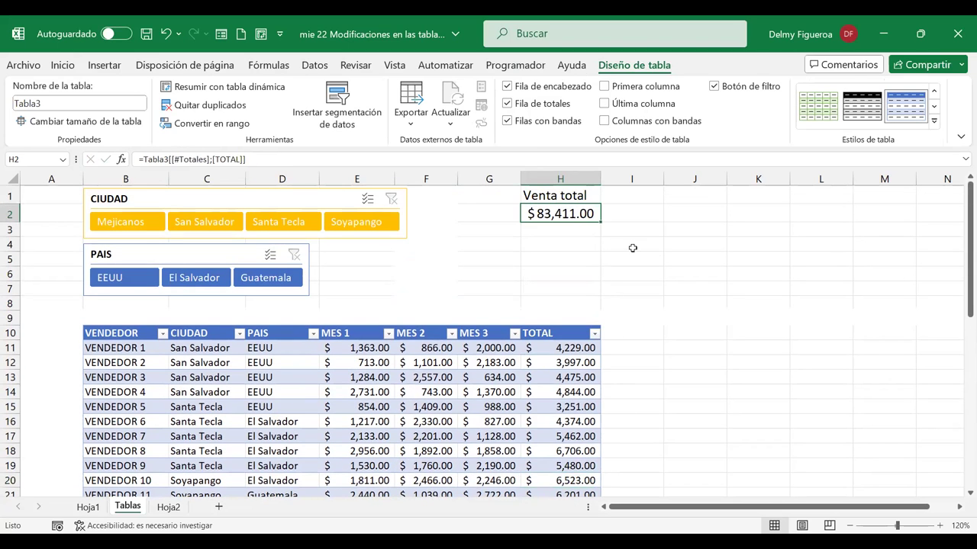
{"action": "scroll", "coordinate": [656, 258], "scroll_direction": "down", "scroll_amount": 5}
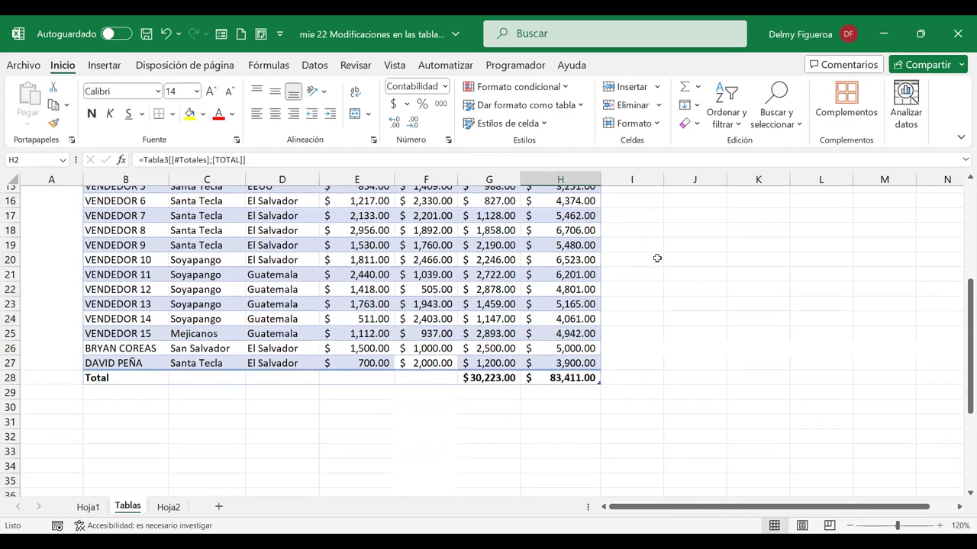
{"action": "left_click", "coordinate": [9, 348]}
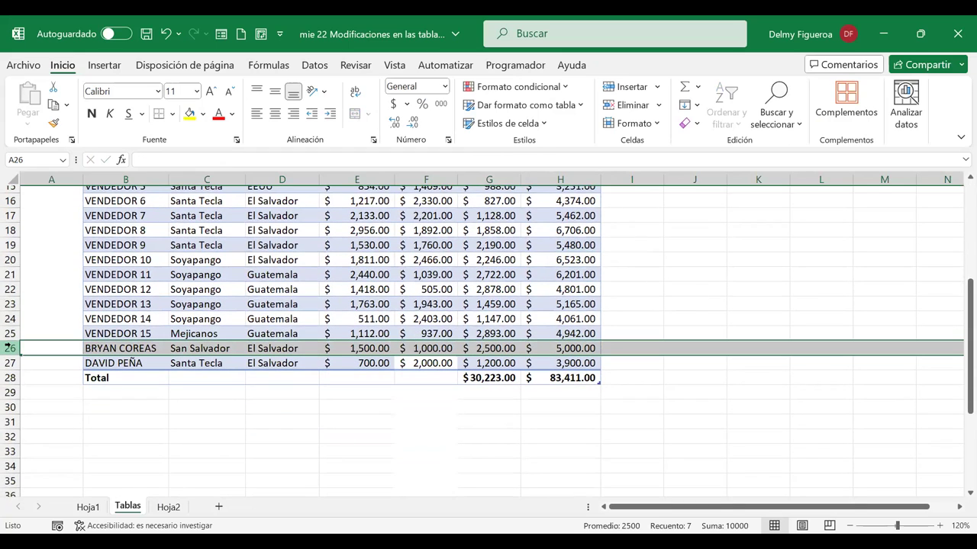
{"action": "left_click", "coordinate": [549, 379]}
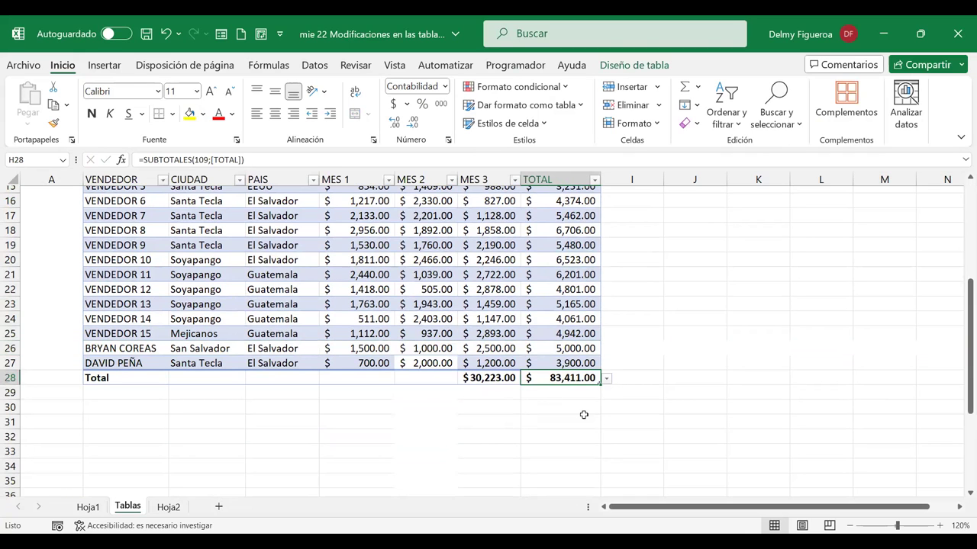
{"action": "scroll", "coordinate": [584, 391], "scroll_direction": "up", "scroll_amount": 5}
{"action": "left_click", "coordinate": [560, 208]}
{"action": "scroll", "coordinate": [673, 353], "scroll_direction": "down", "scroll_amount": 2}
{"action": "scroll", "coordinate": [673, 353], "scroll_direction": "down", "scroll_amount": 6}
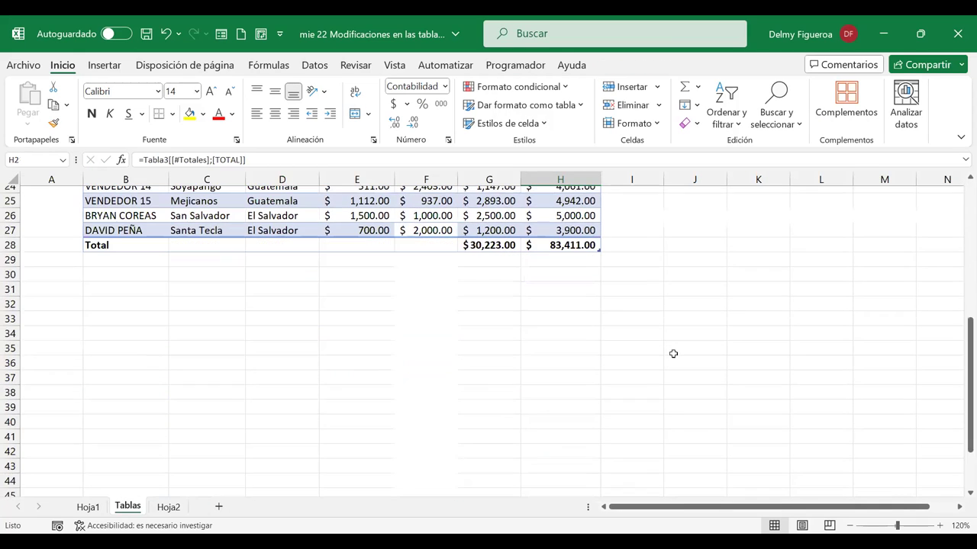
{"action": "scroll", "coordinate": [673, 353], "scroll_direction": "up", "scroll_amount": 2}
{"action": "scroll", "coordinate": [673, 354], "scroll_direction": "up", "scroll_amount": 6}
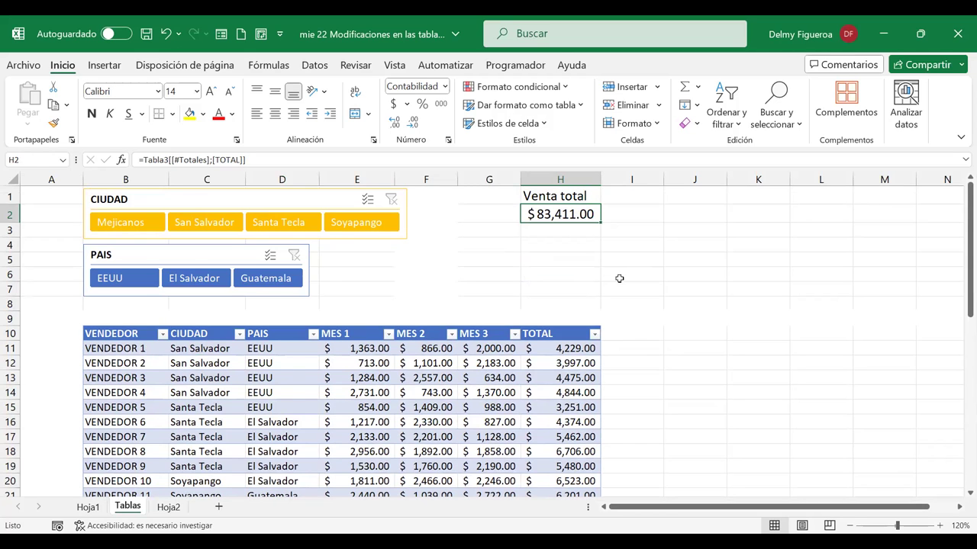
{"action": "scroll", "coordinate": [619, 278], "scroll_direction": "down", "scroll_amount": 7}
{"action": "scroll", "coordinate": [607, 298], "scroll_direction": "up", "scroll_amount": 3}
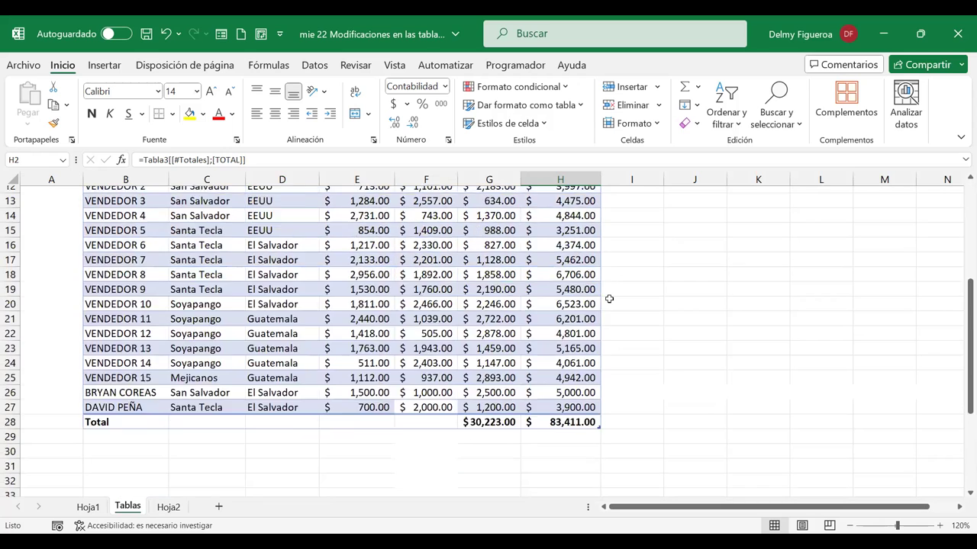
{"action": "scroll", "coordinate": [607, 298], "scroll_direction": "up", "scroll_amount": 4}
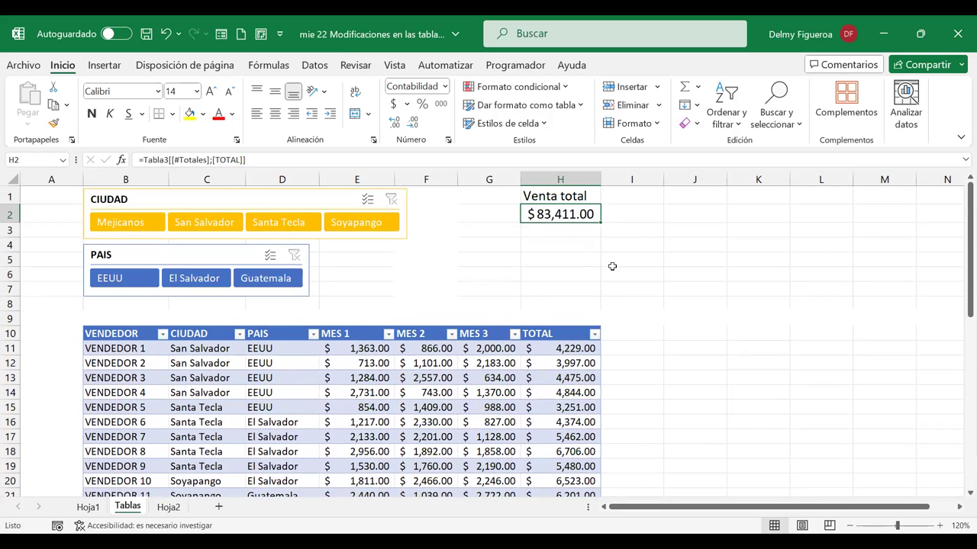
Step: Review H2's Venta total formula without changes, then select G13 and show Diseño de tabla
{"action": "double_click", "coordinate": [572, 213]}
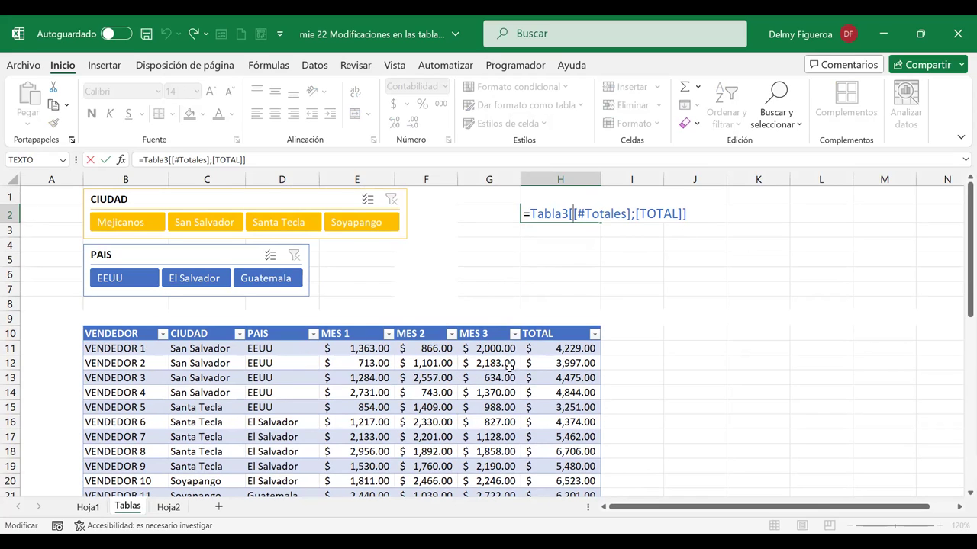
{"action": "key", "text": "Return"}
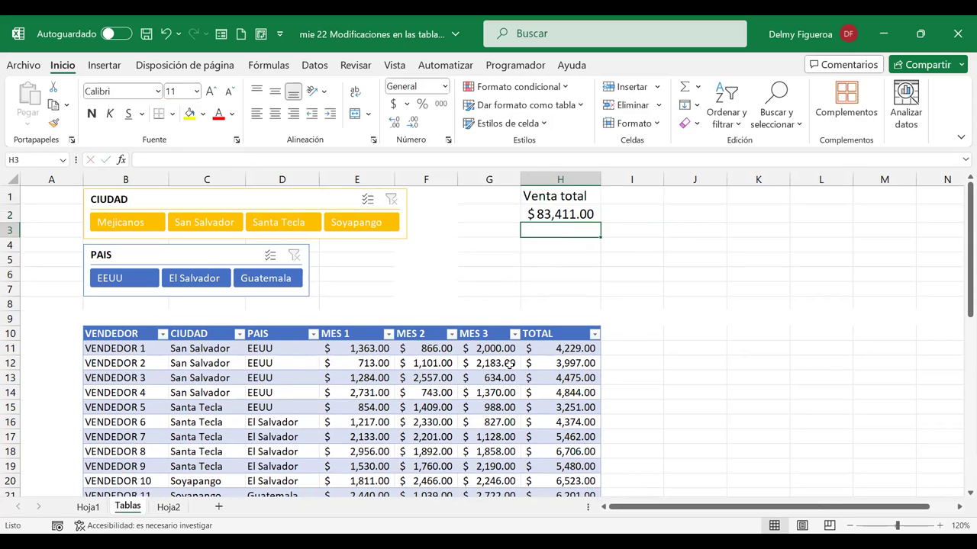
{"action": "left_click", "coordinate": [480, 374]}
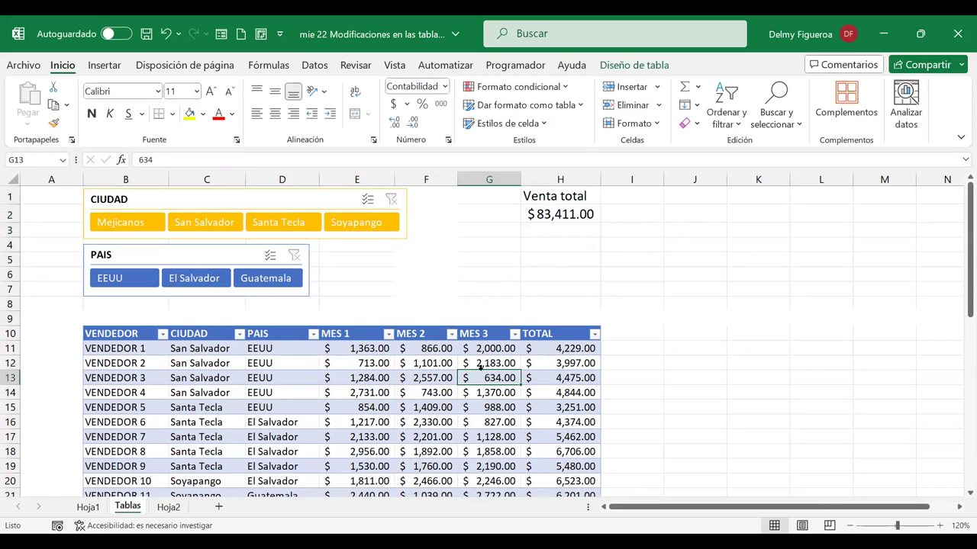
{"action": "left_click", "coordinate": [634, 65]}
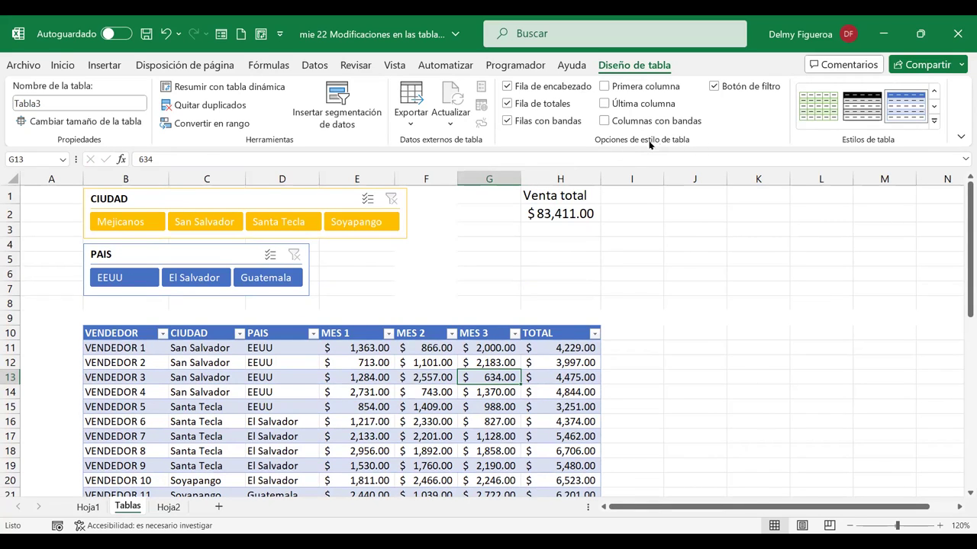
Step: Turn on Primera columna and Última columna to bold the first and TOTAL columns
{"action": "left_click", "coordinate": [604, 86]}
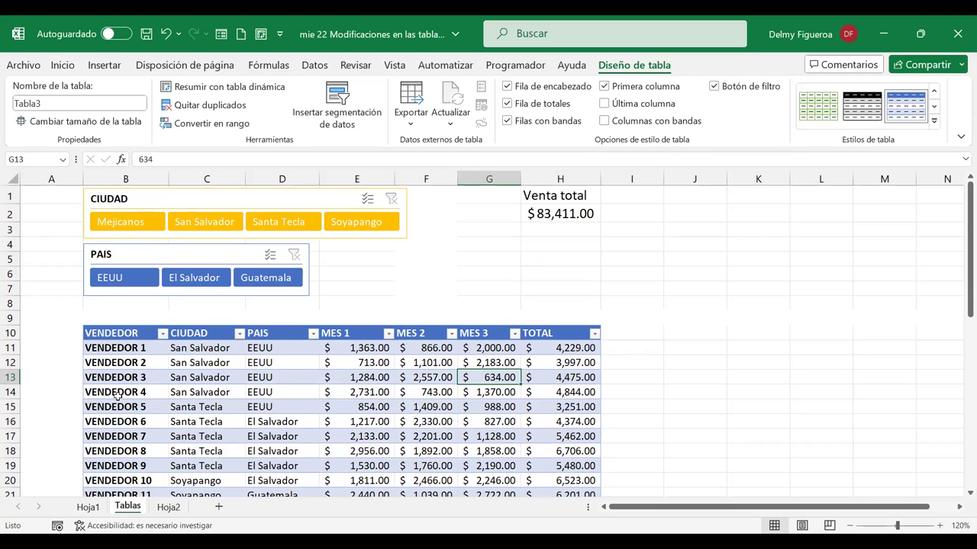
{"action": "left_click", "coordinate": [604, 103]}
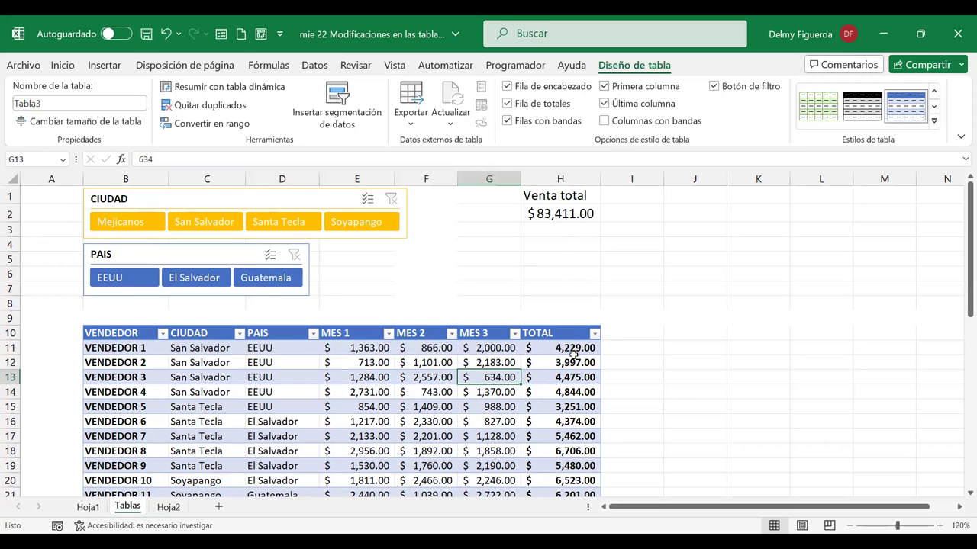
{"action": "scroll", "coordinate": [573, 354], "scroll_direction": "down", "scroll_amount": 1}
{"action": "scroll", "coordinate": [574, 320], "scroll_direction": "down", "scroll_amount": 1}
{"action": "scroll", "coordinate": [574, 290], "scroll_direction": "down", "scroll_amount": 1}
{"action": "scroll", "coordinate": [575, 260], "scroll_direction": "down", "scroll_amount": 1}
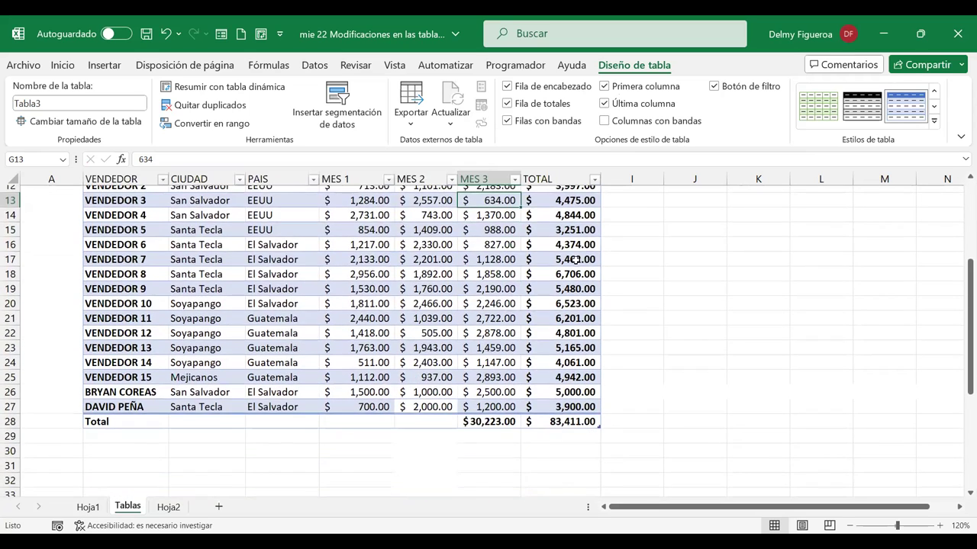
{"action": "scroll", "coordinate": [574, 259], "scroll_direction": "up", "scroll_amount": 3}
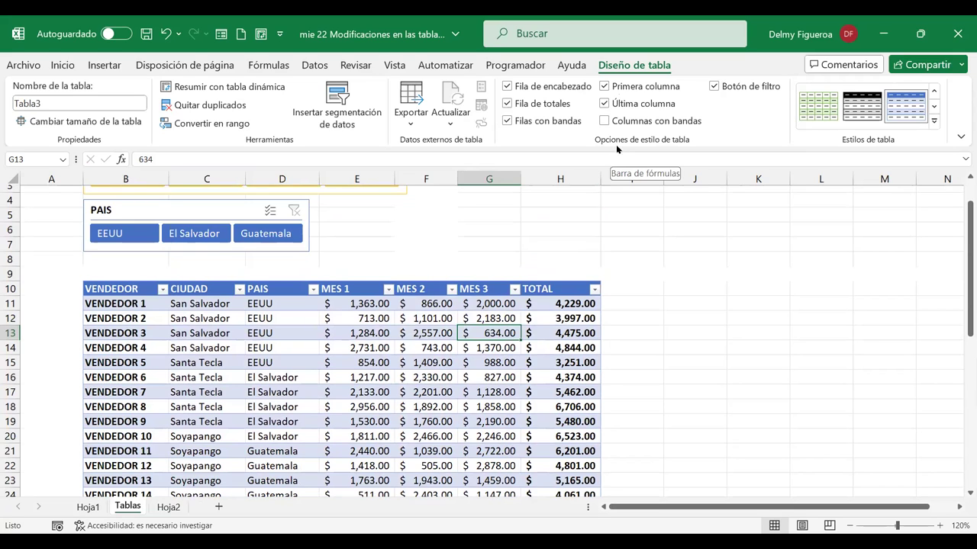
Step: Switch to banded columns instead of banded rows and turn off Botón de filtro
{"action": "left_click", "coordinate": [605, 122]}
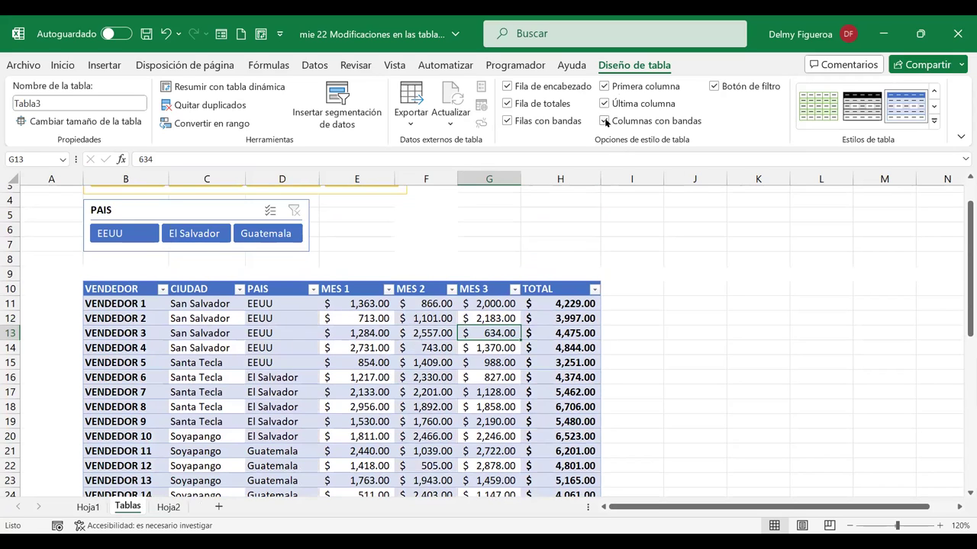
{"action": "left_click", "coordinate": [508, 121]}
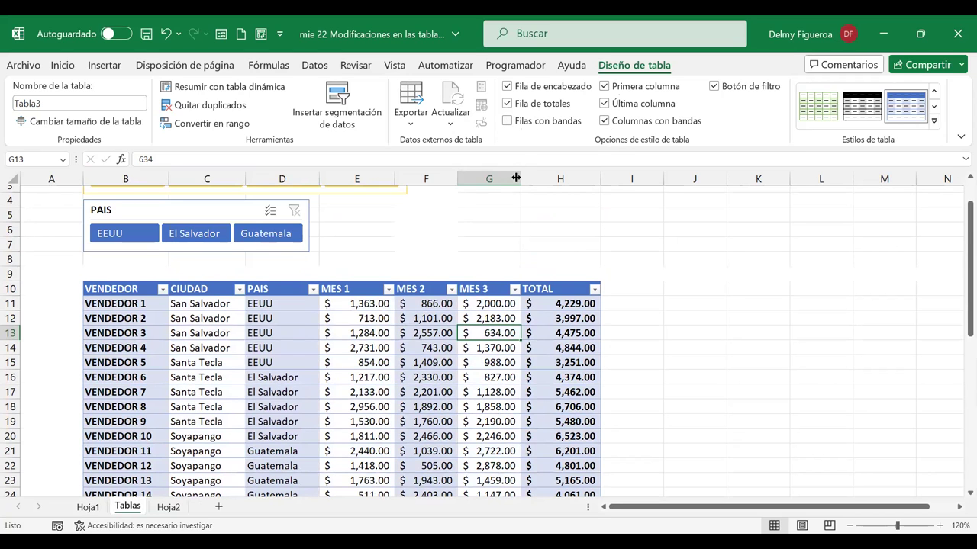
{"action": "scroll", "coordinate": [387, 279], "scroll_direction": "down", "scroll_amount": 3}
{"action": "scroll", "coordinate": [444, 276], "scroll_direction": "up", "scroll_amount": 1}
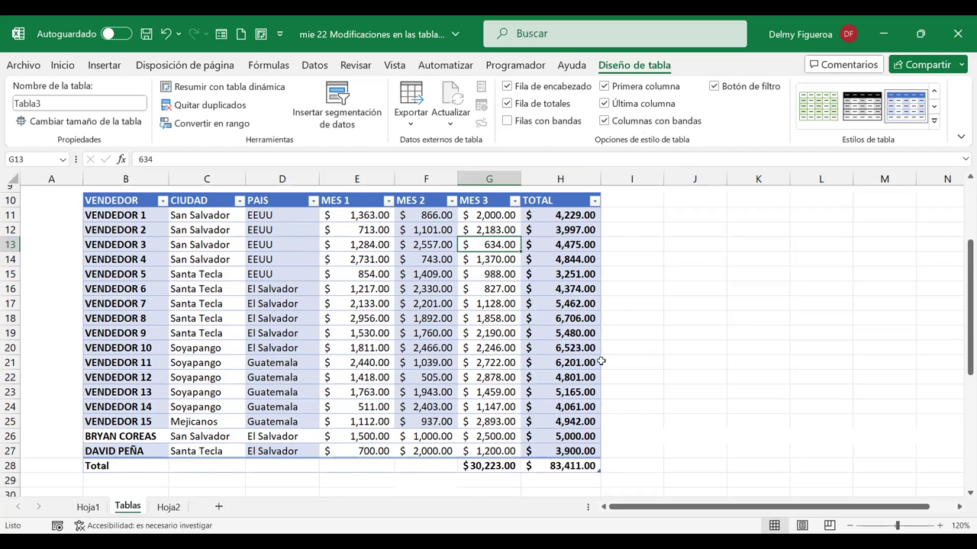
{"action": "scroll", "coordinate": [507, 337], "scroll_direction": "up", "scroll_amount": 2}
{"action": "scroll", "coordinate": [507, 336], "scroll_direction": "up", "scroll_amount": 1}
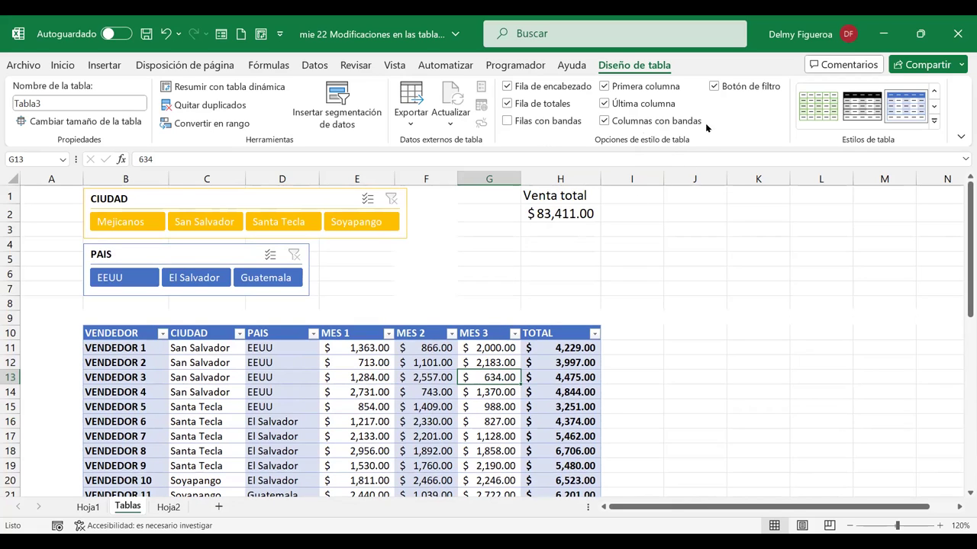
{"action": "left_click", "coordinate": [714, 86]}
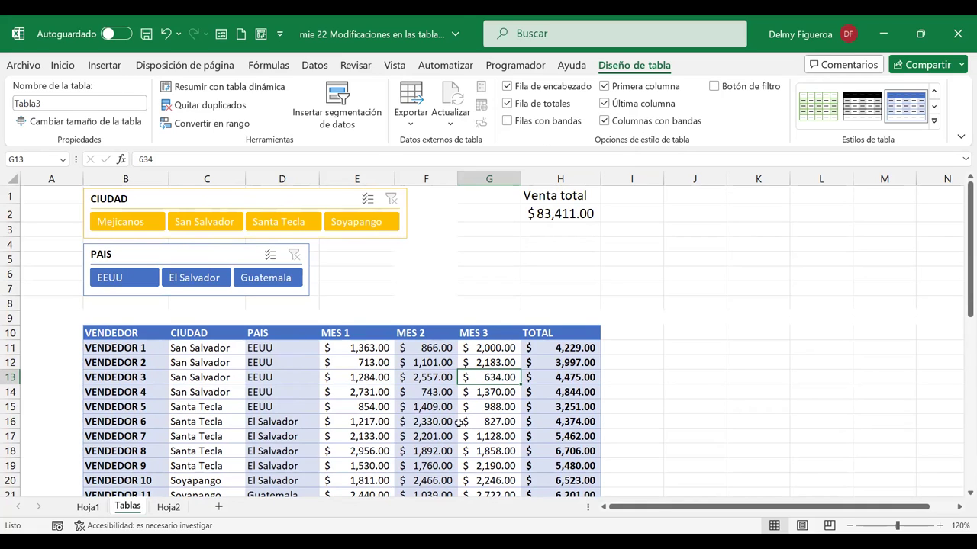
{"action": "scroll", "coordinate": [630, 373], "scroll_direction": "down", "scroll_amount": 2}
{"action": "scroll", "coordinate": [630, 373], "scroll_direction": "down", "scroll_amount": 4}
{"action": "scroll", "coordinate": [630, 373], "scroll_direction": "up", "scroll_amount": 4}
{"action": "scroll", "coordinate": [630, 373], "scroll_direction": "up", "scroll_amount": 2}
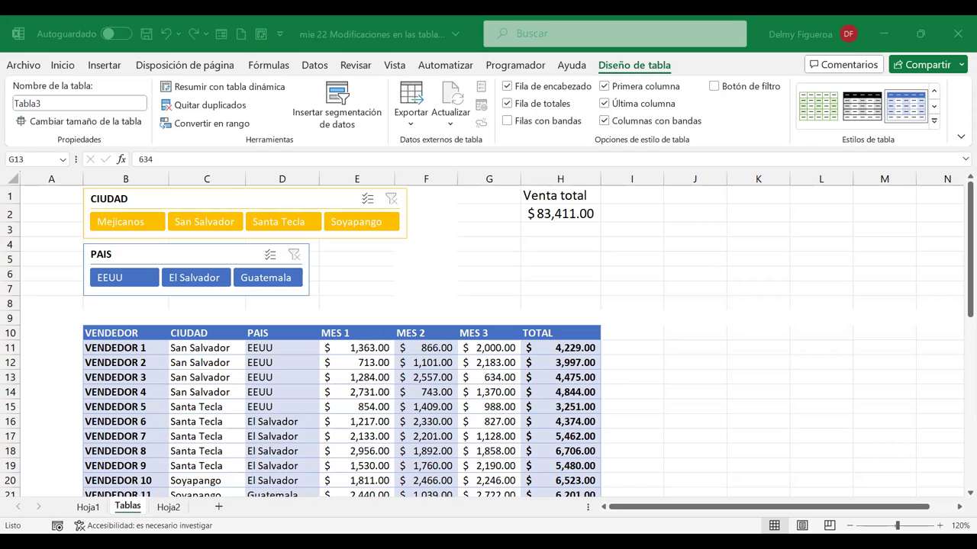
{"action": "left_click", "coordinate": [638, 229]}
{"action": "left_click", "coordinate": [46, 190]}
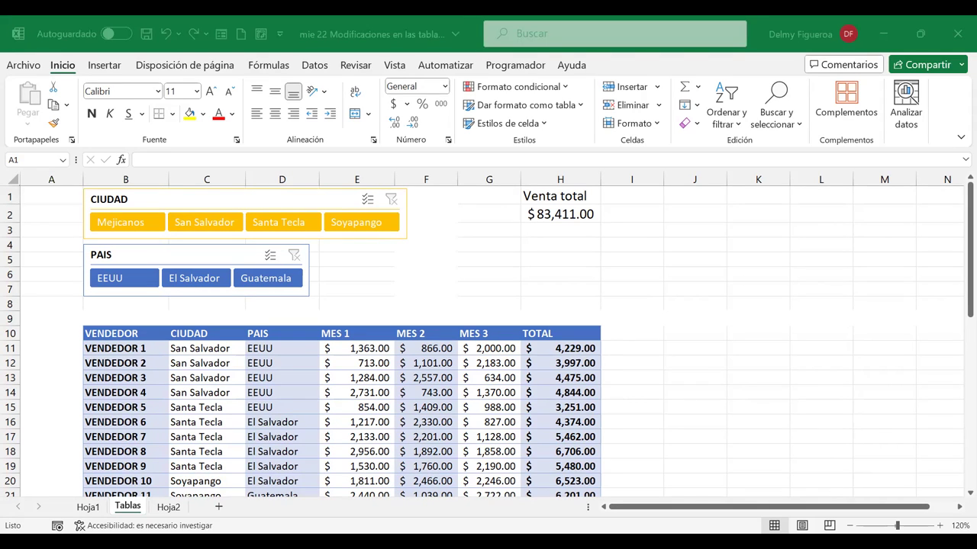
{"action": "left_click", "coordinate": [666, 242]}
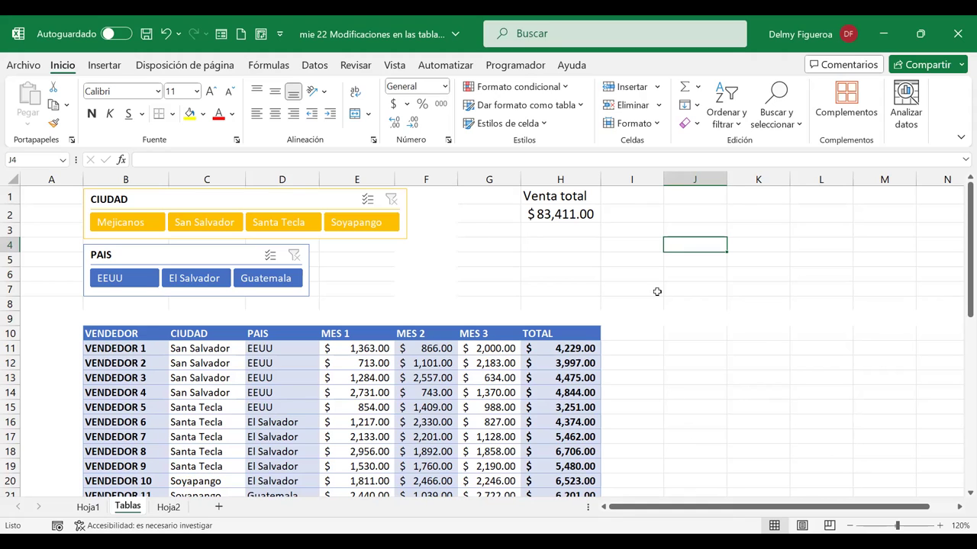
{"action": "left_click", "coordinate": [55, 193]}
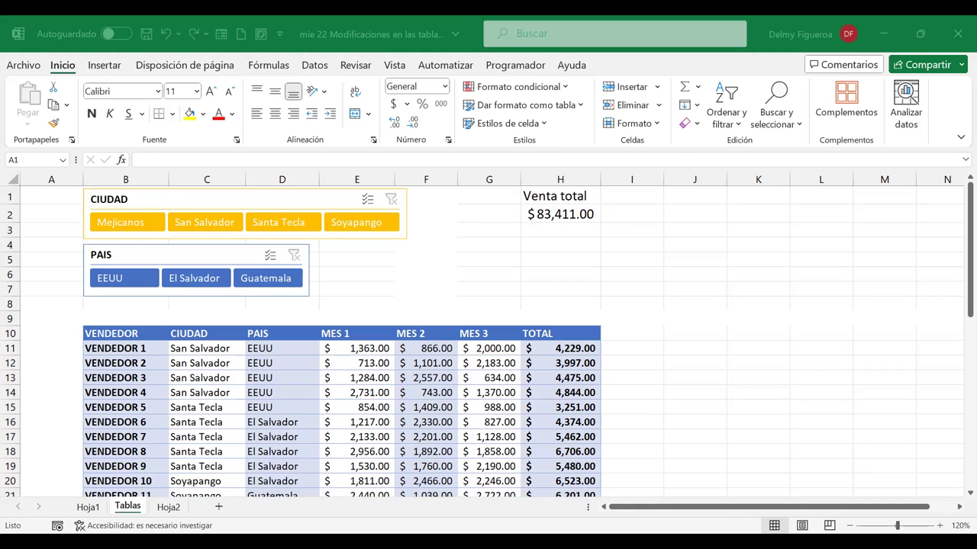
Step: Look through the Hoja2, Tablas and Hoja1 sheets, returning to Tablas beside the vendor table
{"action": "left_click", "coordinate": [167, 507]}
{"action": "left_click", "coordinate": [124, 508]}
{"action": "left_click", "coordinate": [89, 508]}
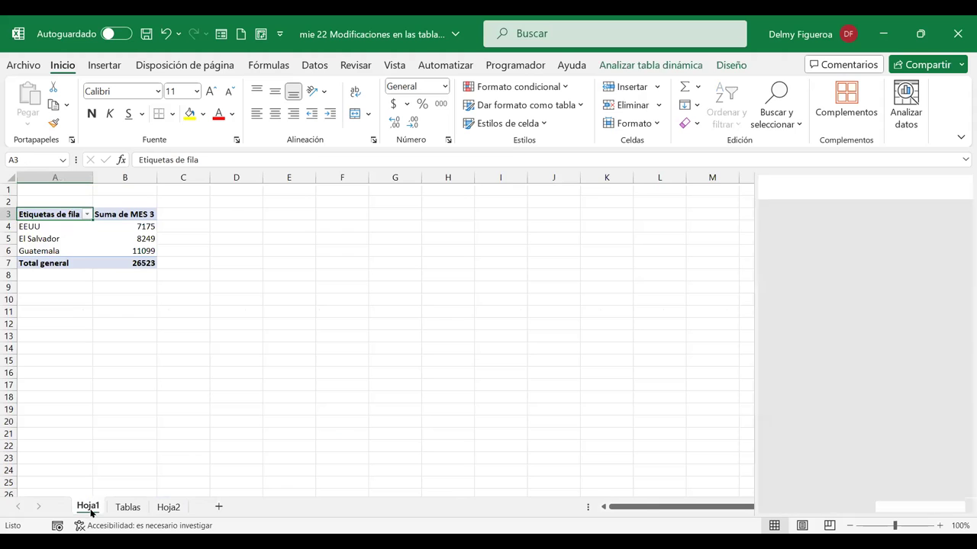
{"action": "left_click", "coordinate": [128, 510]}
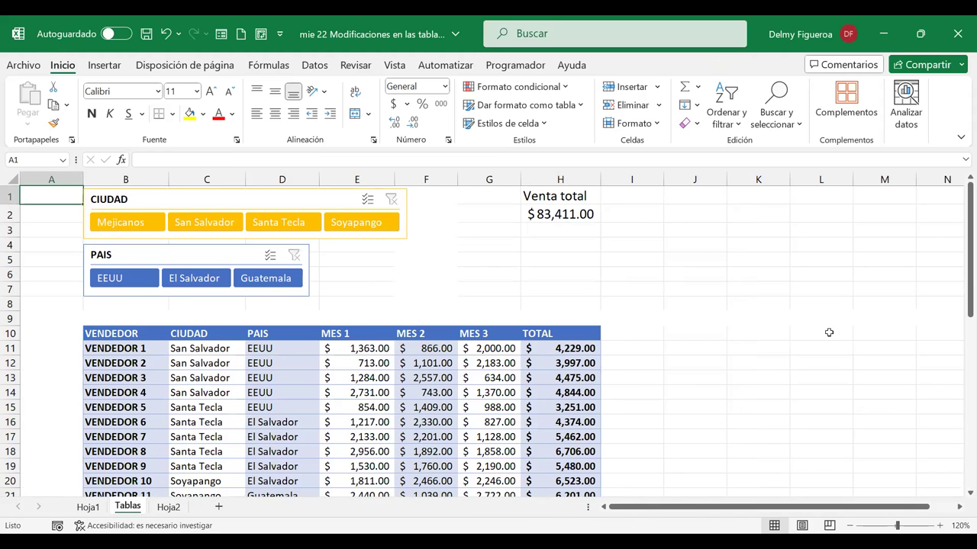
{"action": "left_click", "coordinate": [789, 277]}
{"action": "scroll", "coordinate": [767, 364], "scroll_direction": "down", "scroll_amount": 3}
{"action": "scroll", "coordinate": [767, 365], "scroll_direction": "up", "scroll_amount": 3}
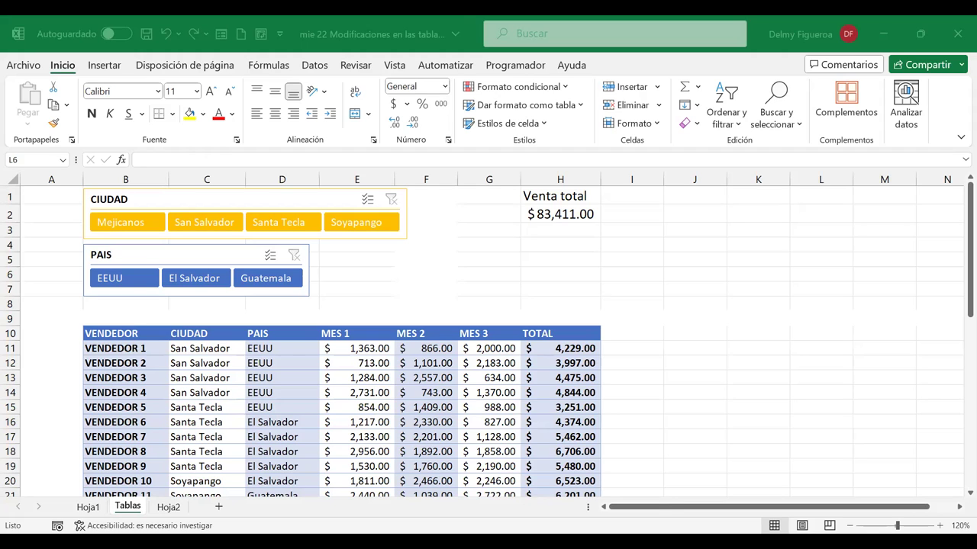
Step: Paste the copied data at C111 on Hoja2, then add a new blank sheet, Hoja3
{"action": "left_click", "coordinate": [196, 510]}
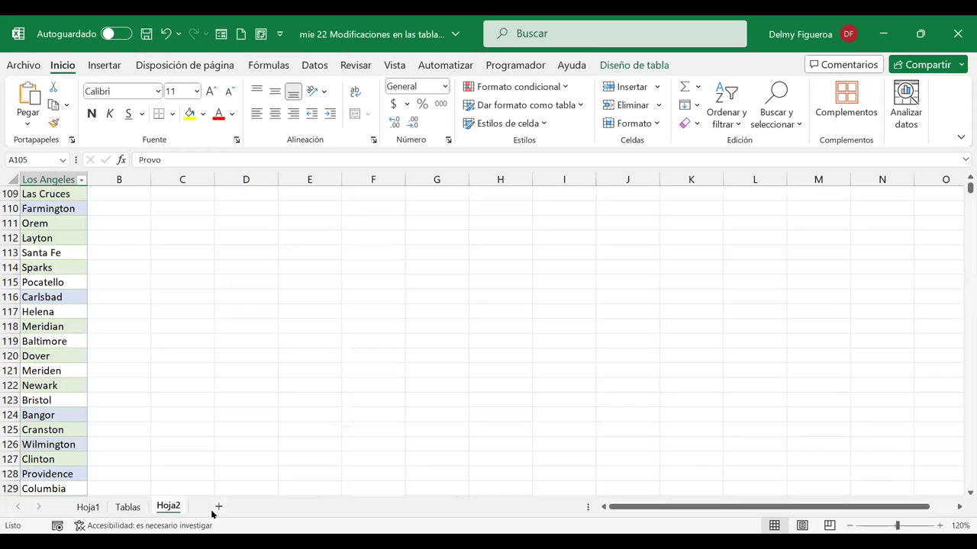
{"action": "left_click", "coordinate": [159, 221]}
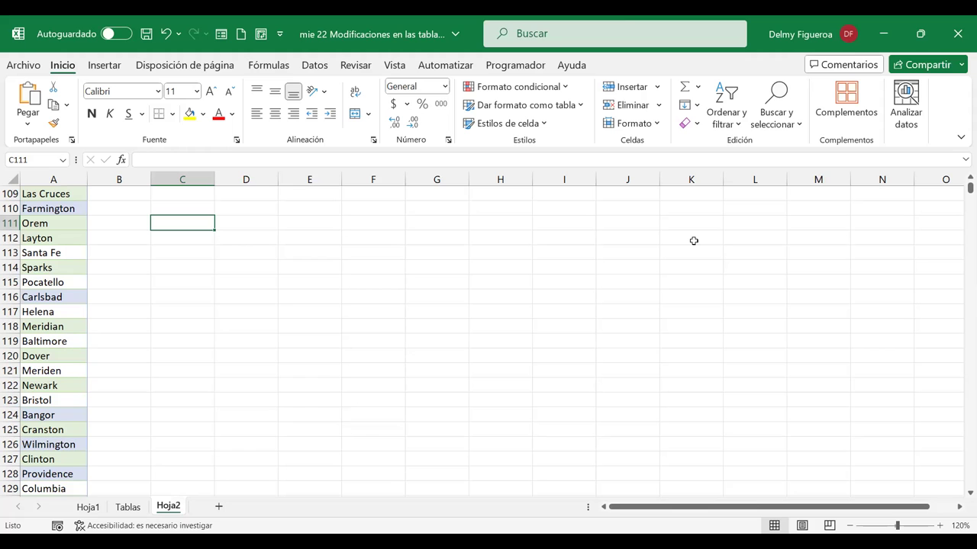
{"action": "key", "text": "ctrl+v"}
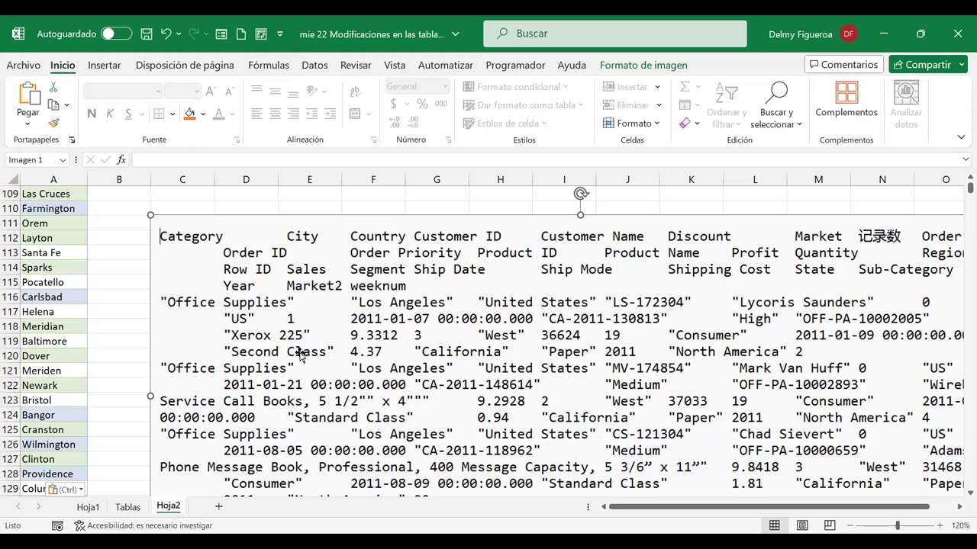
{"action": "left_click", "coordinate": [124, 431]}
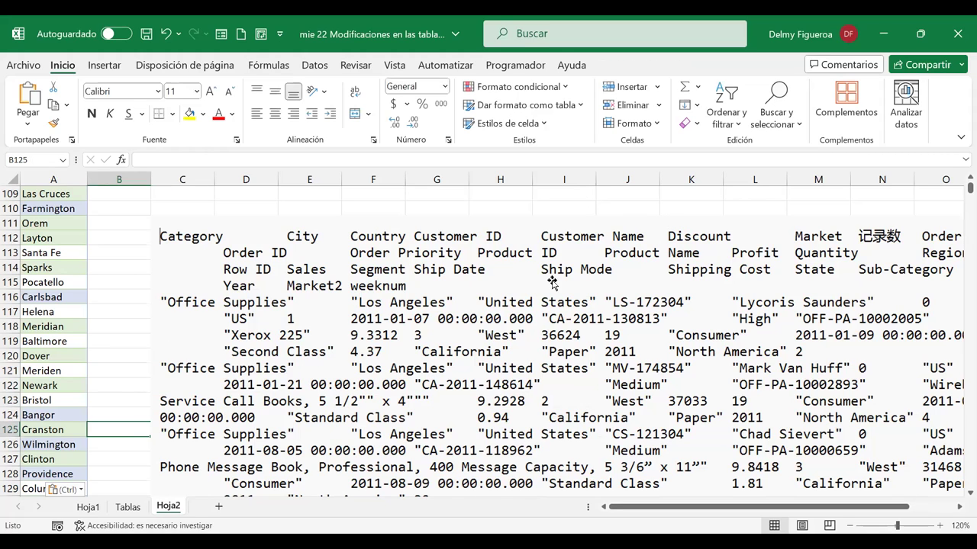
{"action": "left_click", "coordinate": [219, 508]}
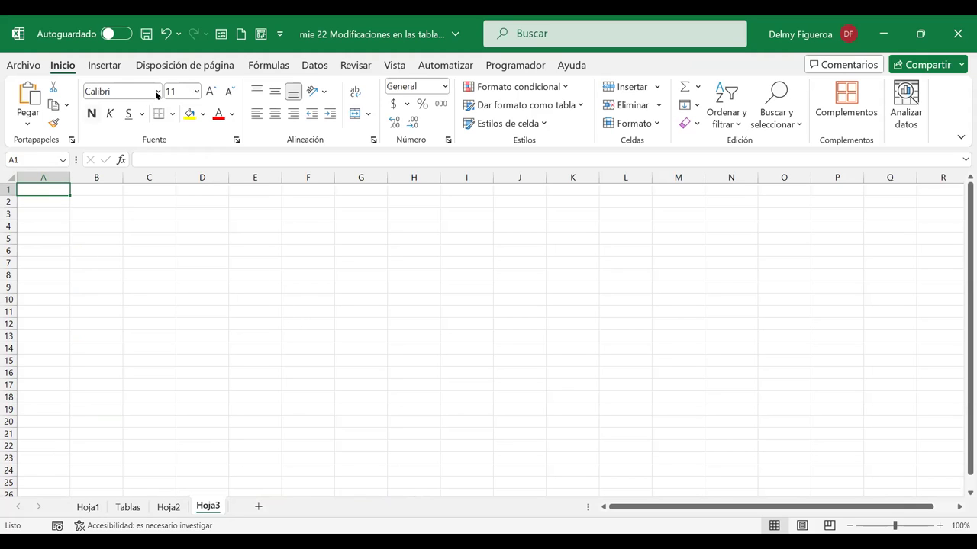
Step: Start a Text/CSV import of Global Superstore.txt from Datos > Obtener datos to preview it
{"action": "left_click", "coordinate": [316, 66]}
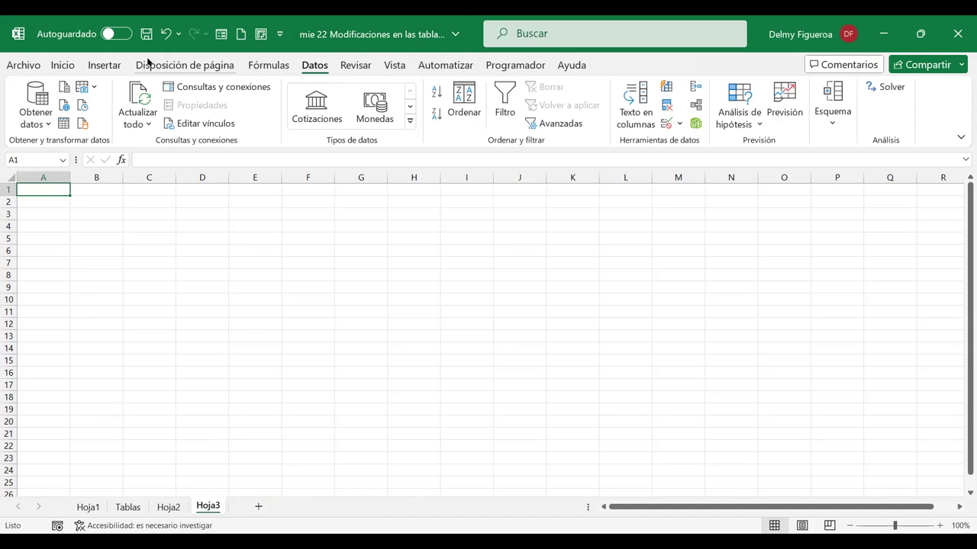
{"action": "left_click", "coordinate": [46, 122]}
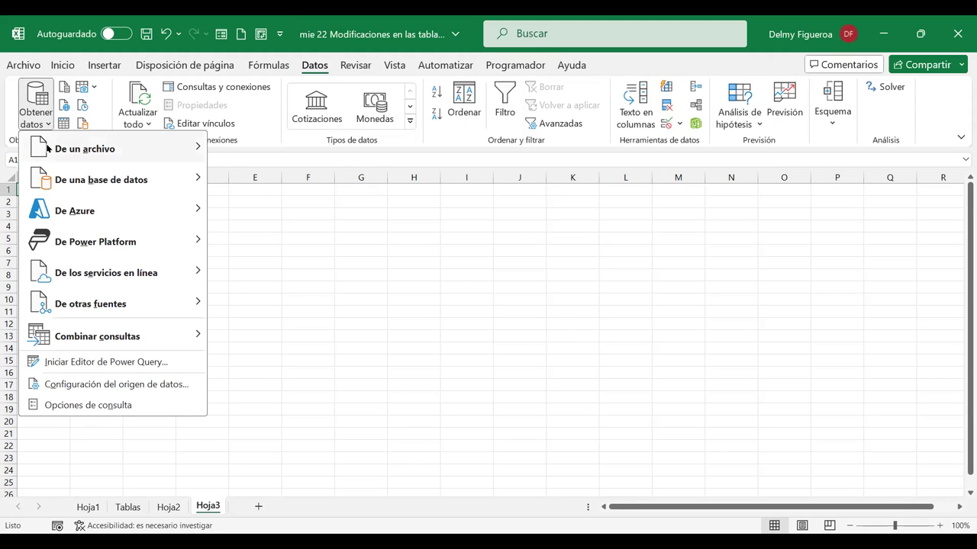
{"action": "mouse_move", "coordinate": [80, 149]}
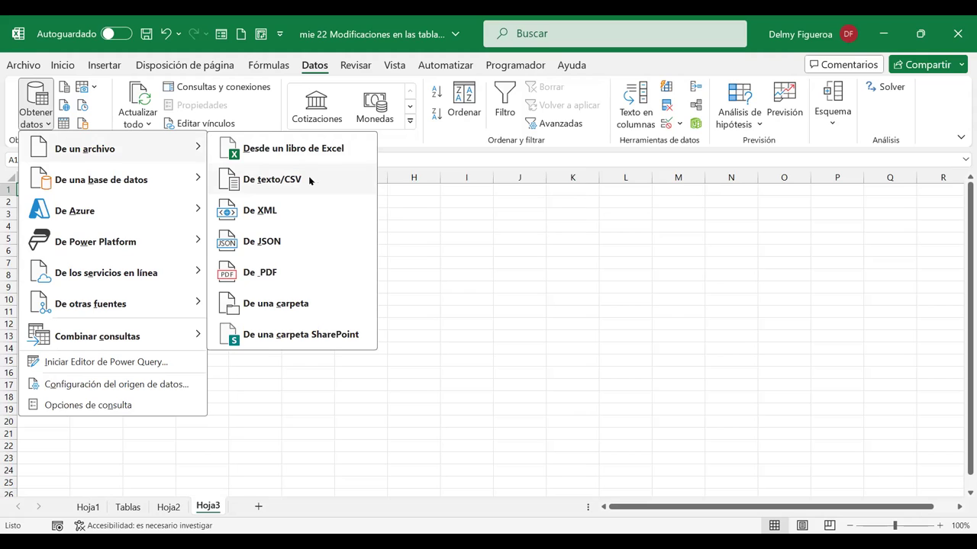
{"action": "left_click", "coordinate": [310, 180]}
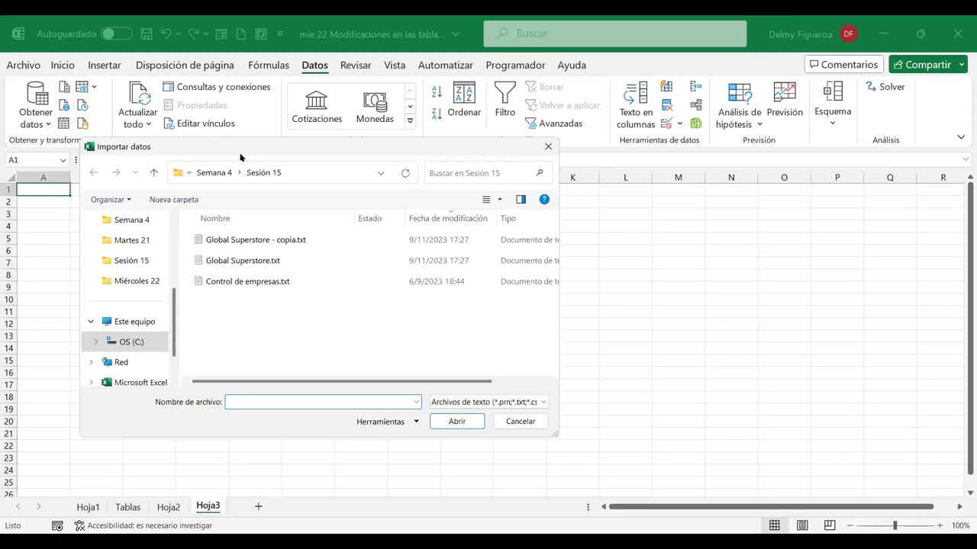
{"action": "left_click", "coordinate": [269, 262]}
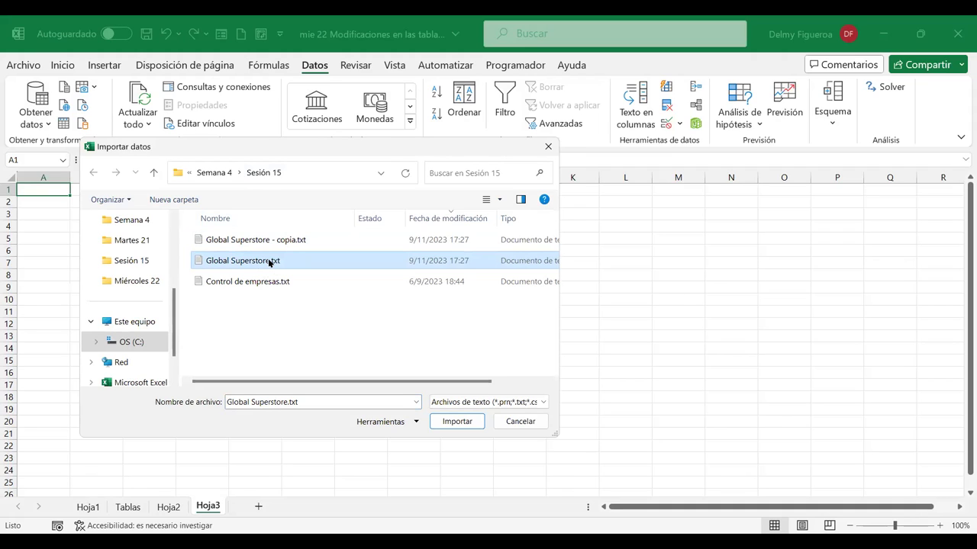
{"action": "double_click", "coordinate": [269, 260]}
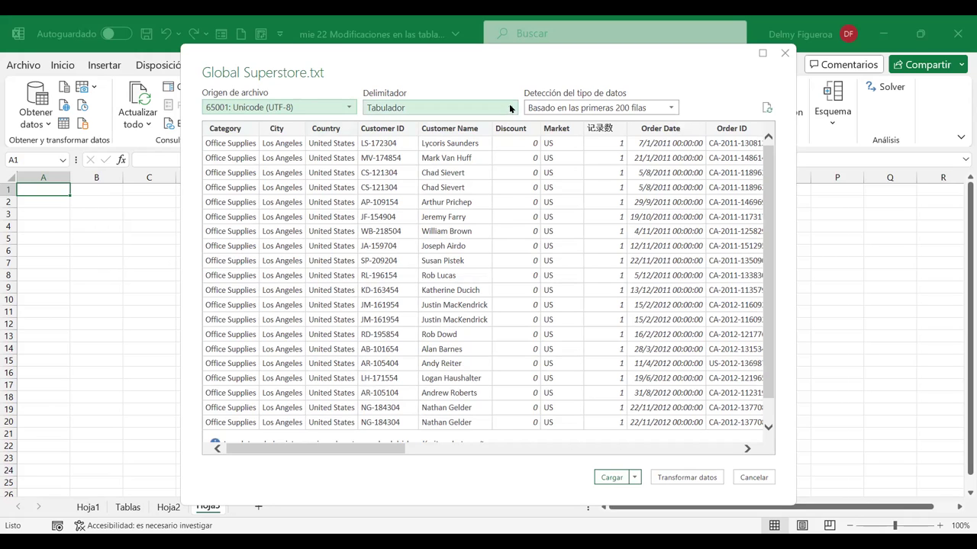
Step: Keep Tabulador as the delimiter for the Global Superstore import
{"action": "left_click", "coordinate": [510, 108]}
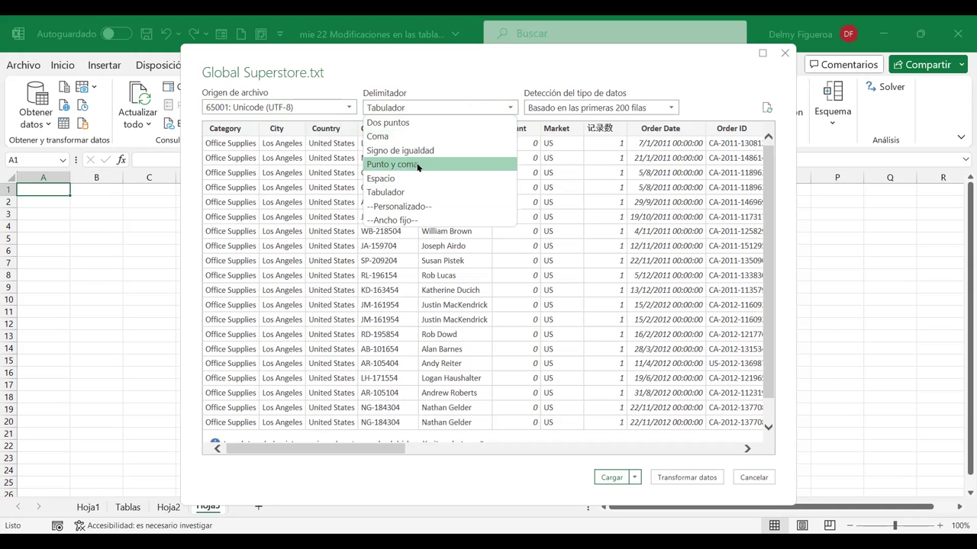
{"action": "left_click", "coordinate": [440, 59]}
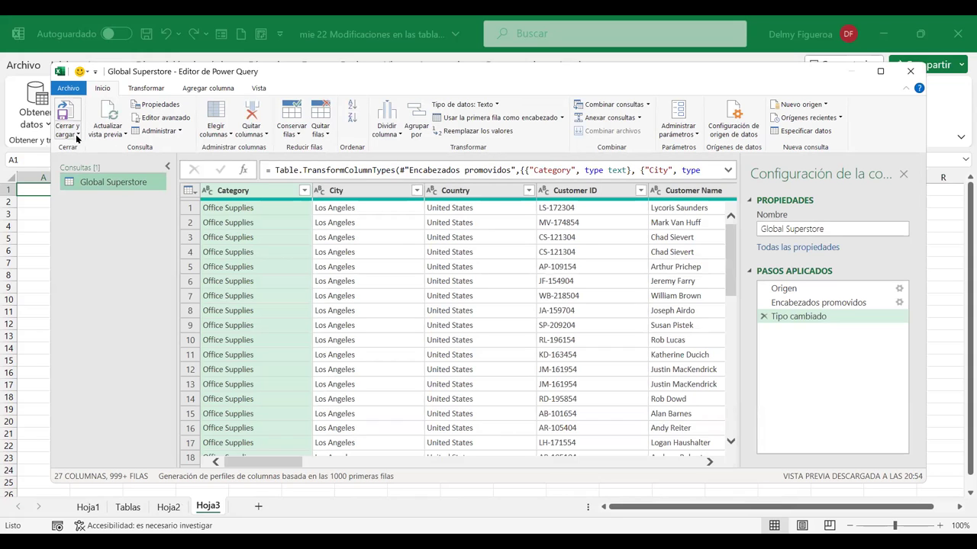
Step: Use Cerrar y cargar en to load the query as a table at $A$1 of the existing sheet
{"action": "left_click", "coordinate": [79, 134]}
{"action": "left_click", "coordinate": [78, 135]}
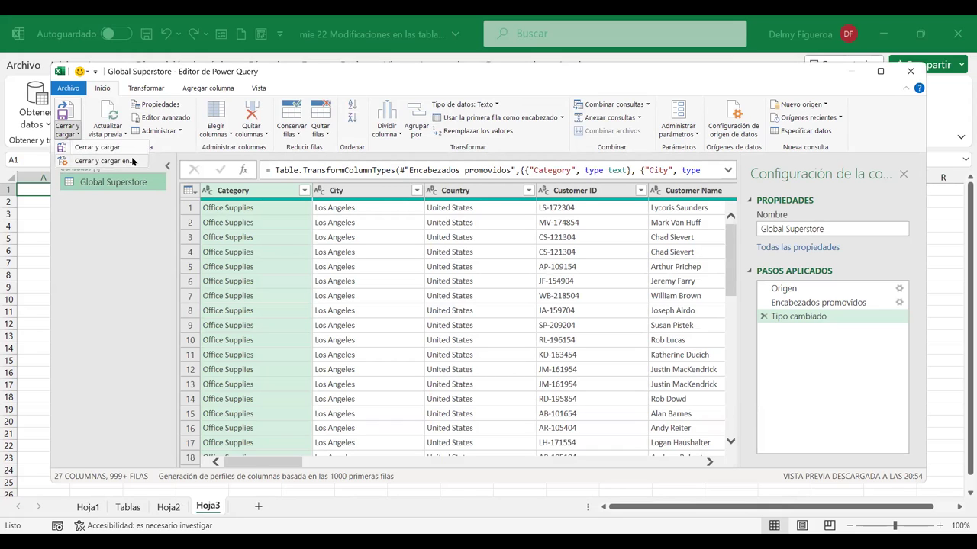
{"action": "left_click", "coordinate": [132, 160]}
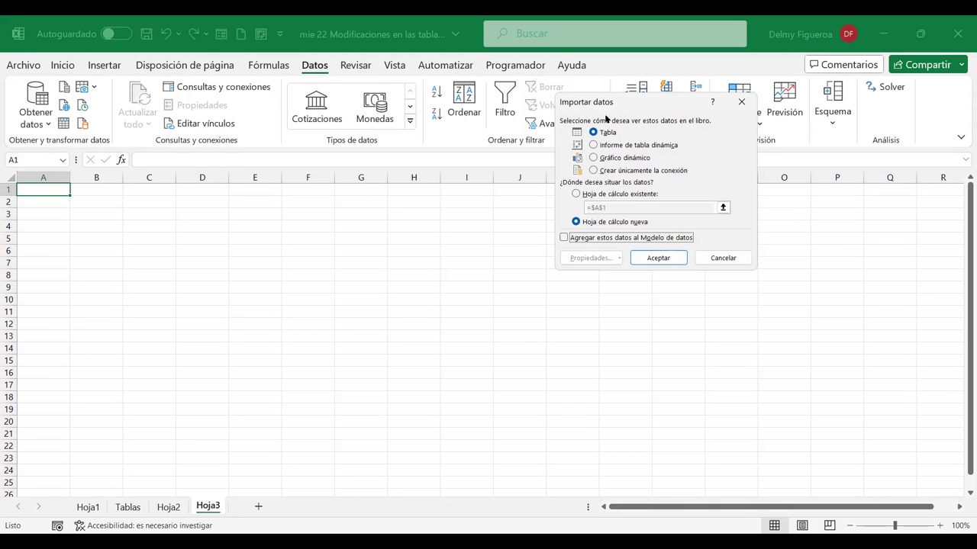
{"action": "left_click", "coordinate": [576, 194]}
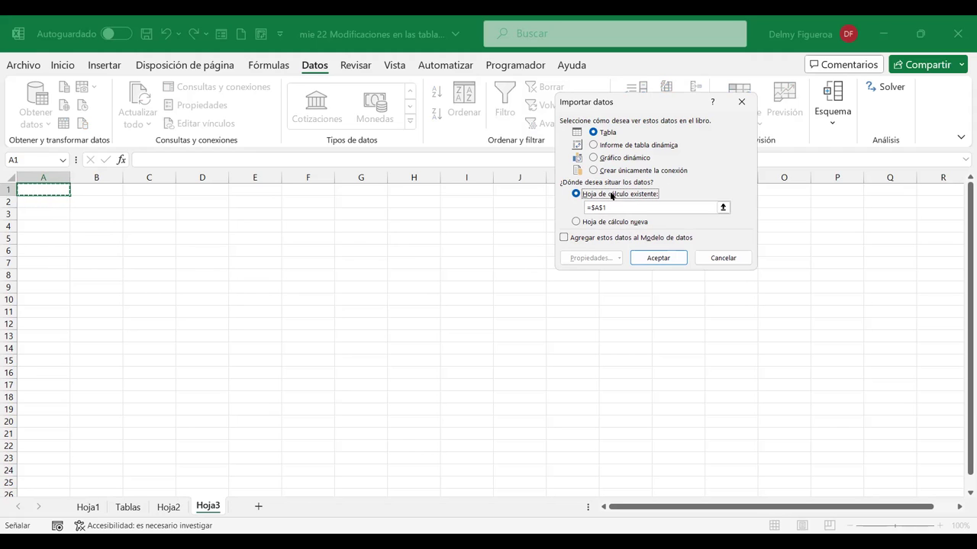
{"action": "left_click", "coordinate": [658, 258]}
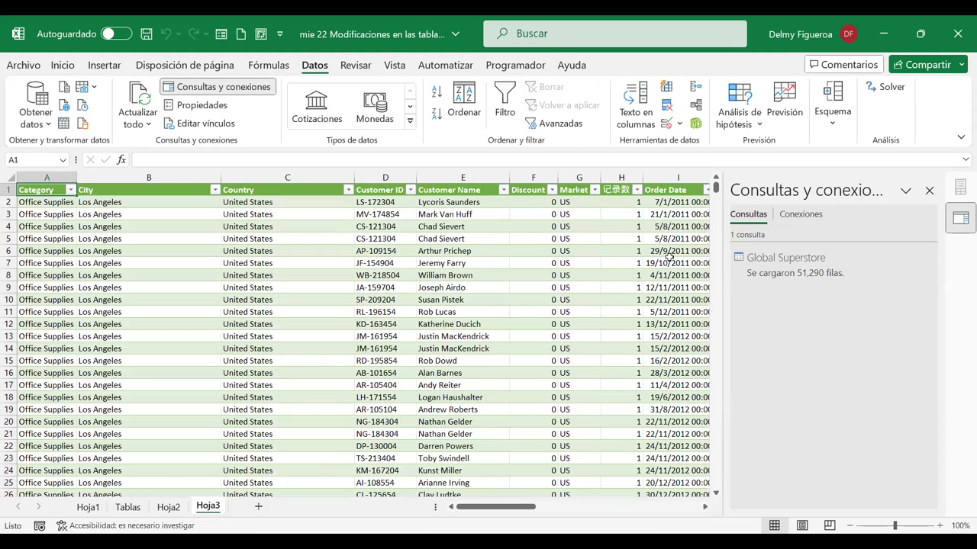
Step: Close the Consultas y conexiones pane and check the table runs down to row 51291
{"action": "left_click", "coordinate": [802, 281]}
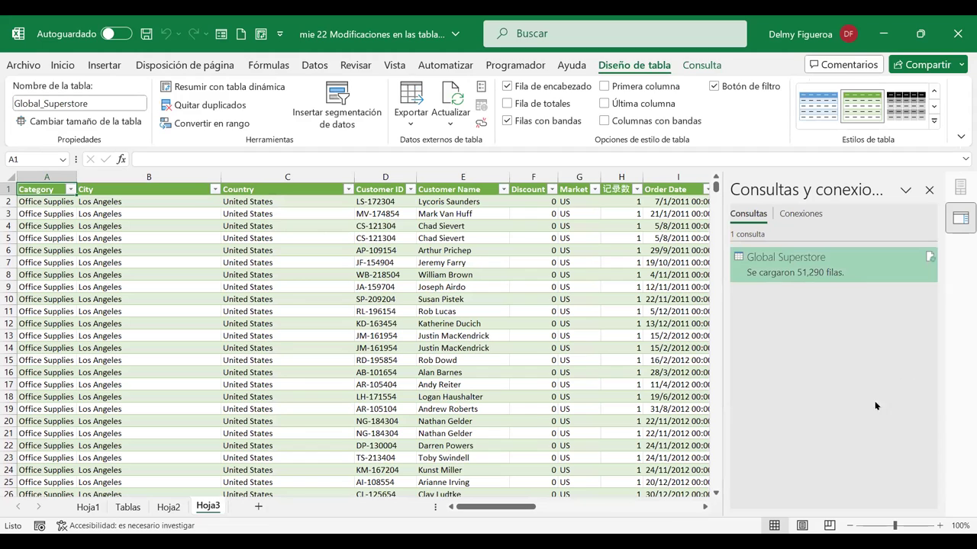
{"action": "left_click", "coordinate": [928, 191]}
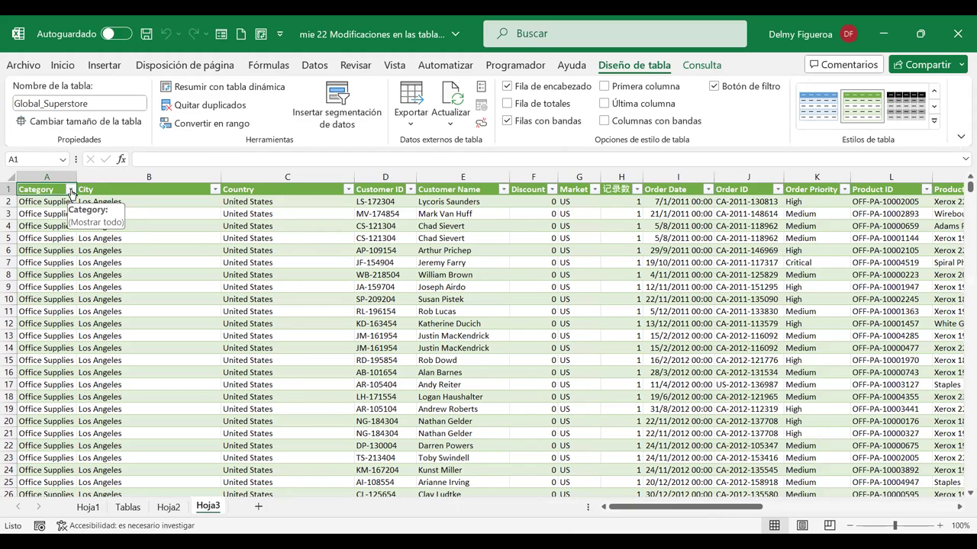
{"action": "left_click", "coordinate": [70, 189]}
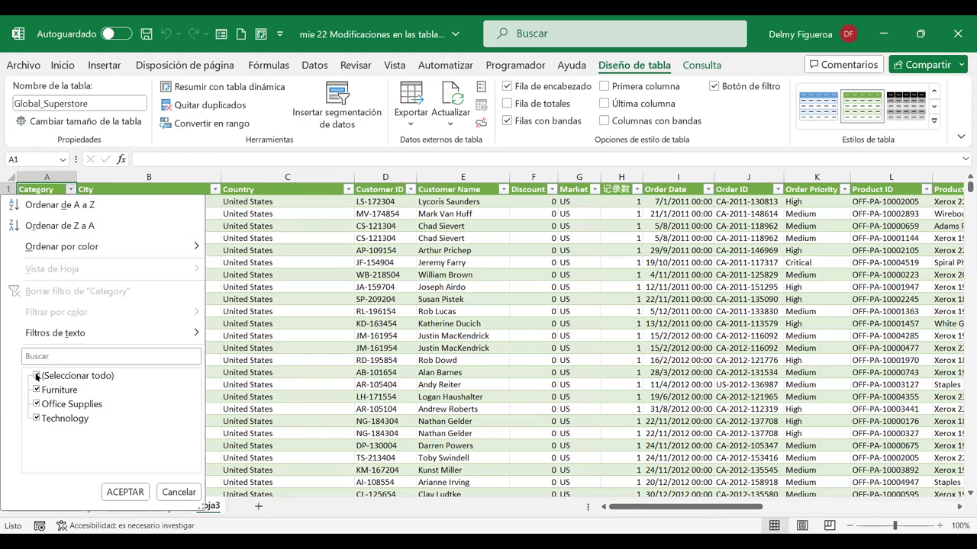
{"action": "left_click", "coordinate": [184, 494]}
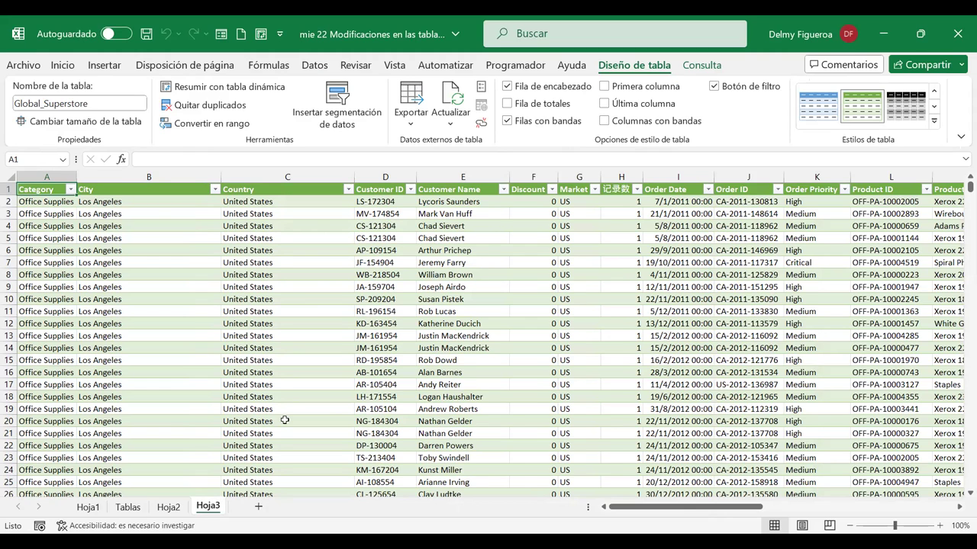
{"action": "key", "text": "ctrl+Down"}
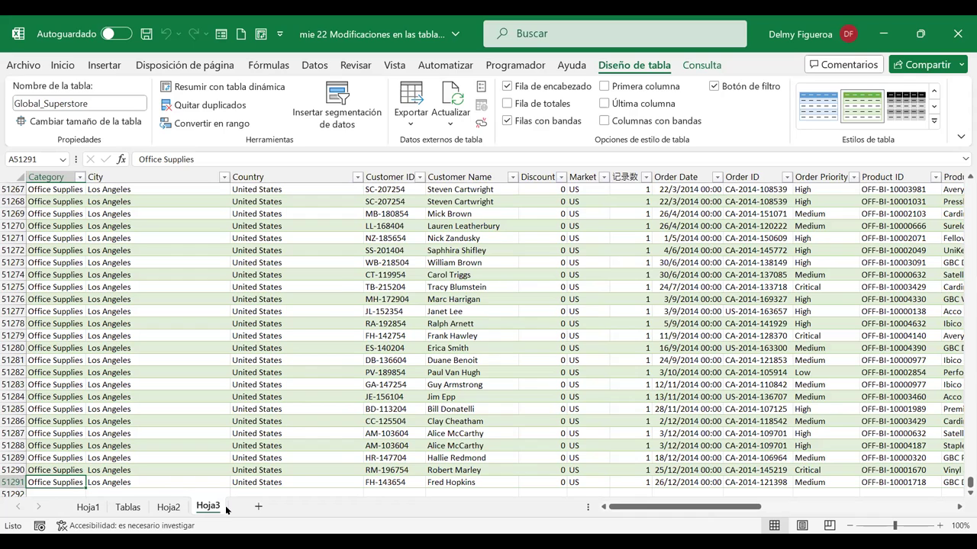
{"action": "key", "text": "ctrl+Home"}
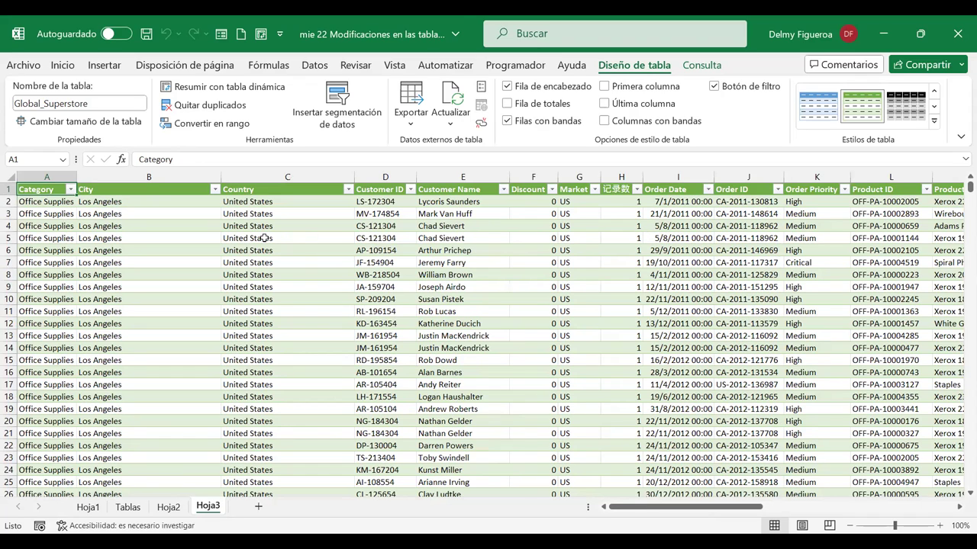
Step: Filter Category to Technology only, showing 10141 of 51290 records
{"action": "left_click", "coordinate": [70, 190]}
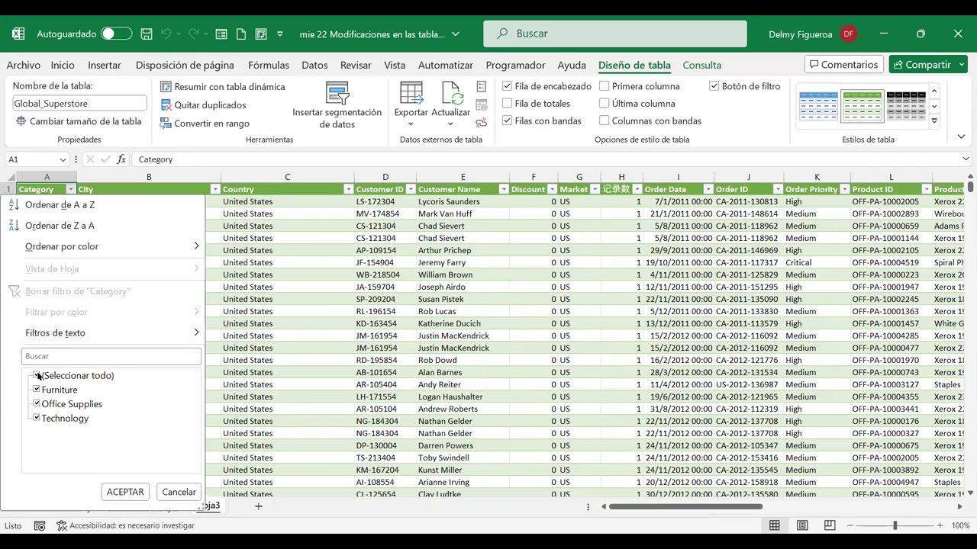
{"action": "left_click", "coordinate": [37, 376]}
{"action": "left_click", "coordinate": [37, 417]}
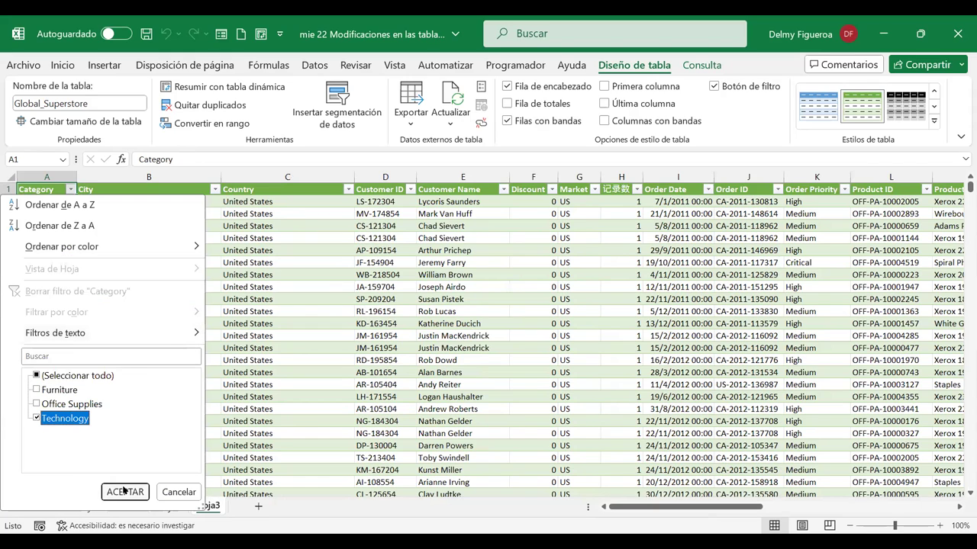
{"action": "left_click", "coordinate": [125, 491]}
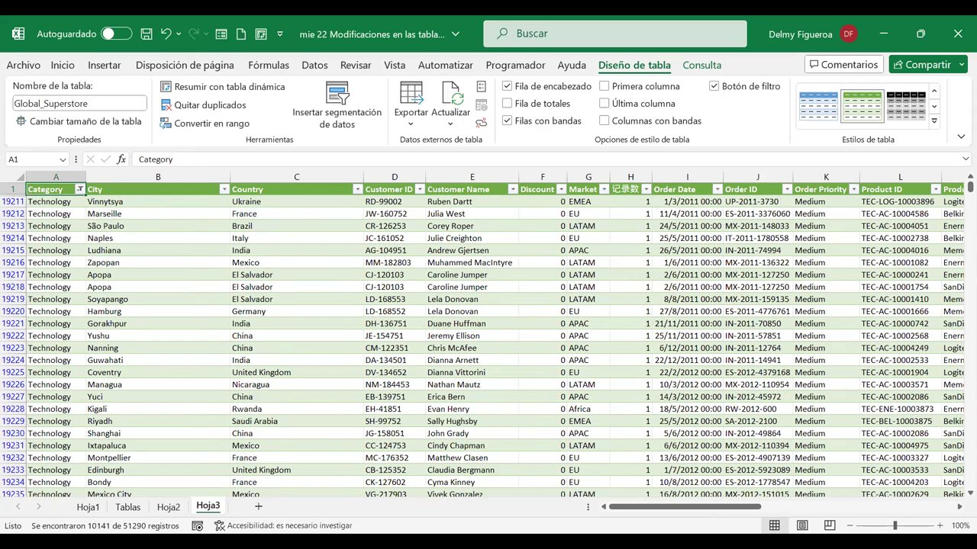
{"action": "mouse_move", "coordinate": [91, 529]}
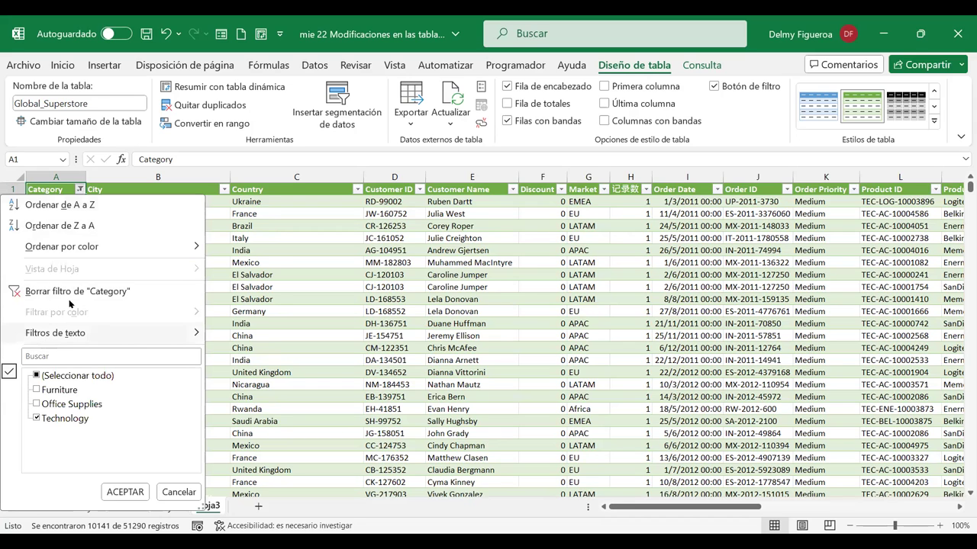
Step: Use Borrar filtro de "Category" to remove the filter, then select cell B9
{"action": "left_click", "coordinate": [70, 288]}
{"action": "left_click", "coordinate": [148, 287]}
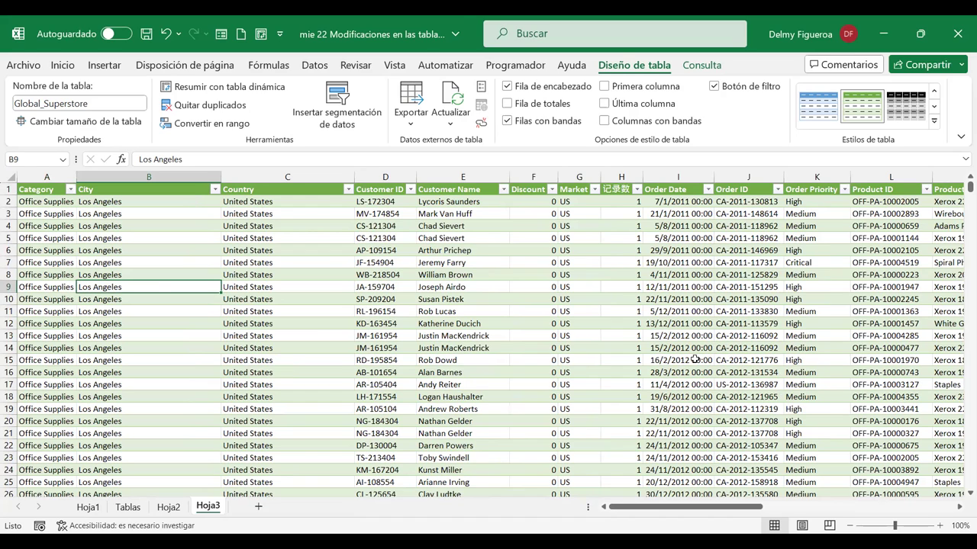
{"action": "left_click", "coordinate": [702, 66]}
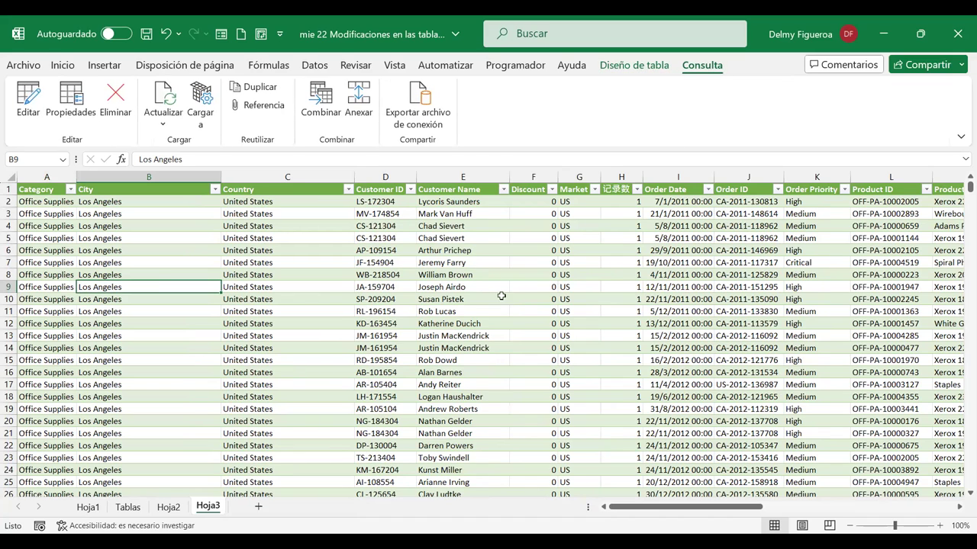
Step: Return to the Diseño de tabla ribbon and select cells H6 and F6
{"action": "left_click", "coordinate": [625, 66]}
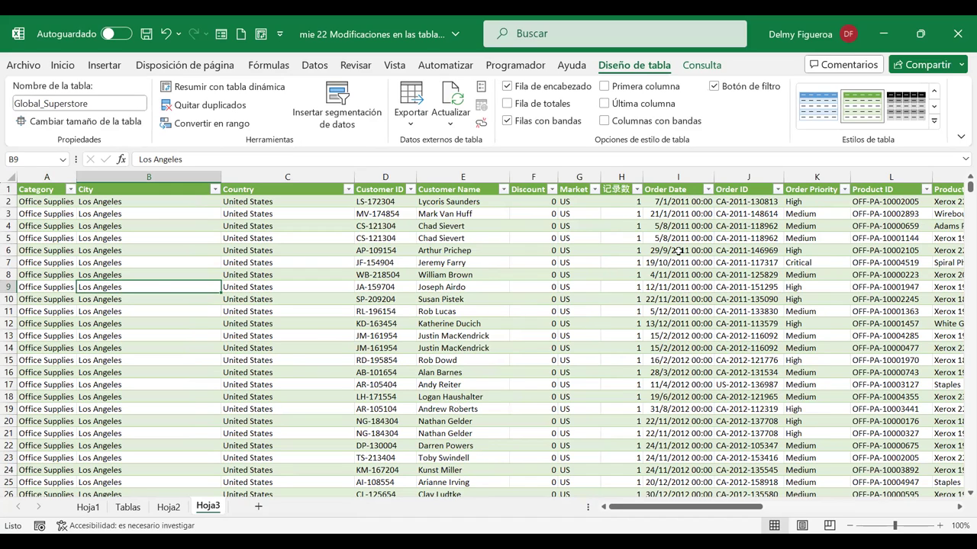
{"action": "left_click", "coordinate": [599, 250]}
{"action": "left_click", "coordinate": [543, 252]}
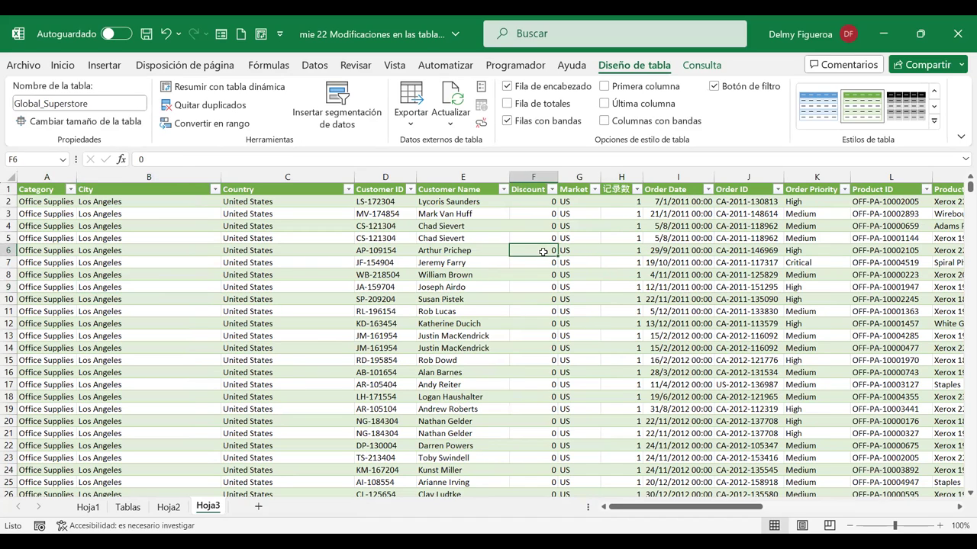